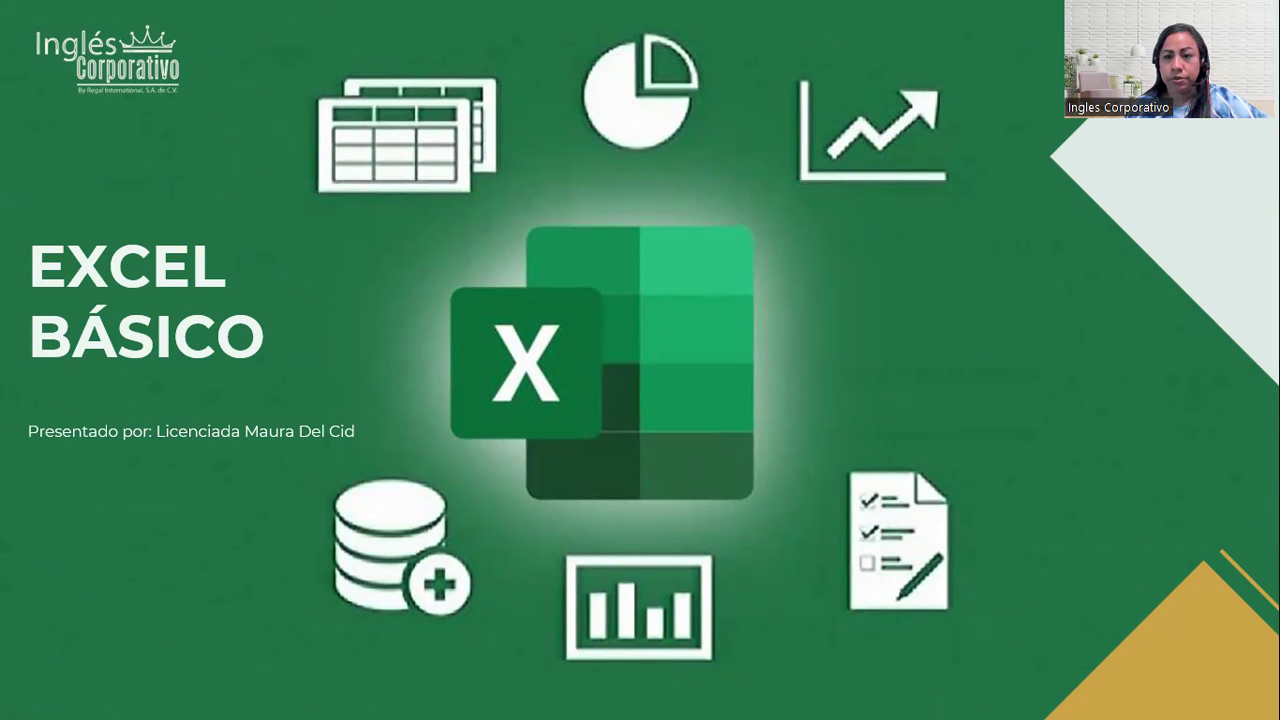
Step: Advance the slideshow from the EXCEL BÁSICO title through Sesión 12 to the AGENDA slide
key(Right)
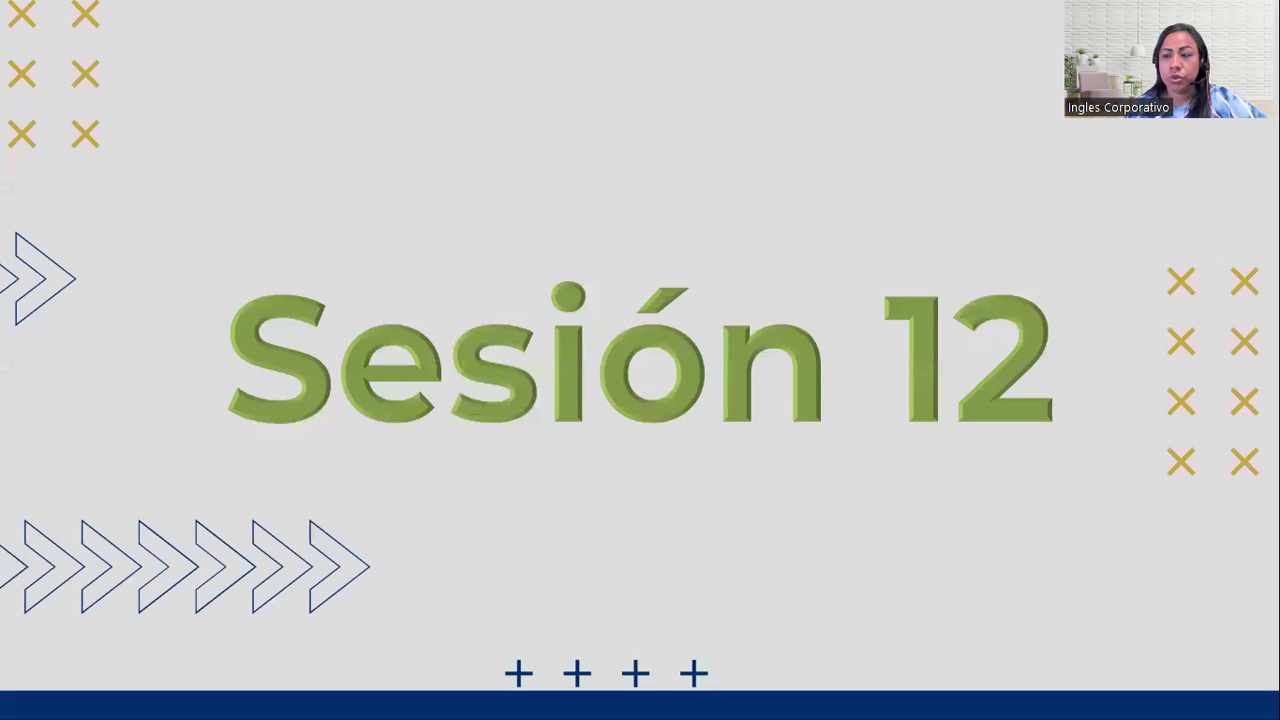
key(Right)
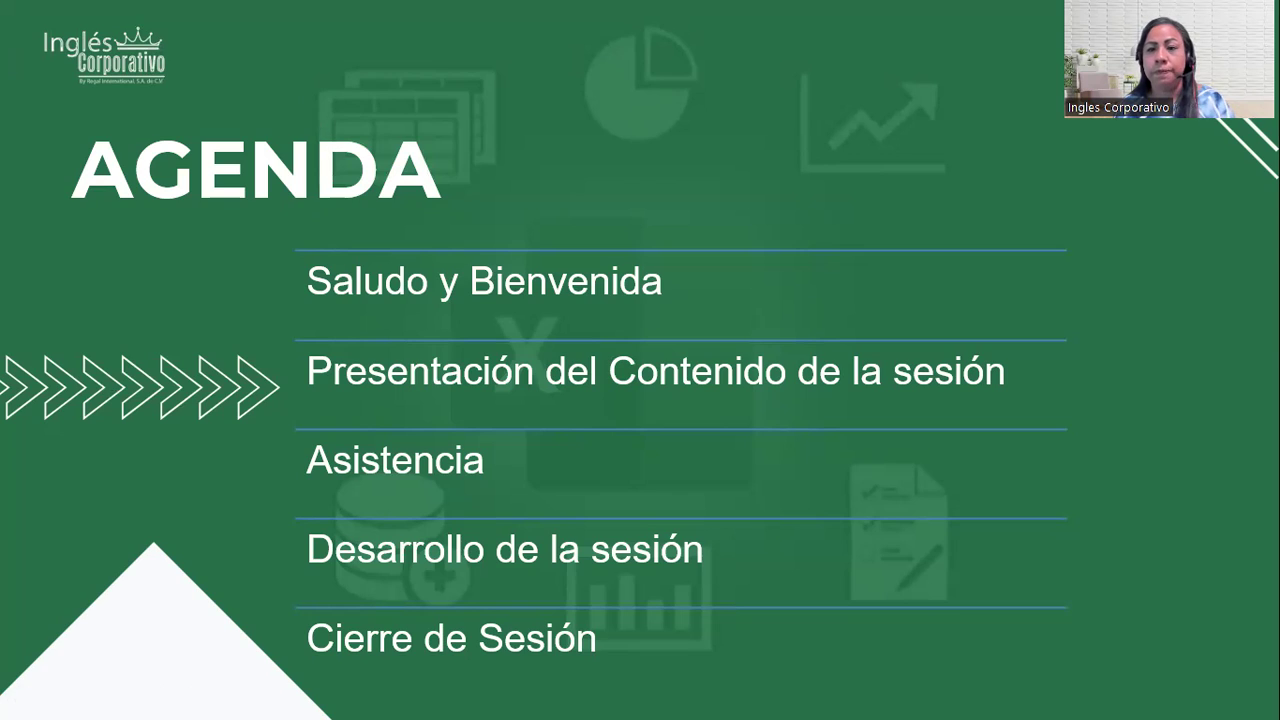
Step: Step through the Contenido Sesión 12 slide on to Objetivo Sesión 12
key(Right)
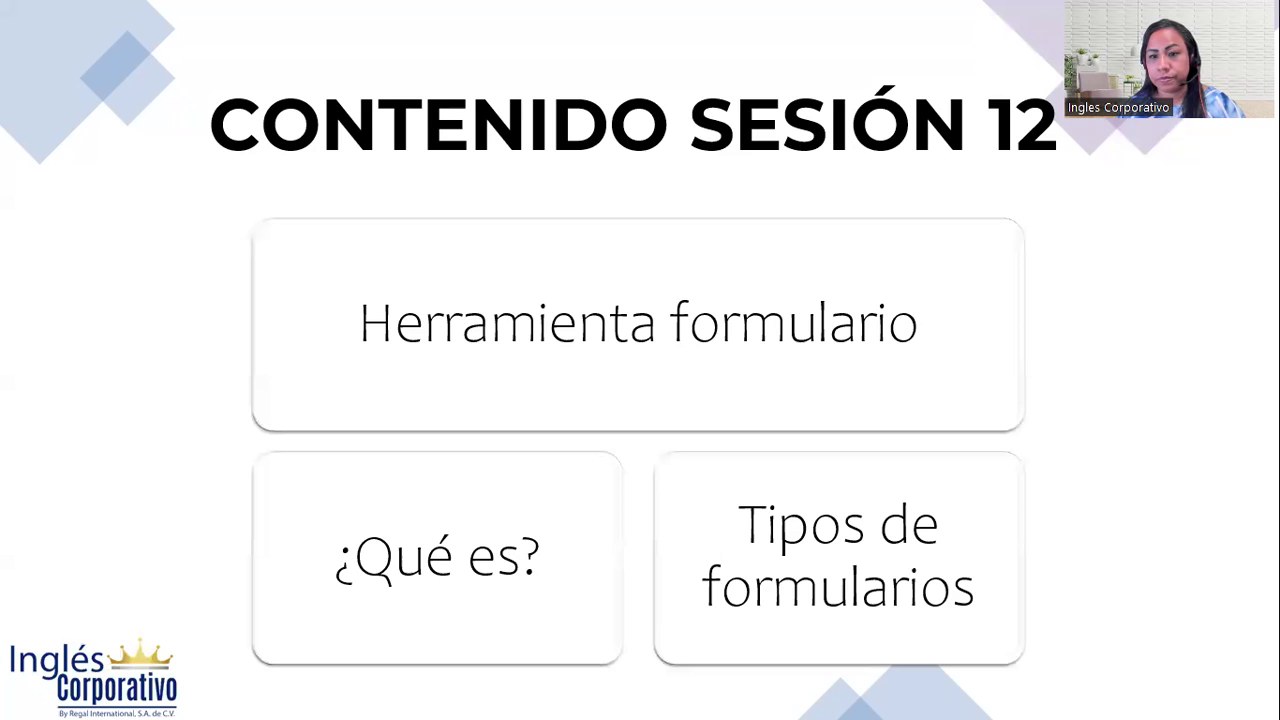
key(Right)
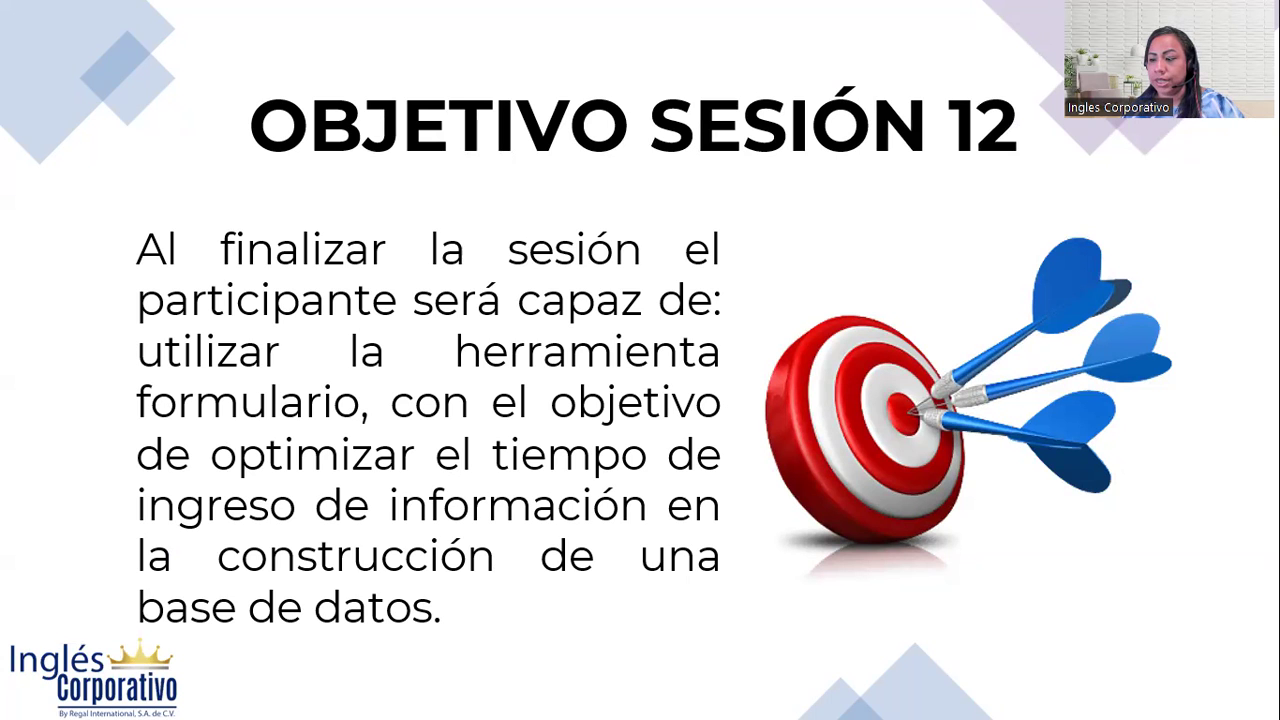
Step: Show the HERRAMIENTA FORMULARIOS slide defining the tool for easier record entry
key(Right)
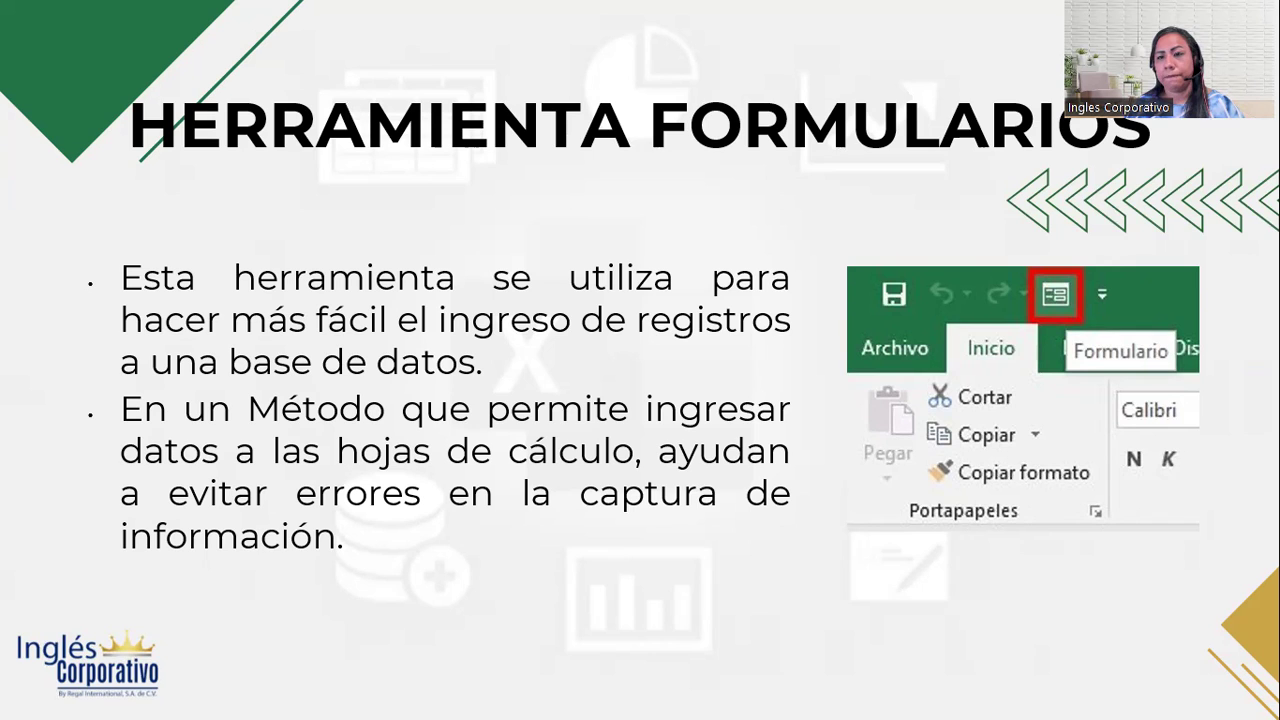
Step: Advance to the ¿CÓMO CREAR EL FORMULARIO? slide with the setup steps
key(Right)
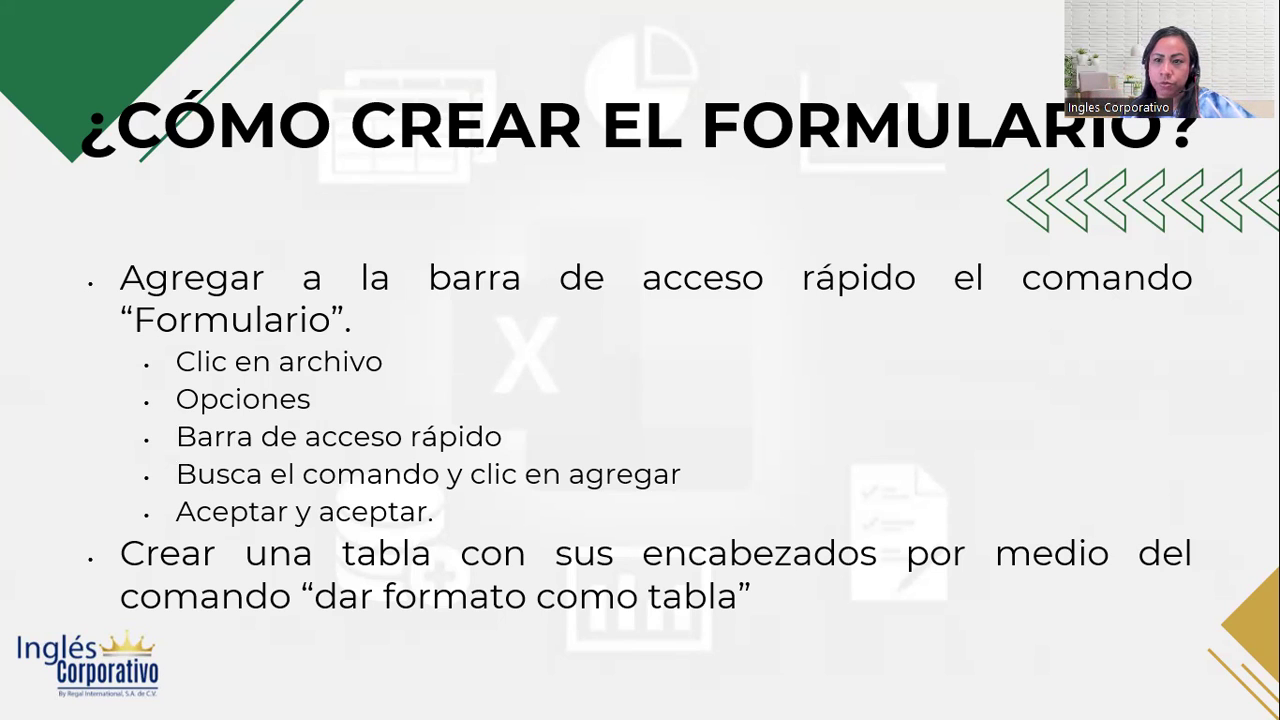
Step: Advance to the TIPOS DE FORMULARIOS slide covering data forms, control sheets and UserForms
key(Right)
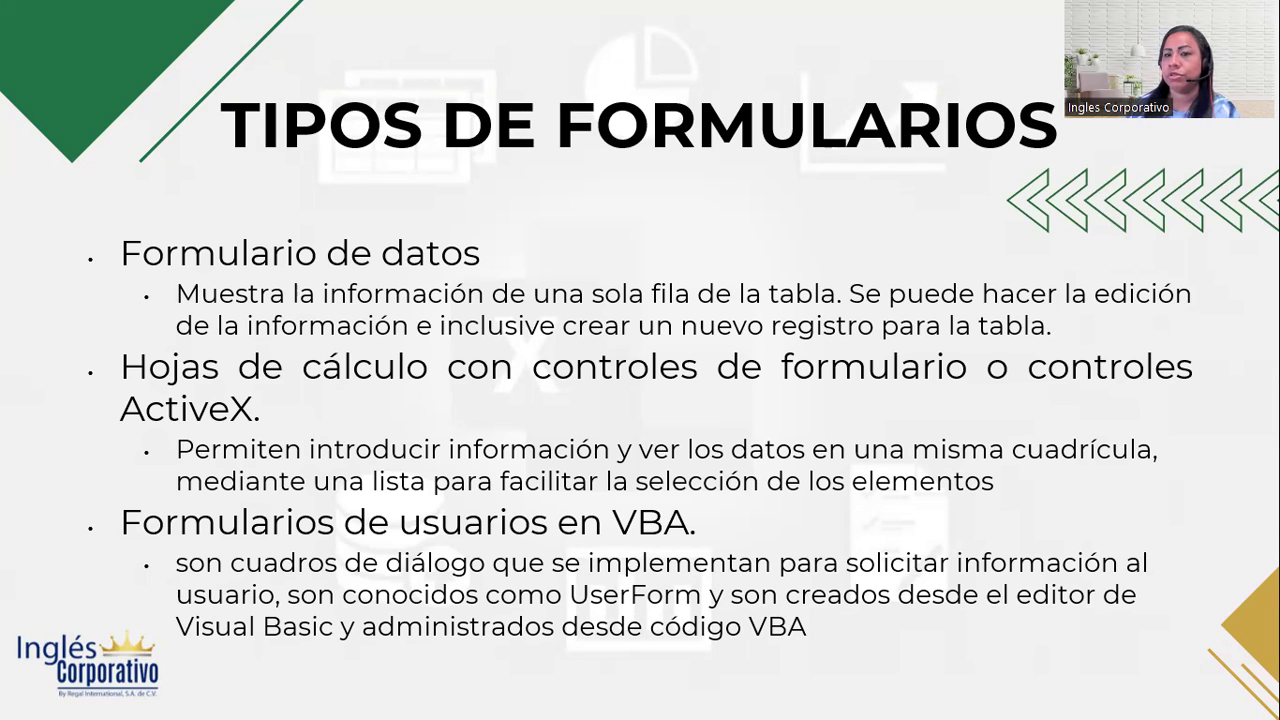
Step: Advance past the data-forms slide to PRÁCTICA FORMULARIOS, then switch to the blank Excel workbook
key(Right)
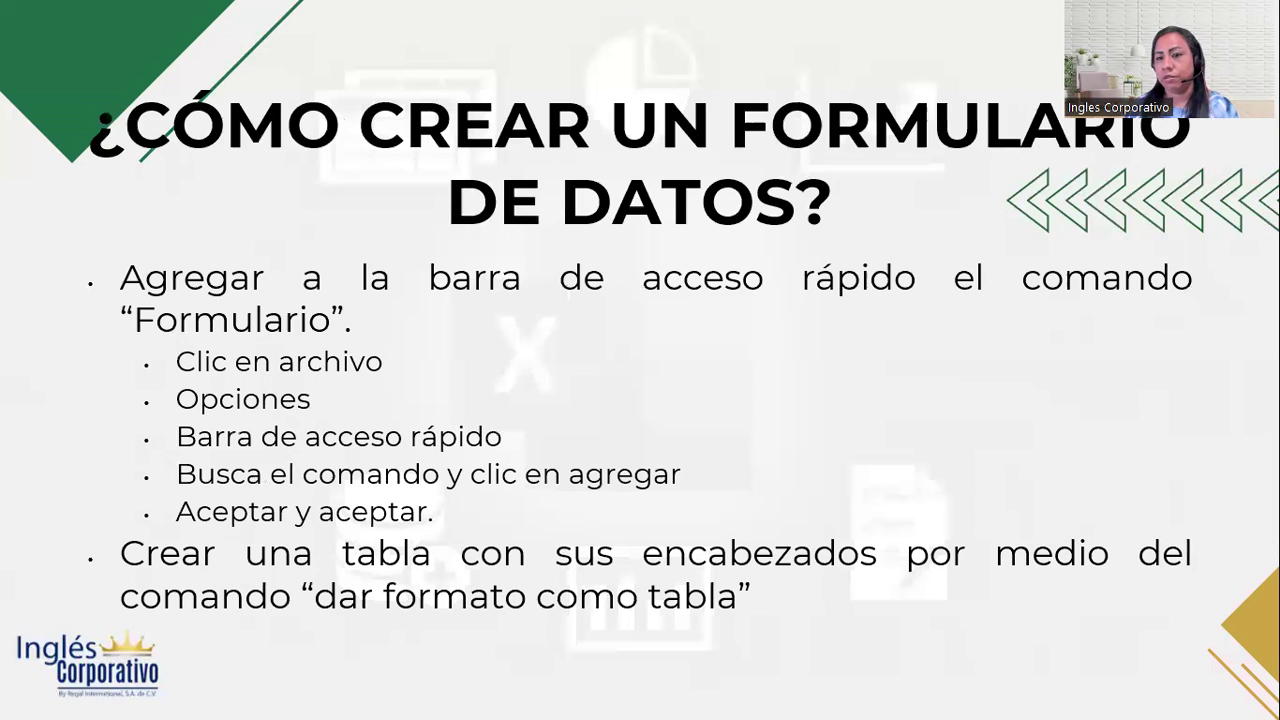
key(Right)
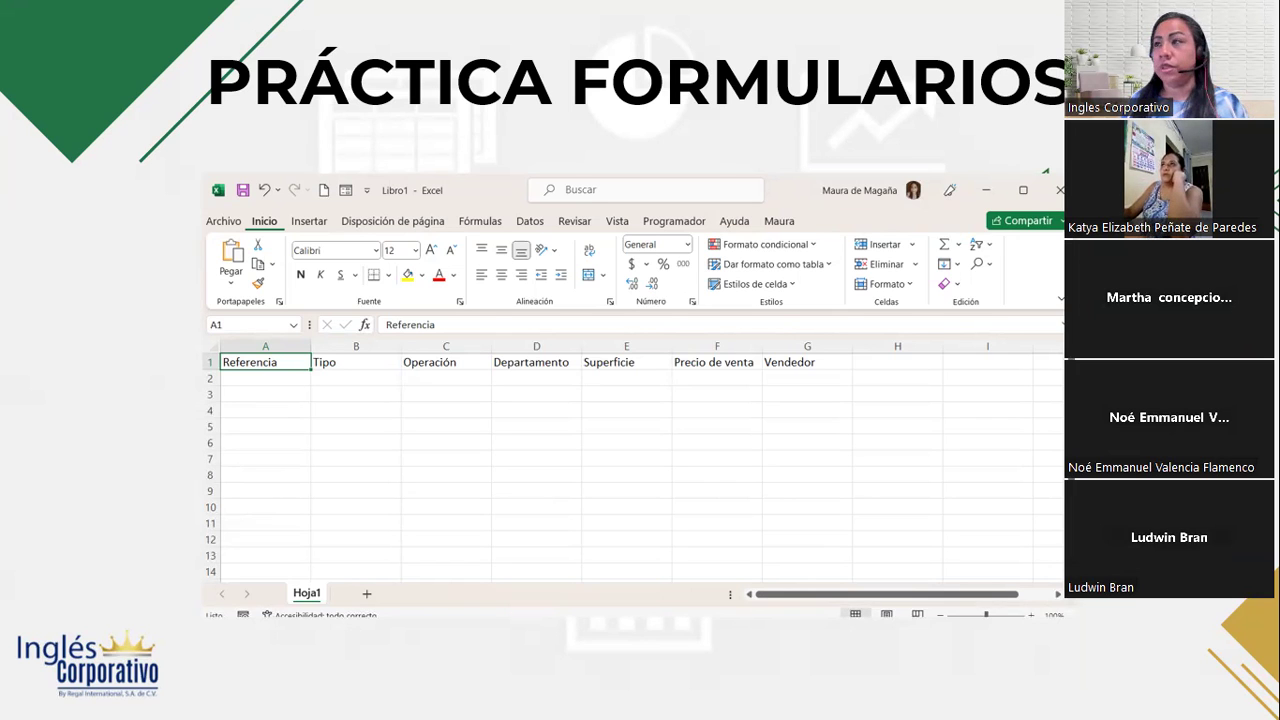
key(alt+Tab)
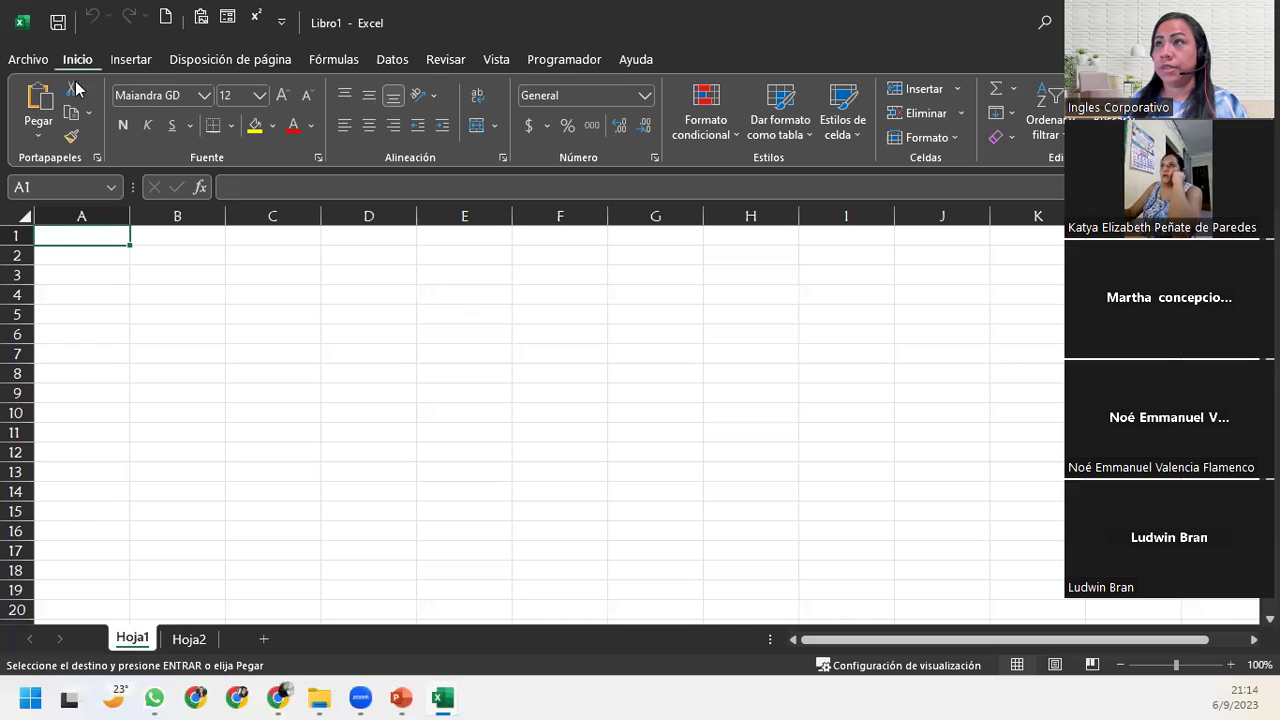
Step: Paste headers Referencia through Vendedor into row 1 and widen column D to fit Departamento
click(38, 133)
click(36, 262)
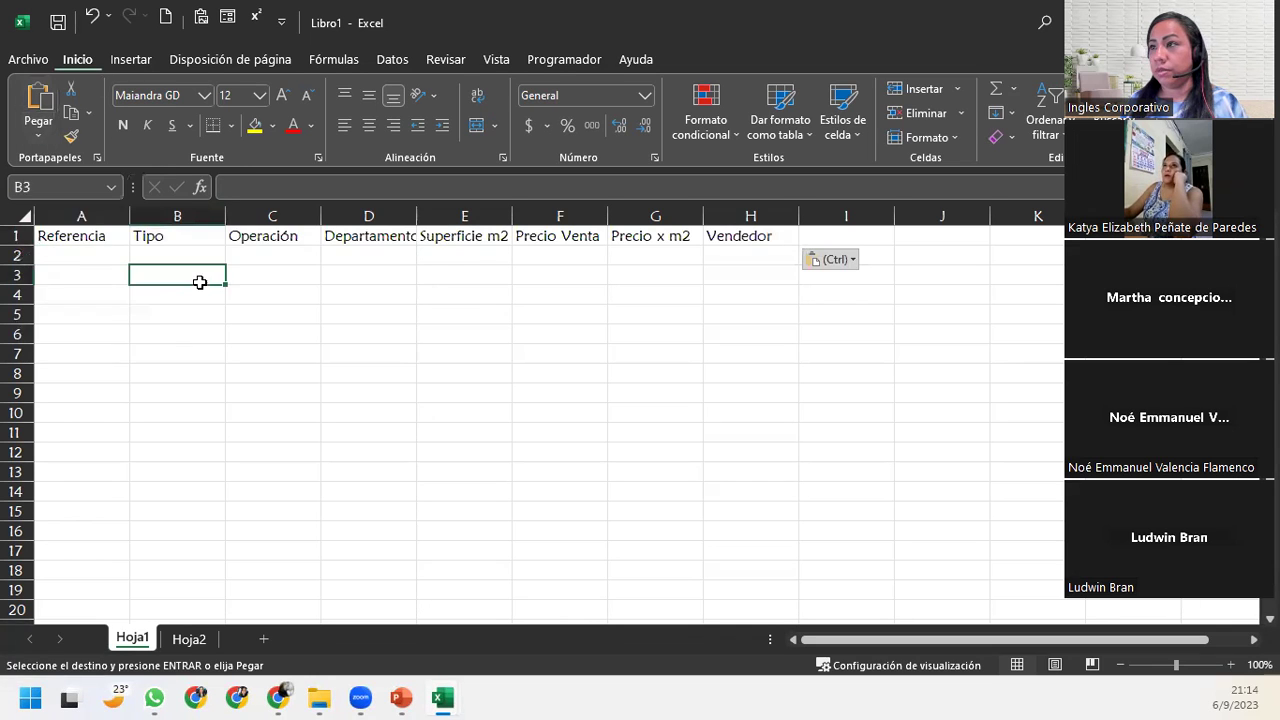
mouse_move(66, 248)
mouse_down()
mouse_move(541, 251)
mouse_move(783, 237)
mouse_up()
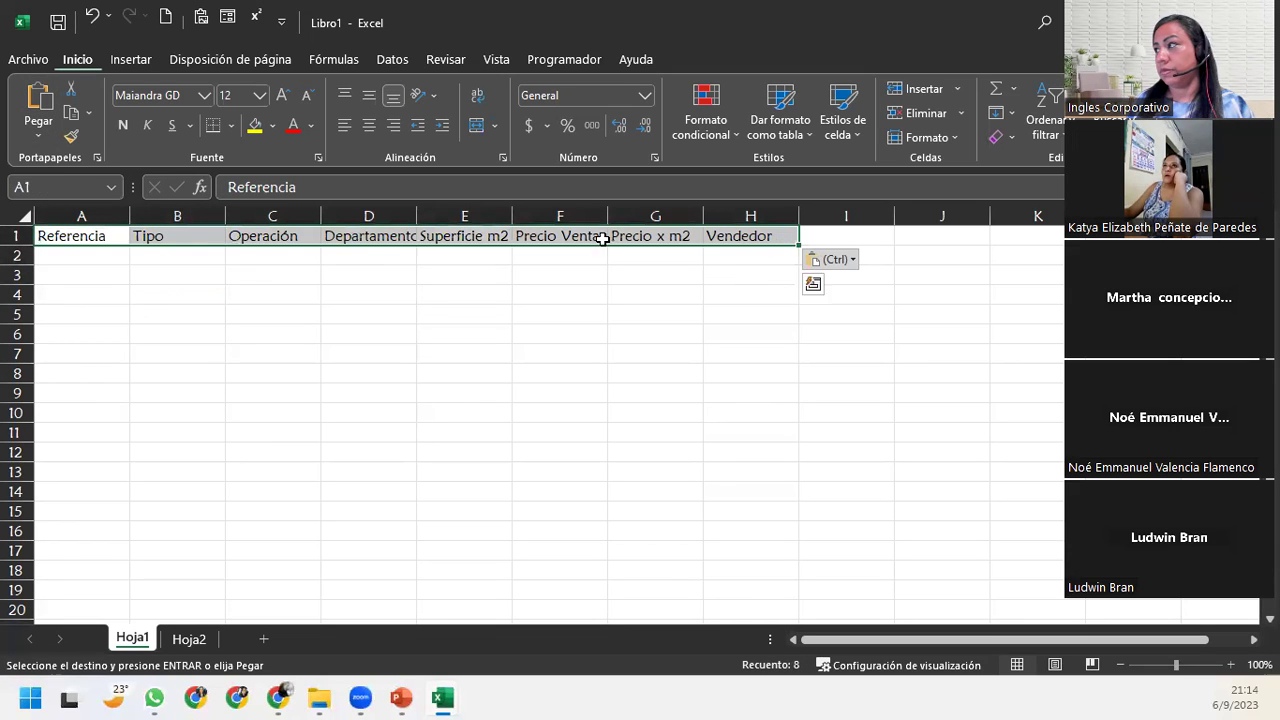
click(69, 257)
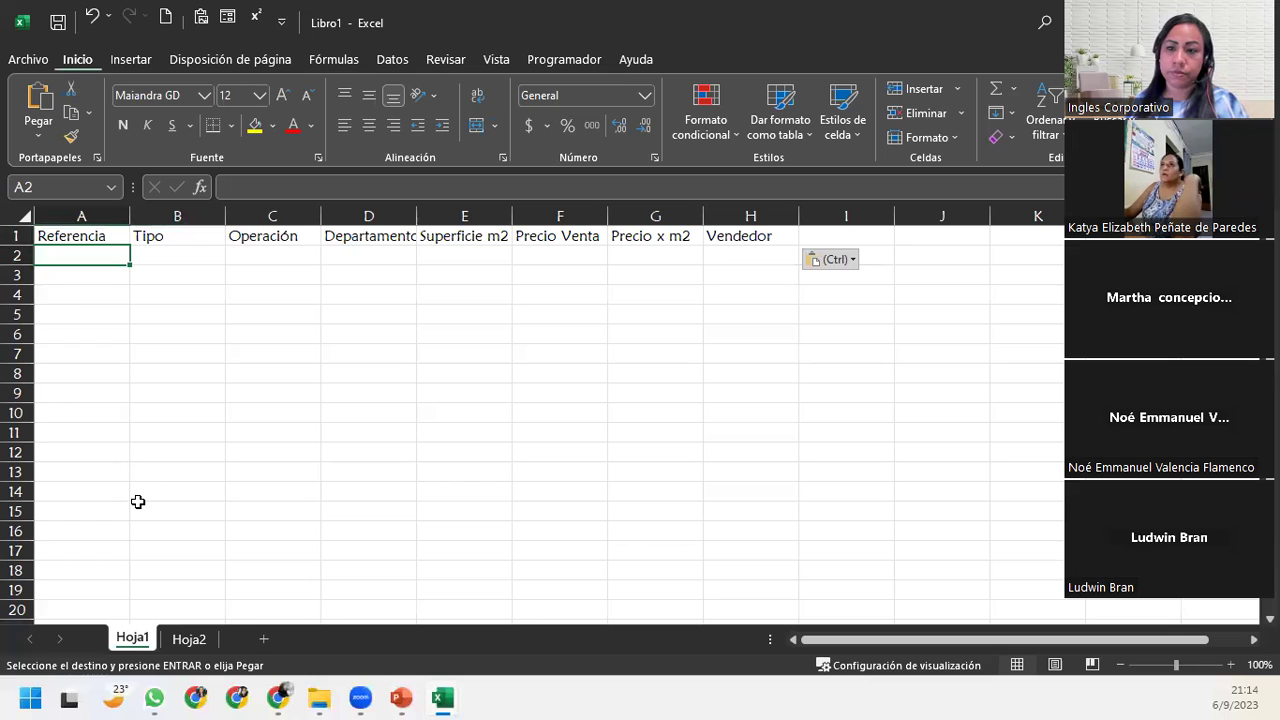
key(Escape)
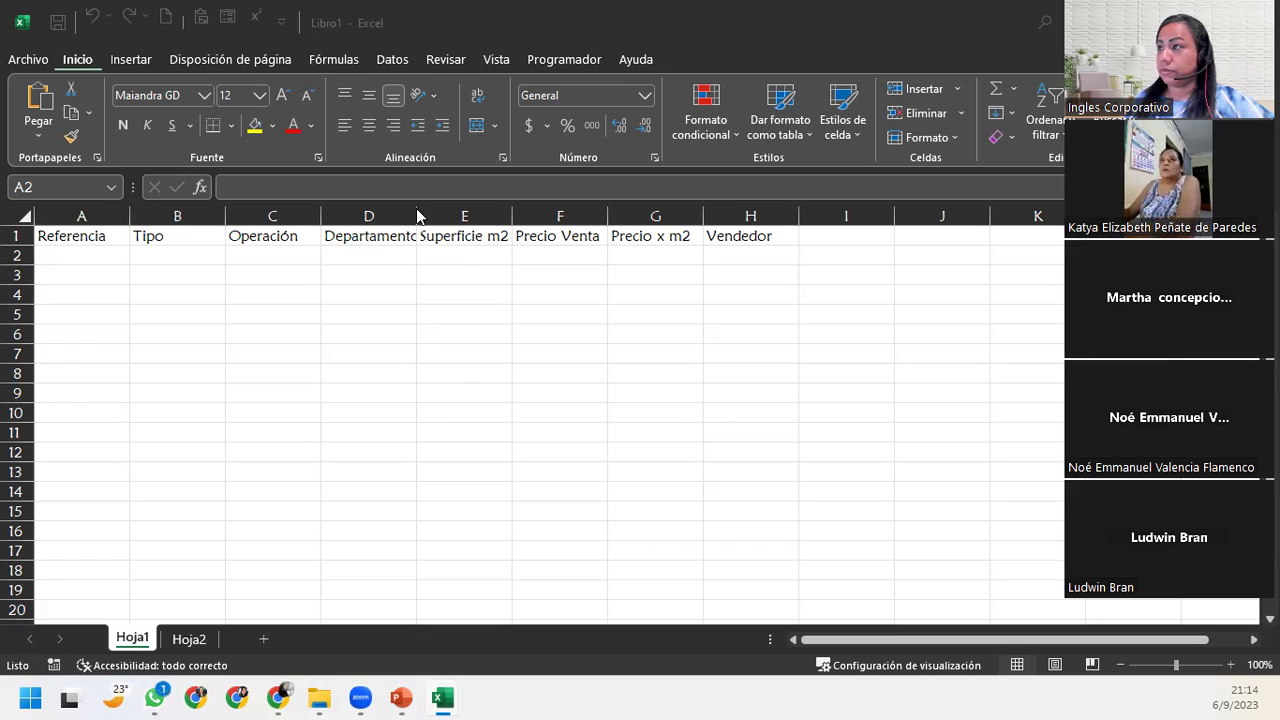
drag(419, 216, 424, 216)
click(433, 290)
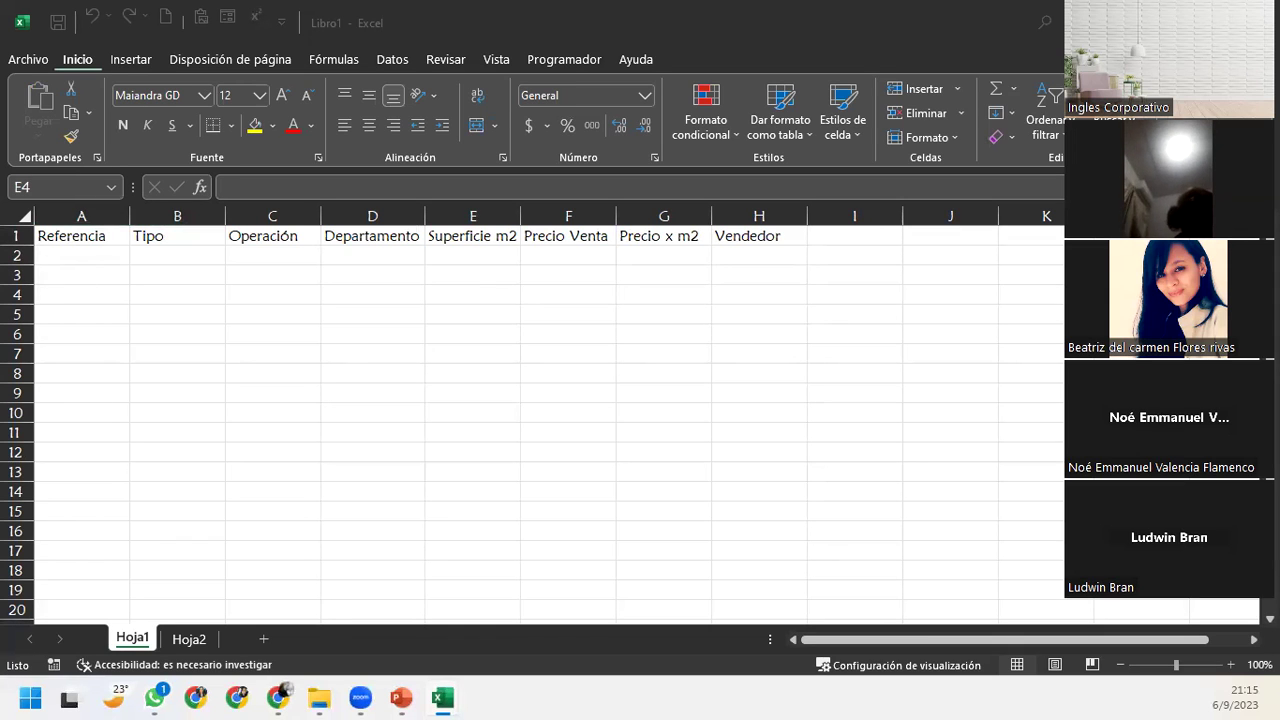
Step: Zoom the sheet to 150% and select the 2 in the Superficie m2 header in E1
click(1236, 665)
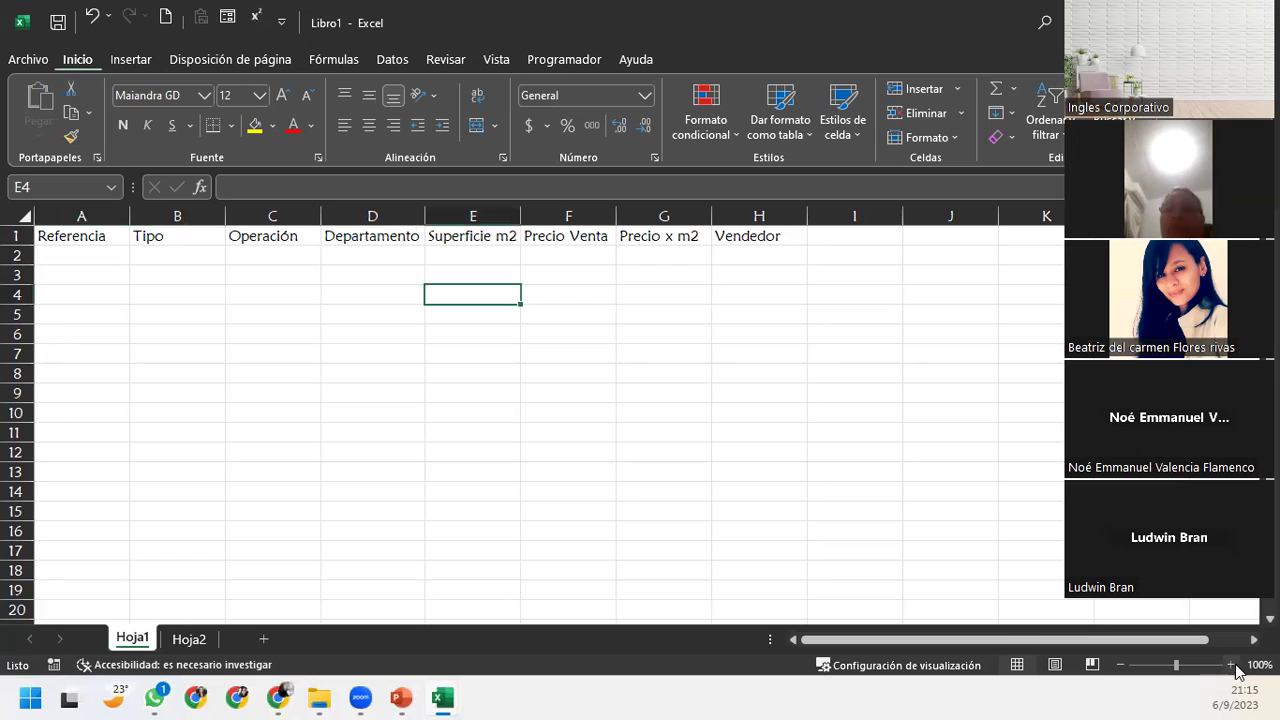
click(1236, 665)
click(1236, 665)
click(1236, 665)
click(1236, 665)
click(1236, 665)
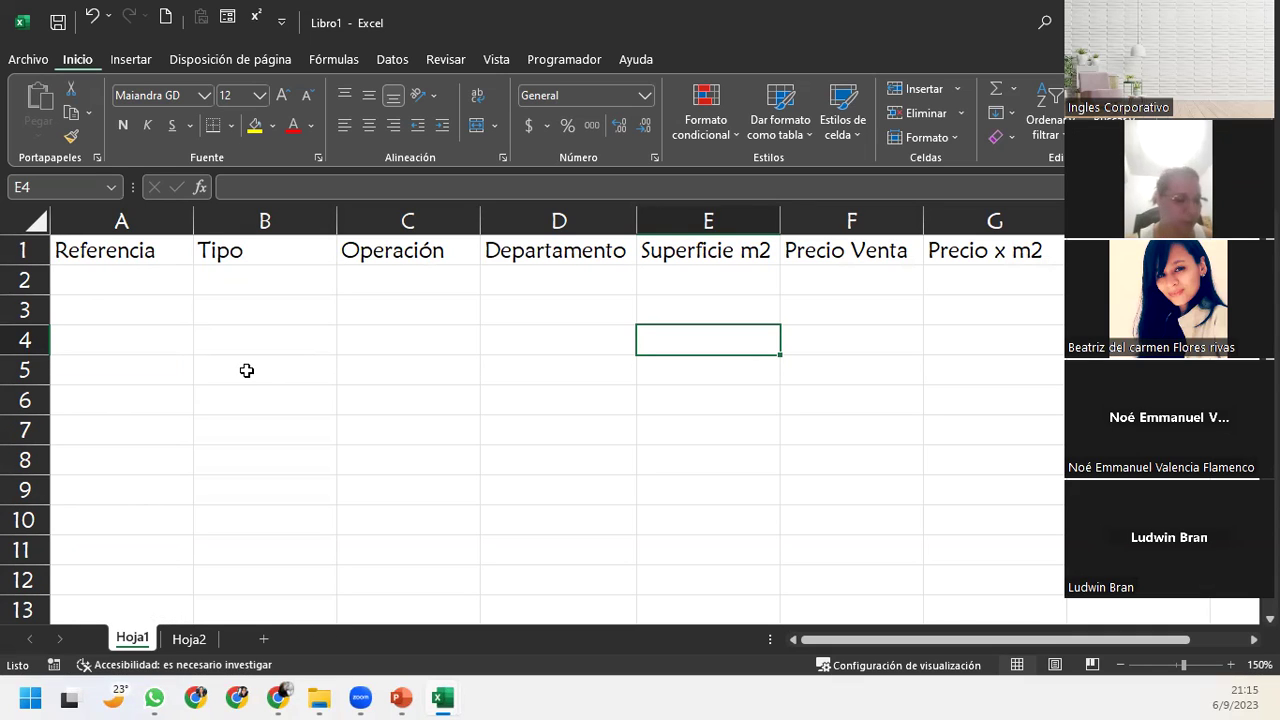
double_click(753, 251)
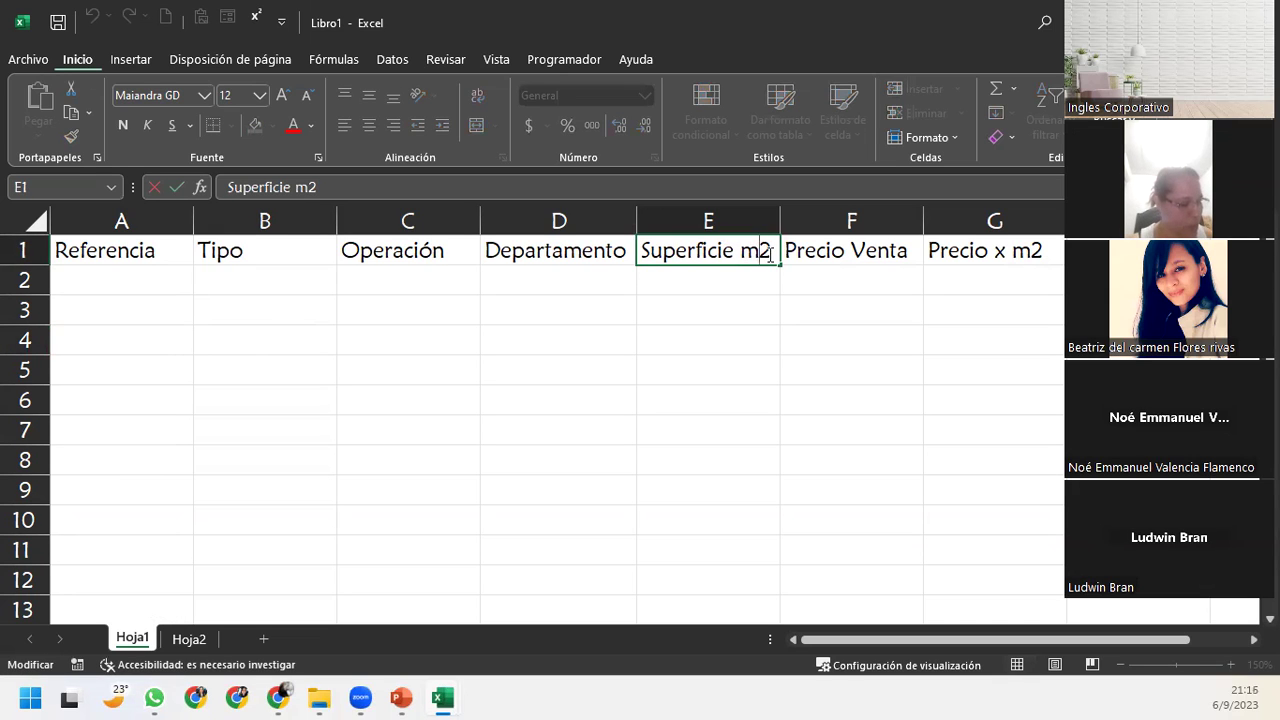
drag(760, 252, 768, 252)
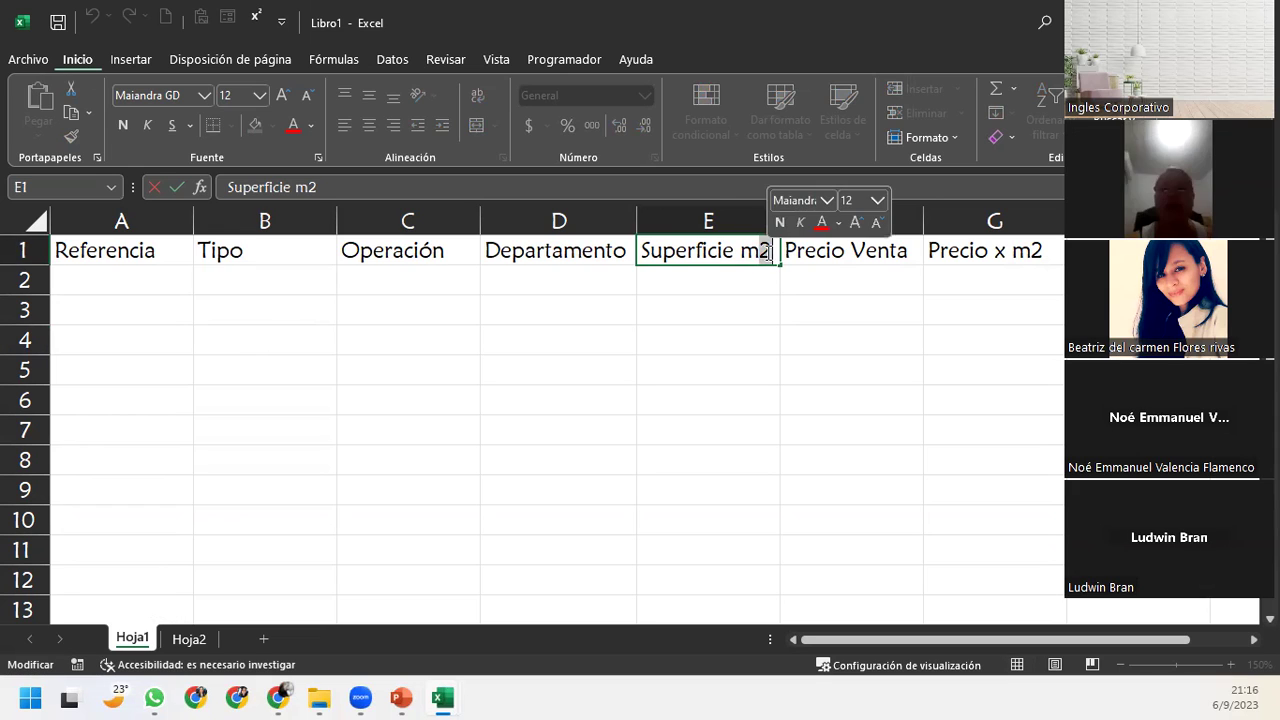
Step: Make the selected 2 in the Superficie m2 header superscript
click(318, 160)
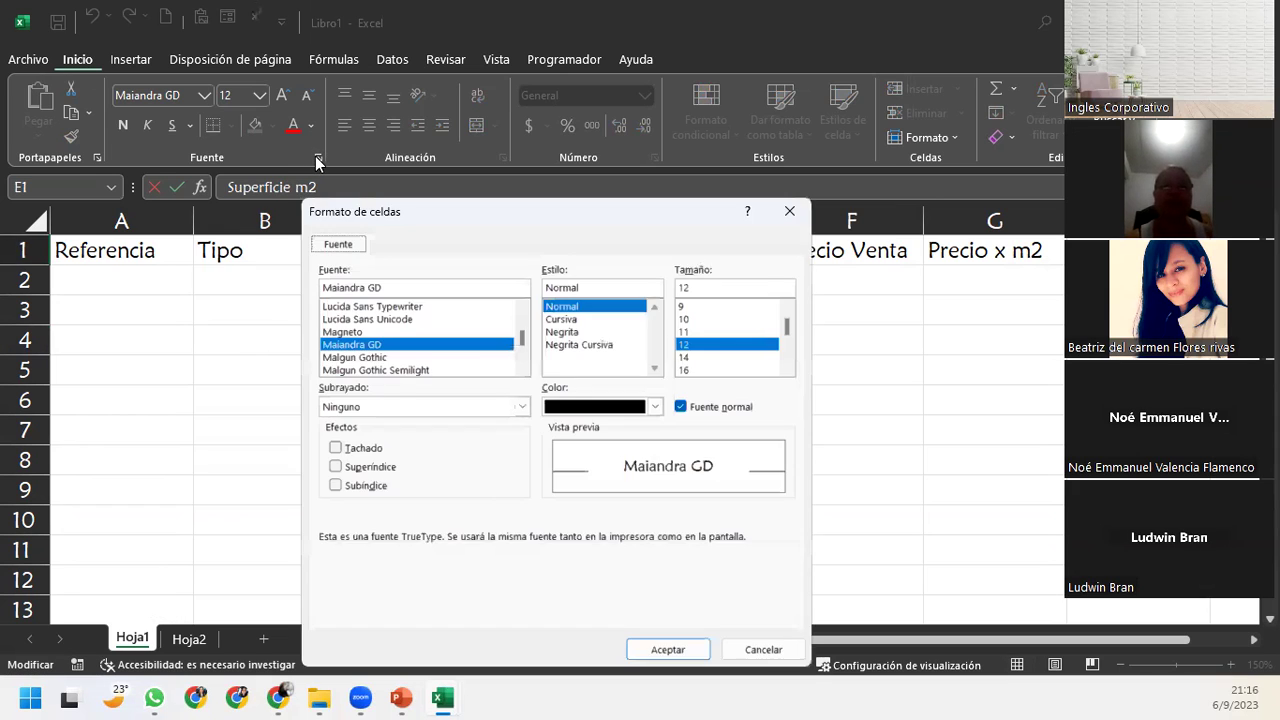
click(336, 467)
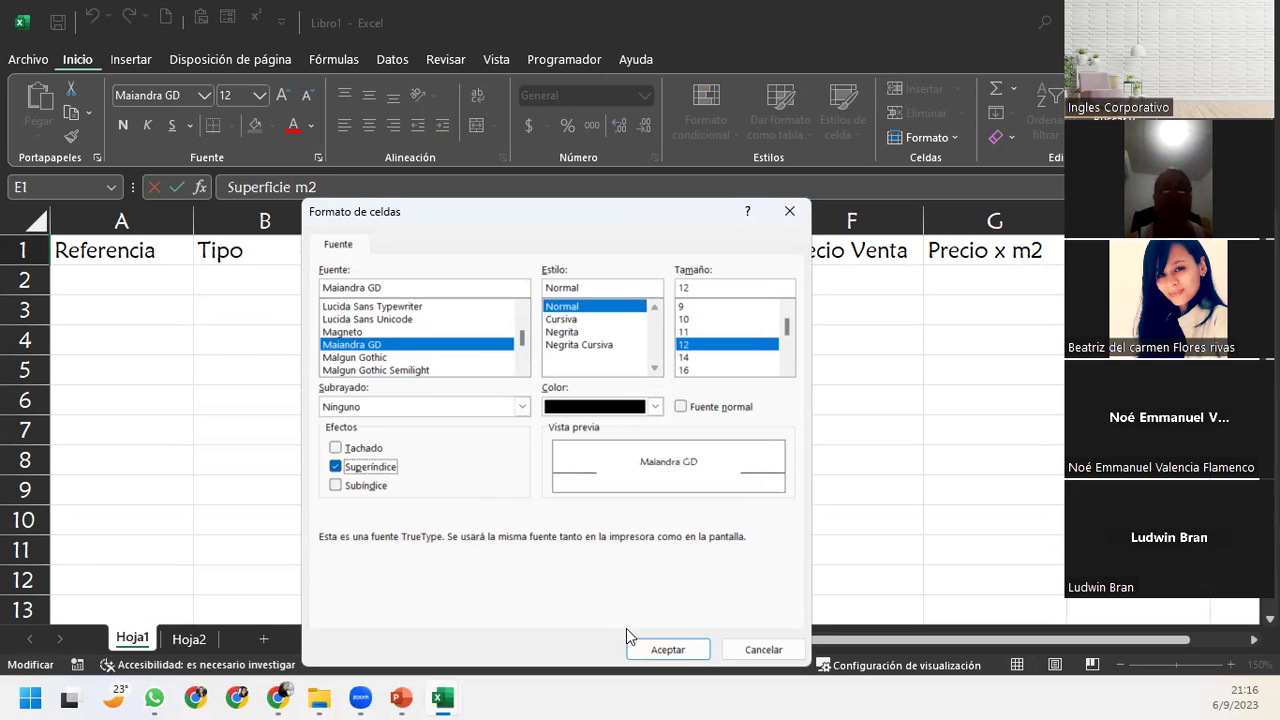
click(667, 649)
click(743, 281)
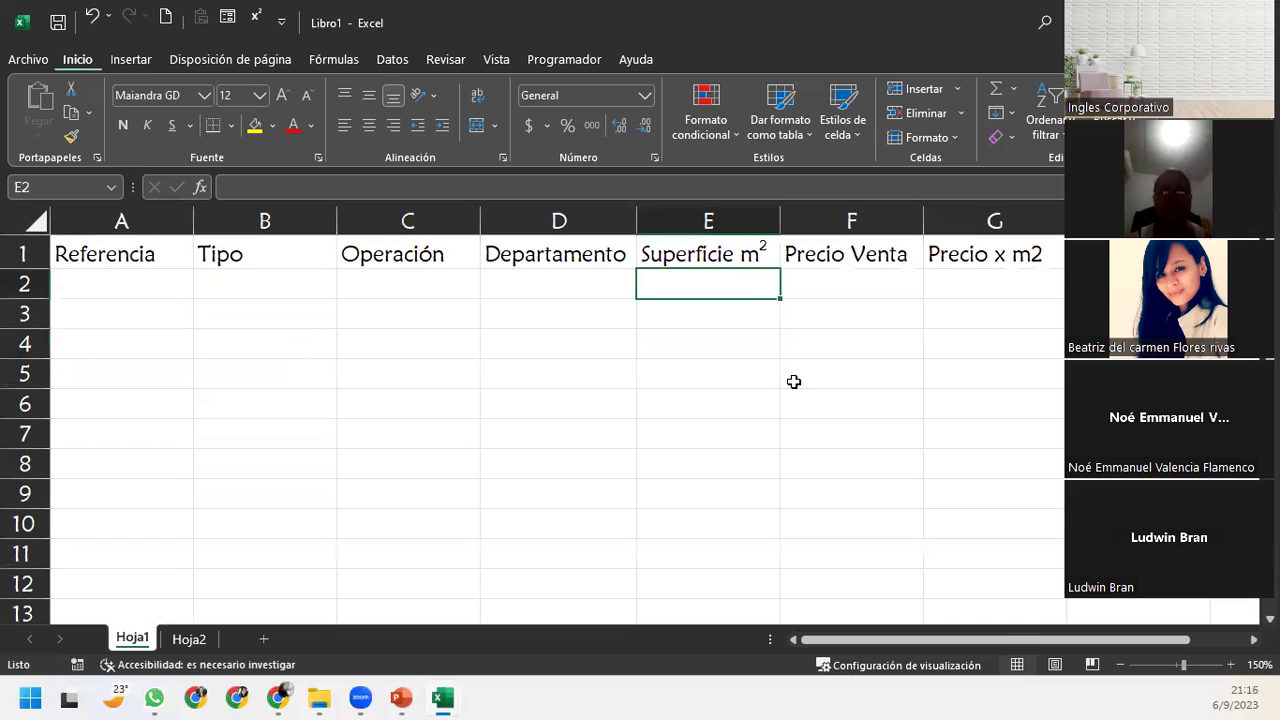
Step: Superscript the 2 in the Precio x m2 header in G1 so it reads m²
double_click(1031, 254)
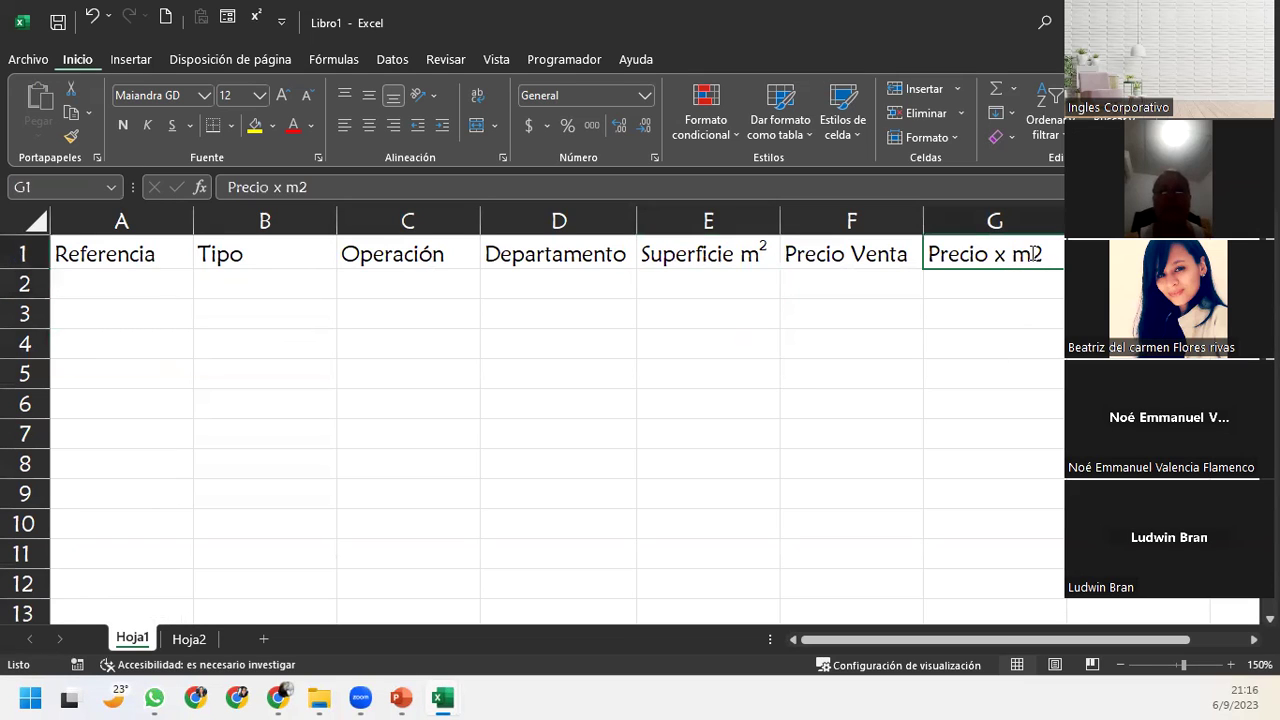
drag(1031, 254, 1049, 254)
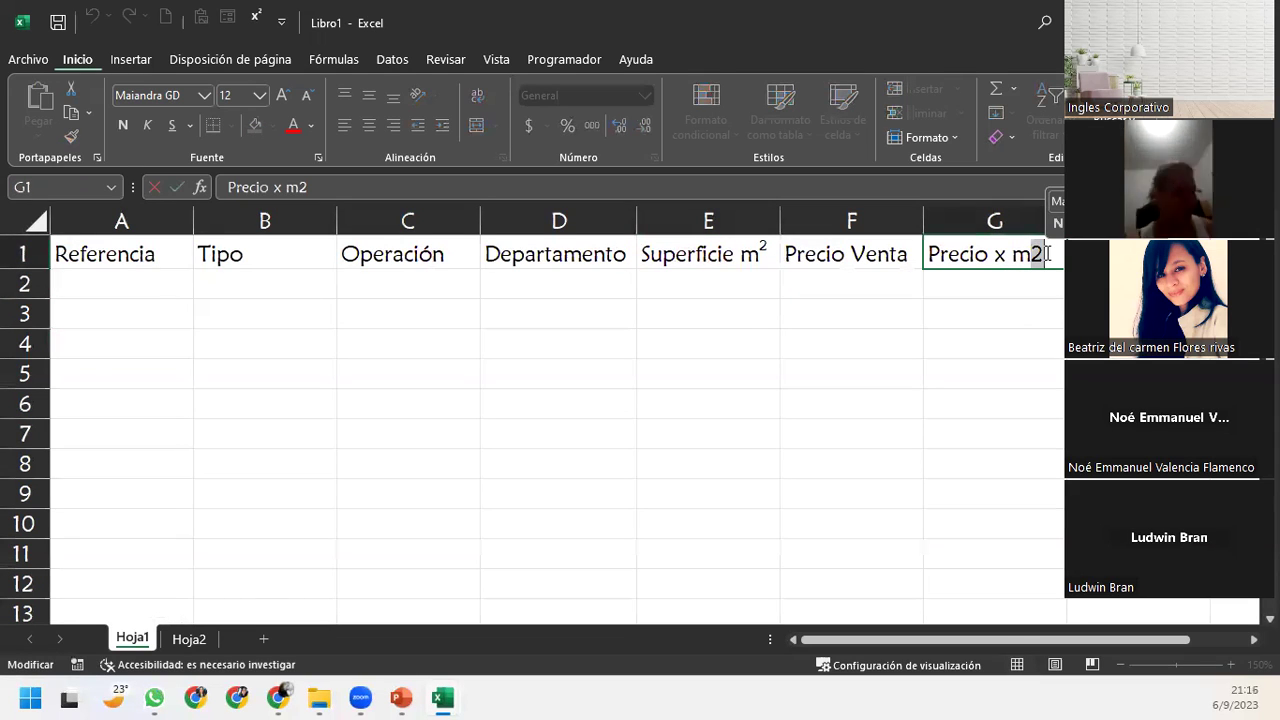
click(318, 158)
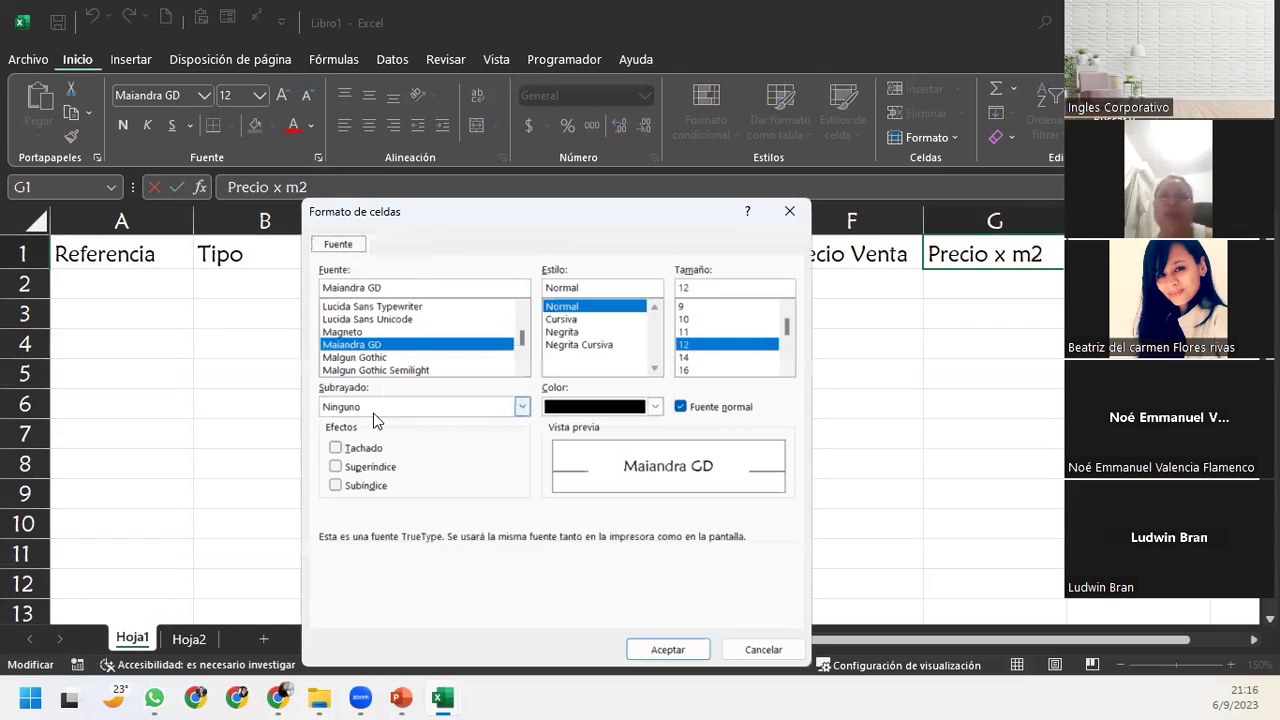
click(336, 470)
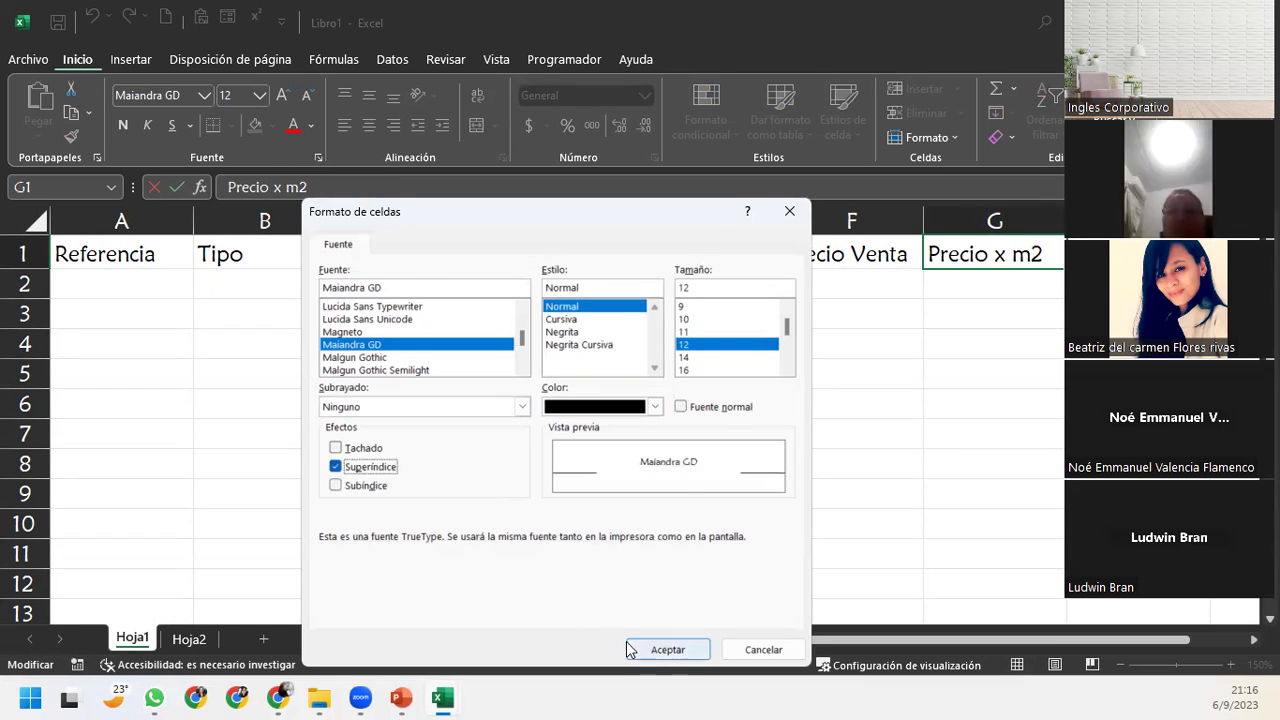
click(667, 649)
click(820, 371)
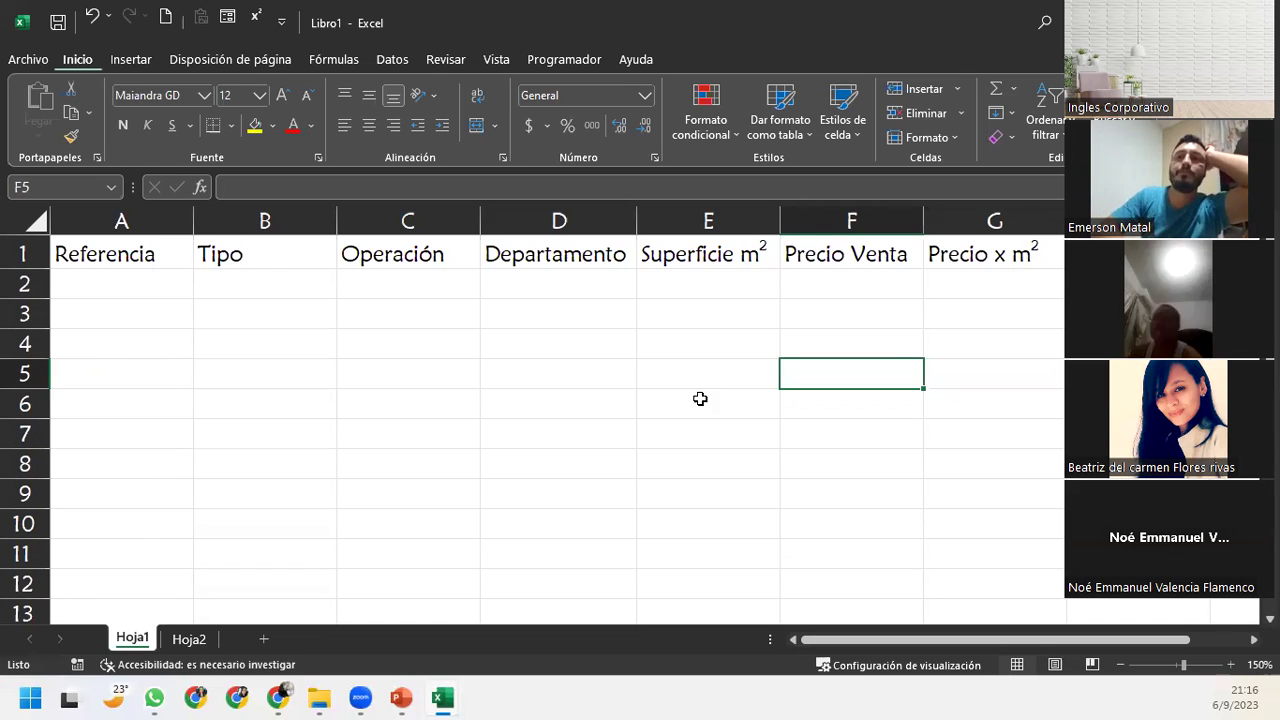
click(133, 265)
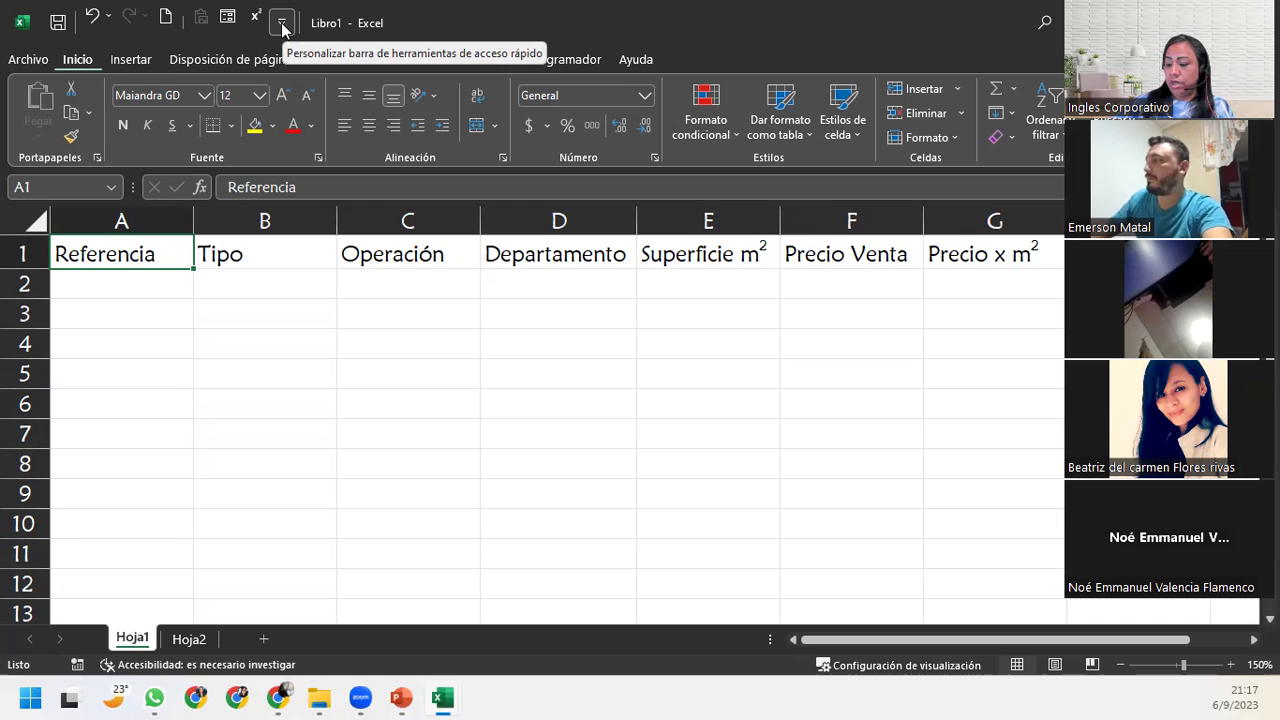
Step: Open the Quick Access Toolbar settings and add a <Separador> to its command list
click(283, 23)
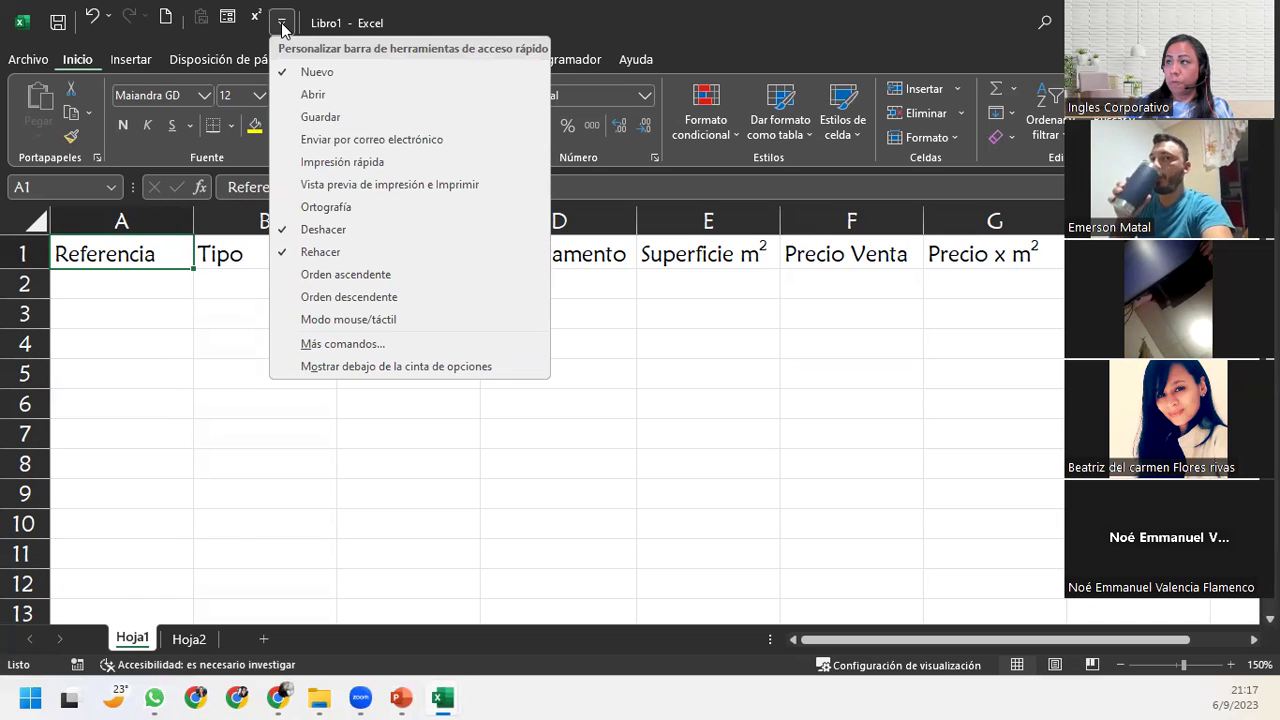
click(392, 343)
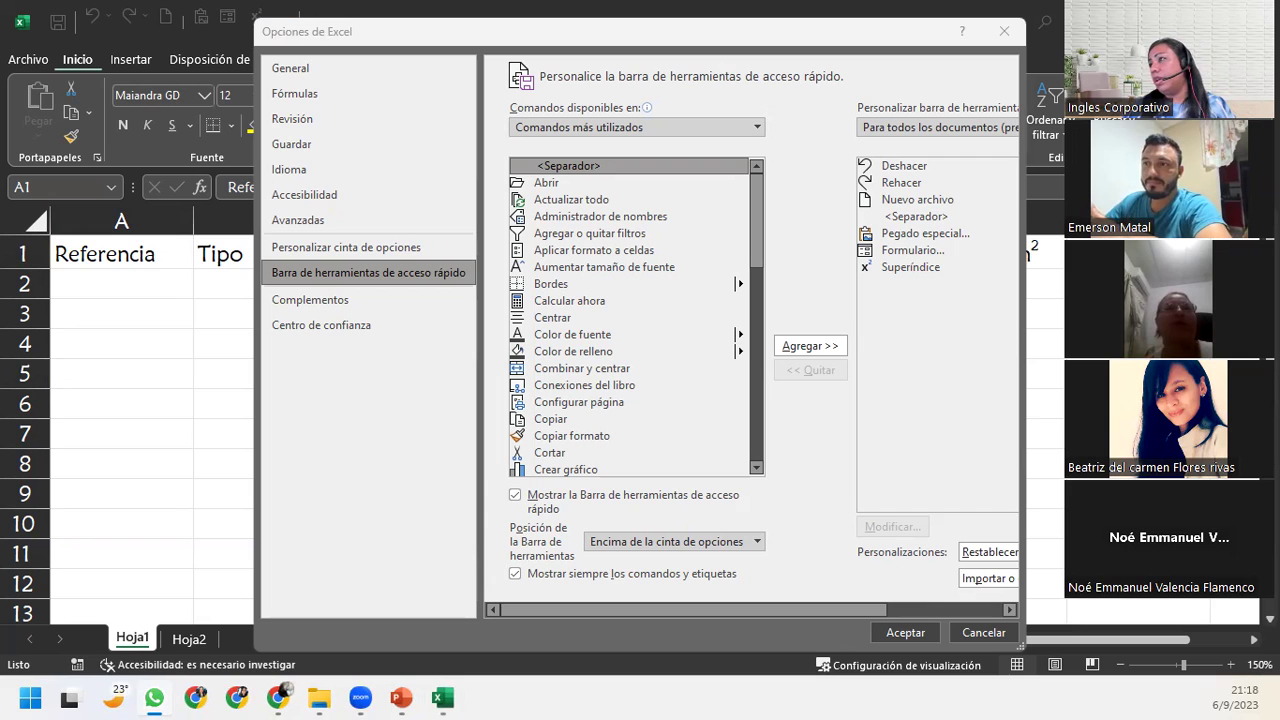
click(445, 284)
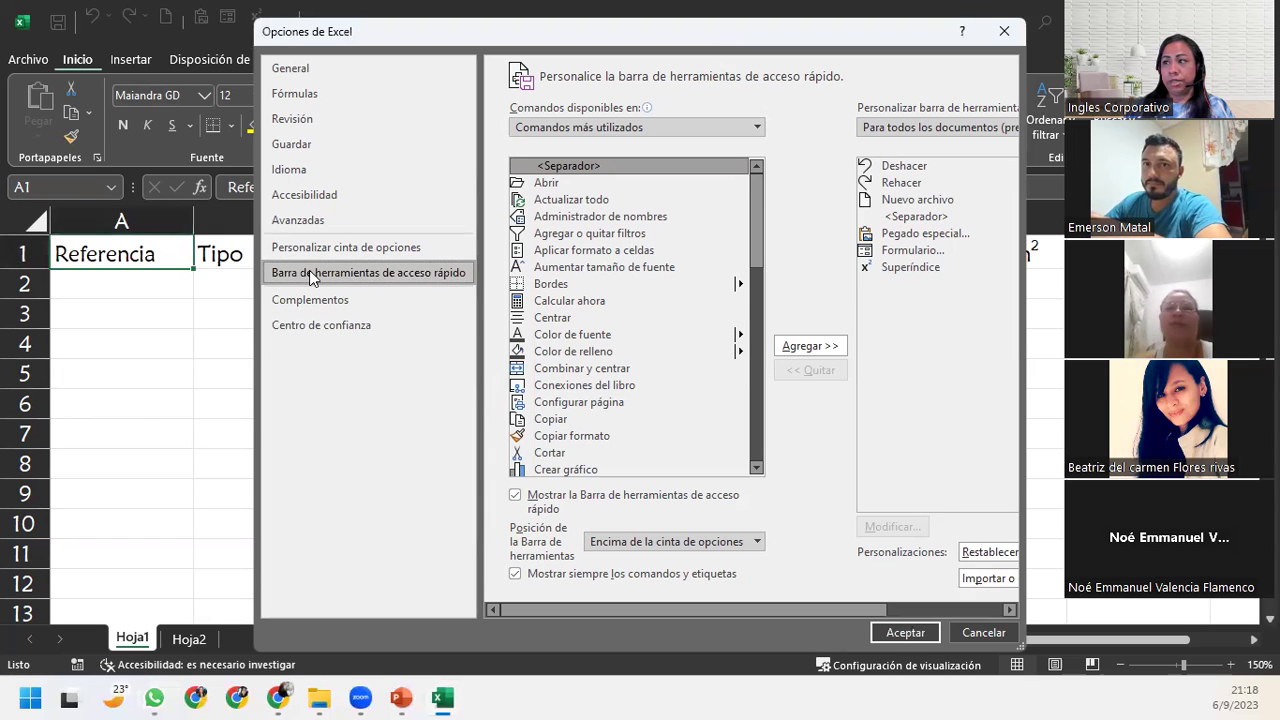
click(578, 166)
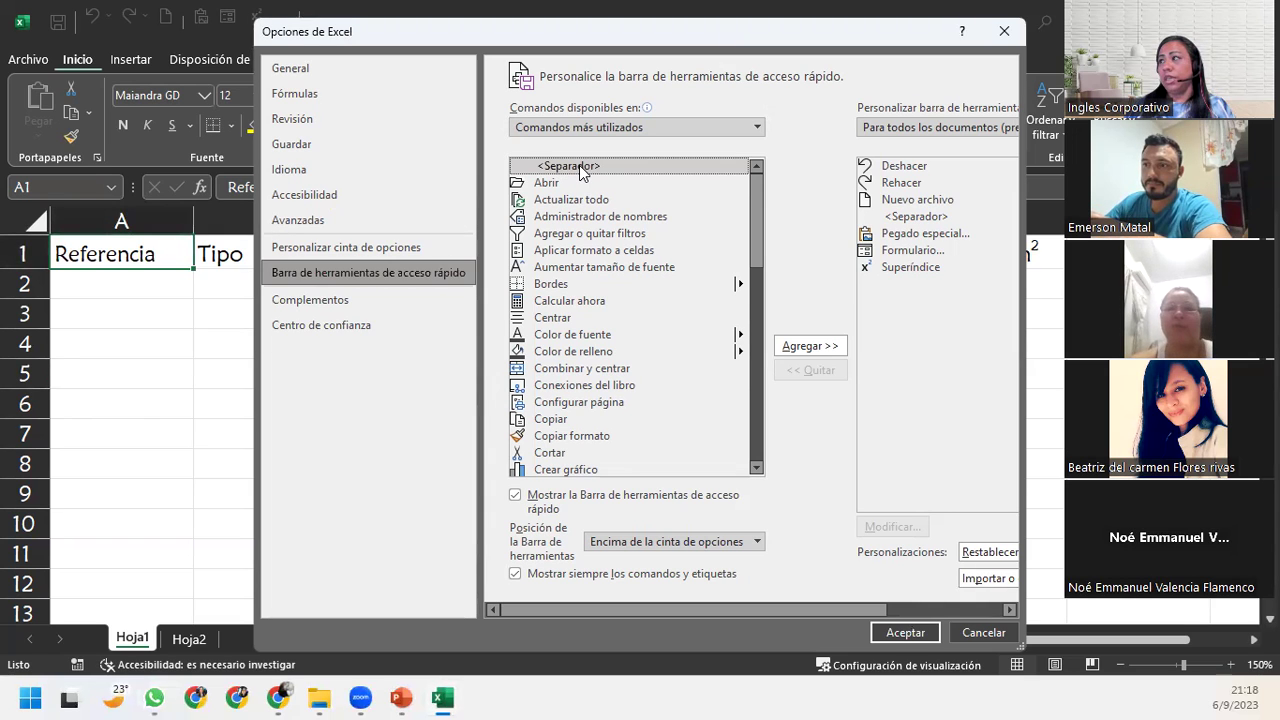
click(800, 345)
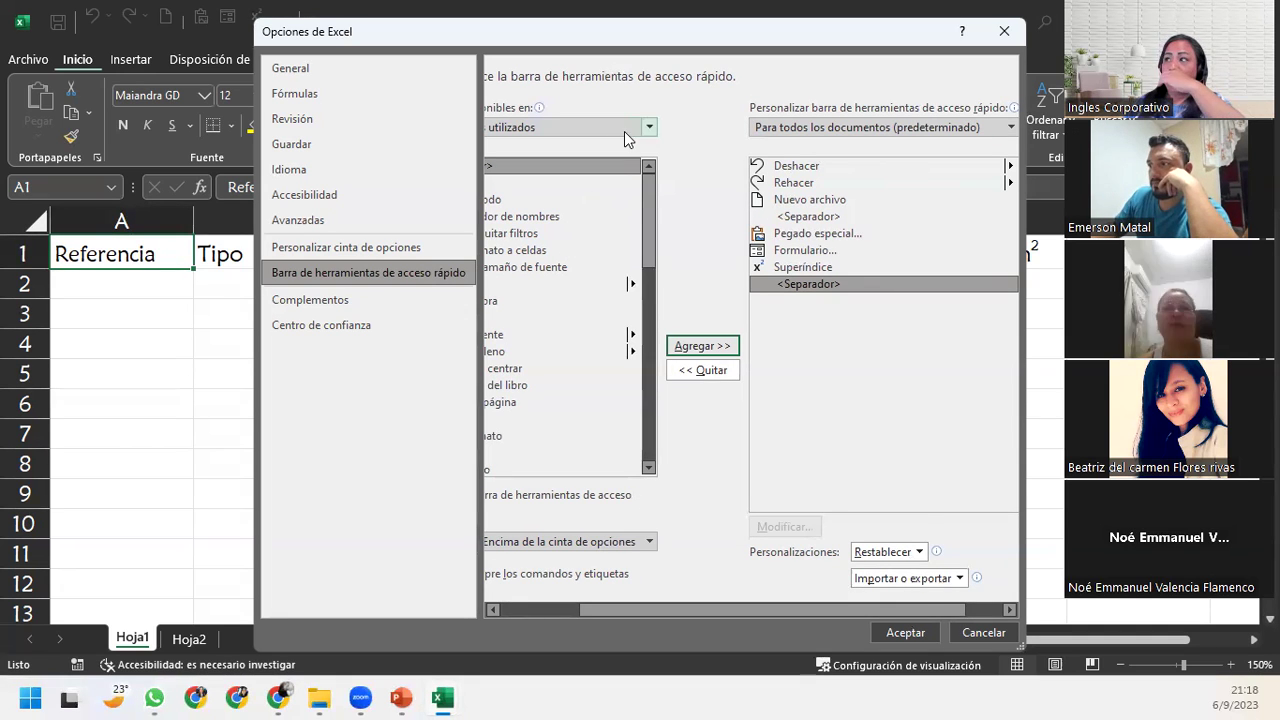
drag(669, 606, 583, 606)
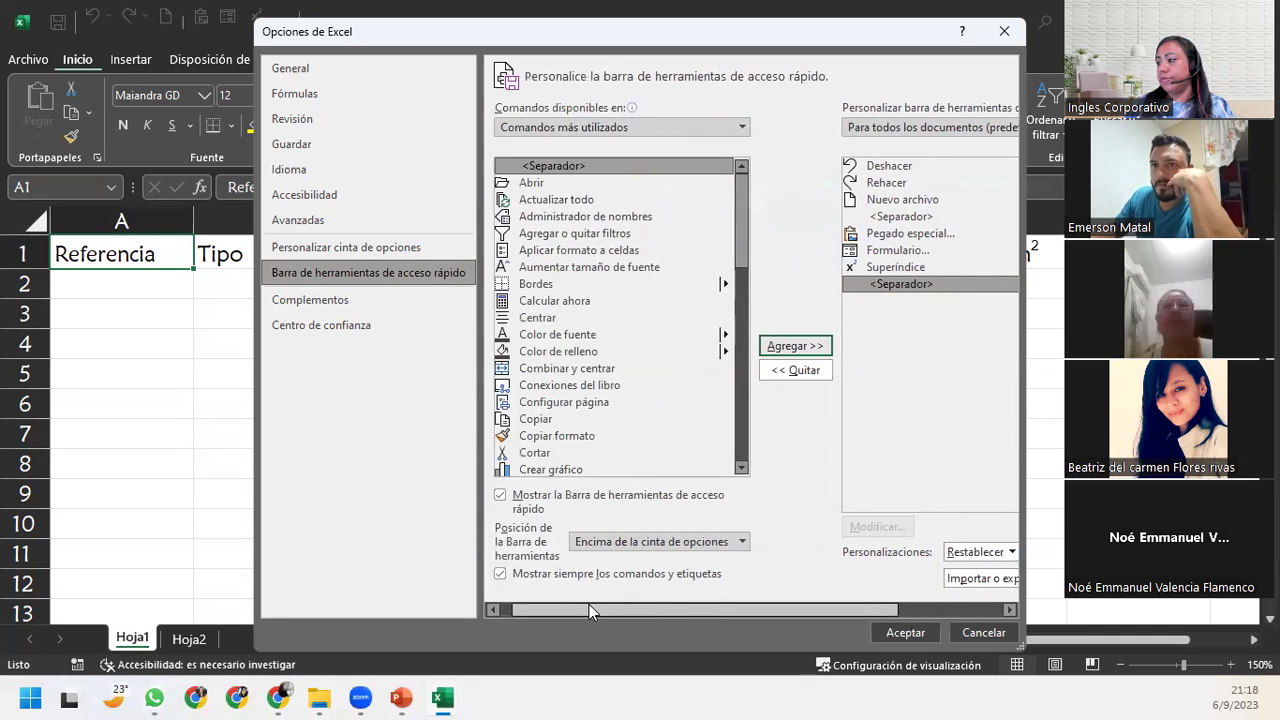
Step: List commands not in the ribbon and select the Formulario command
click(595, 127)
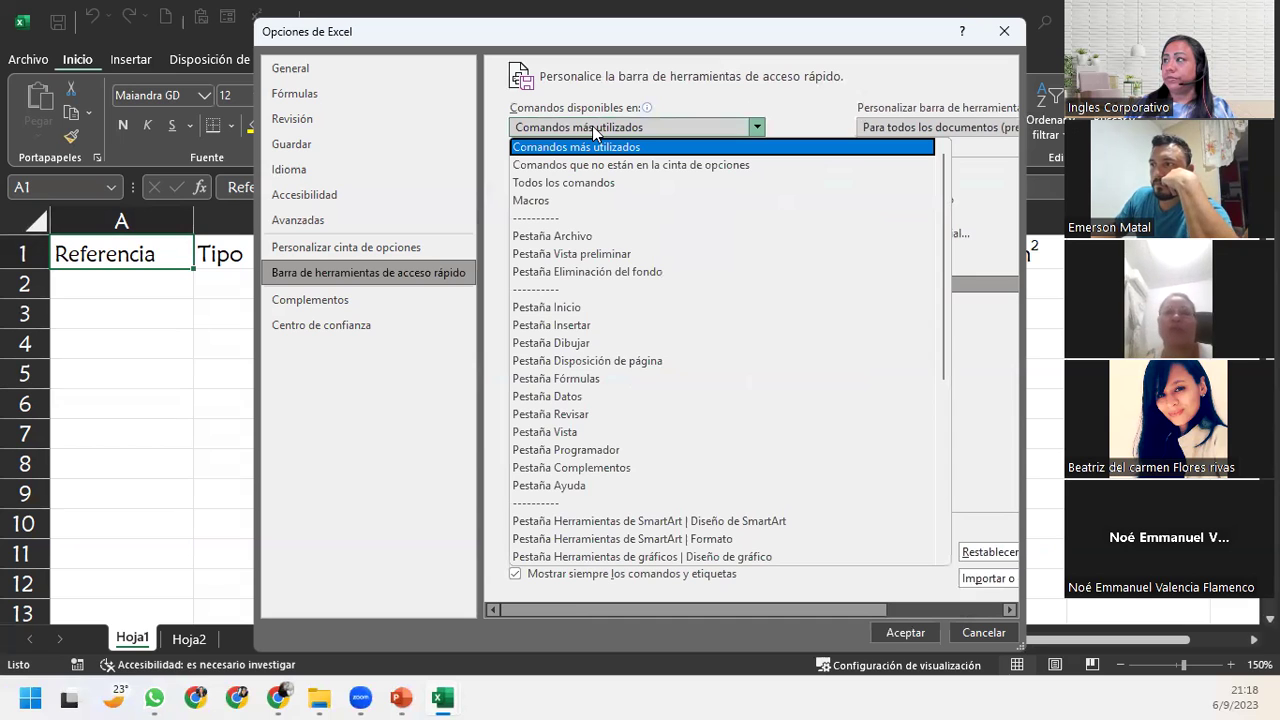
click(546, 166)
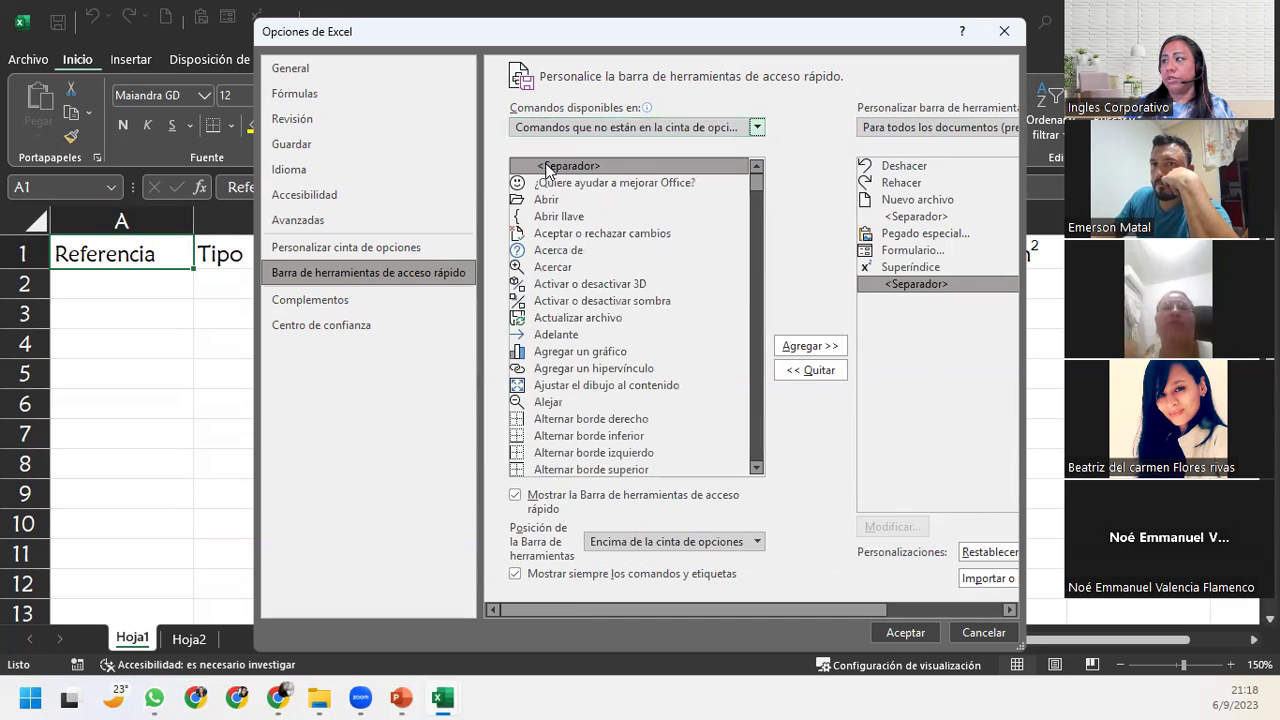
scroll(605, 289, down, 4)
scroll(605, 289, down, 6)
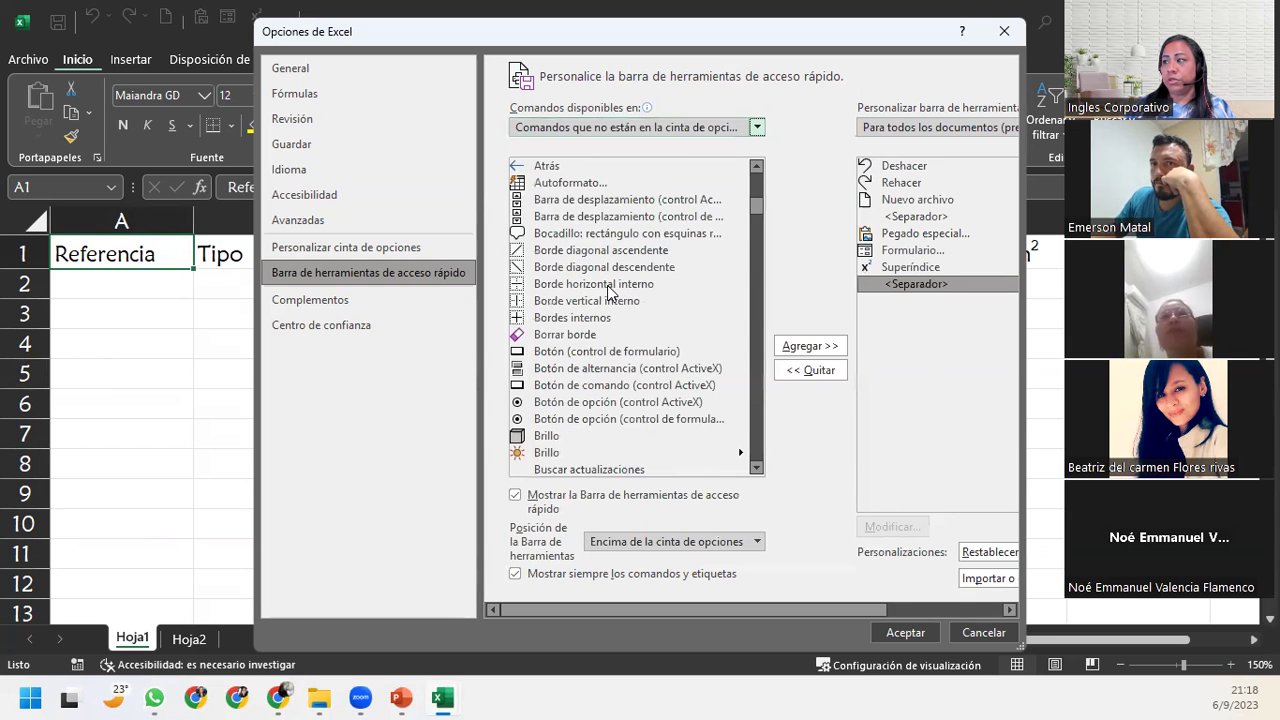
scroll(598, 288, down, 8)
scroll(596, 289, down, 5)
scroll(596, 289, down, 5)
scroll(596, 288, down, 5)
scroll(594, 284, down, 4)
scroll(594, 284, down, 5)
scroll(591, 284, up, 2)
scroll(594, 282, up, 3)
scroll(598, 279, up, 1)
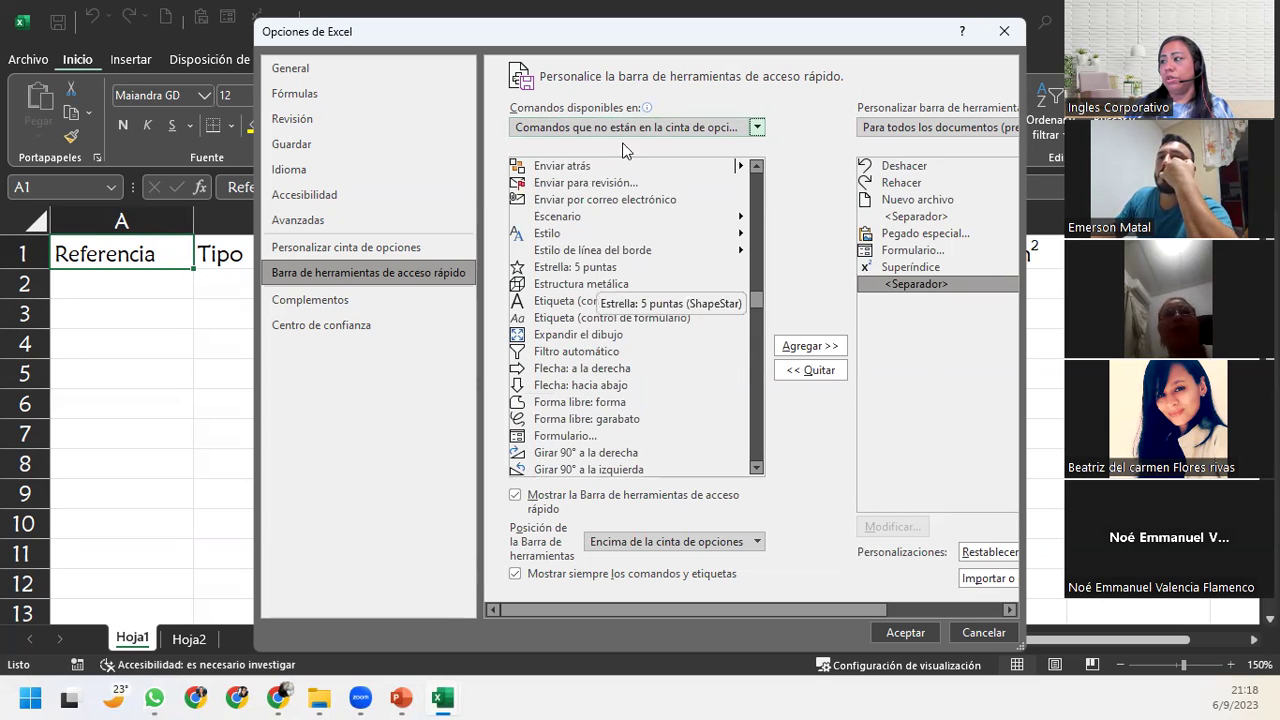
click(562, 440)
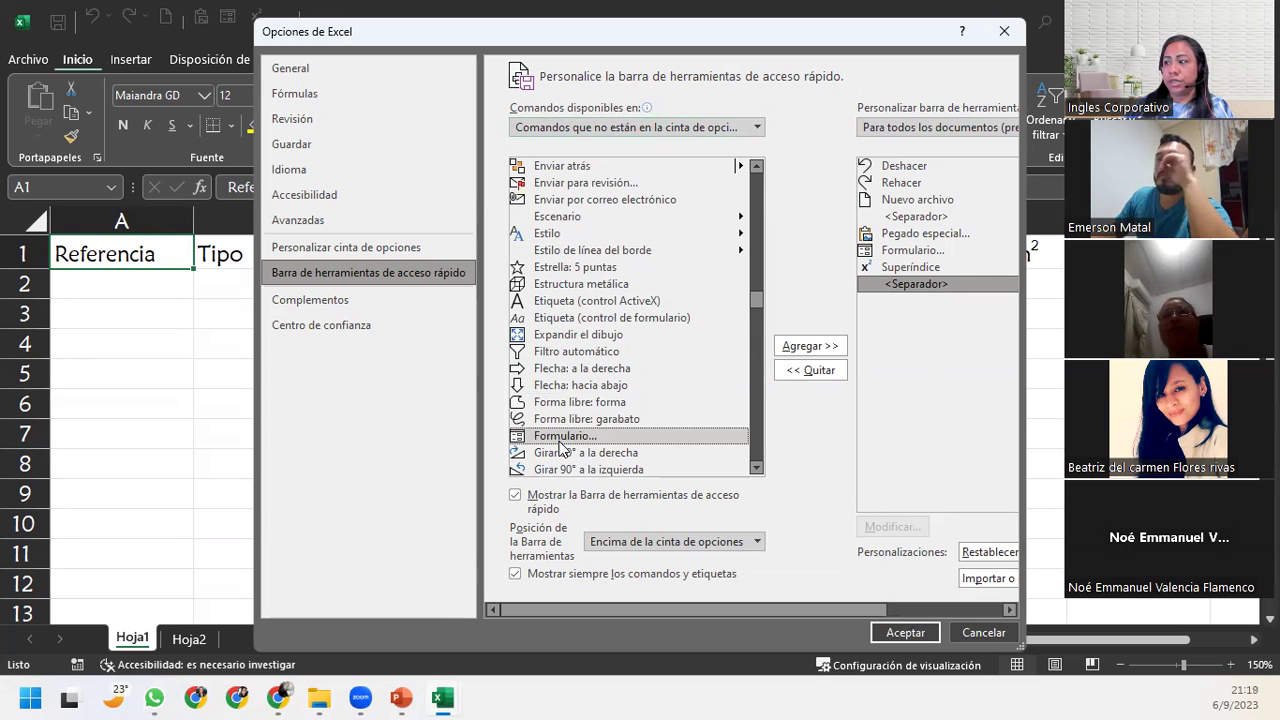
click(738, 127)
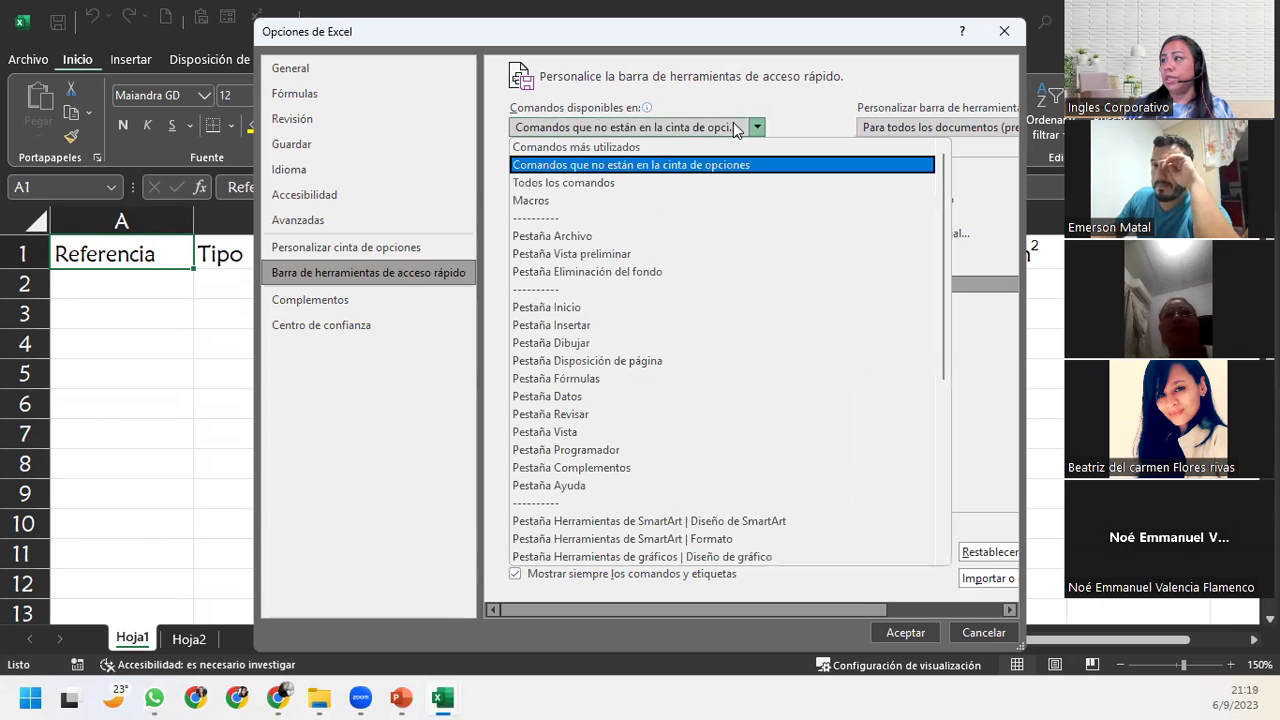
Step: Show Todos los comandos in the command list and scroll down to Formulario…
click(547, 190)
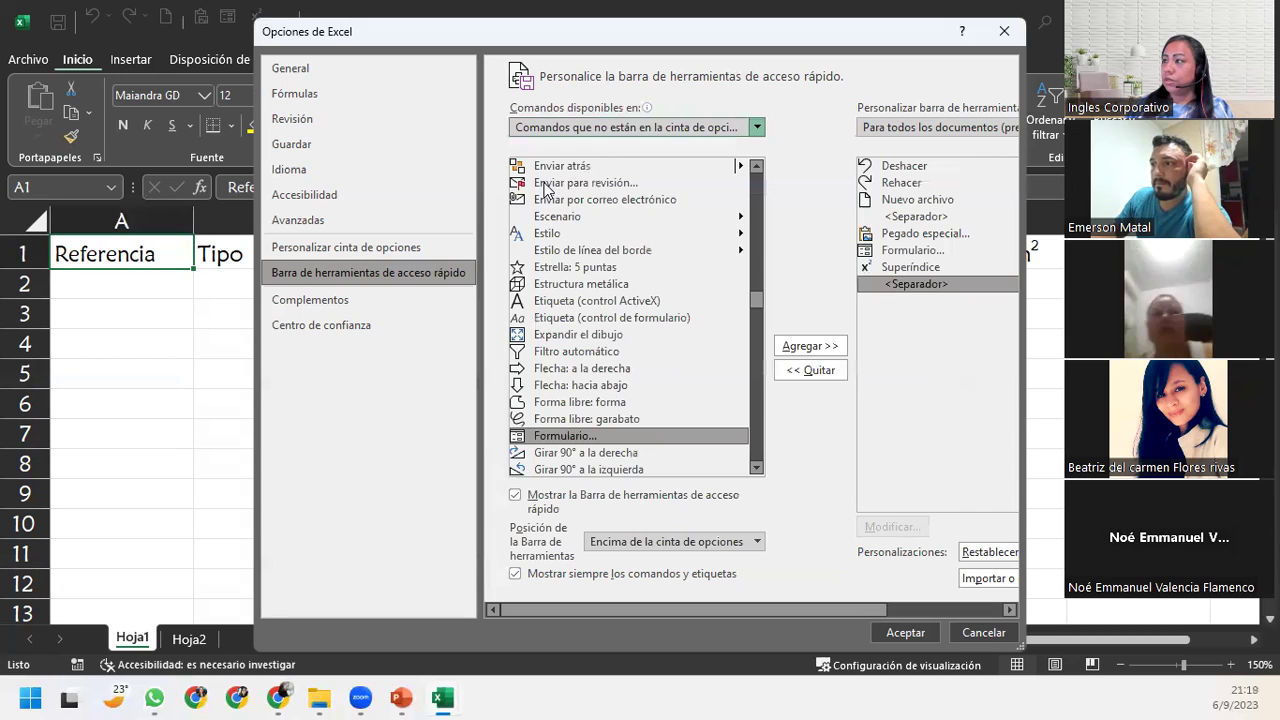
scroll(645, 268, down, 4)
scroll(645, 268, down, 5)
scroll(645, 268, down, 5)
scroll(645, 268, down, 5)
scroll(645, 265, down, 5)
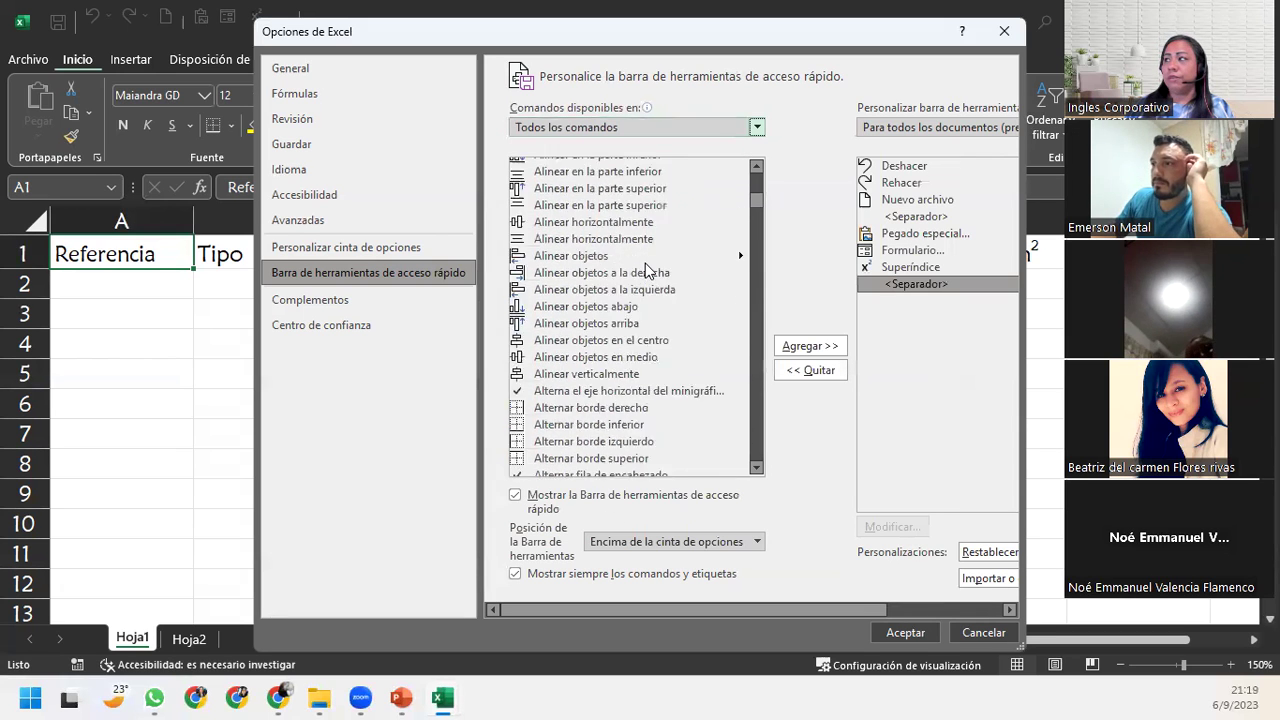
scroll(645, 265, down, 5)
scroll(645, 265, down, 5)
scroll(645, 265, down, 5)
scroll(645, 263, down, 5)
scroll(645, 263, down, 5)
scroll(645, 263, down, 5)
scroll(647, 259, down, 3)
scroll(652, 251, down, 5)
scroll(652, 251, down, 5)
scroll(652, 251, down, 5)
scroll(655, 260, down, 5)
scroll(656, 258, down, 5)
scroll(656, 253, down, 5)
scroll(656, 240, down, 5)
scroll(657, 245, down, 5)
scroll(657, 249, down, 5)
scroll(658, 244, down, 5)
scroll(658, 244, down, 5)
scroll(658, 244, up, 3)
scroll(658, 244, up, 3)
scroll(658, 244, down, 3)
scroll(658, 244, down, 5)
scroll(658, 244, down, 5)
scroll(656, 244, down, 5)
scroll(656, 242, down, 5)
scroll(656, 242, down, 5)
scroll(656, 242, down, 5)
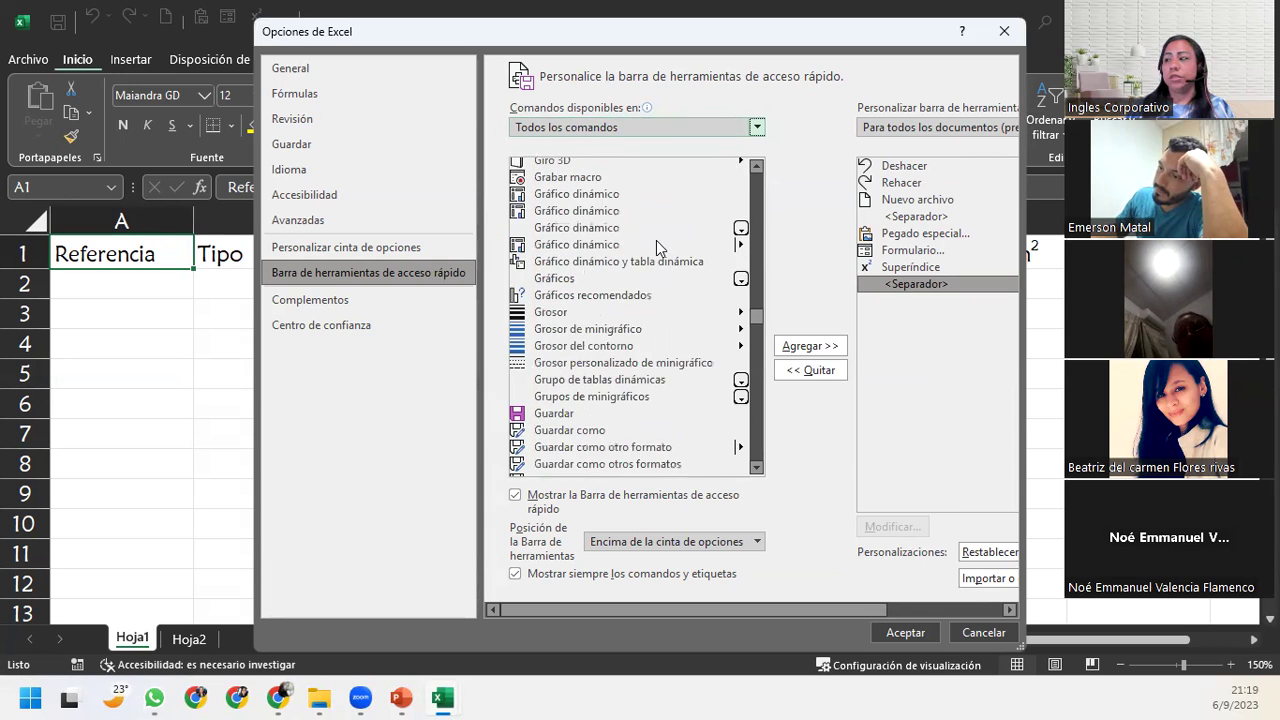
scroll(656, 242, down, 5)
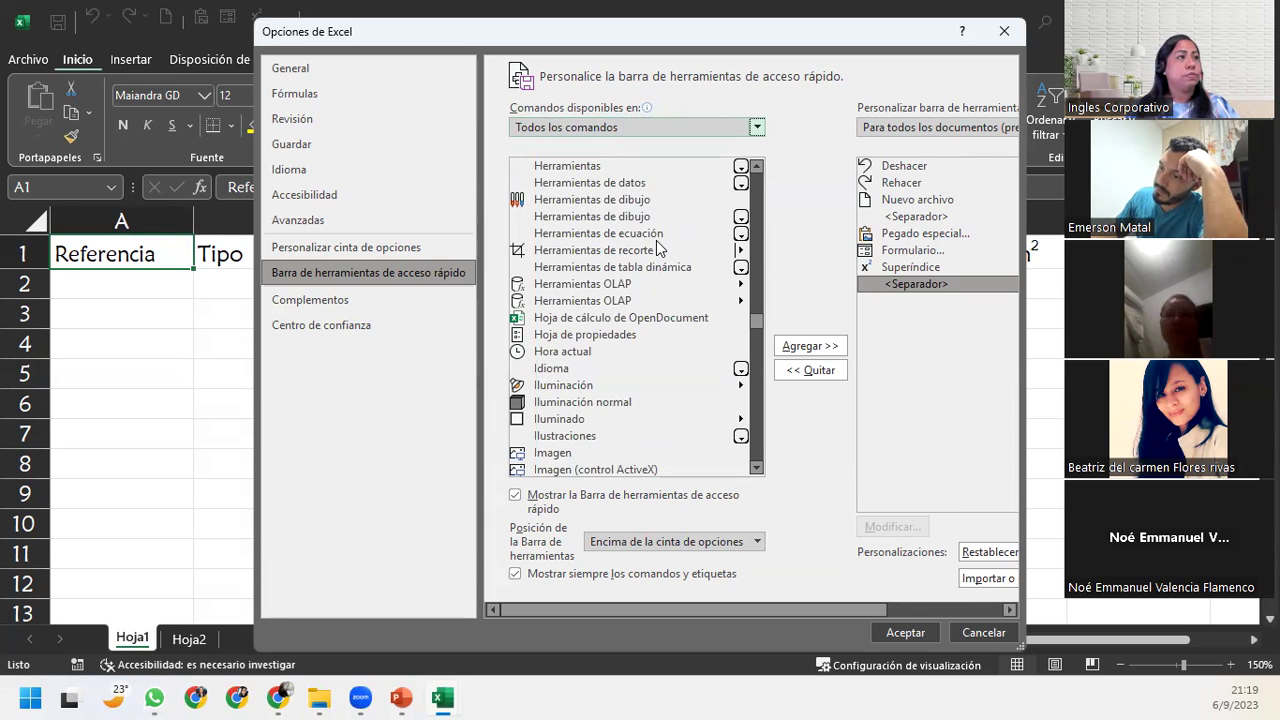
scroll(657, 247, down, 5)
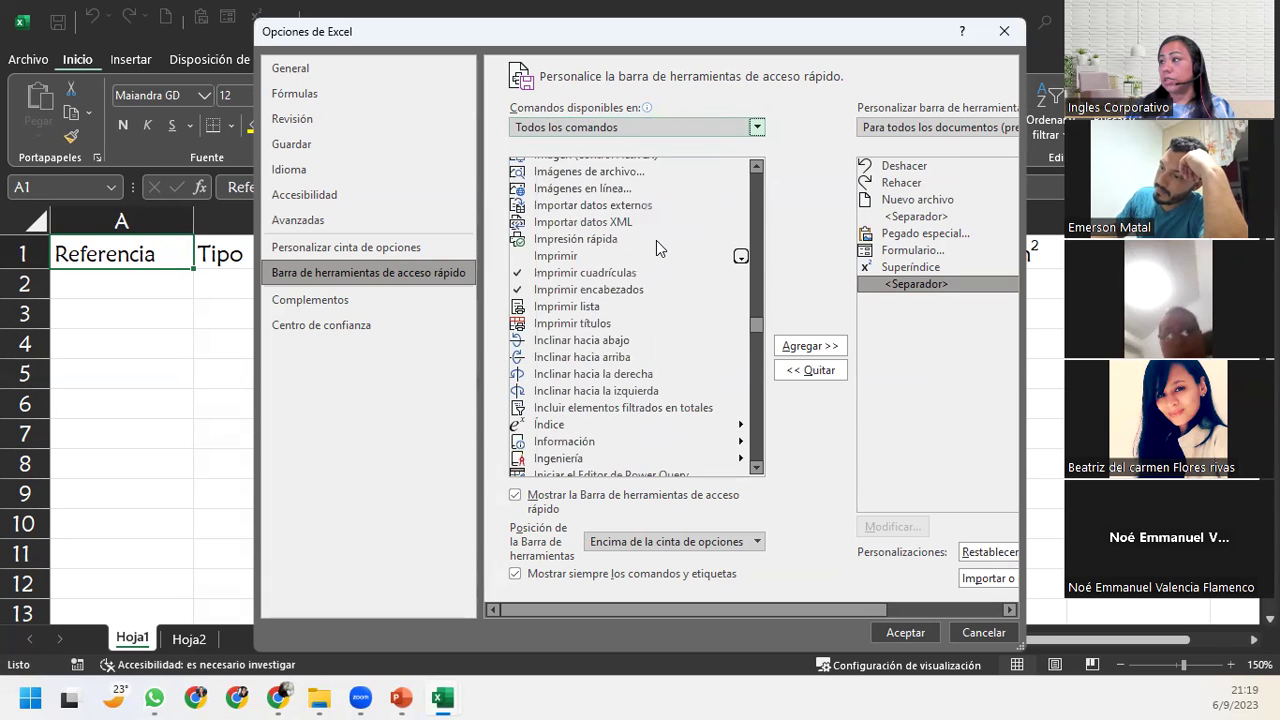
scroll(657, 247, down, 5)
scroll(657, 247, down, 3)
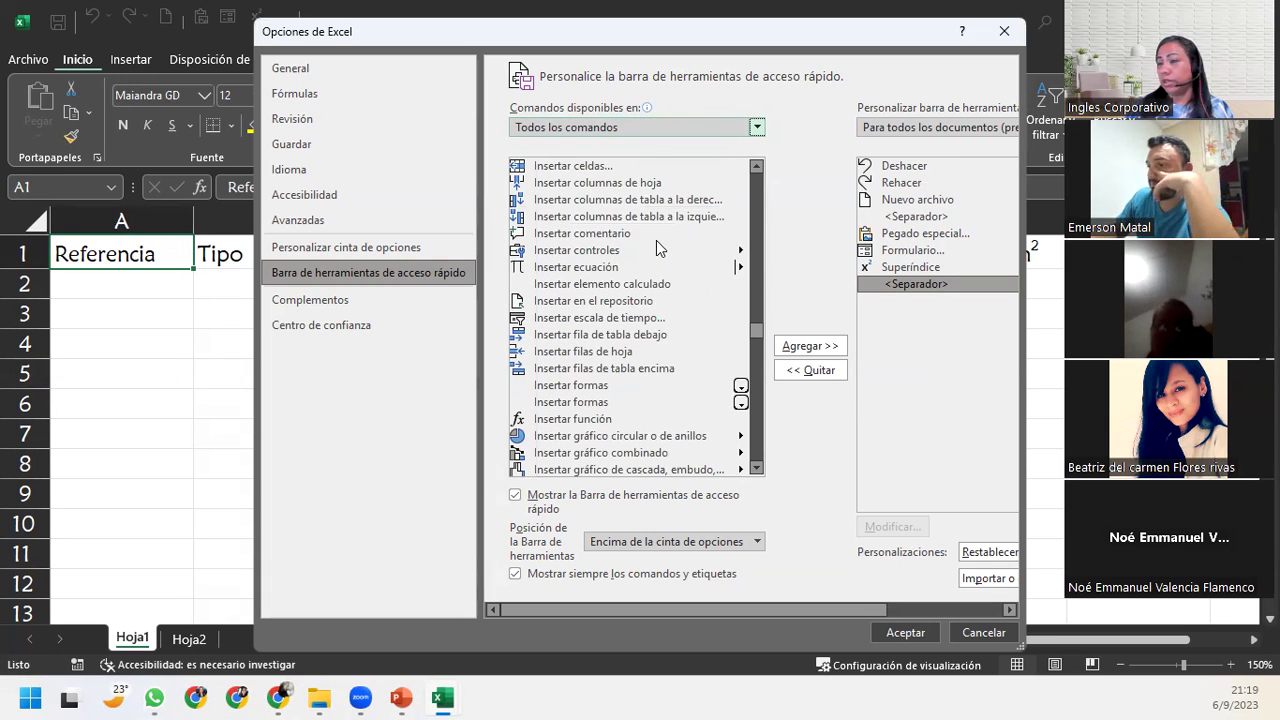
scroll(656, 240, up, 6)
scroll(656, 240, up, 5)
scroll(656, 240, up, 6)
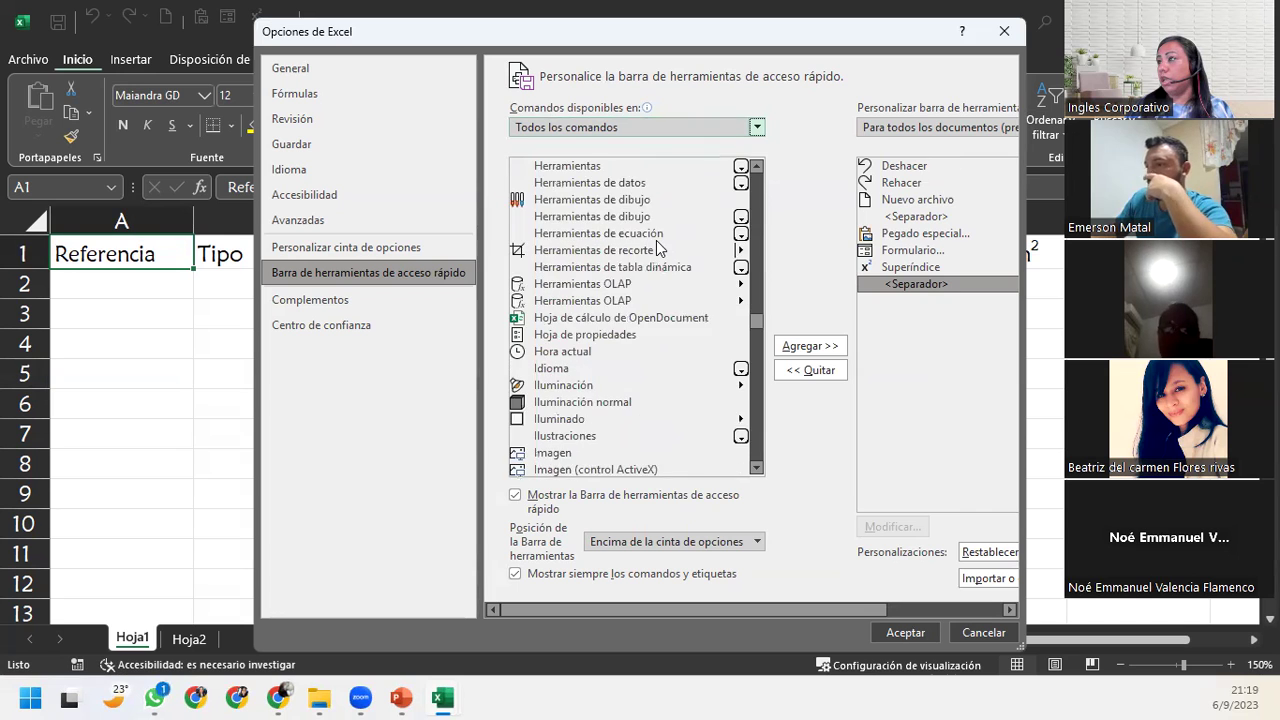
scroll(656, 240, up, 5)
scroll(656, 240, up, 5)
scroll(656, 240, up, 2)
scroll(656, 240, up, 5)
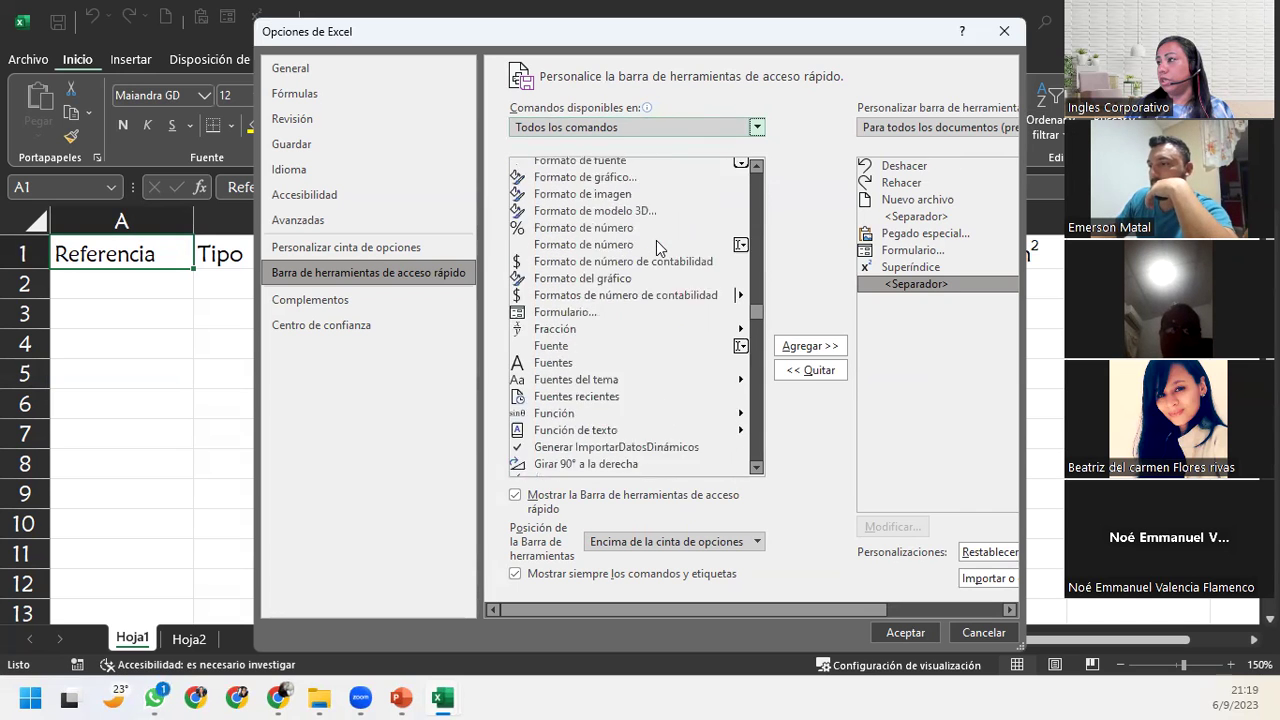
scroll(656, 240, up, 1)
Step: Add Formulario… to the Quick Access Toolbar, dismiss the already-there warning, and select its entry
click(568, 359)
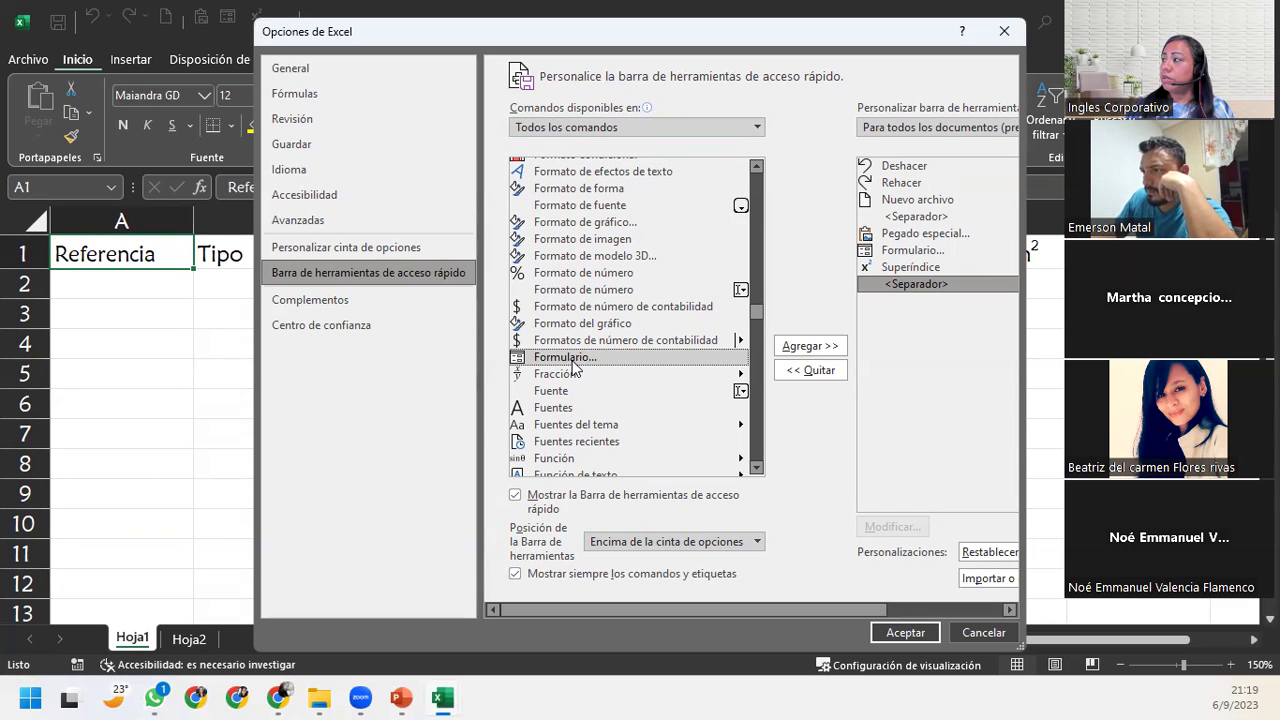
click(815, 347)
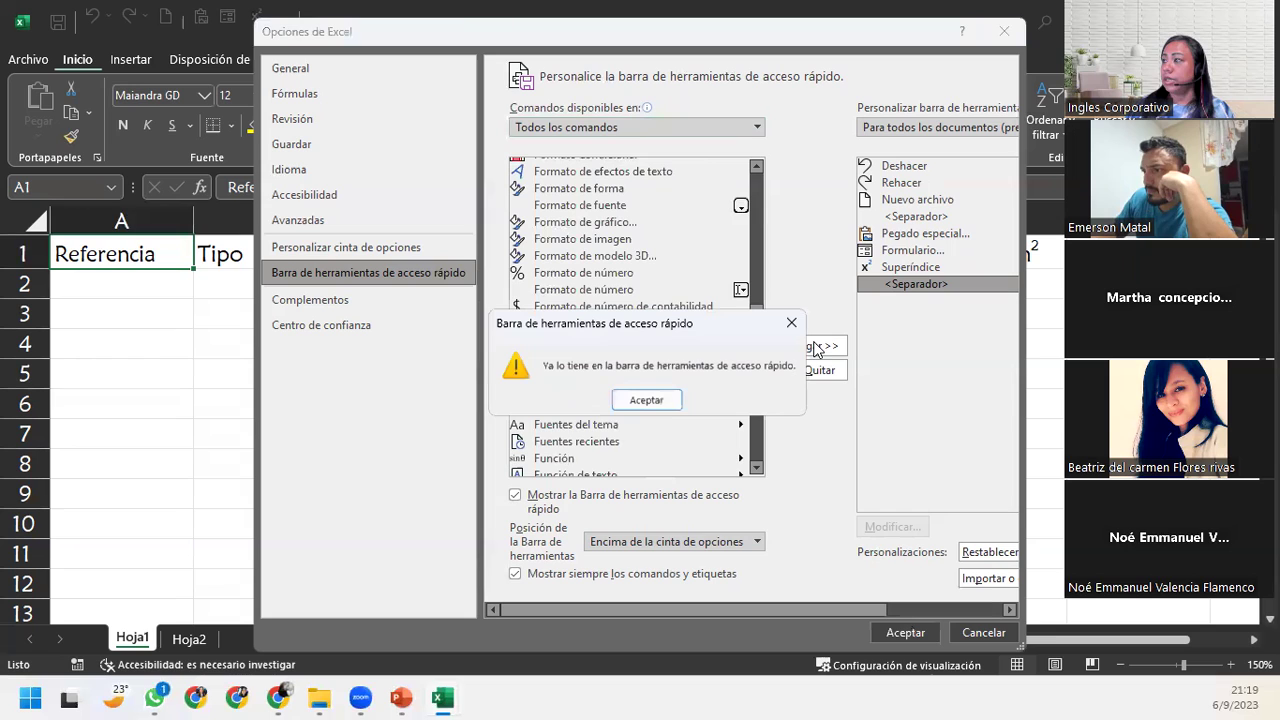
click(660, 405)
click(912, 251)
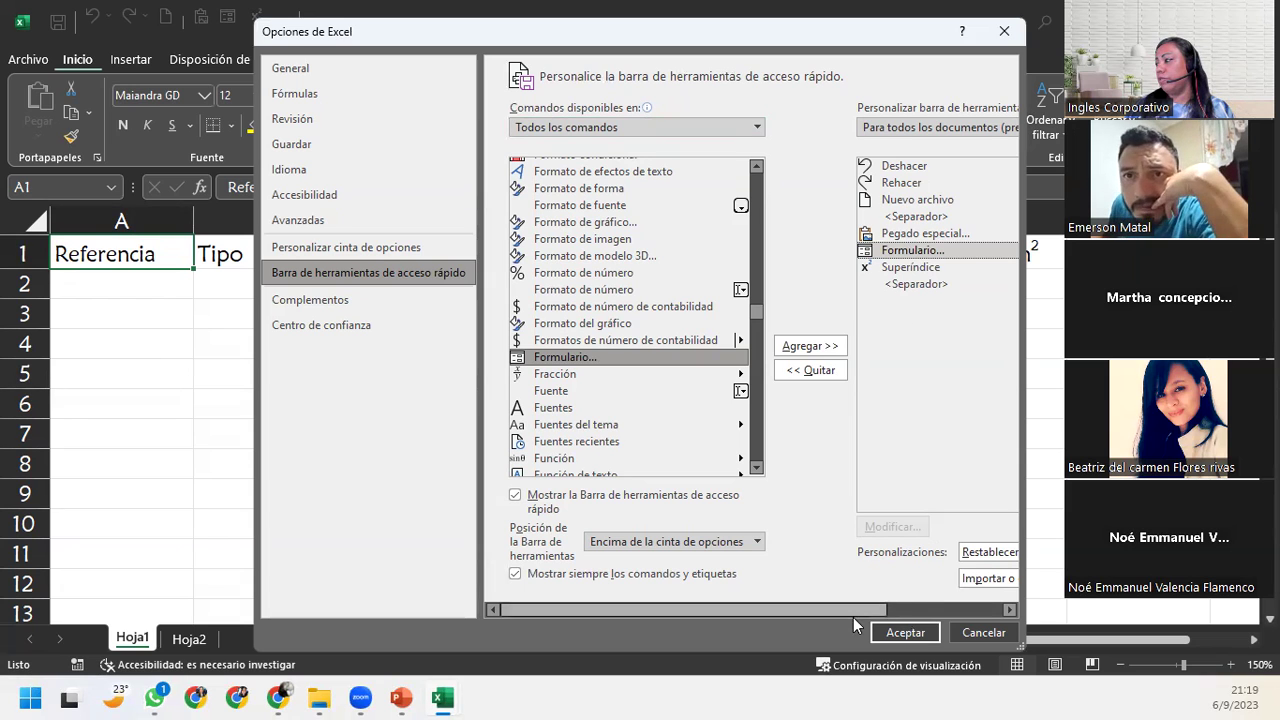
click(935, 609)
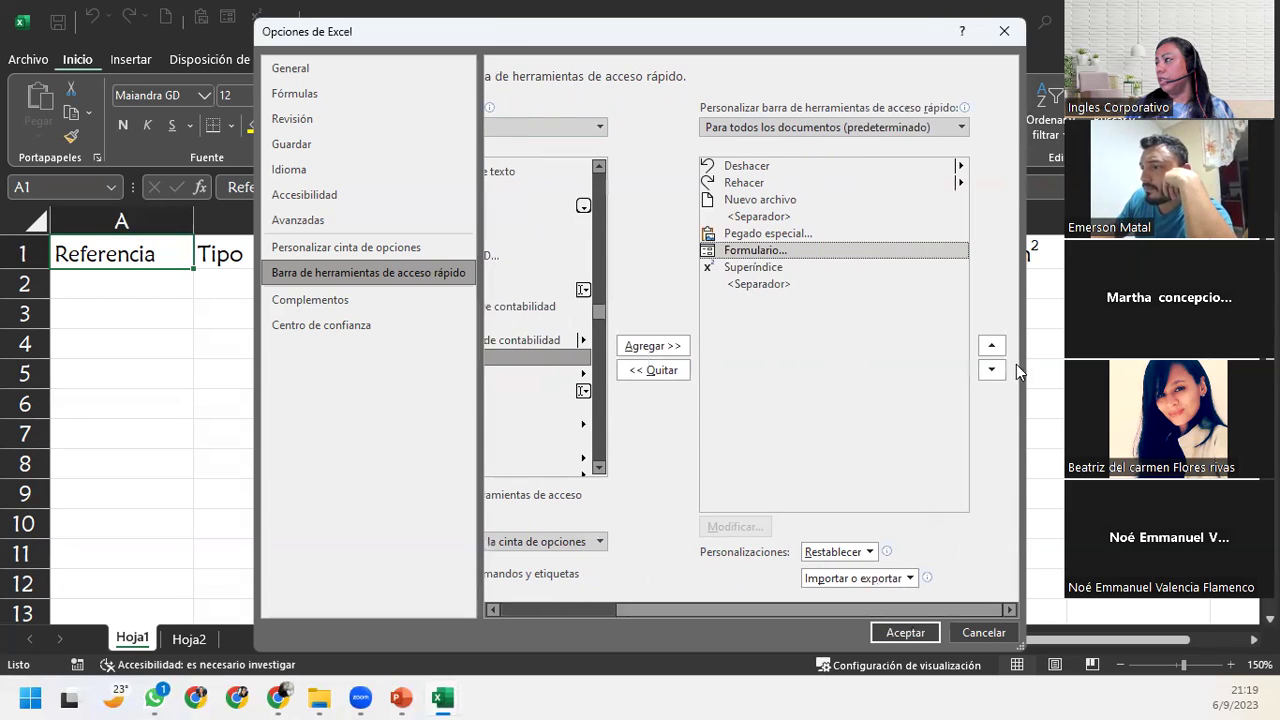
Step: Move Formulario… to the bottom of the Quick Access Toolbar list and apply with Aceptar
click(992, 369)
click(992, 369)
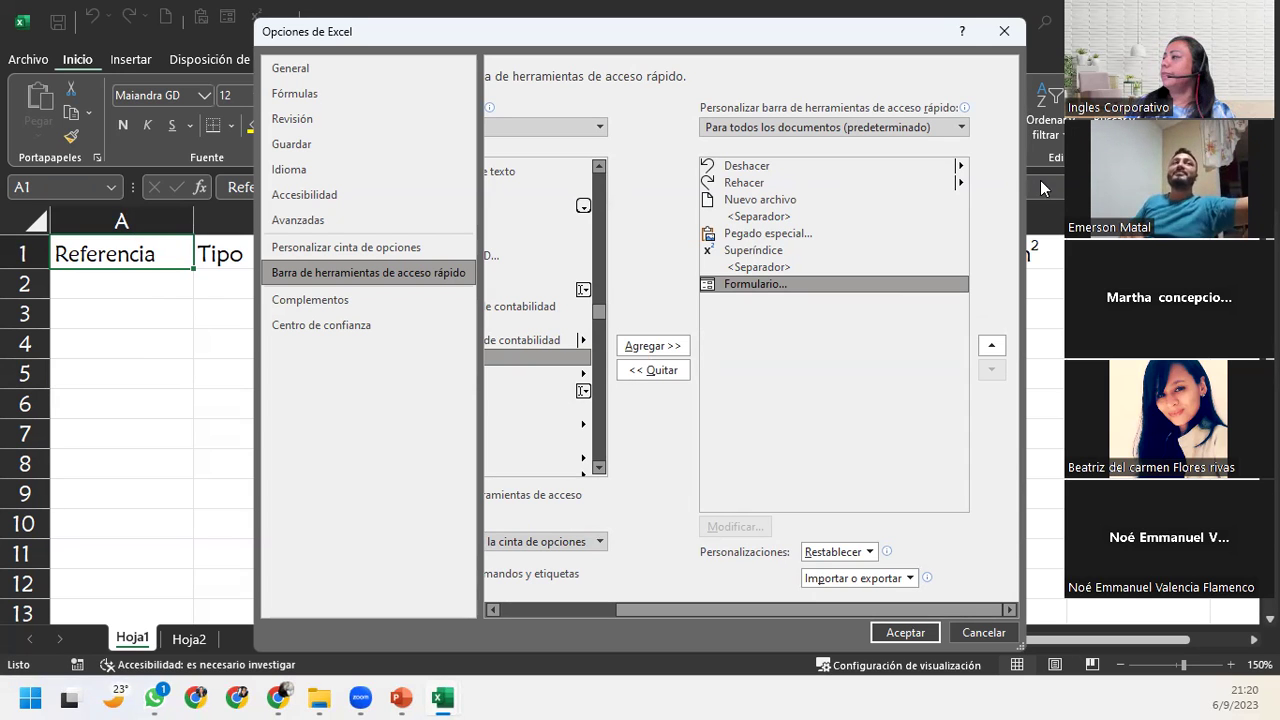
click(878, 632)
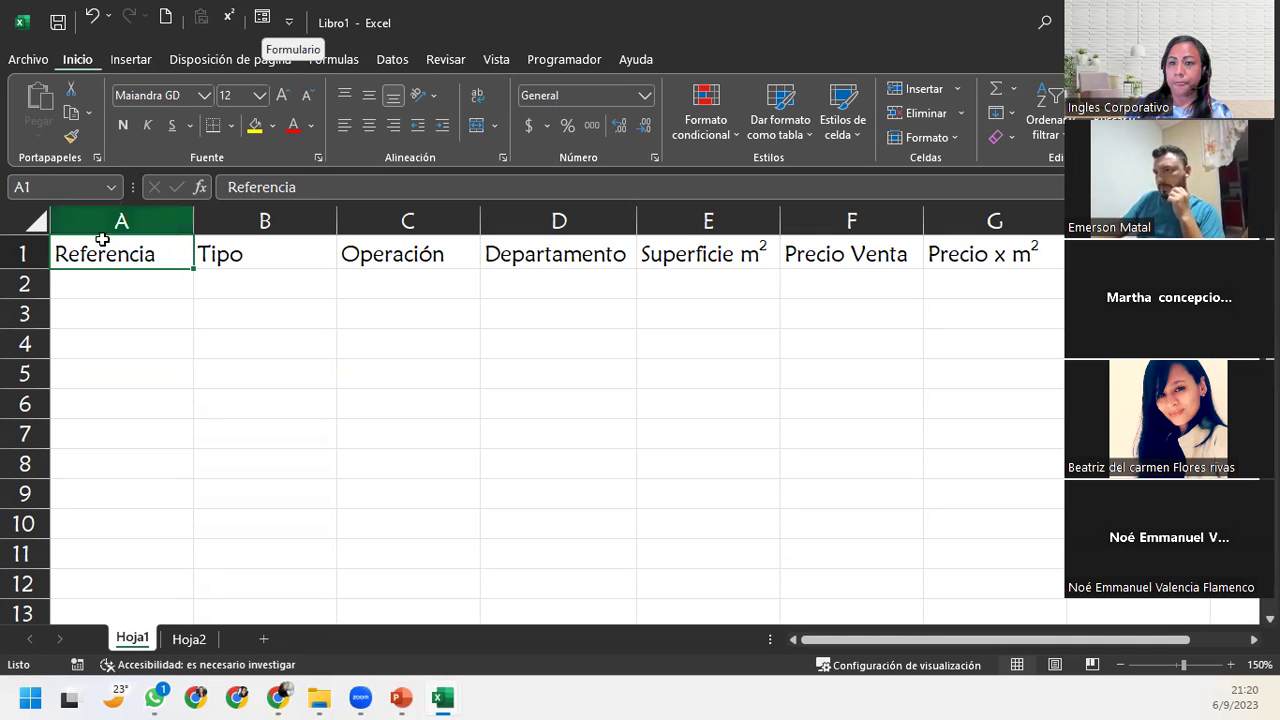
Step: Select A1:H2, covering the headers Referencia through Vendedor plus one blank row
mouse_move(86, 254)
mouse_down()
mouse_move(786, 270)
mouse_move(1090, 254)
mouse_up()
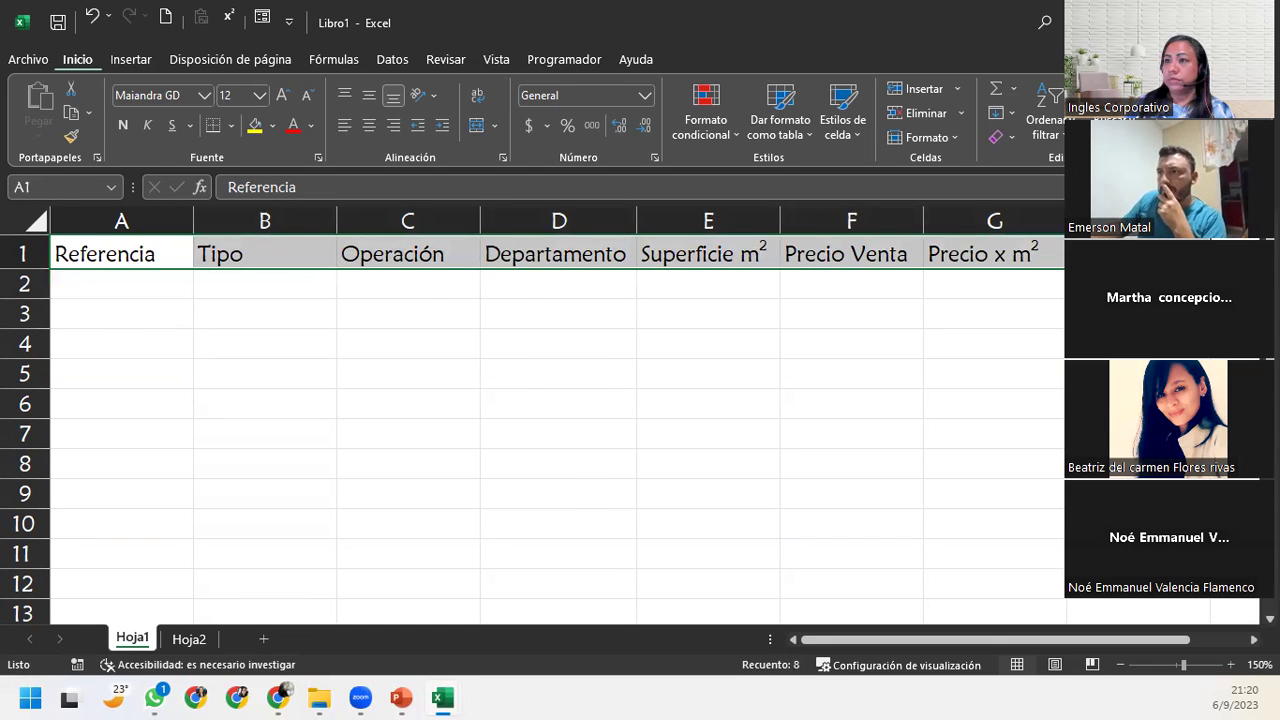
click(1110, 254)
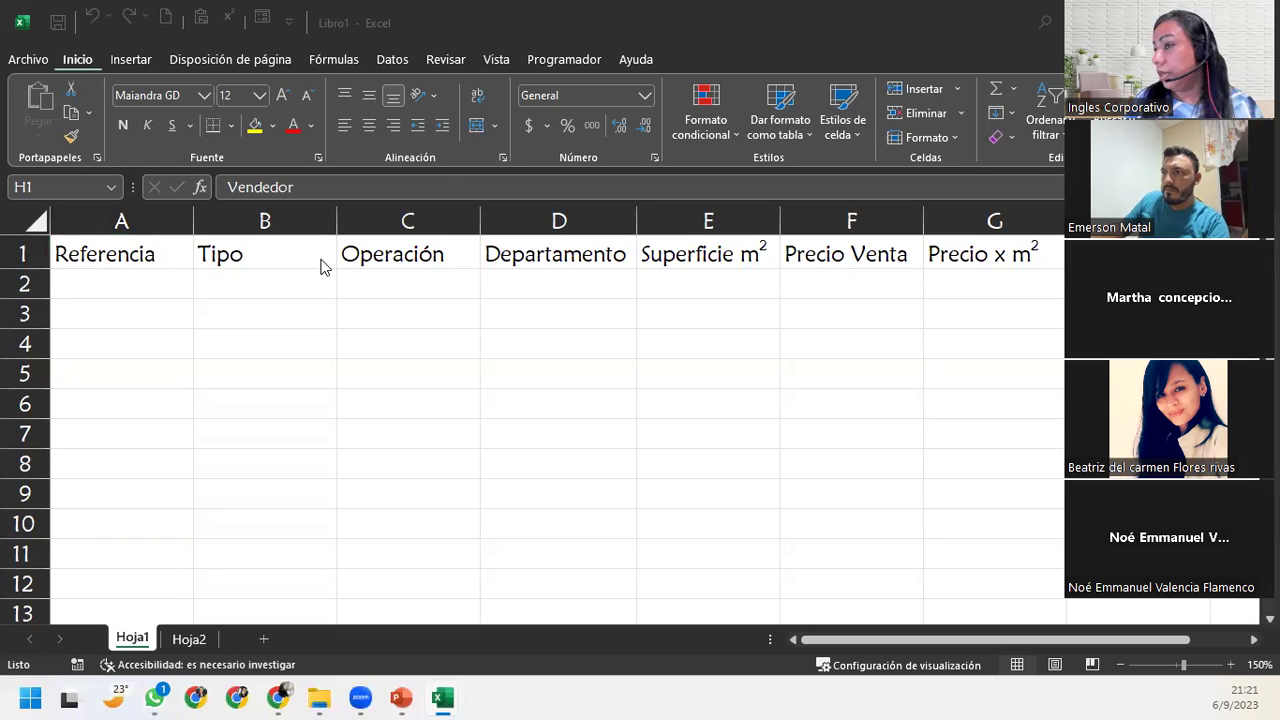
drag(79, 248, 943, 254)
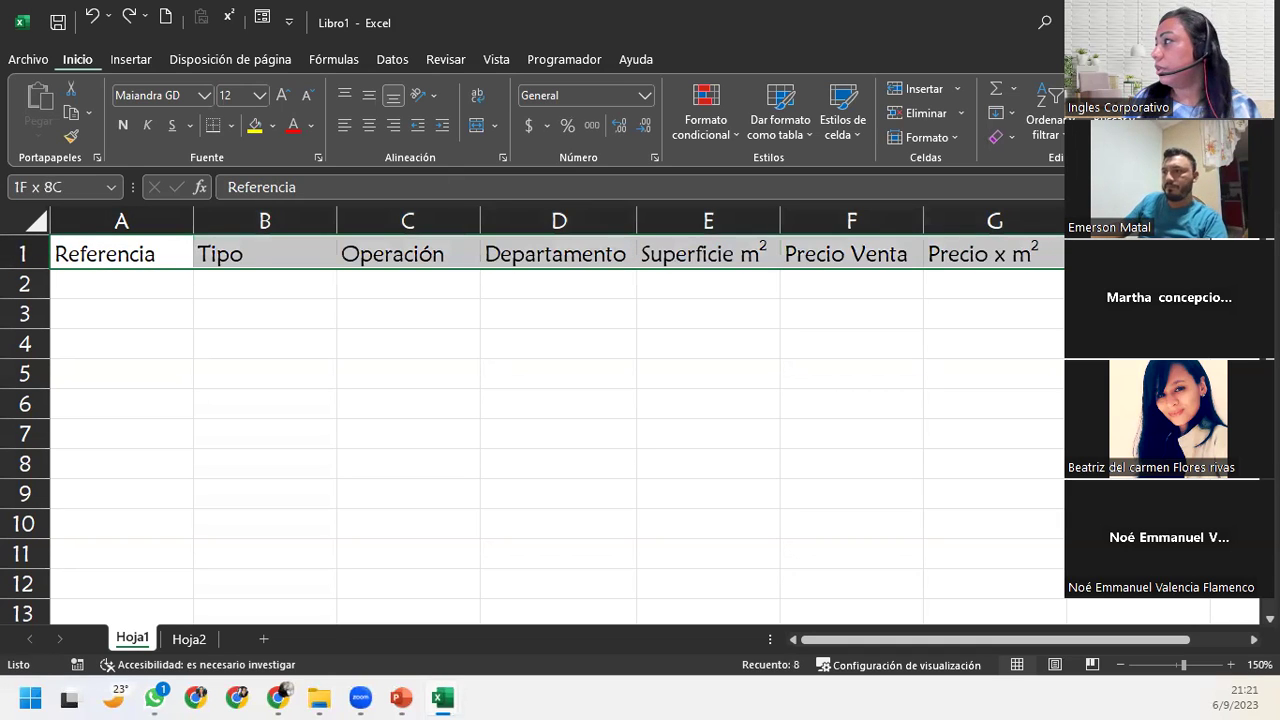
drag(943, 254, 1080, 284)
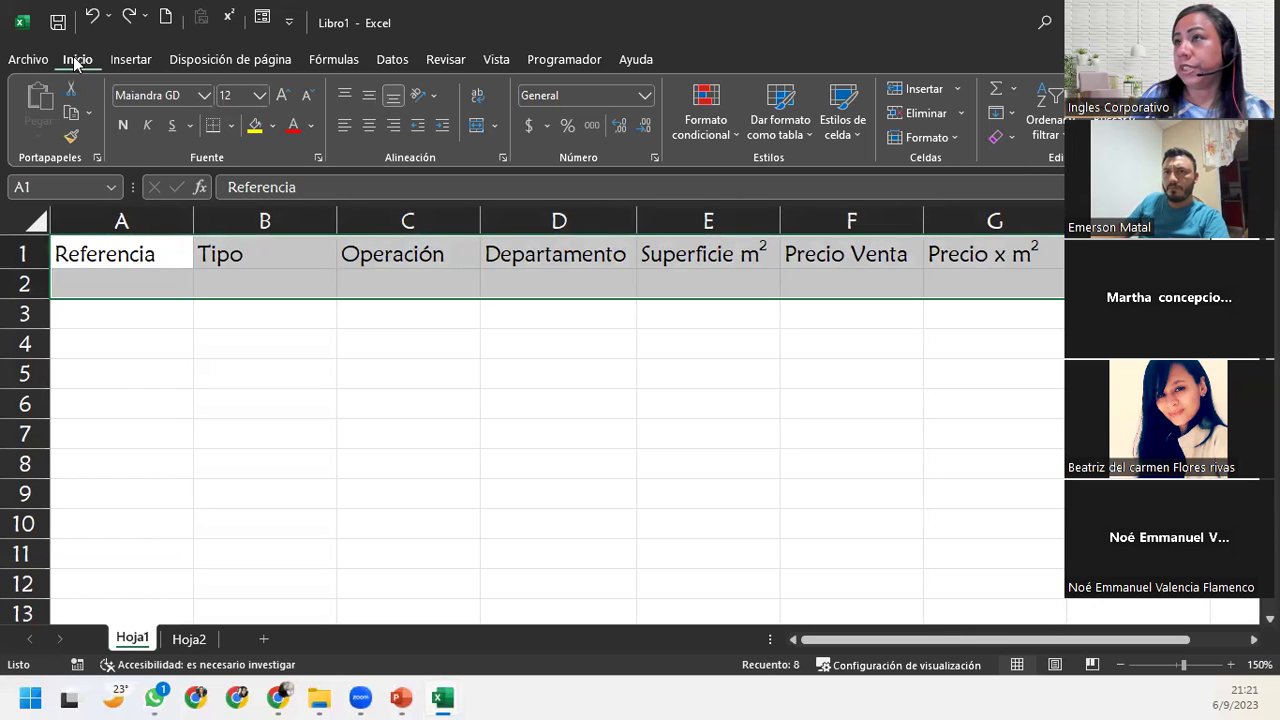
Step: Format A1:H2 as a gold-styled table using the first row as headers
click(776, 129)
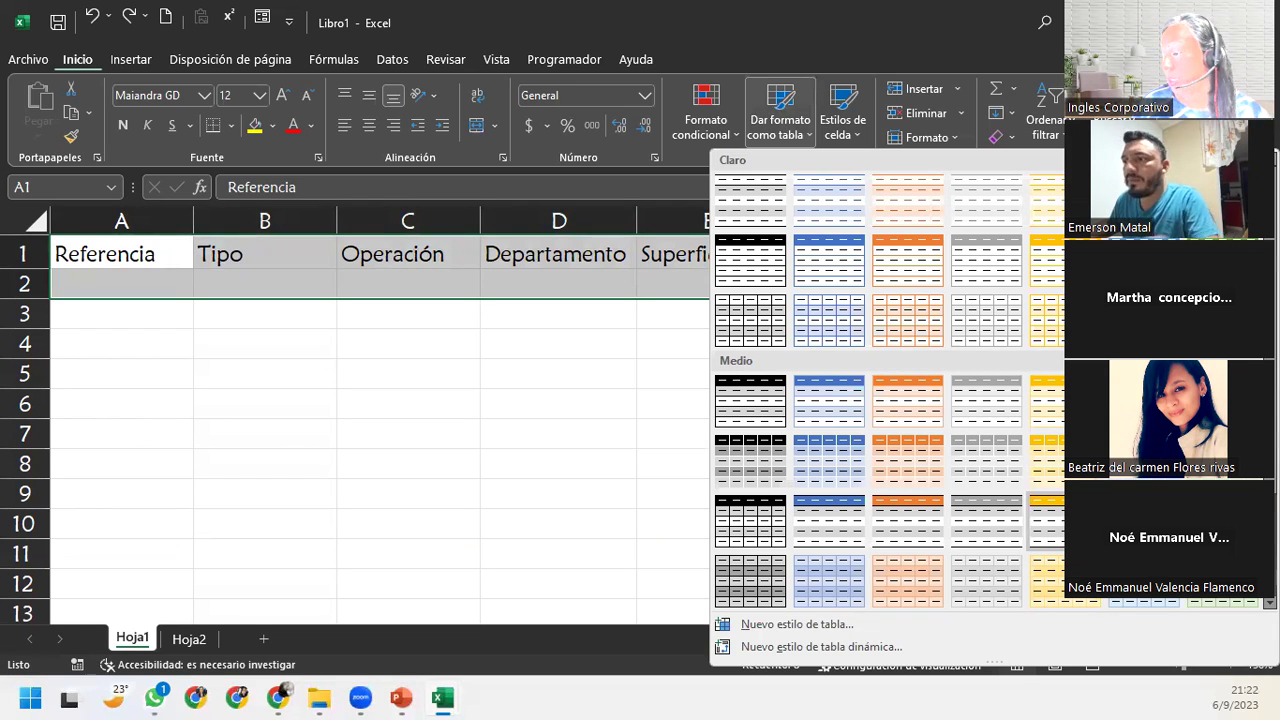
click(1045, 520)
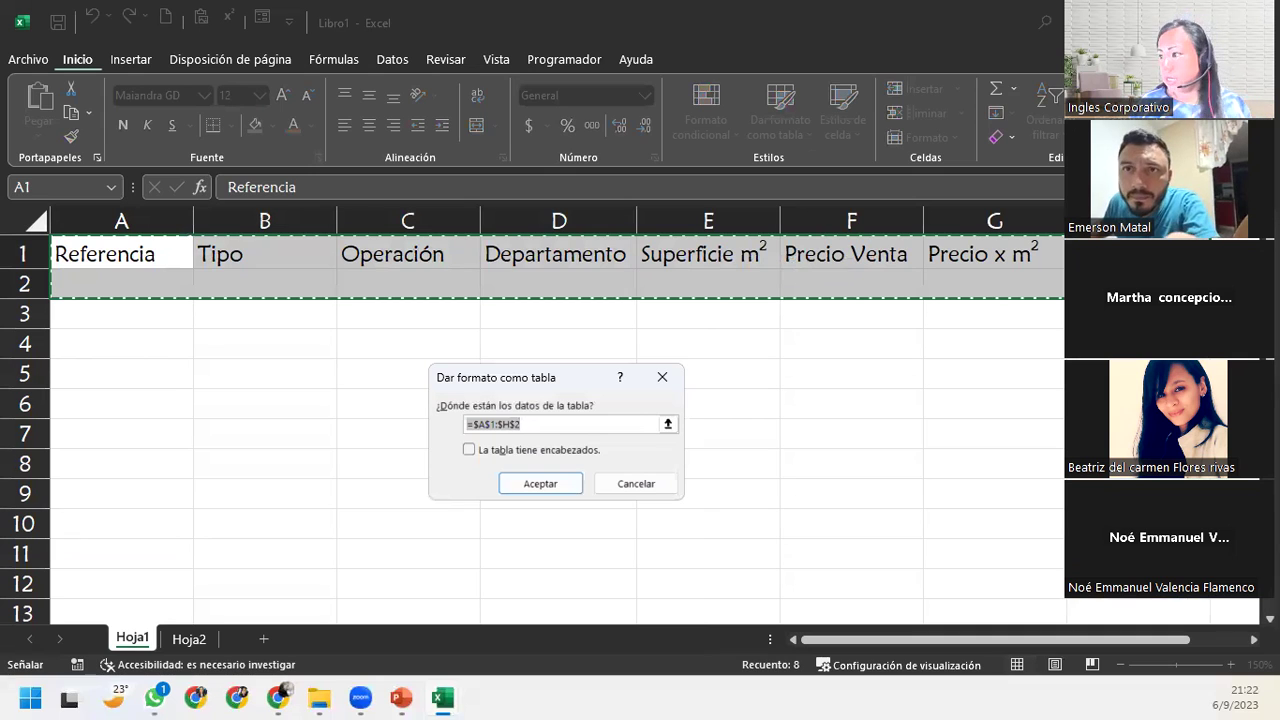
click(470, 451)
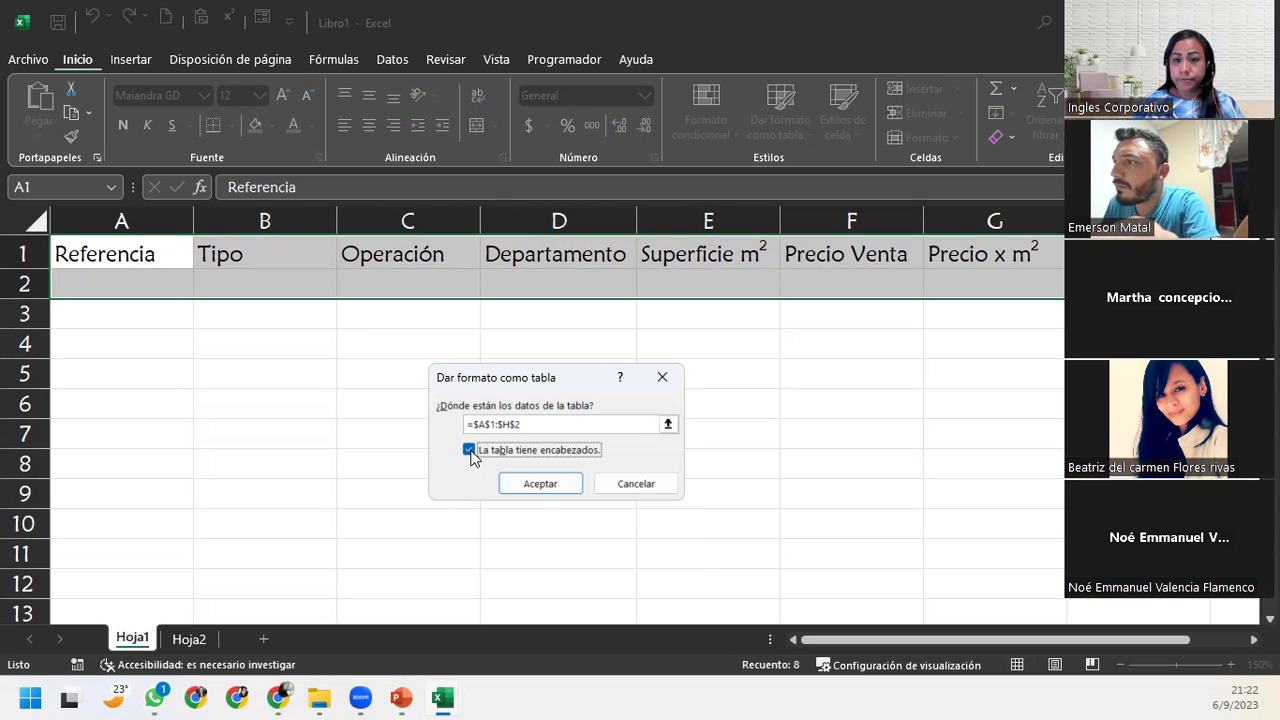
click(540, 485)
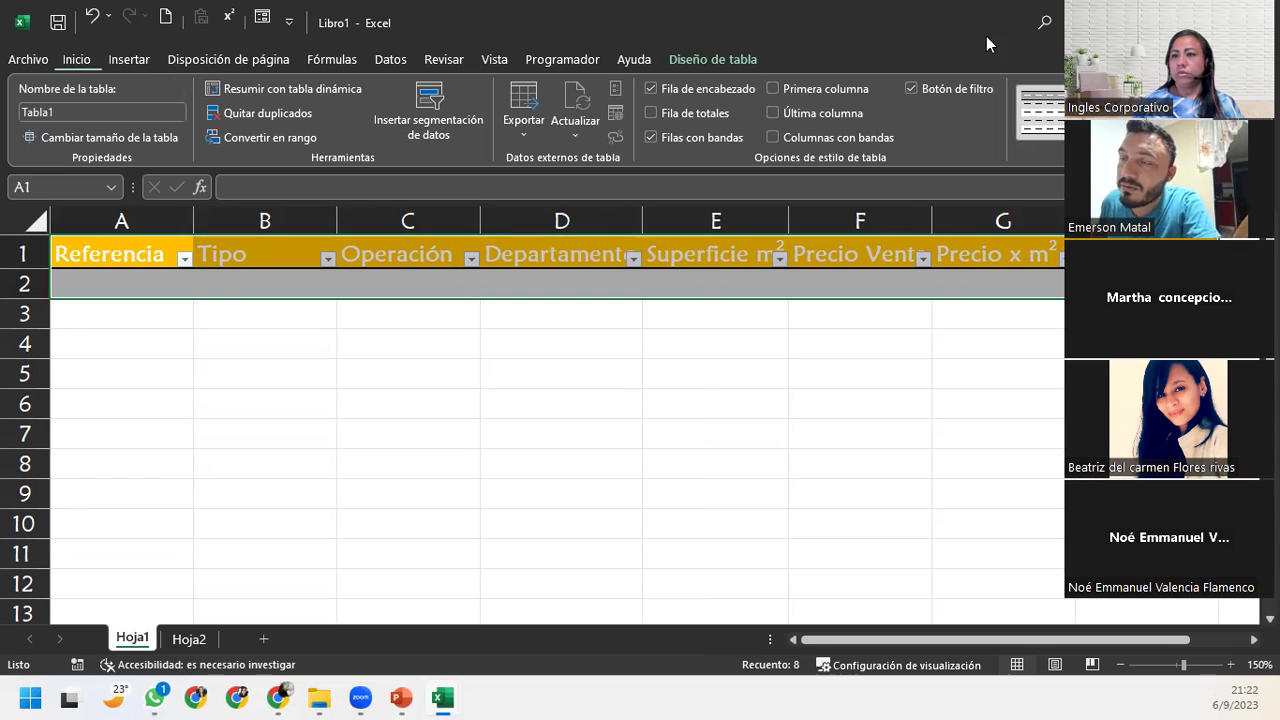
Step: Reapply a brighter gold table style to the listings table and select A2
click(72, 62)
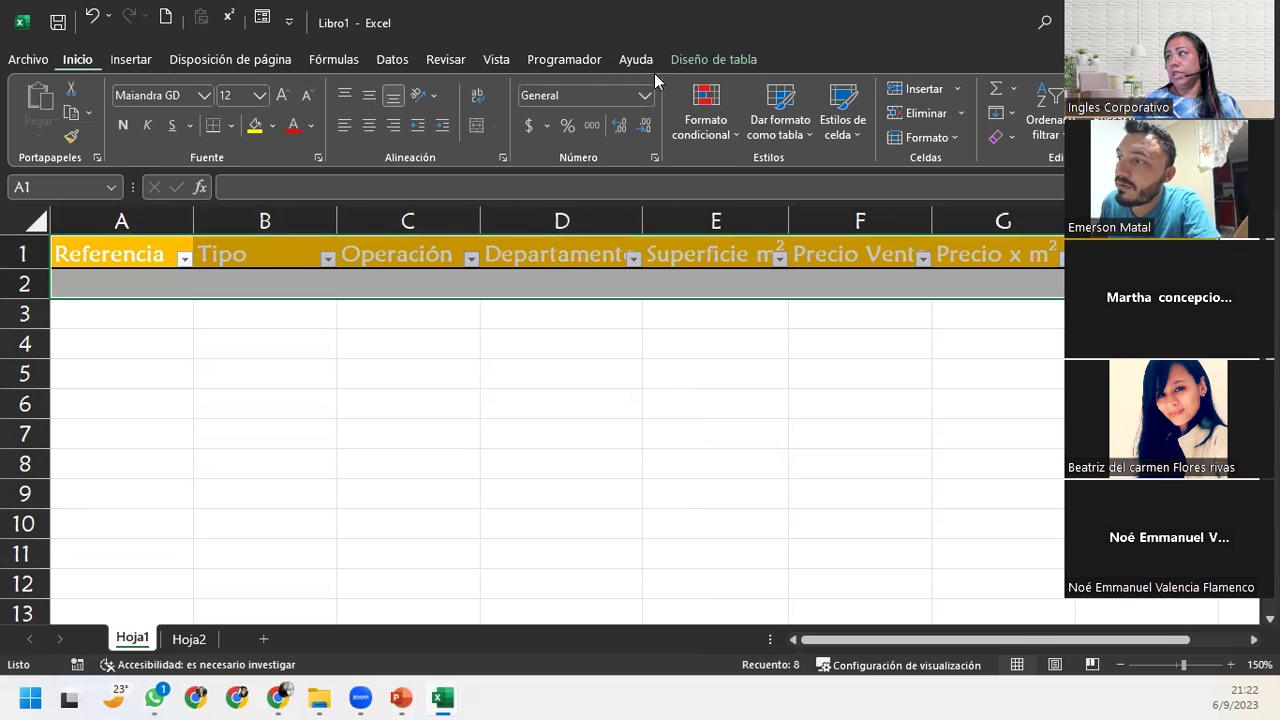
click(797, 136)
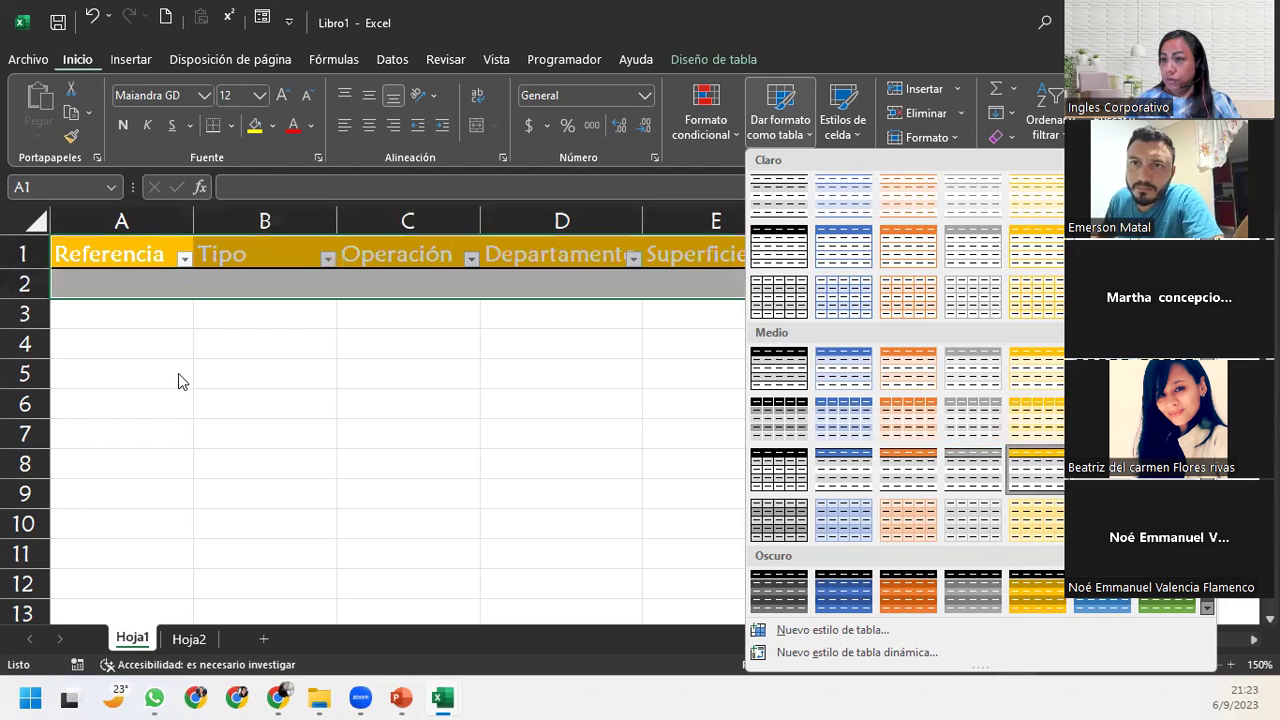
click(136, 369)
click(140, 280)
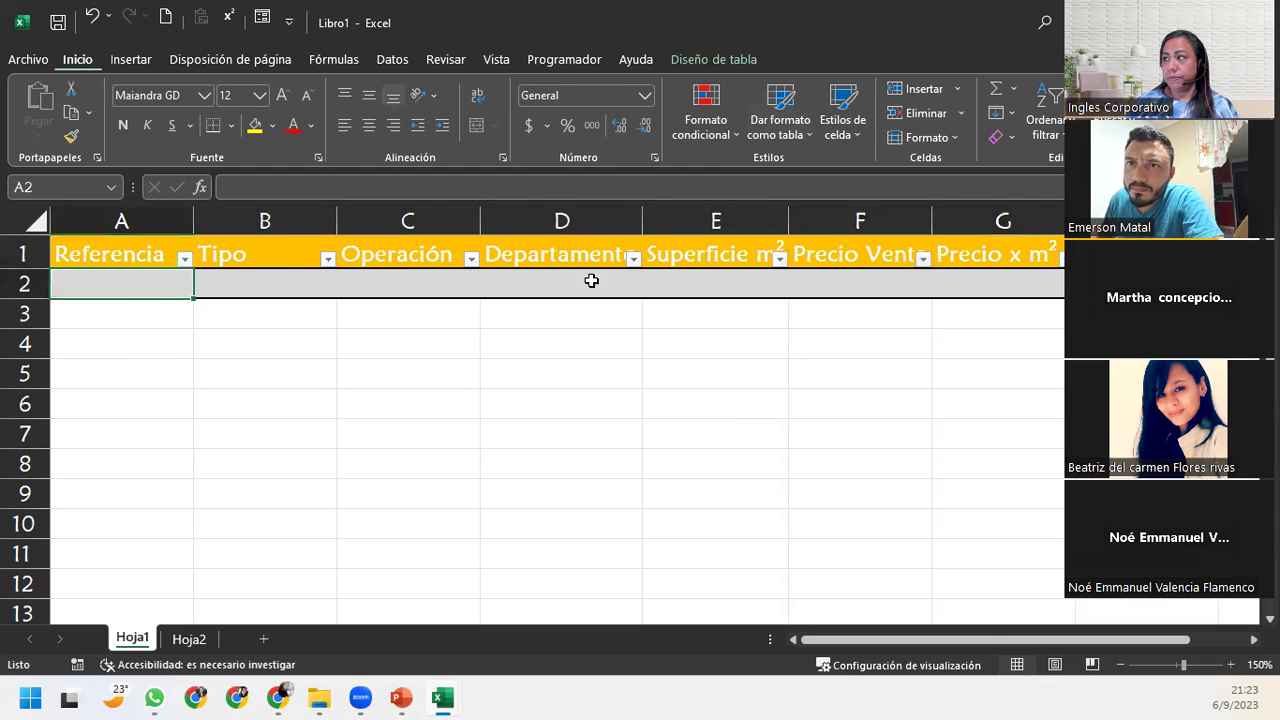
click(693, 58)
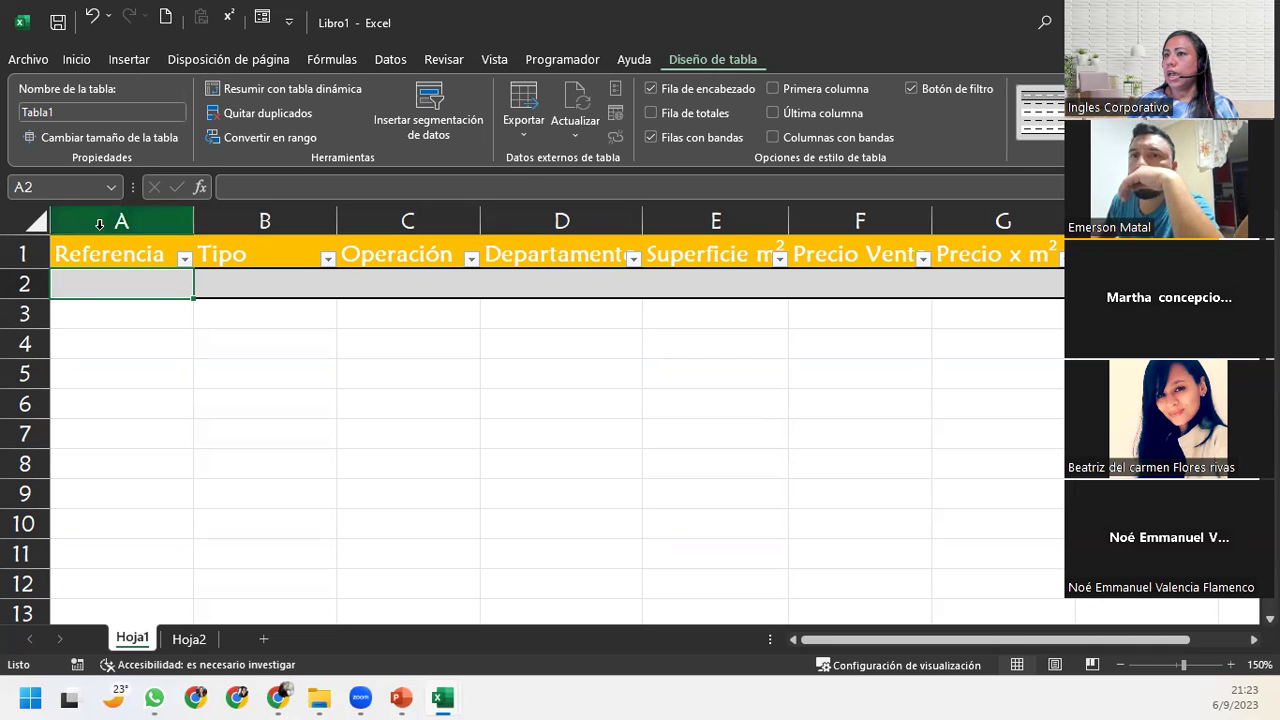
mouse_move(95, 256)
mouse_down()
mouse_move(843, 255)
mouse_move(1040, 284)
mouse_up()
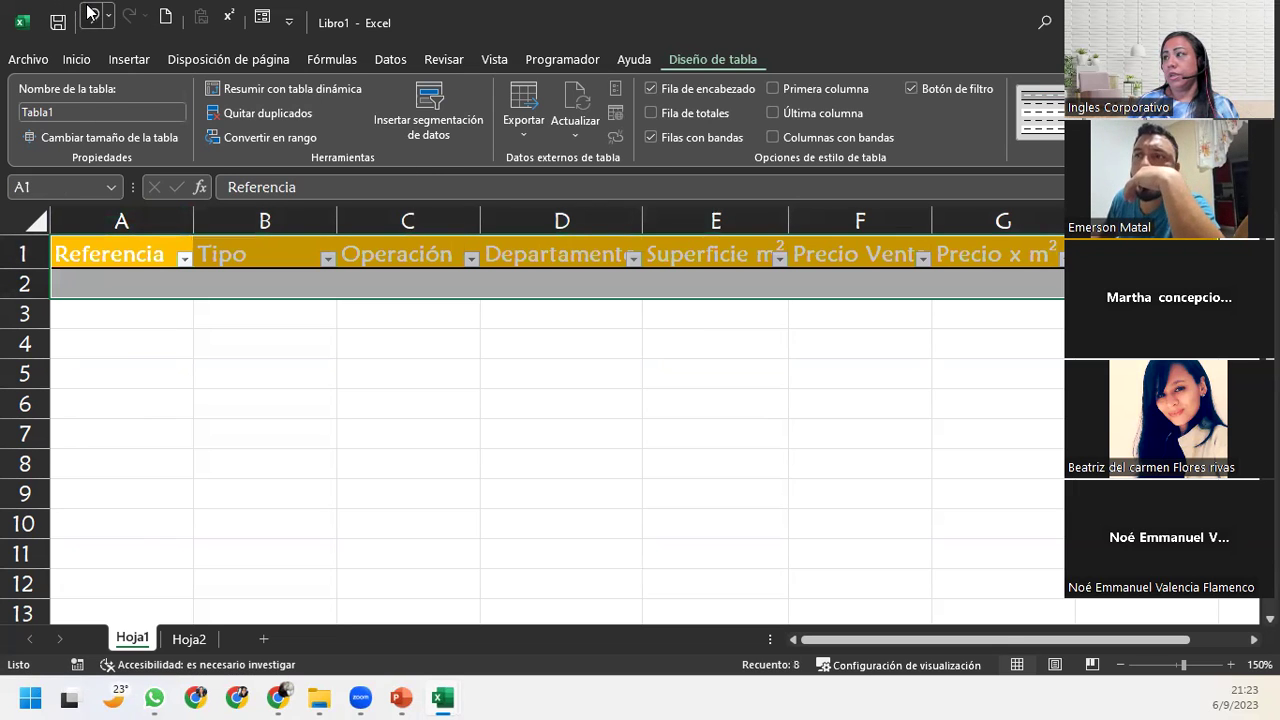
click(91, 15)
click(790, 118)
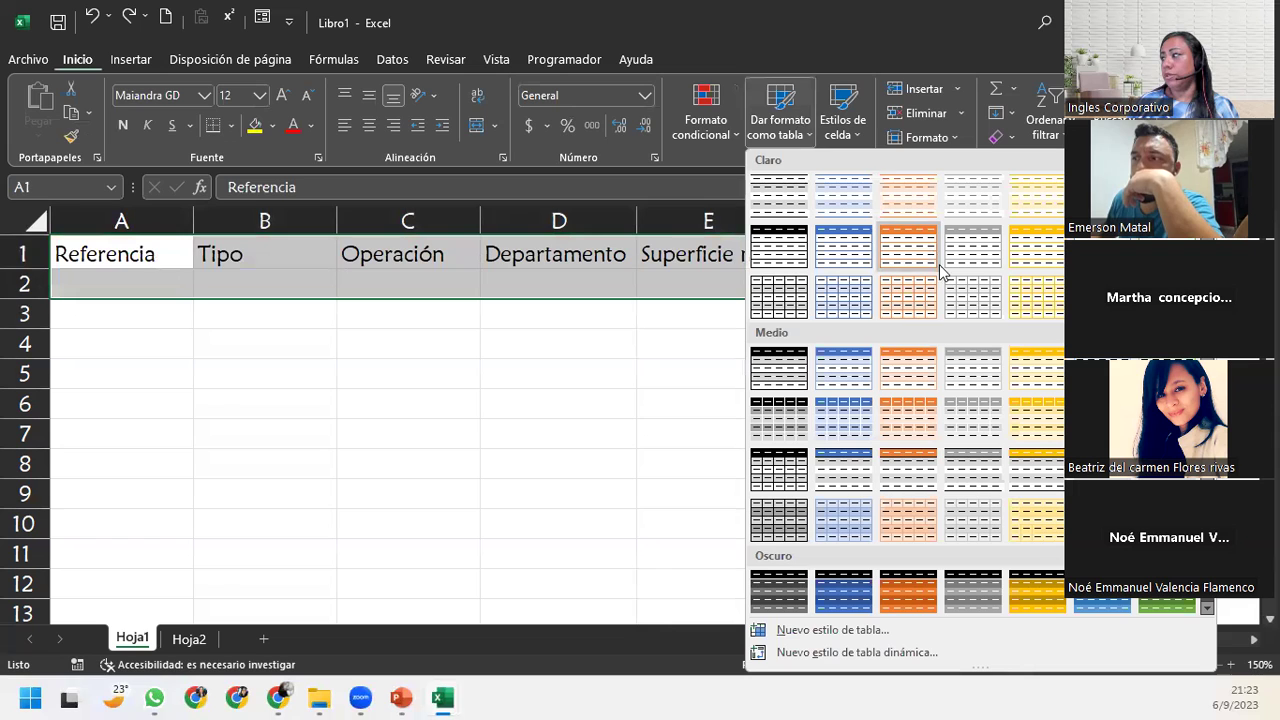
click(1037, 483)
click(470, 450)
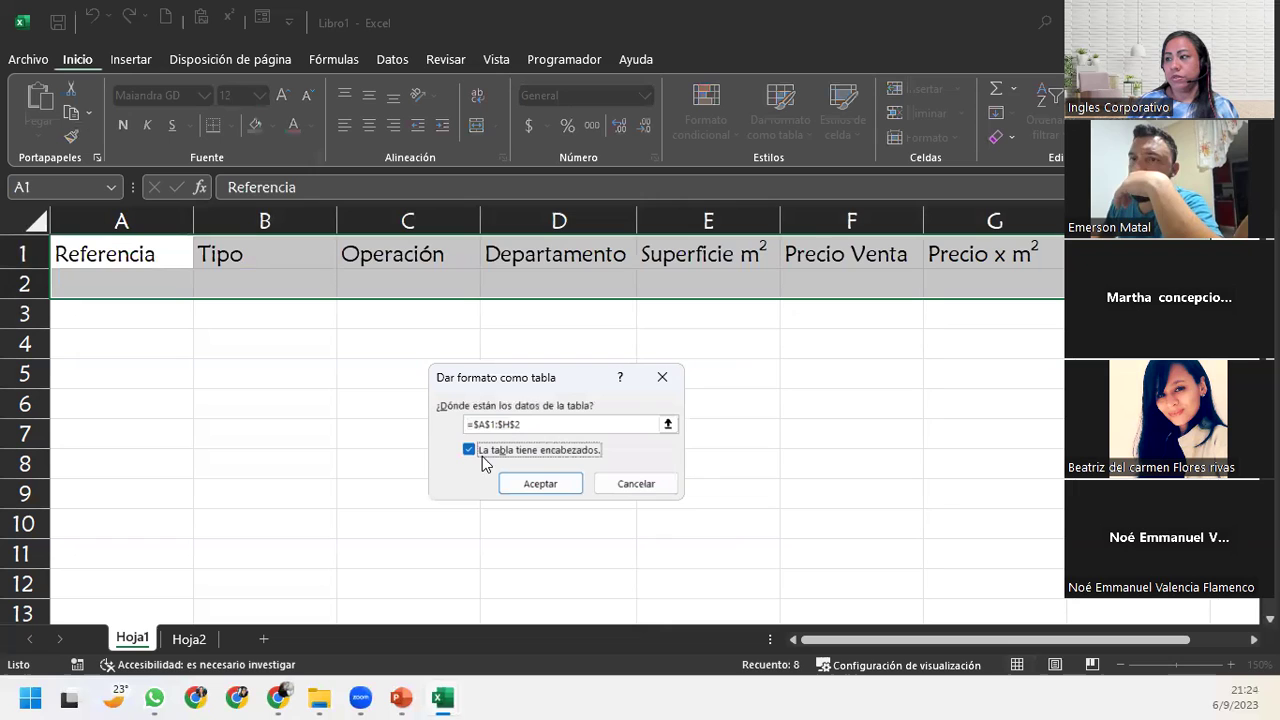
click(470, 451)
click(543, 484)
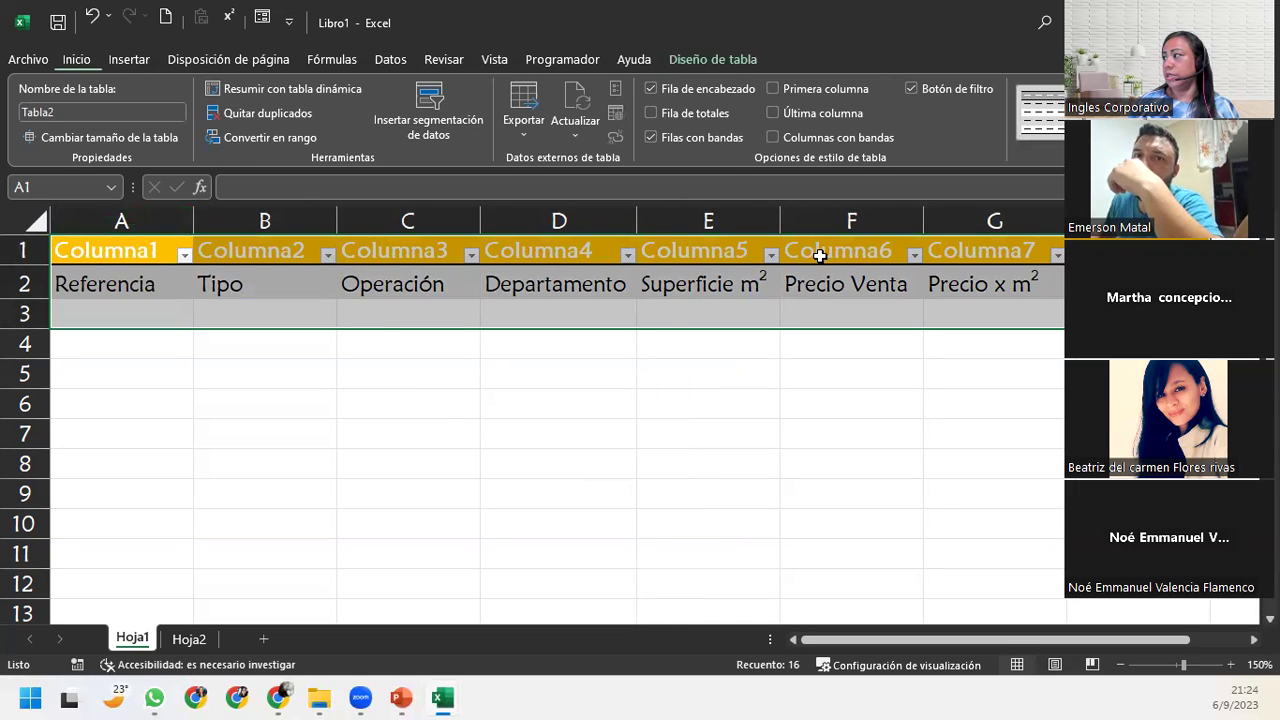
click(92, 16)
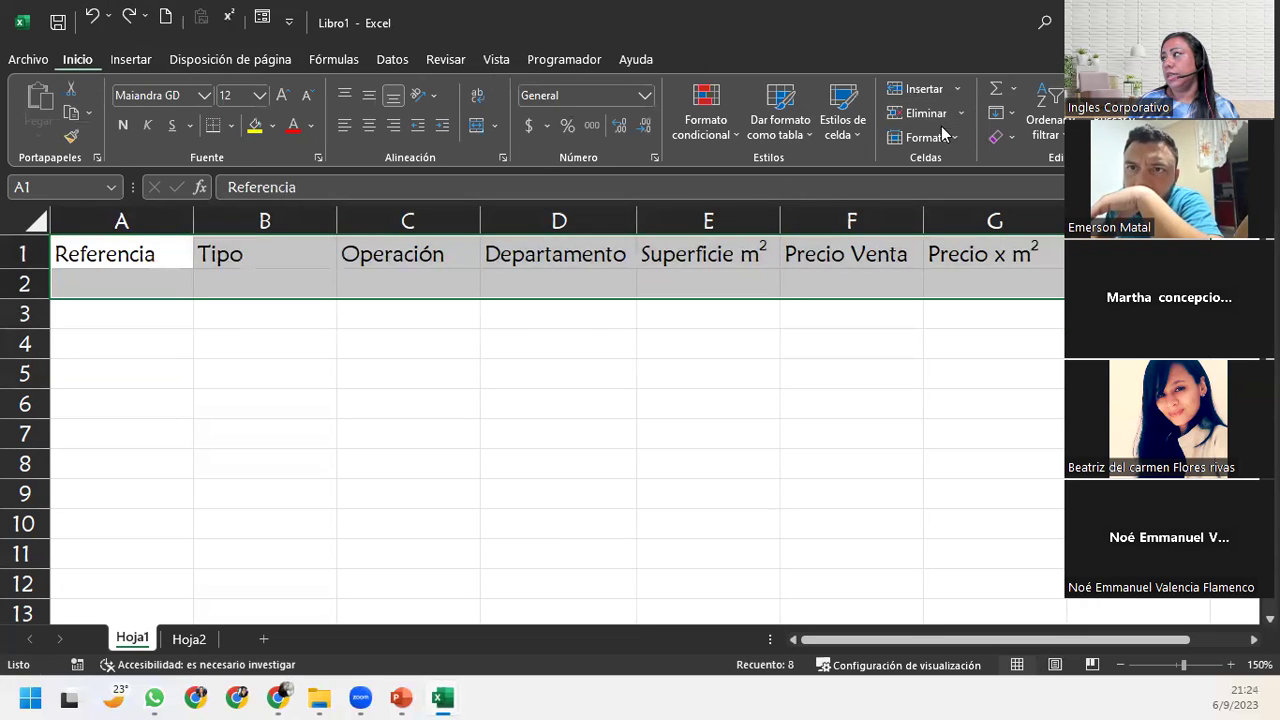
click(778, 128)
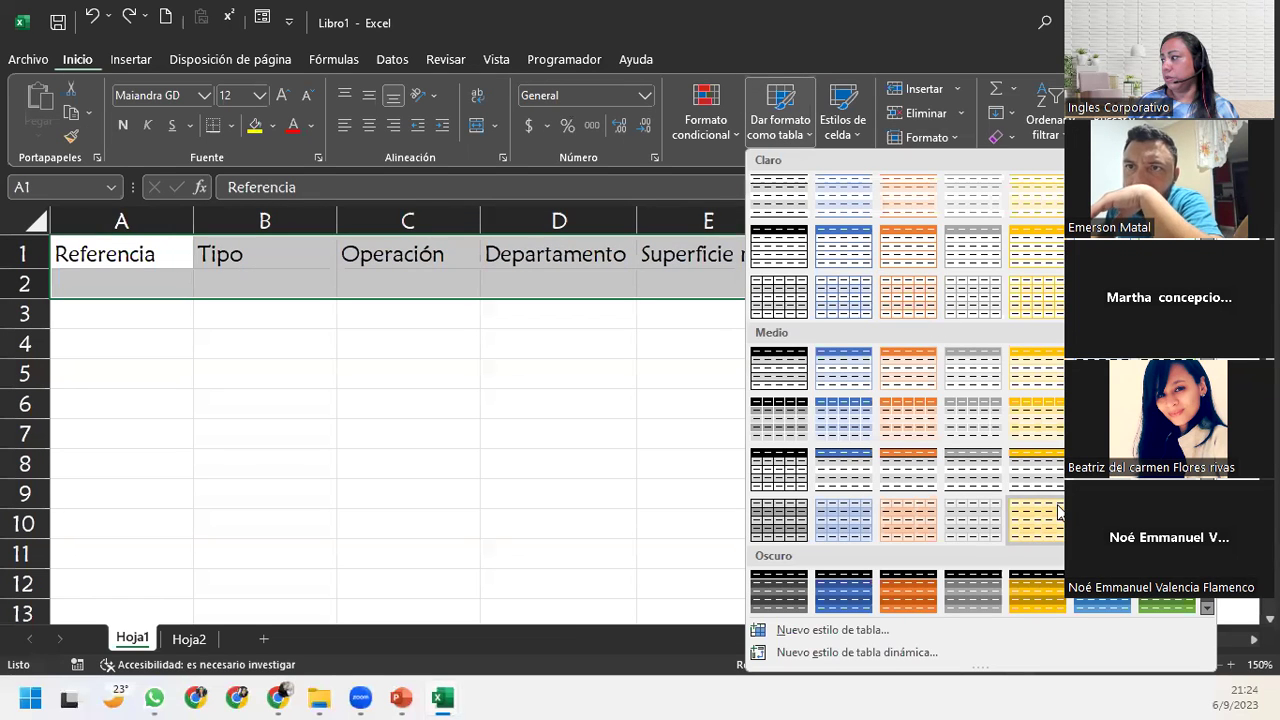
click(1050, 473)
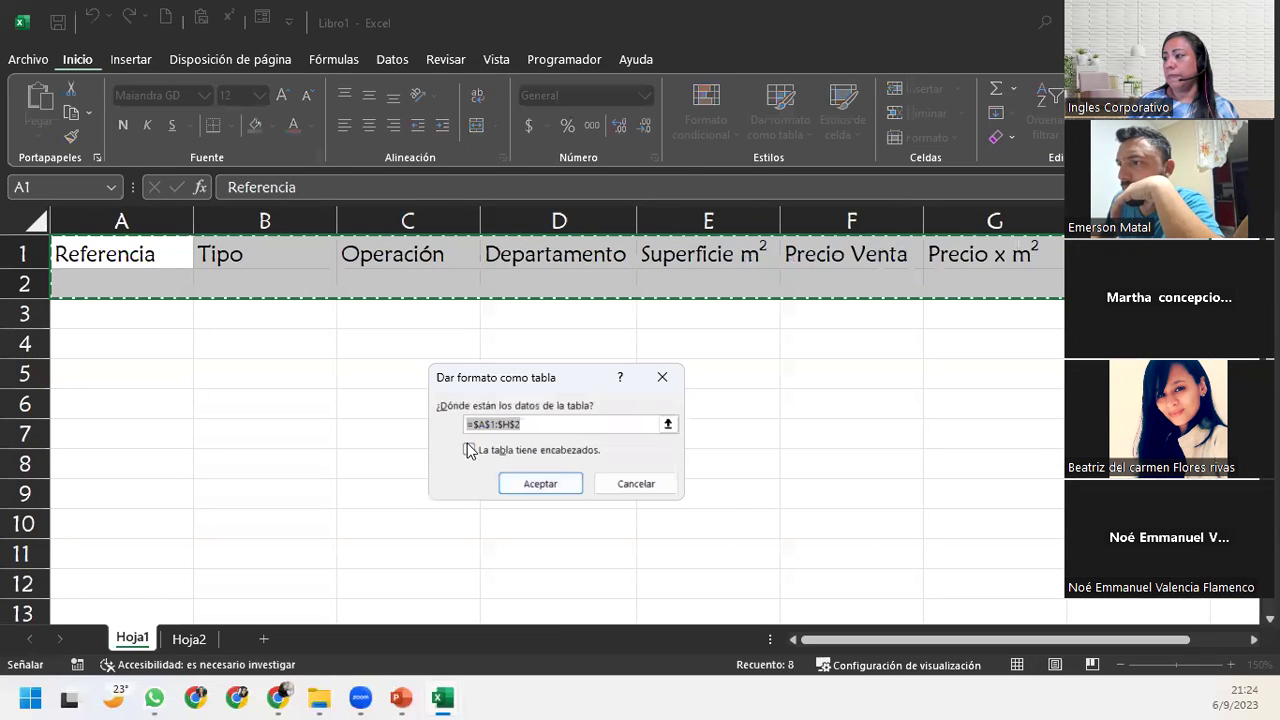
click(469, 450)
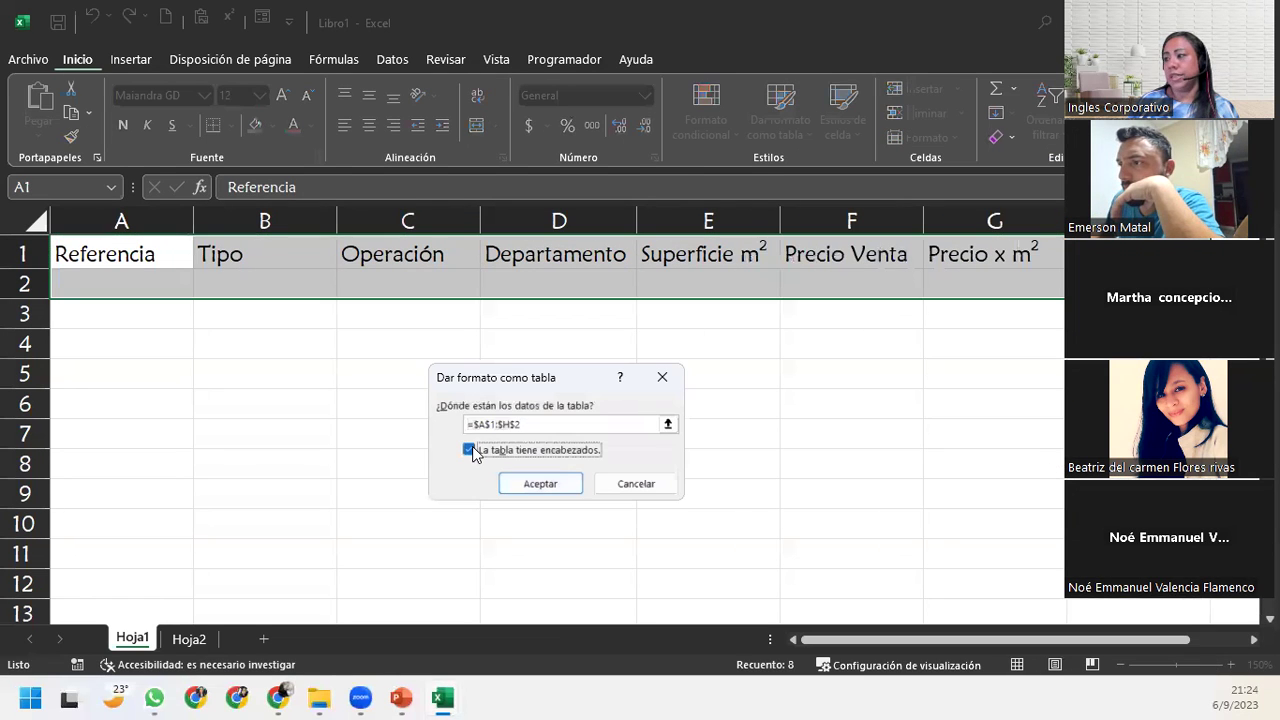
click(540, 484)
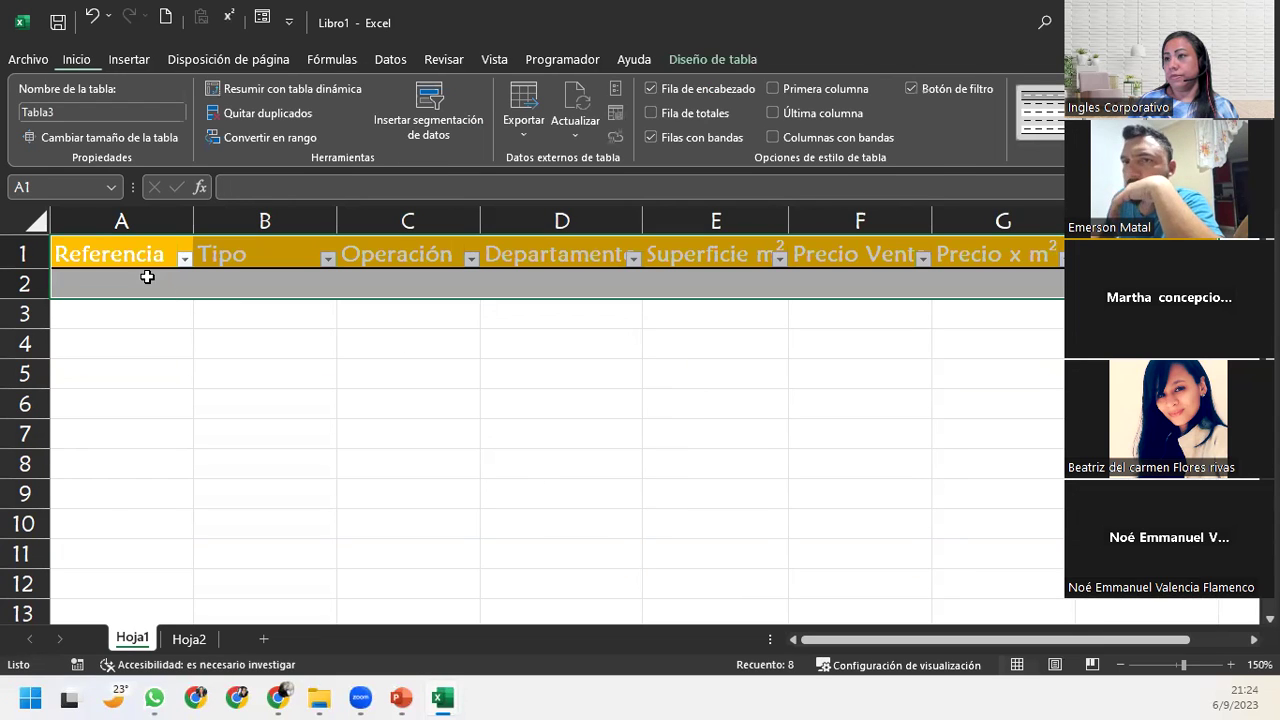
click(147, 277)
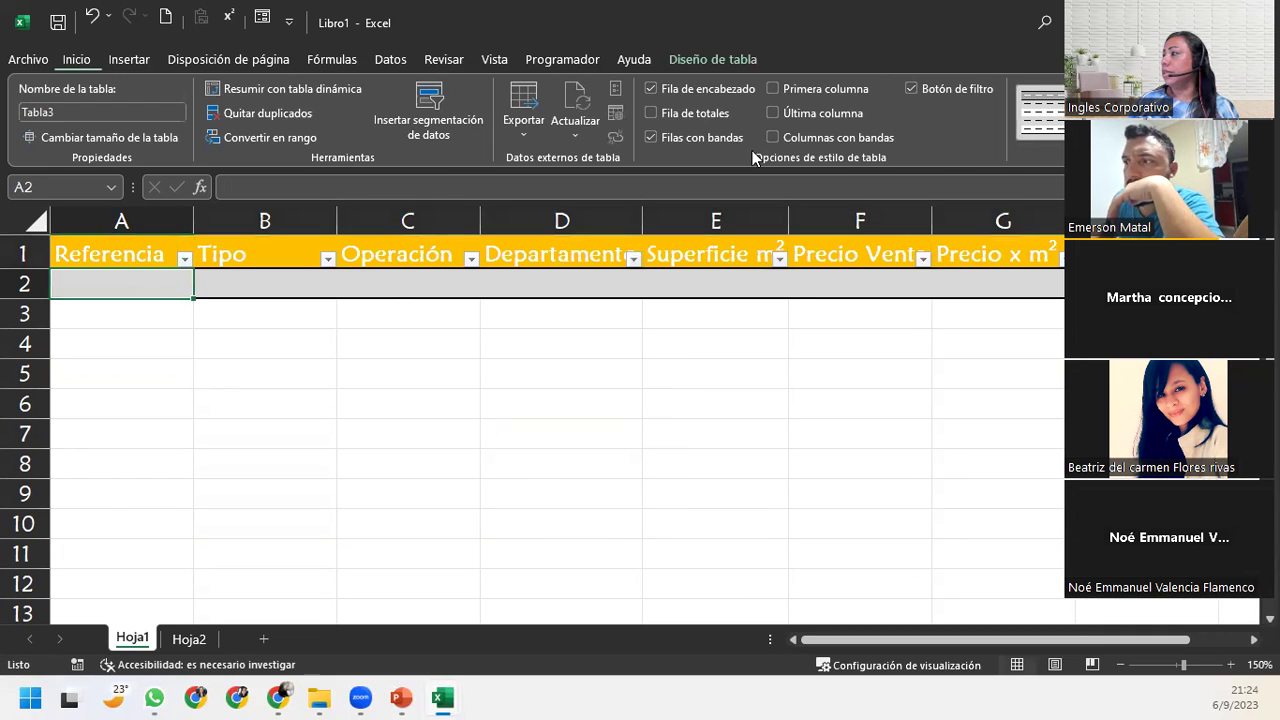
Step: Turn off Botón de filtro and Filas con bandas for the table, then select G2
click(699, 55)
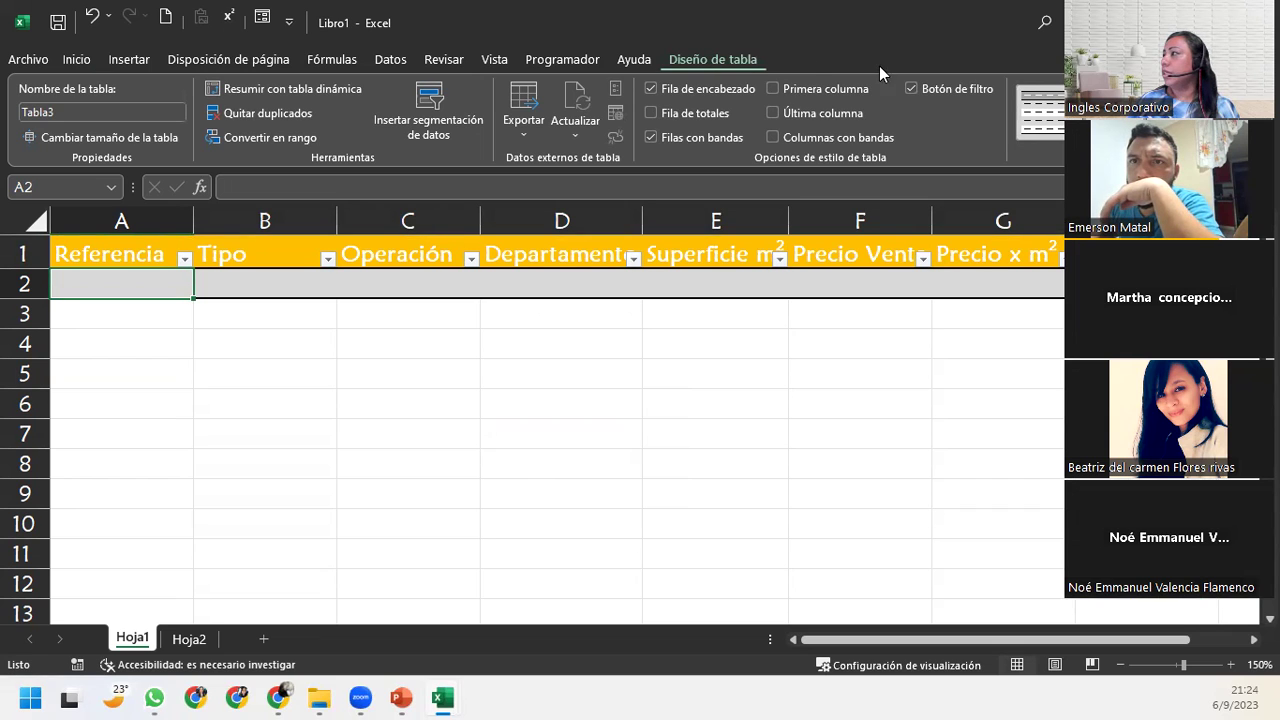
click(910, 89)
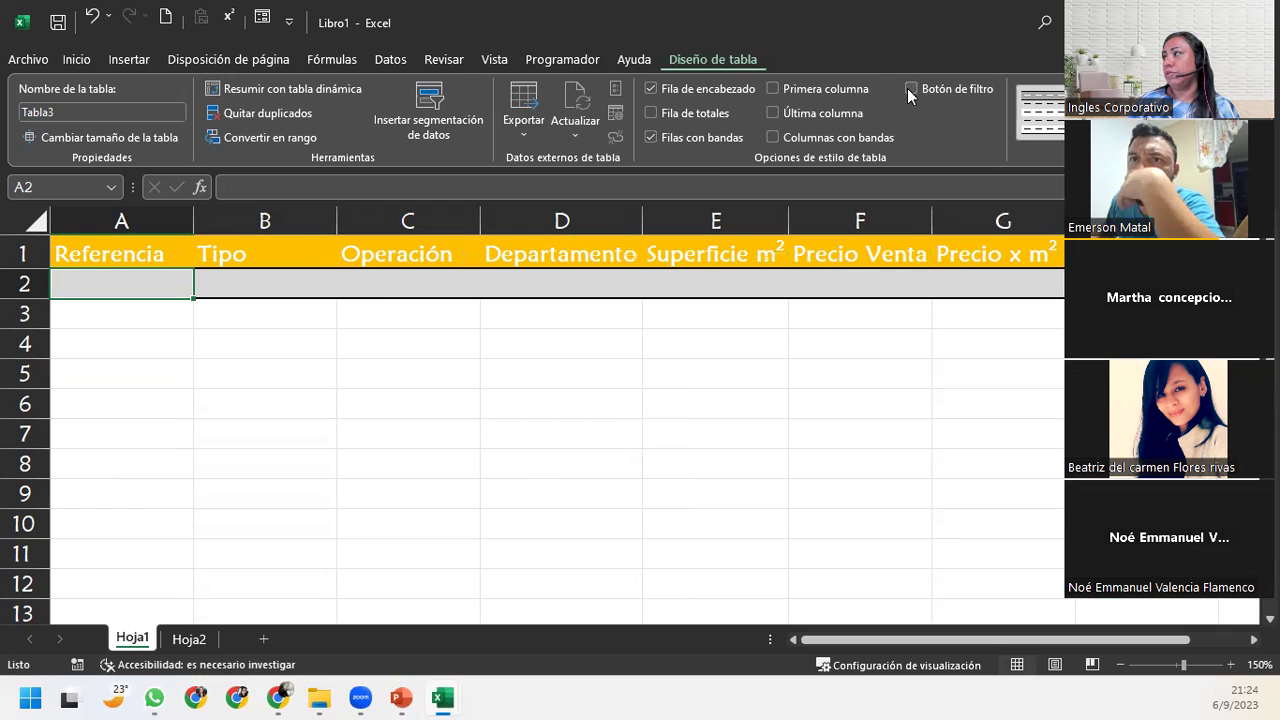
click(650, 138)
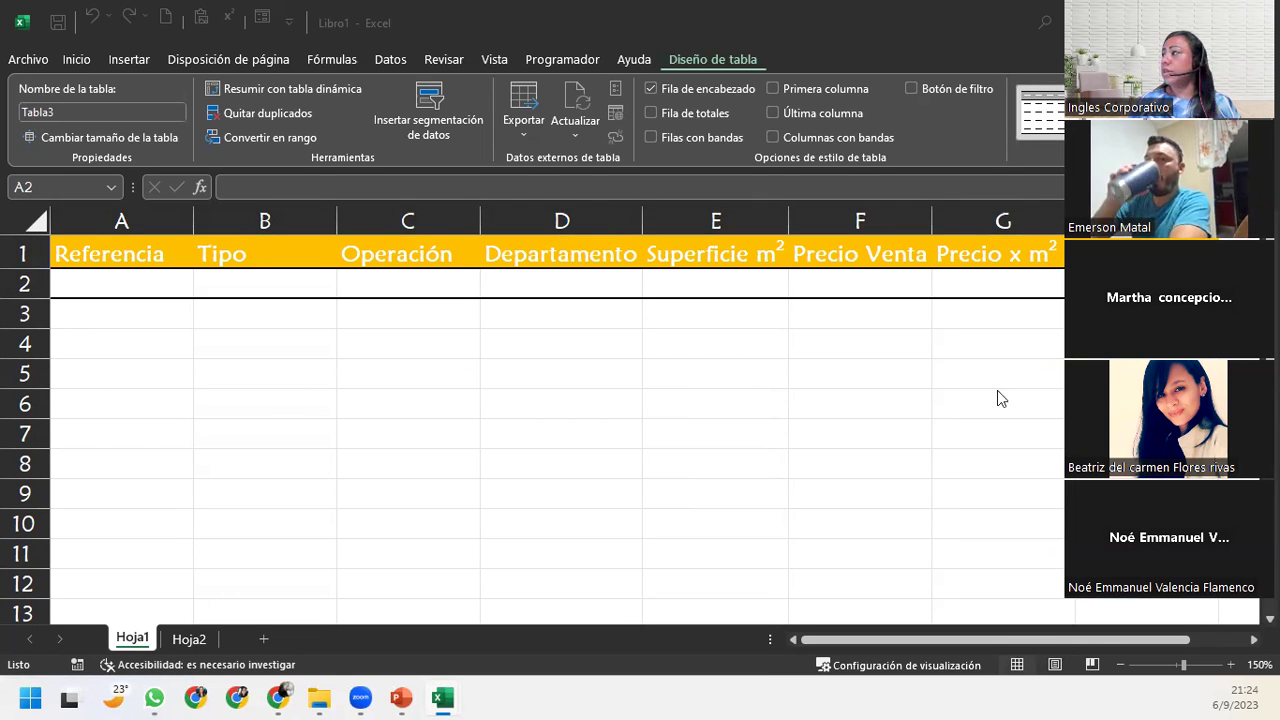
click(1003, 283)
click(1003, 283)
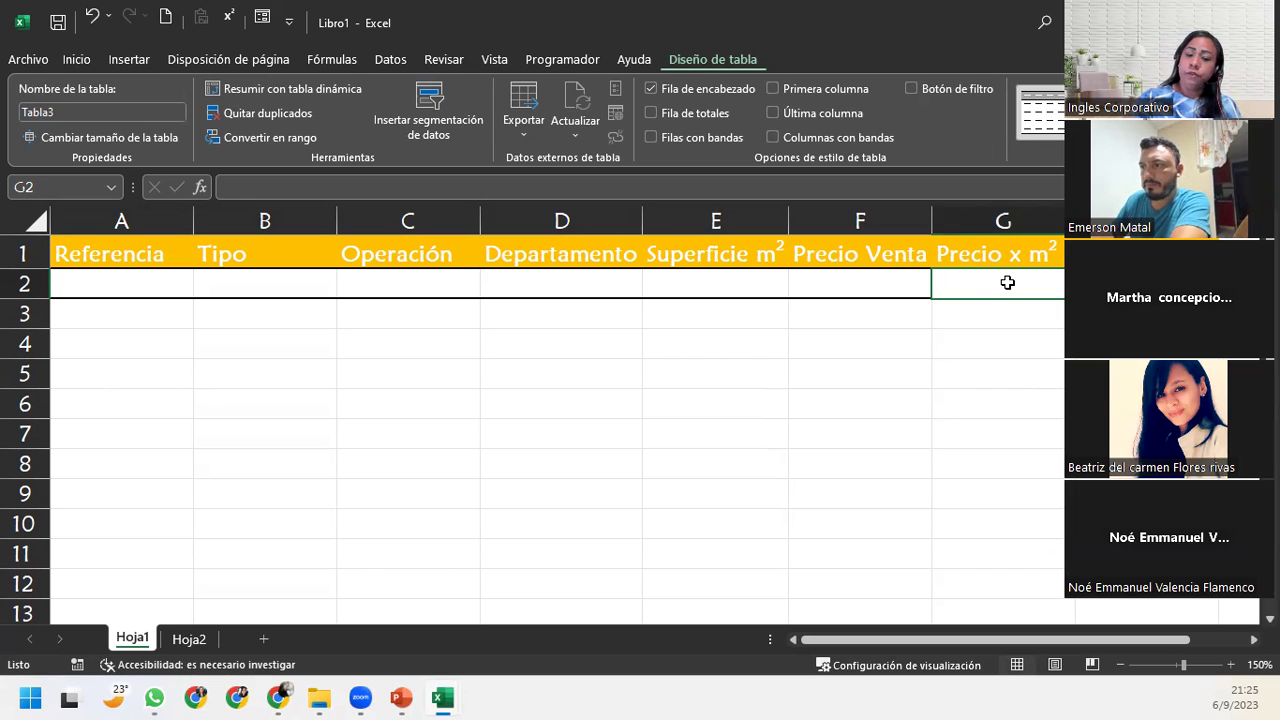
Step: Enter =[@[Precio Venta]]/[@[Superficie m2]] in G2 for the price per m²
text(=)
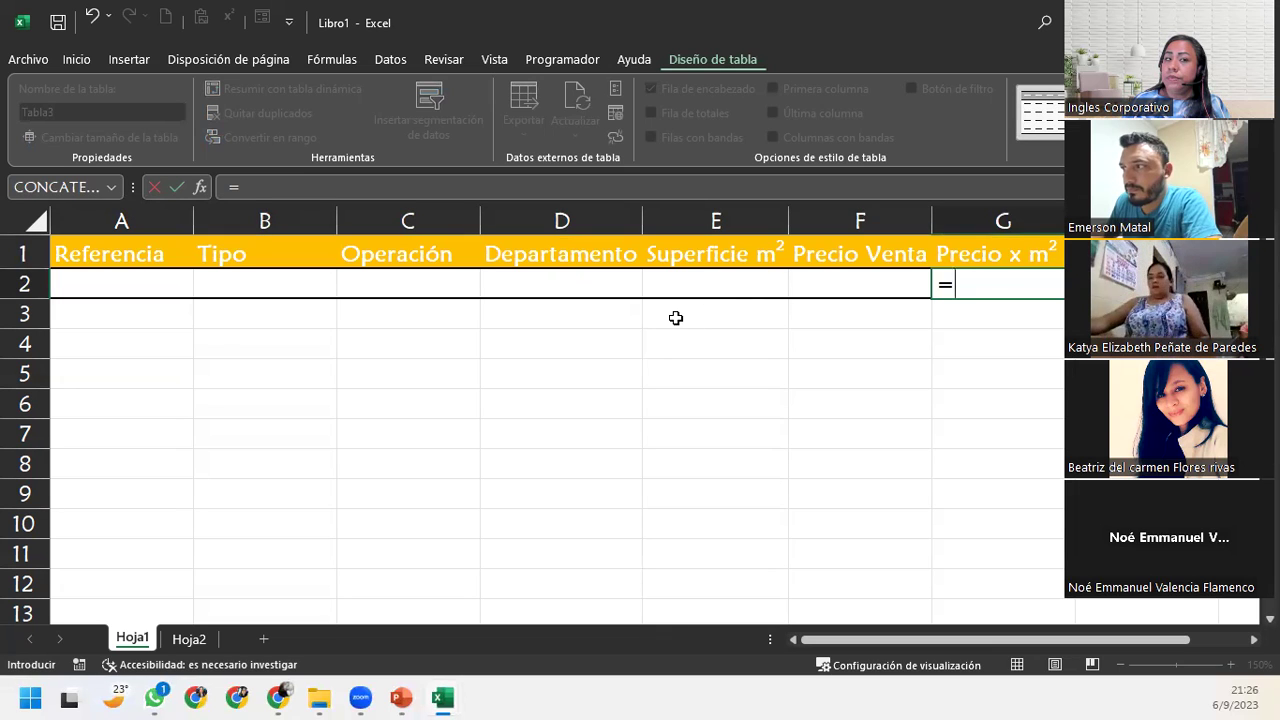
click(820, 288)
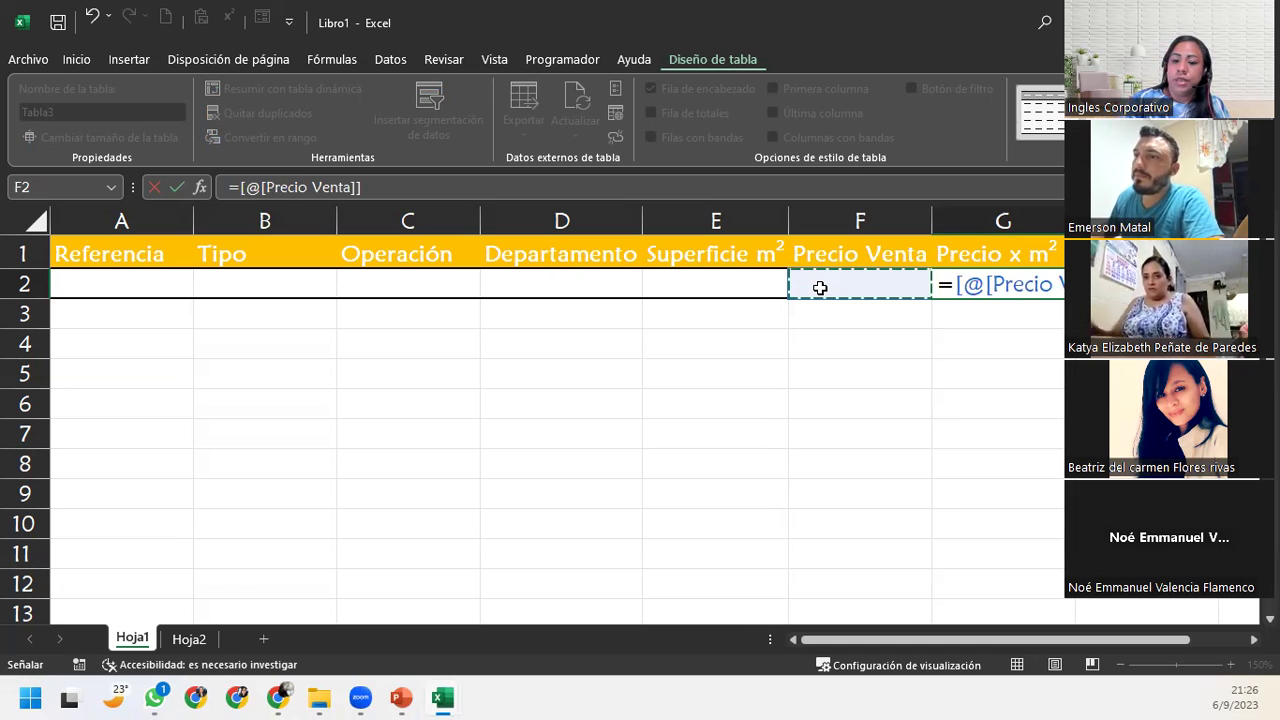
text(/)
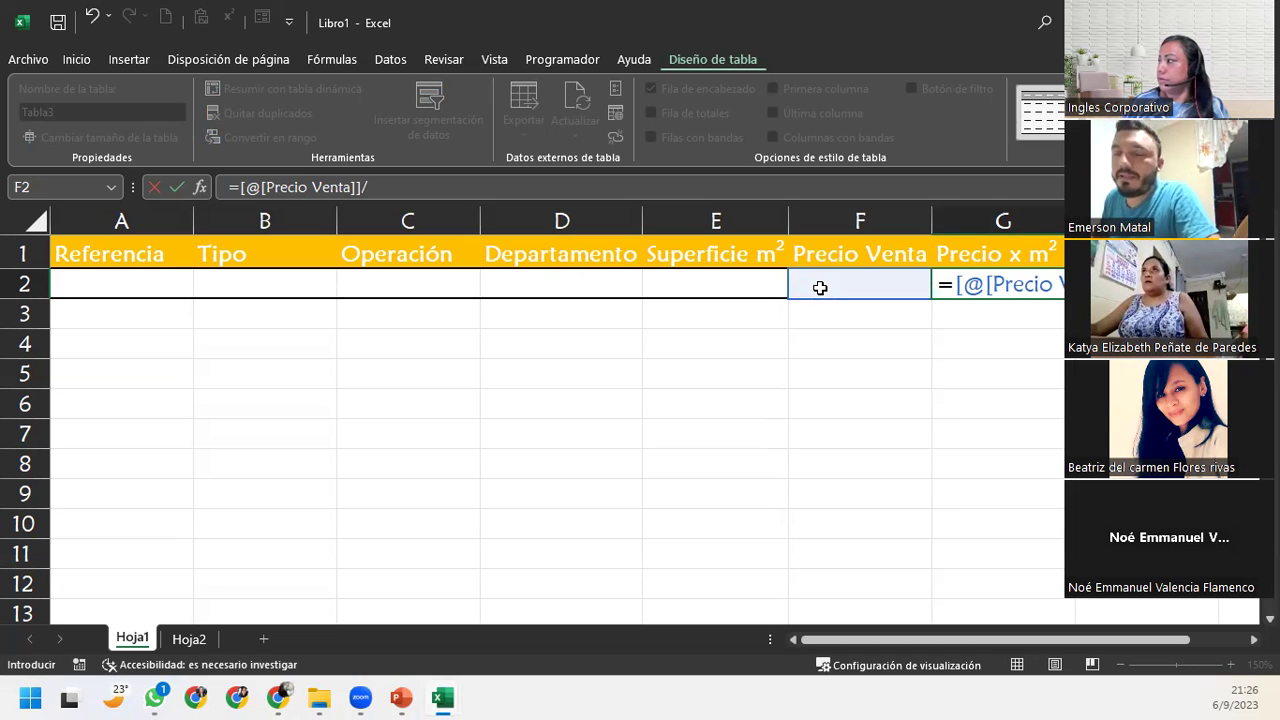
click(769, 286)
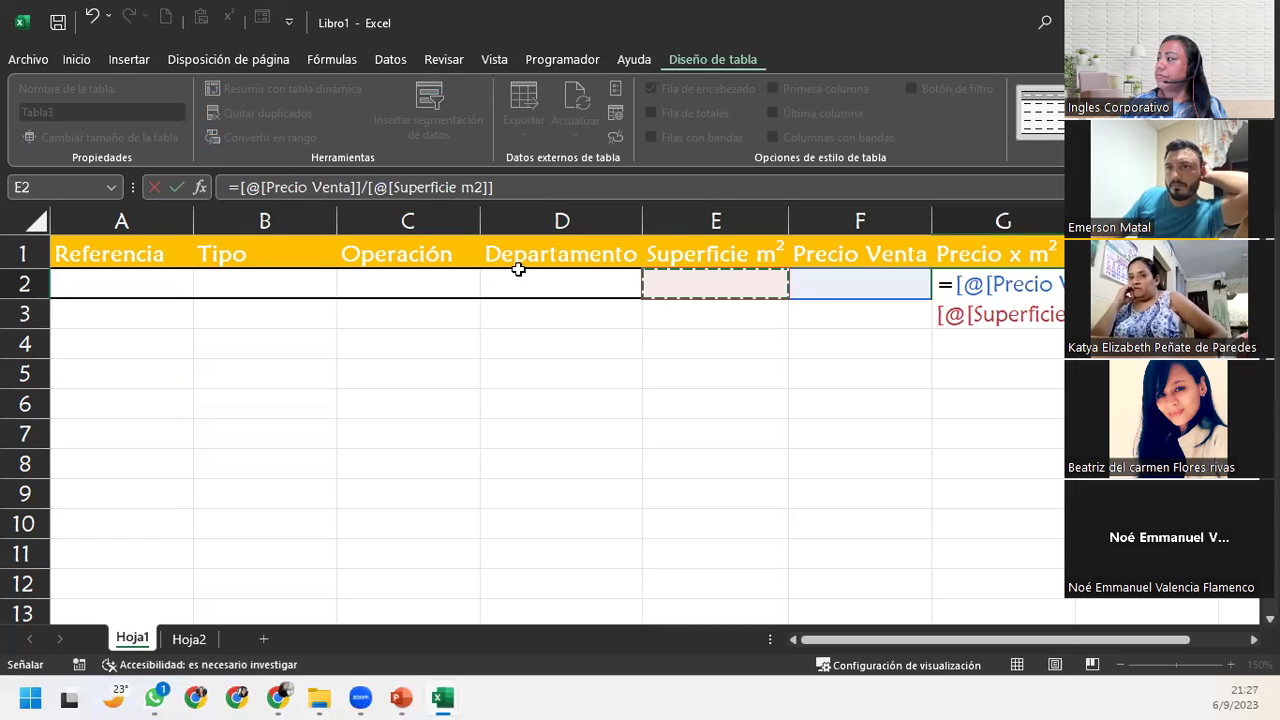
key(Return)
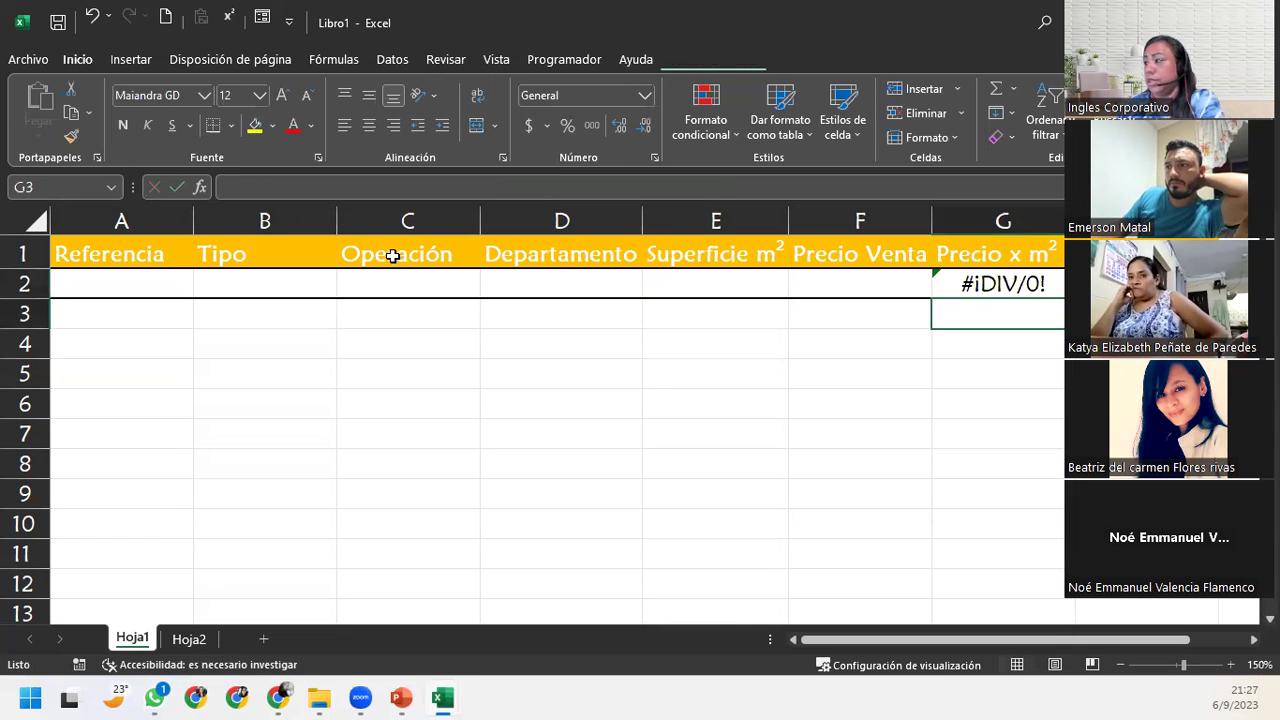
Step: Enter V001, Local, Alquiler and La Libertad in the first listing row
click(1022, 274)
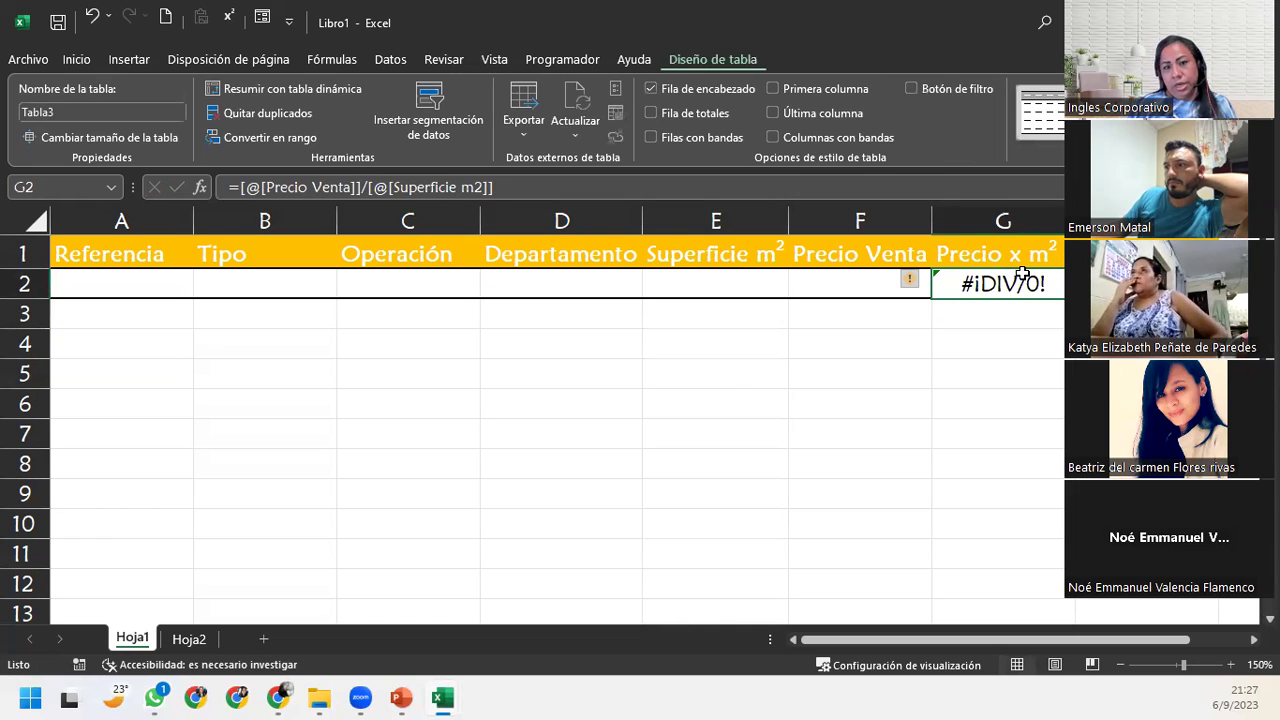
click(104, 279)
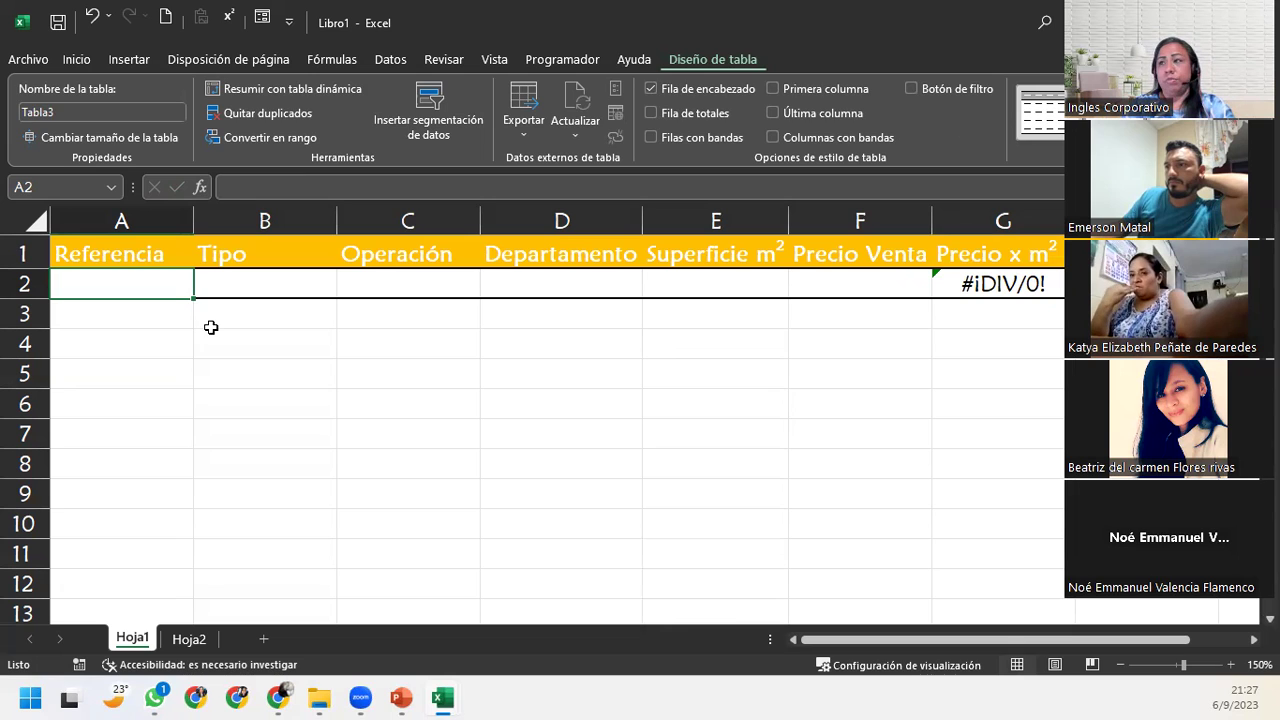
text(V)
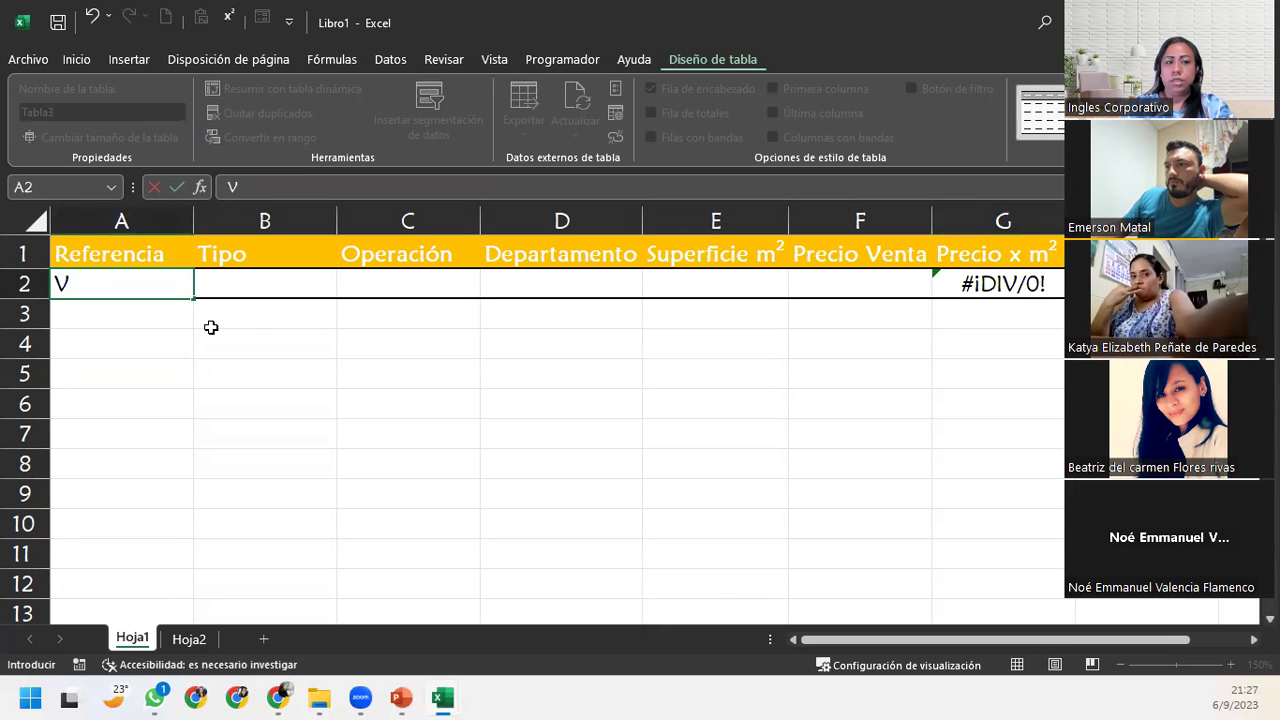
text(001)
key(Tab)
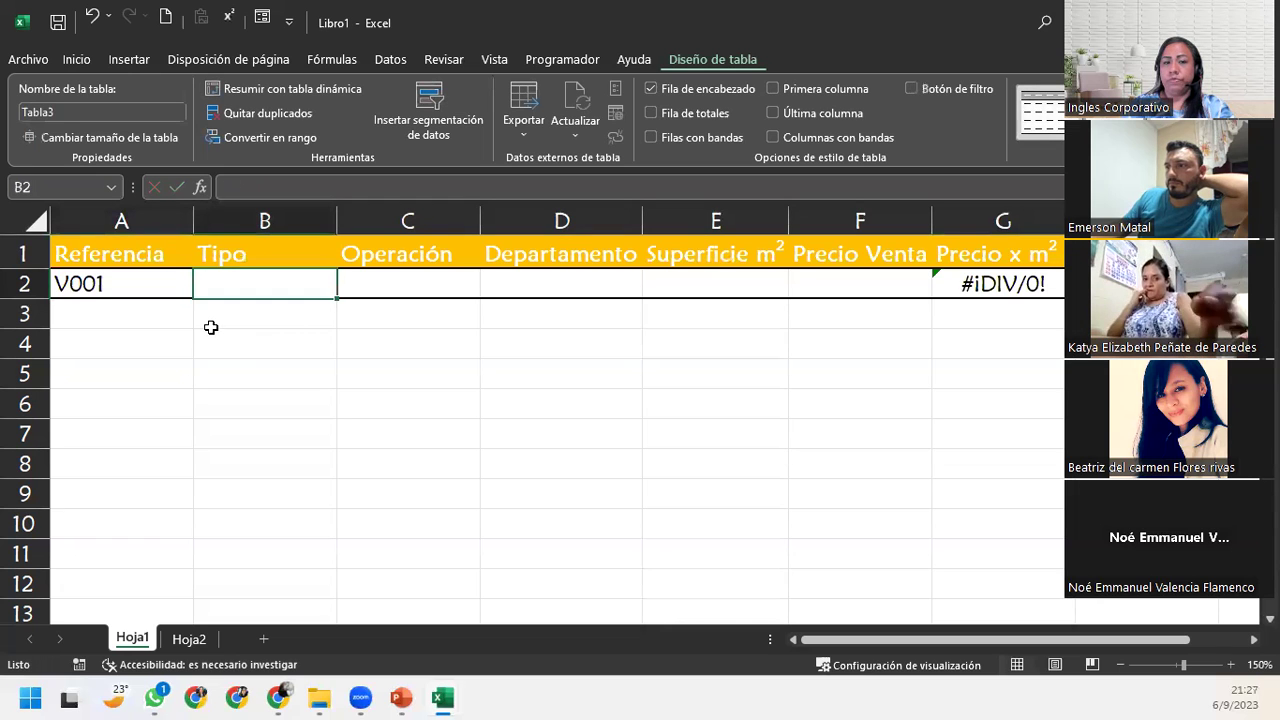
text(Local)
key(Tab)
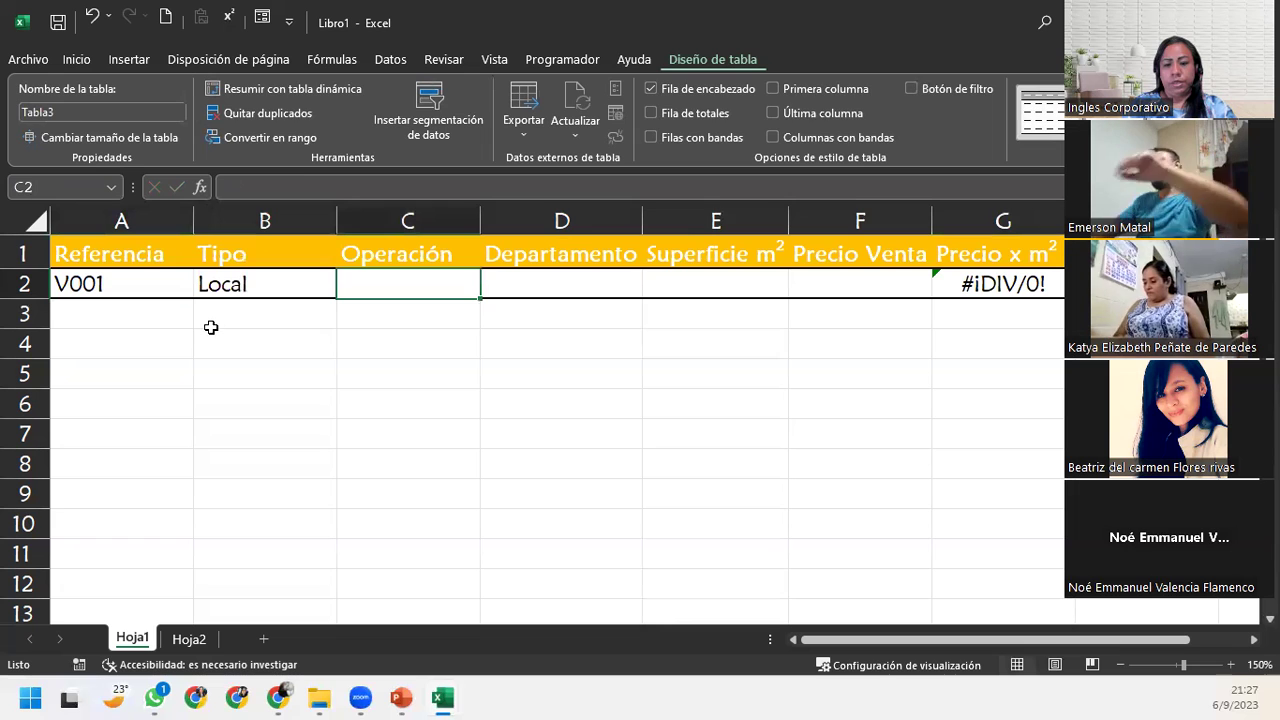
text(Alquiler)
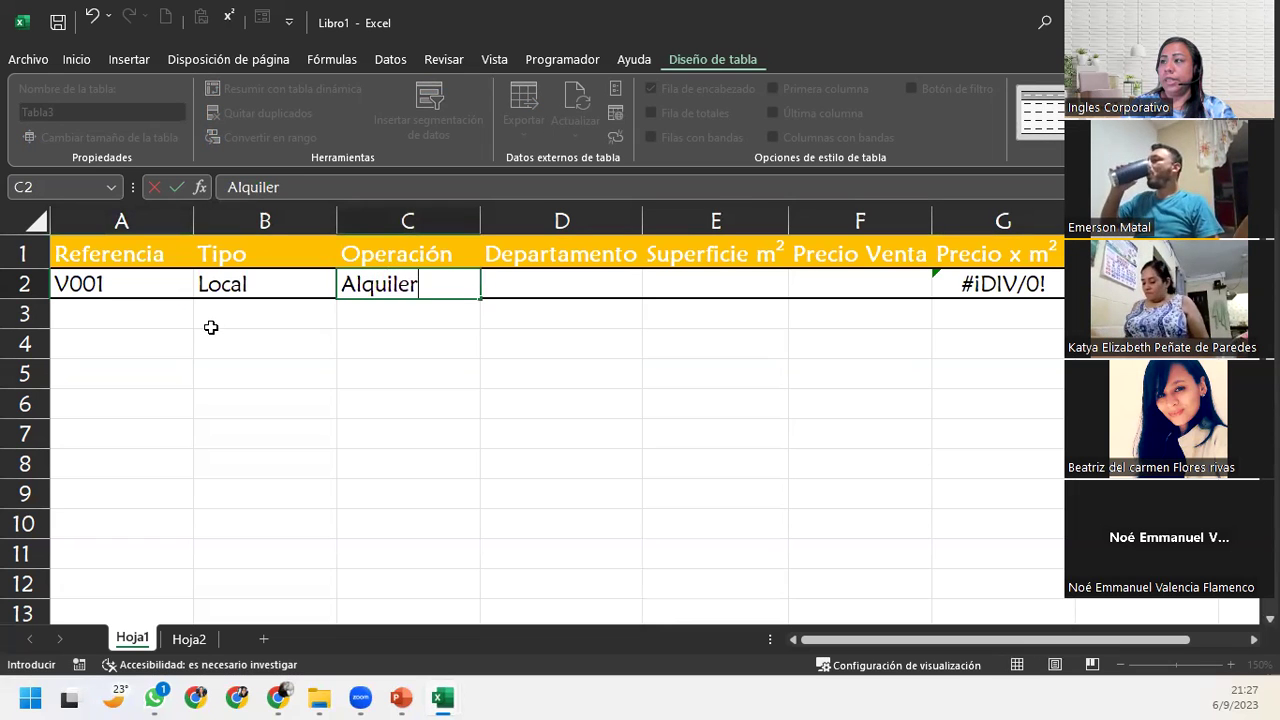
key(Tab)
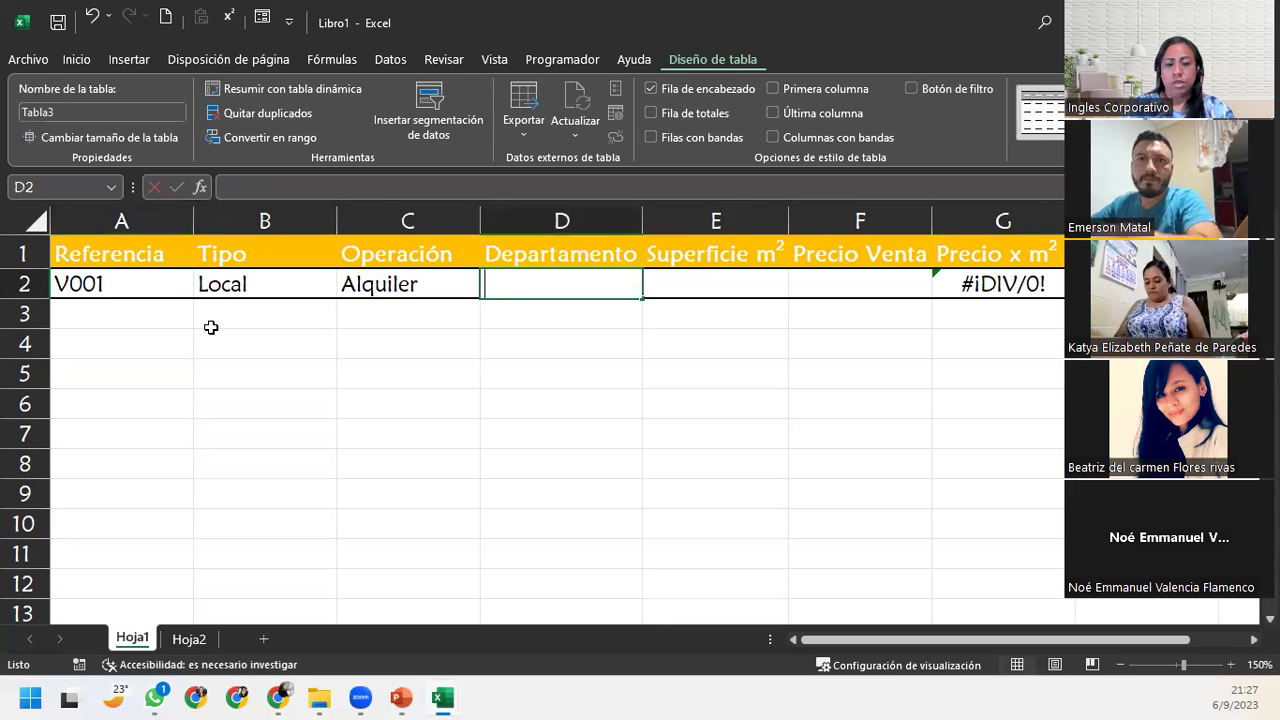
text(La Libertad)
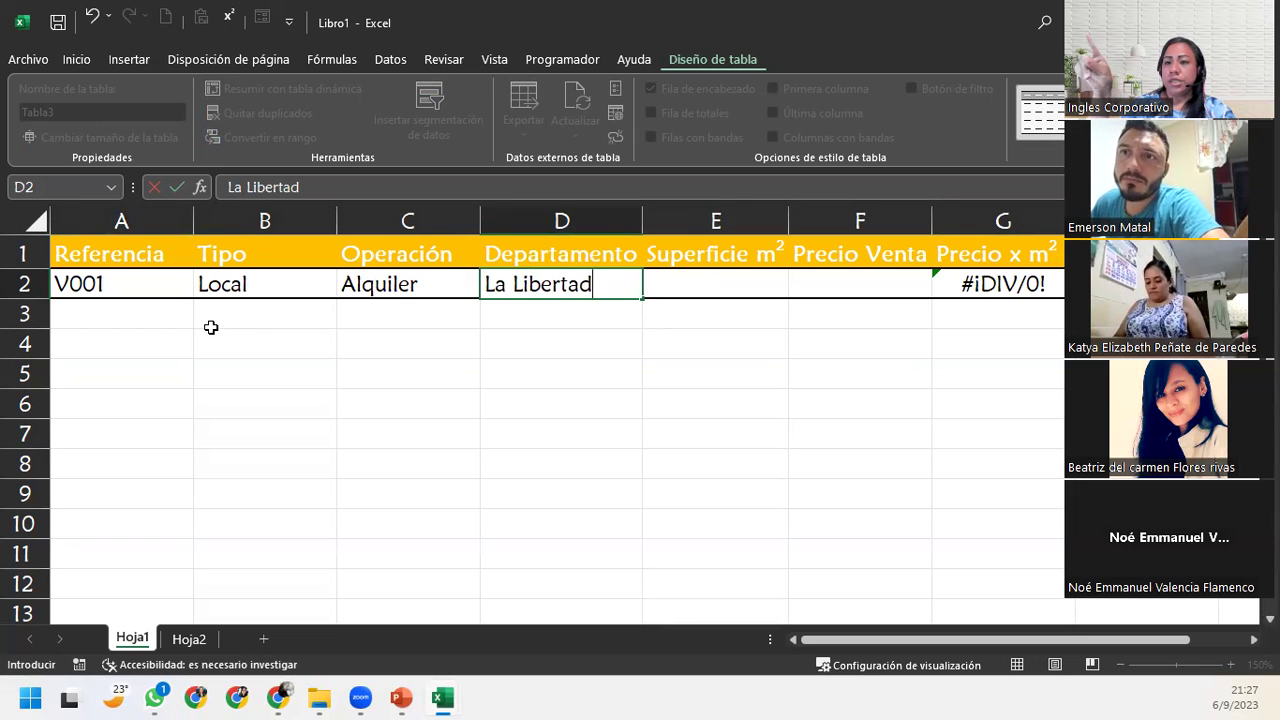
key(Tab)
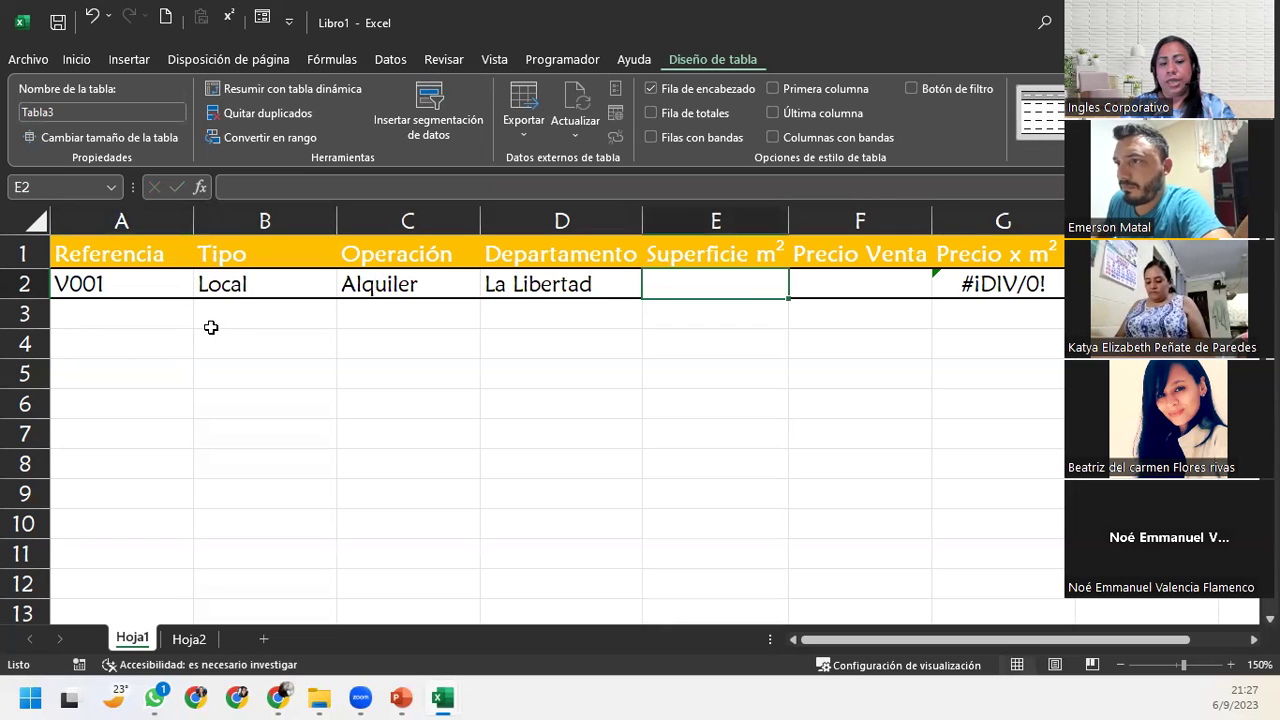
Step: Enter area 250, price 5500 and the seller's name in column H
text(250)
key(Tab)
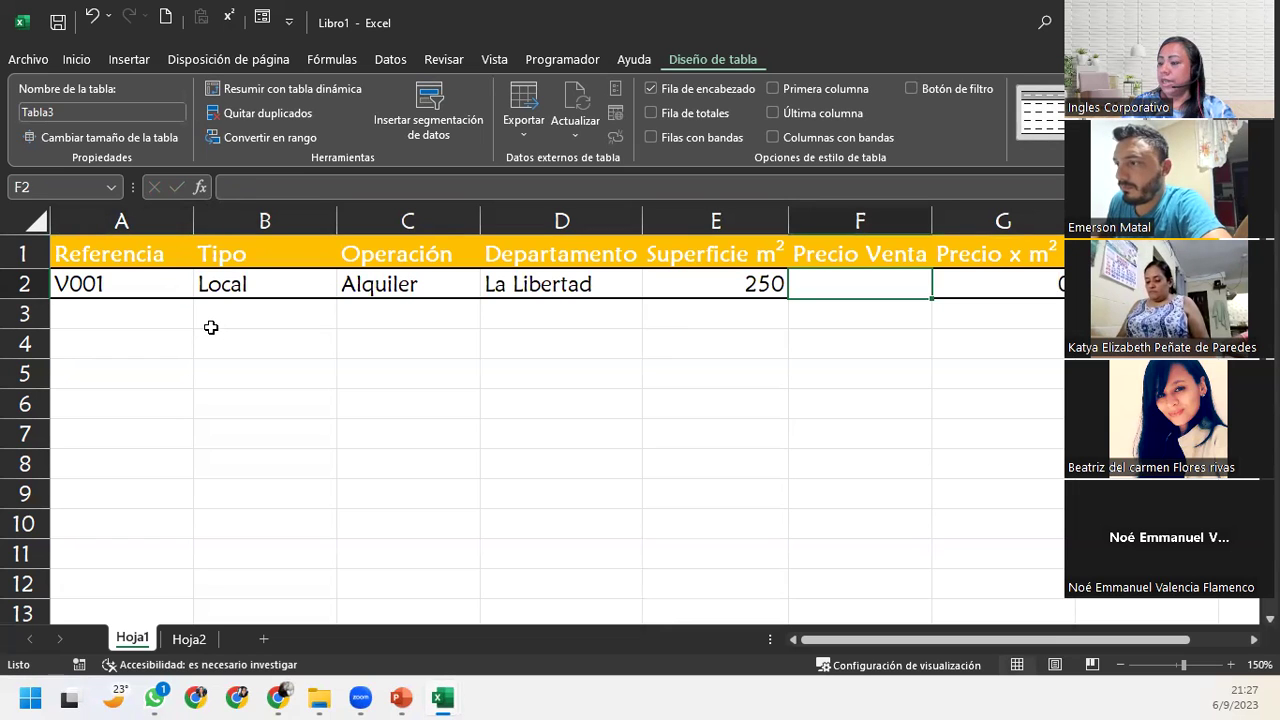
text(5)
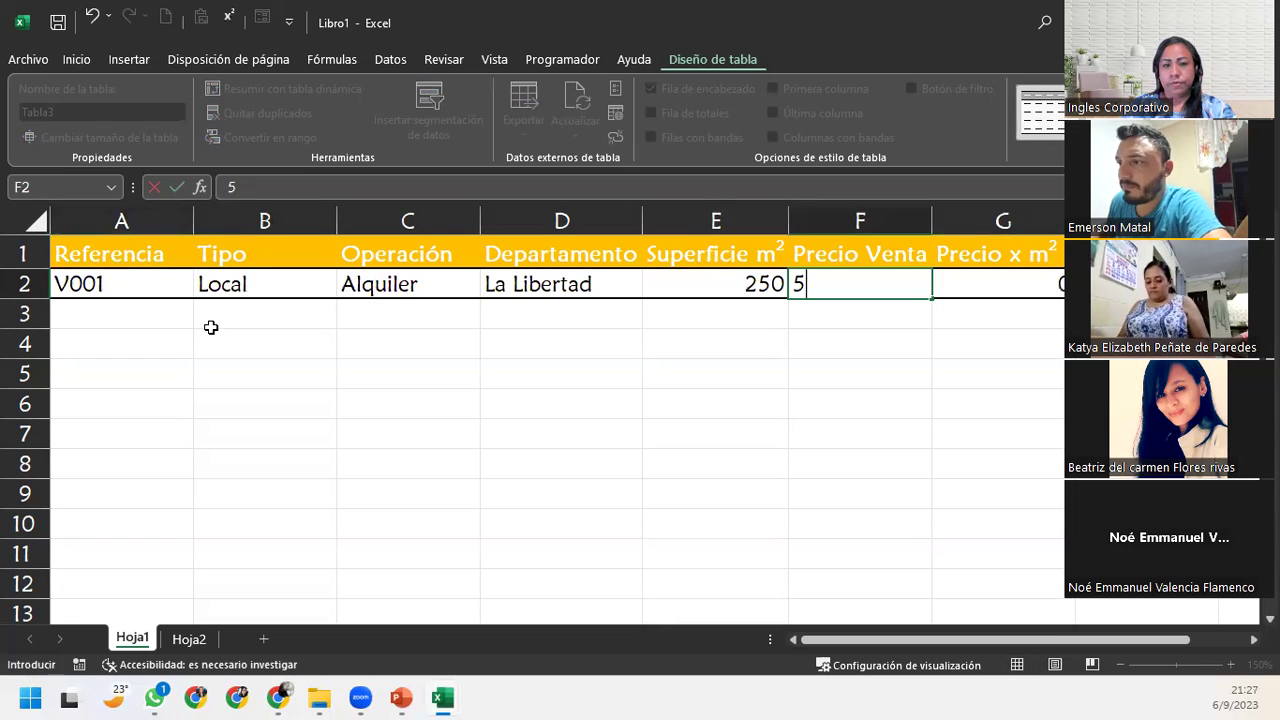
text(5000)
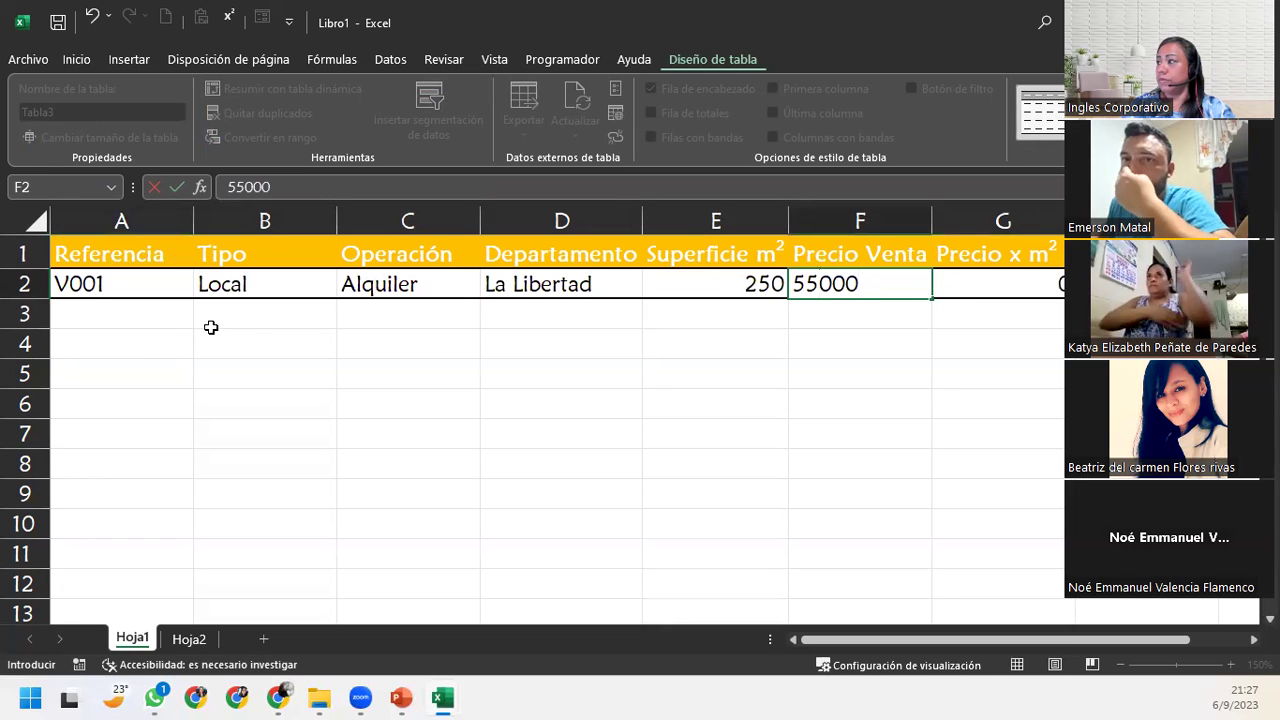
key(BackSpace)
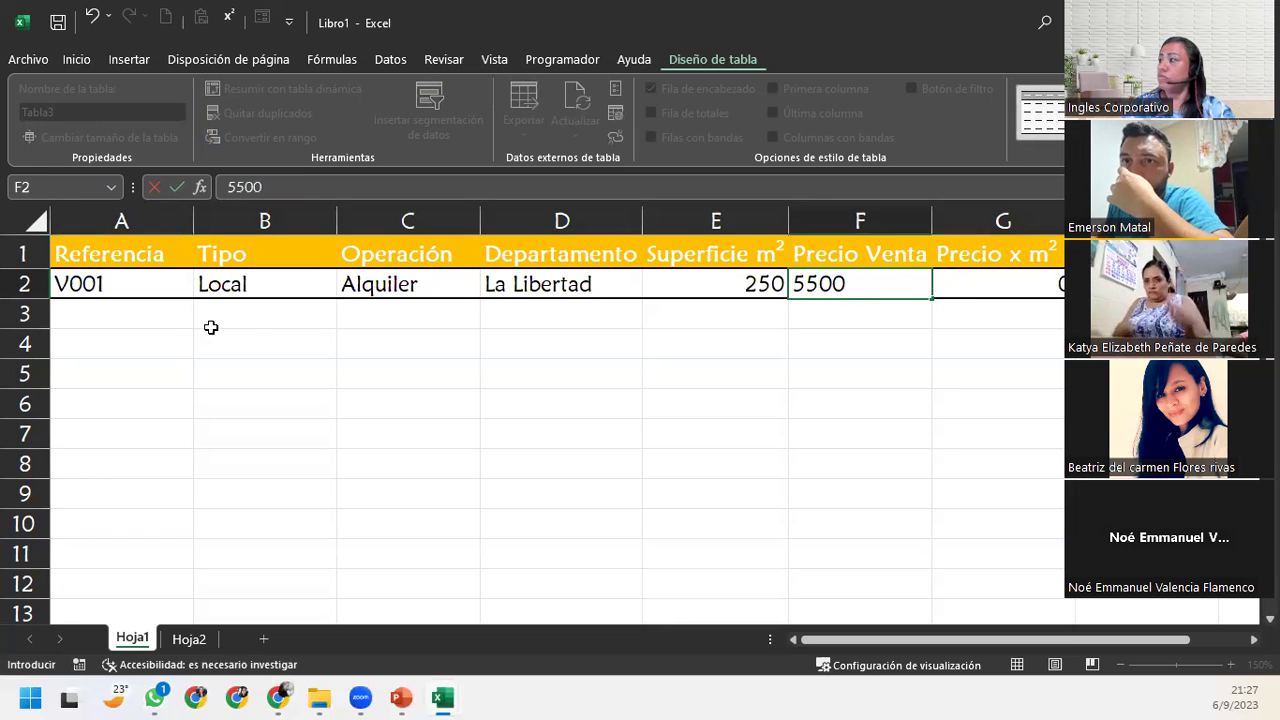
key(Tab)
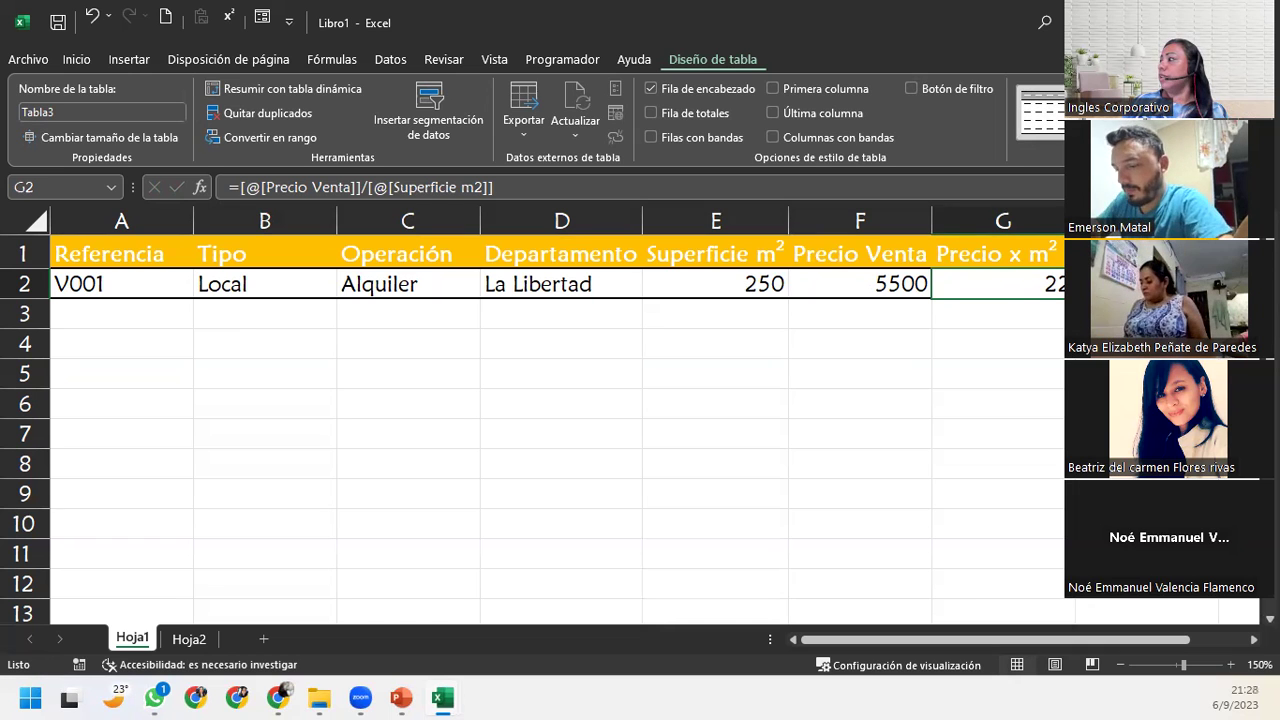
key(Right)
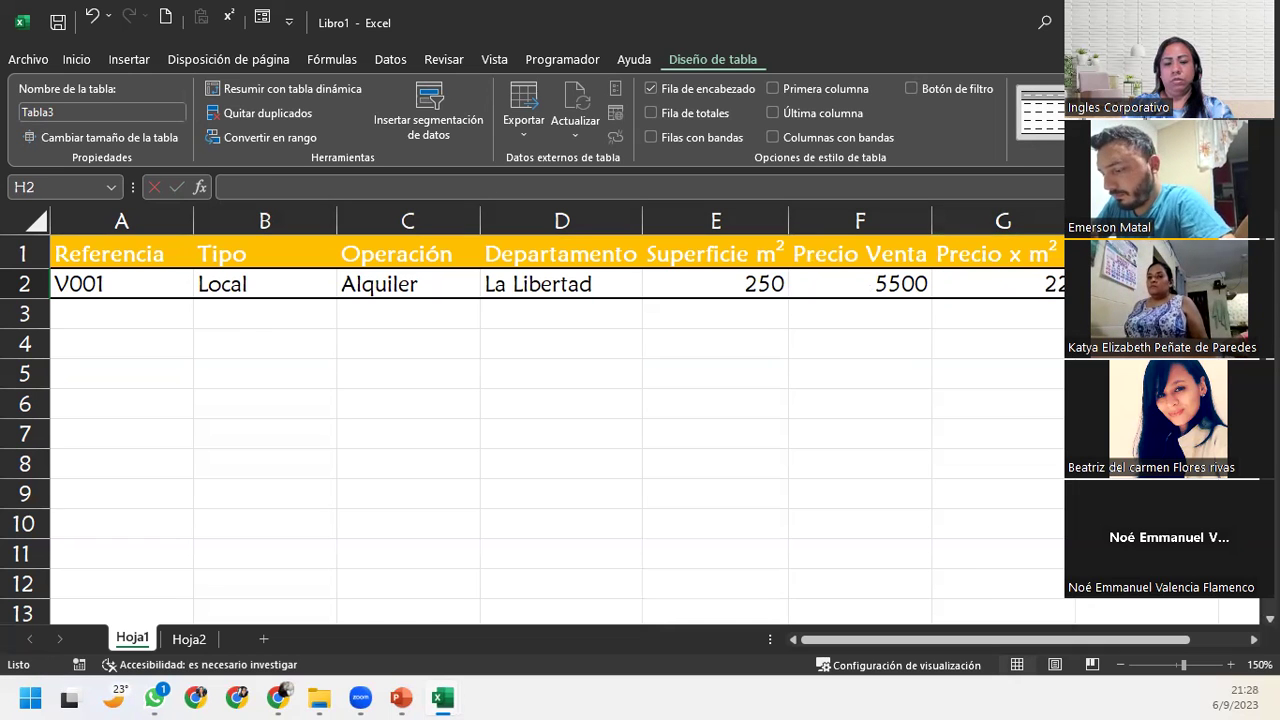
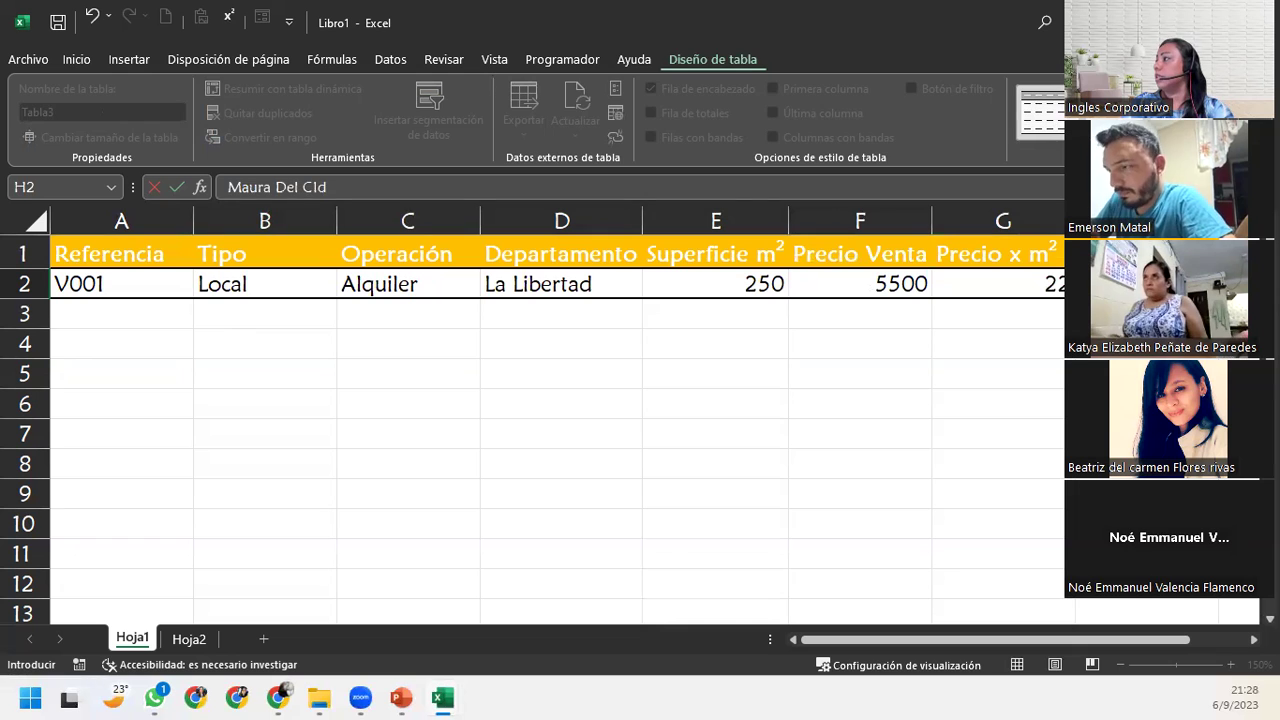
key(Return)
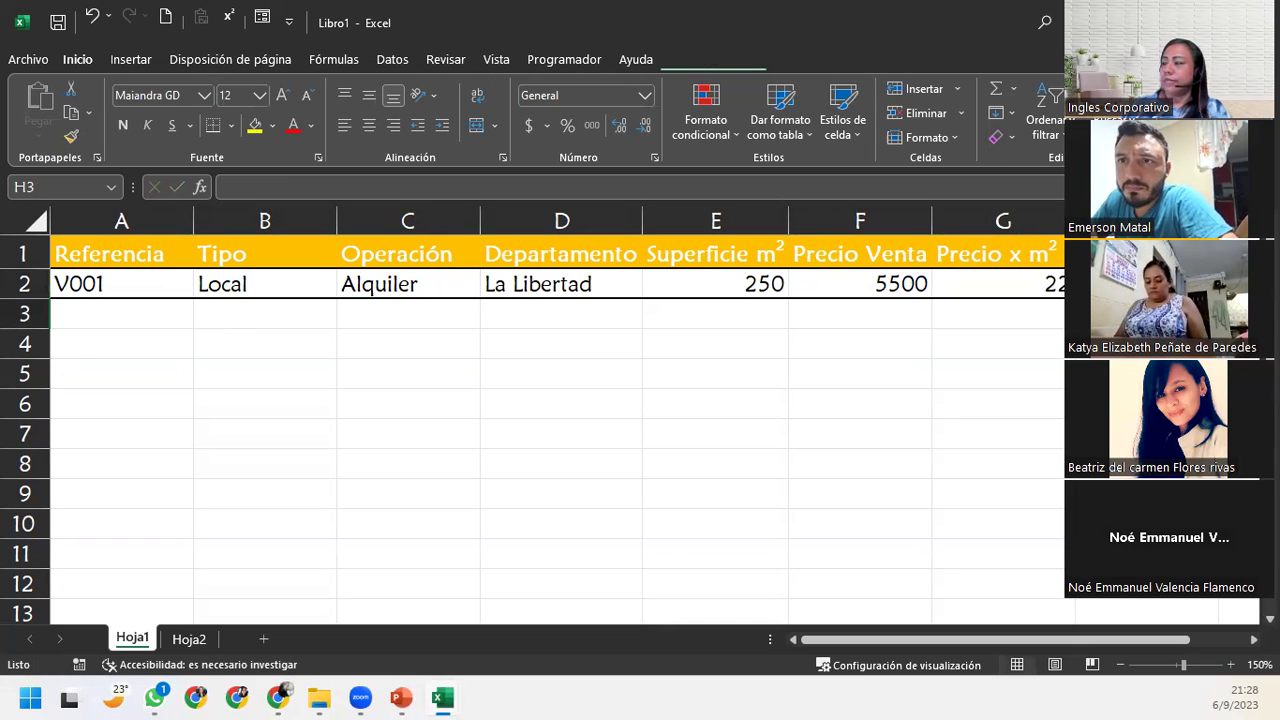
Step: Apply Contabilidad format to F2:G2, showing $ 5,500.00 and $ 22.00
drag(726, 283, 810, 283)
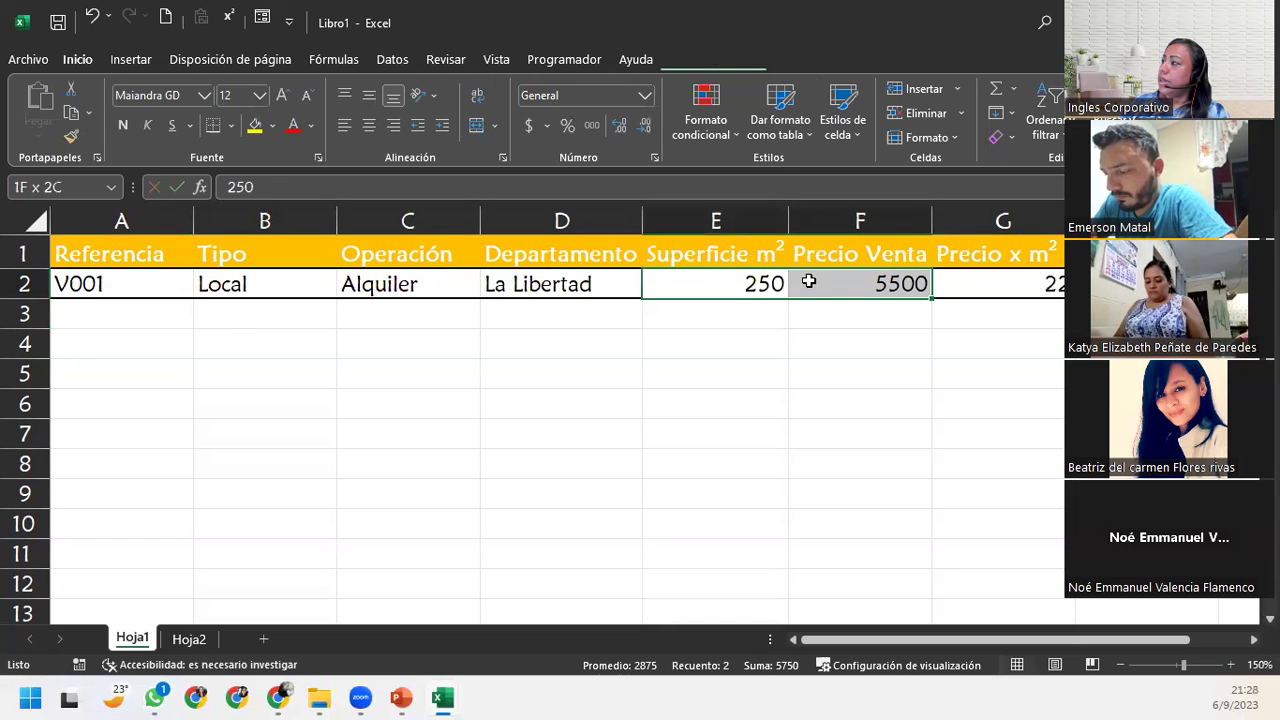
click(808, 282)
click(831, 340)
drag(836, 280, 1011, 280)
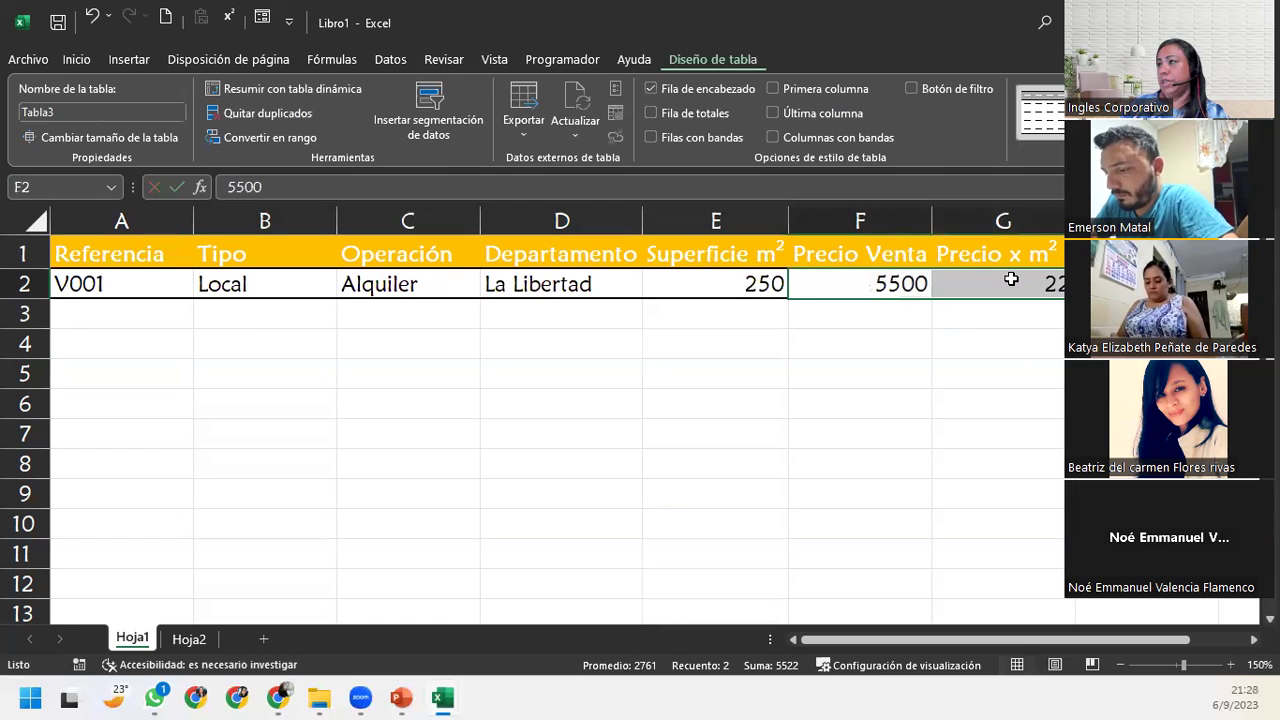
click(80, 59)
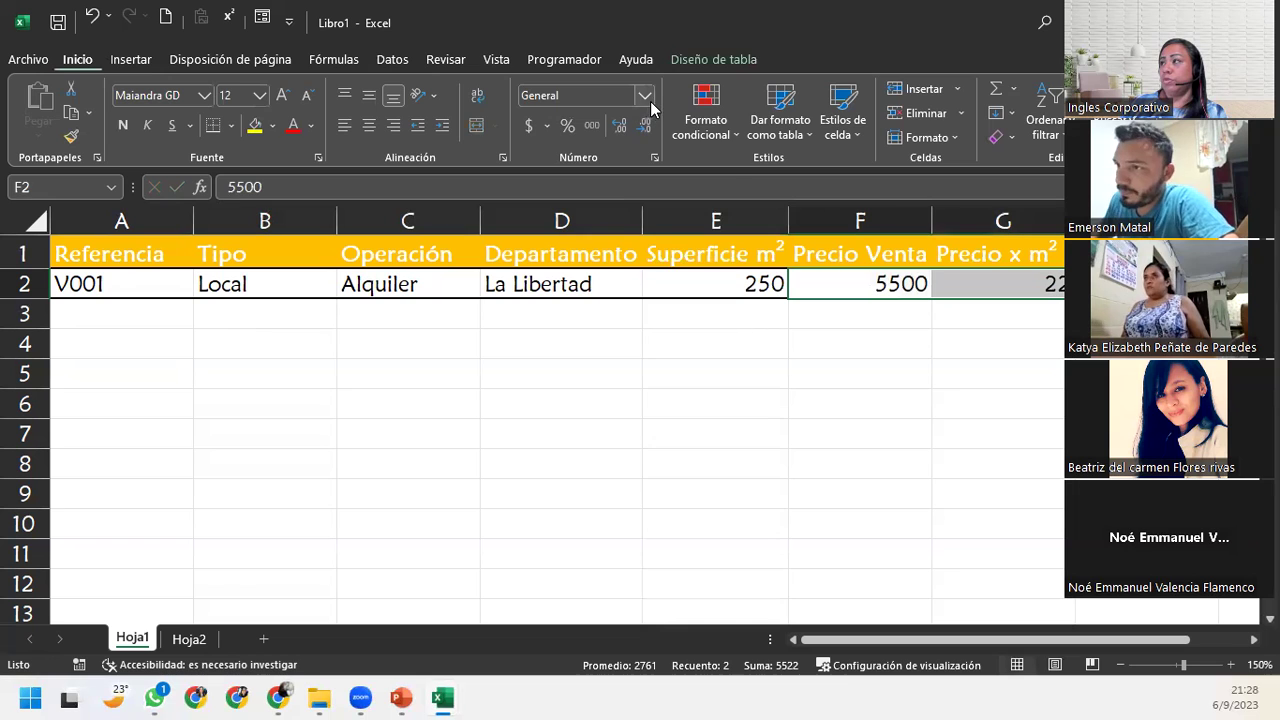
click(645, 96)
click(615, 263)
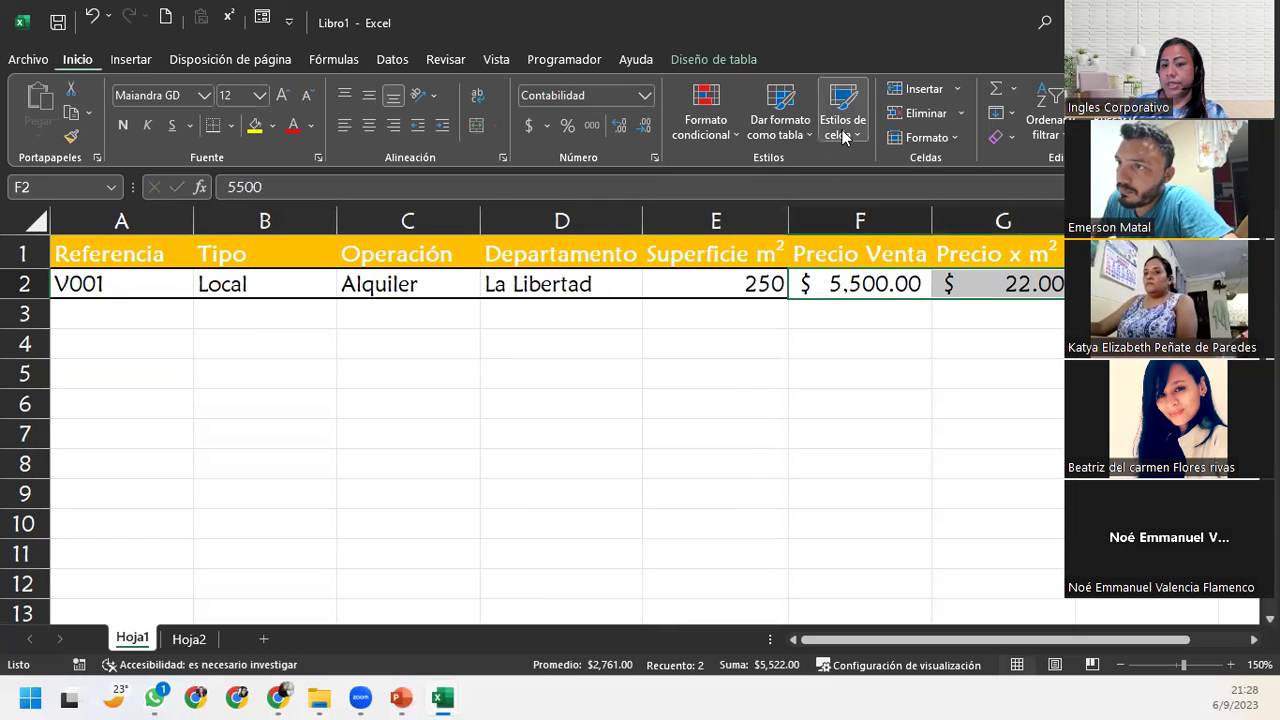
click(880, 321)
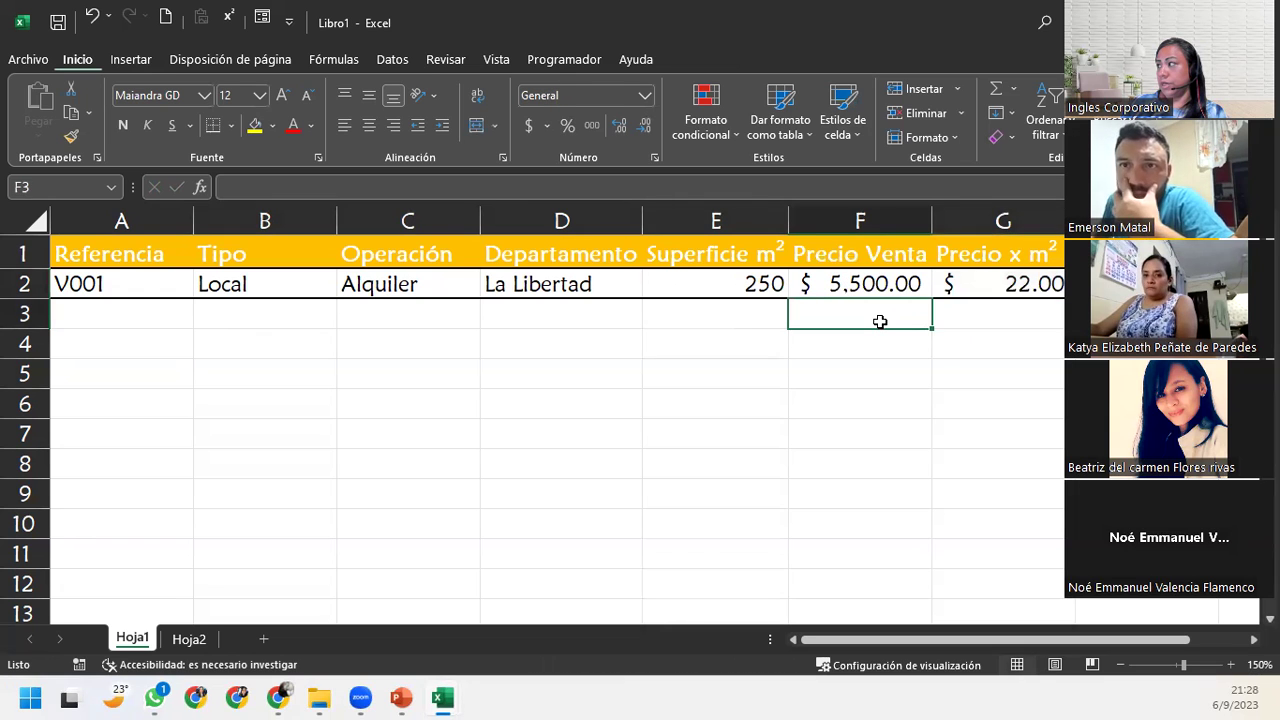
click(905, 279)
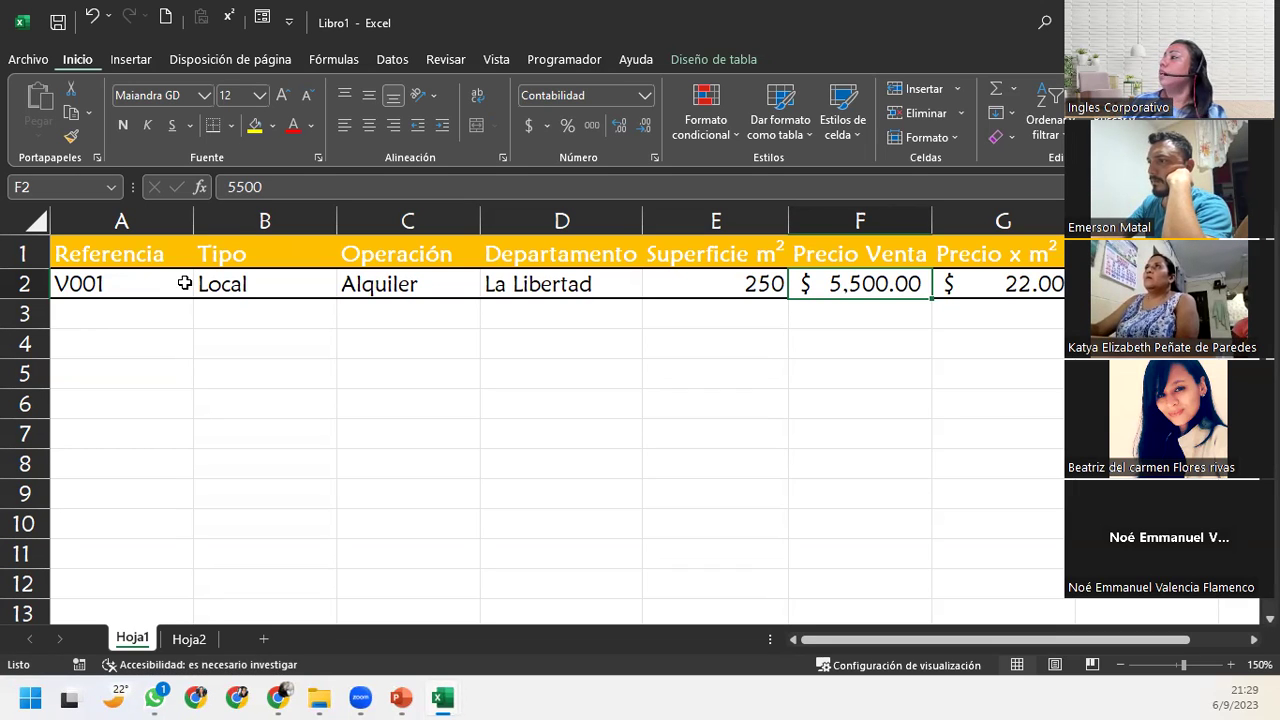
Step: With the V001 cell A2 selected, launch the Formulario data form from the Quick Access Toolbar
click(1036, 288)
click(76, 283)
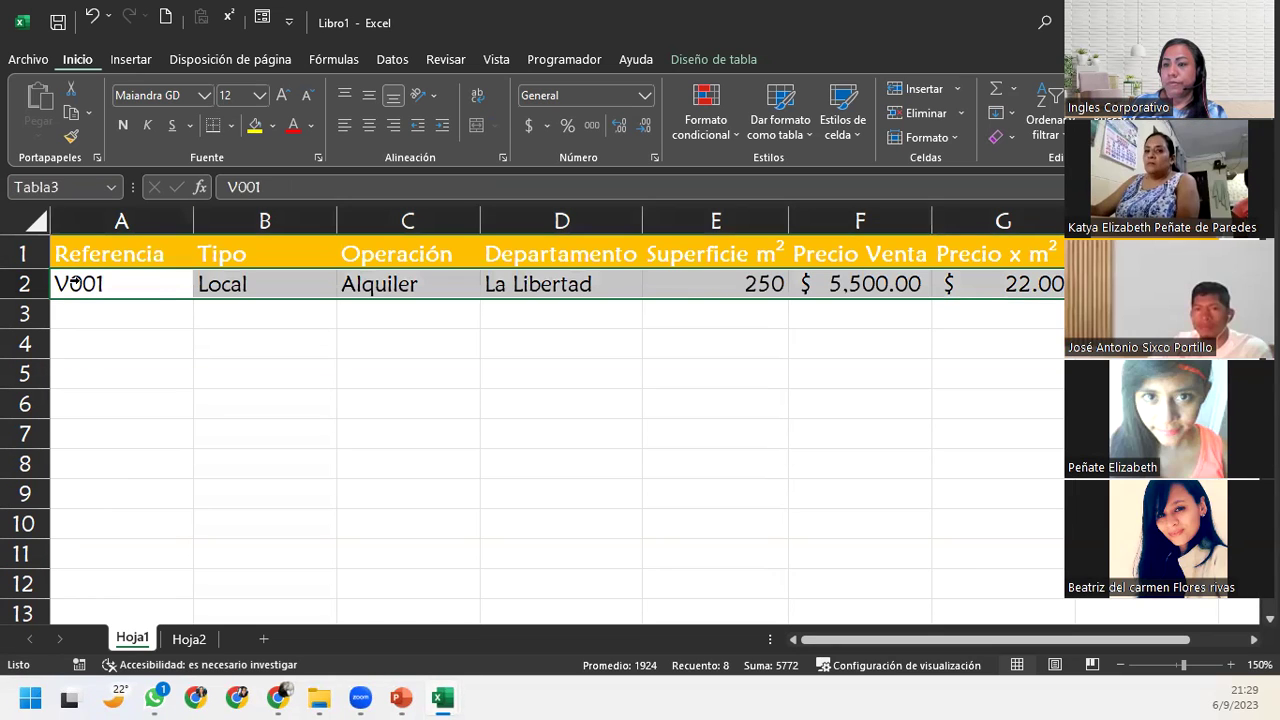
click(155, 288)
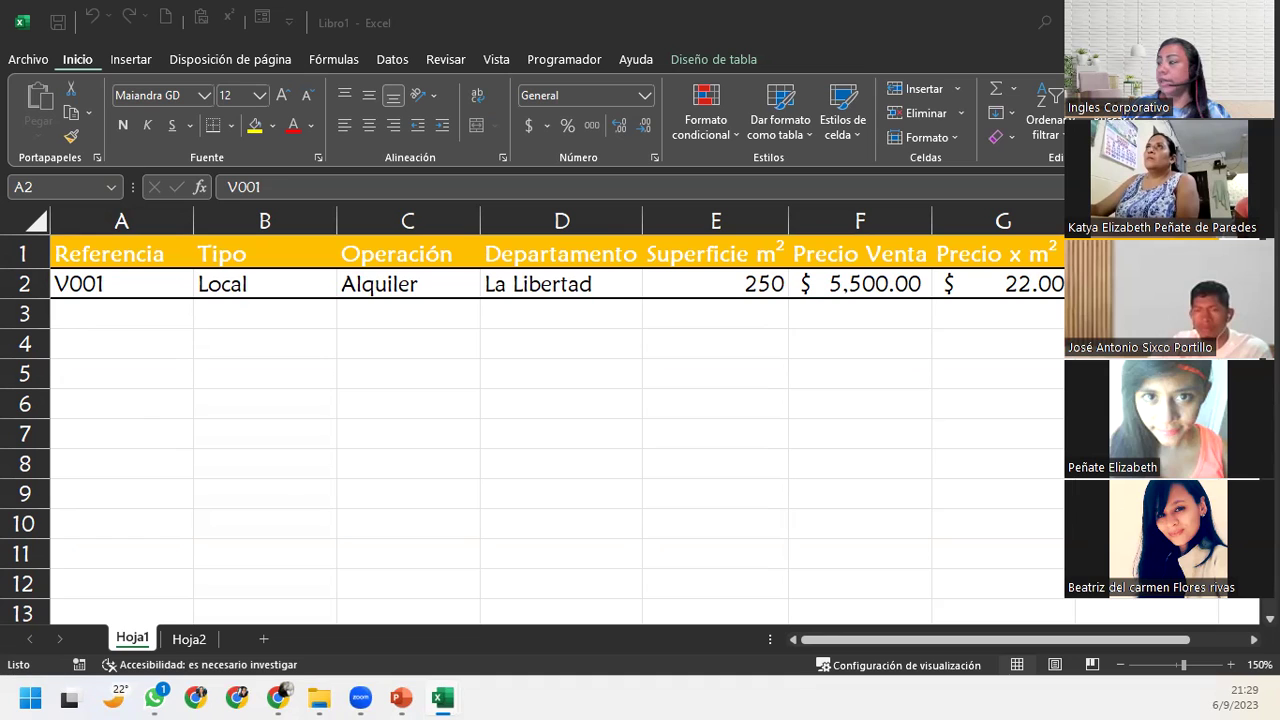
click(173, 288)
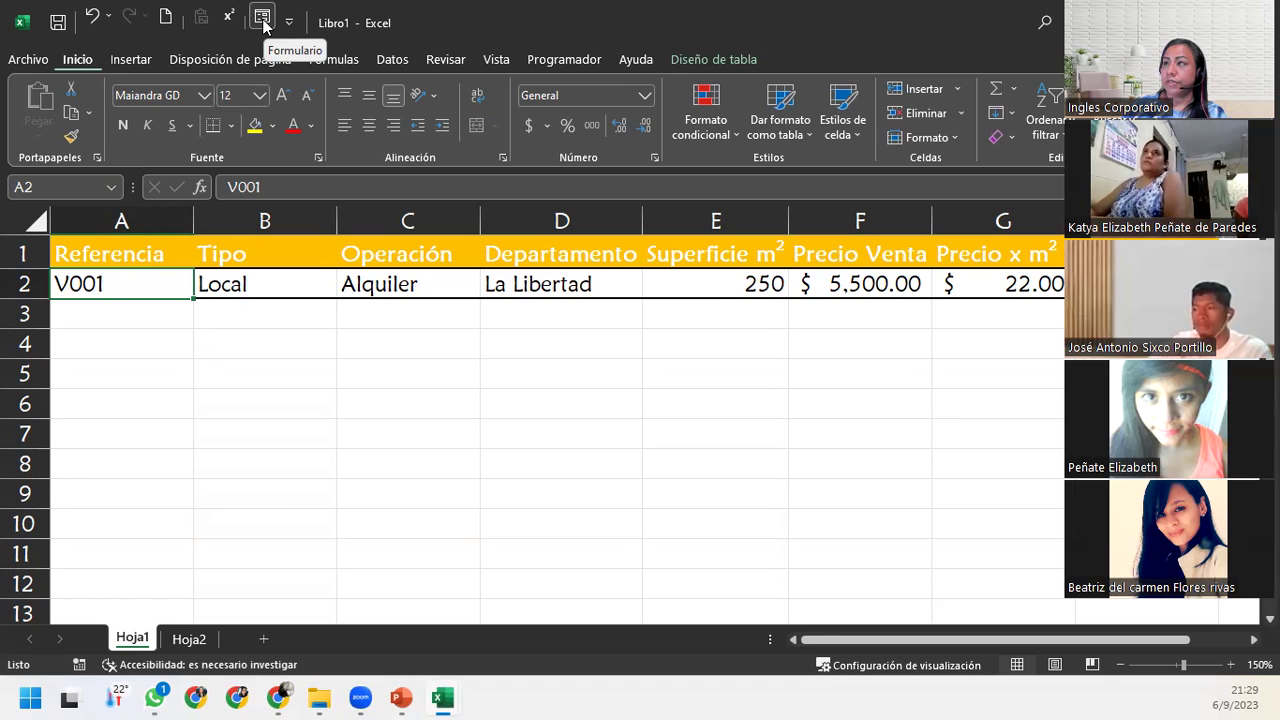
click(263, 19)
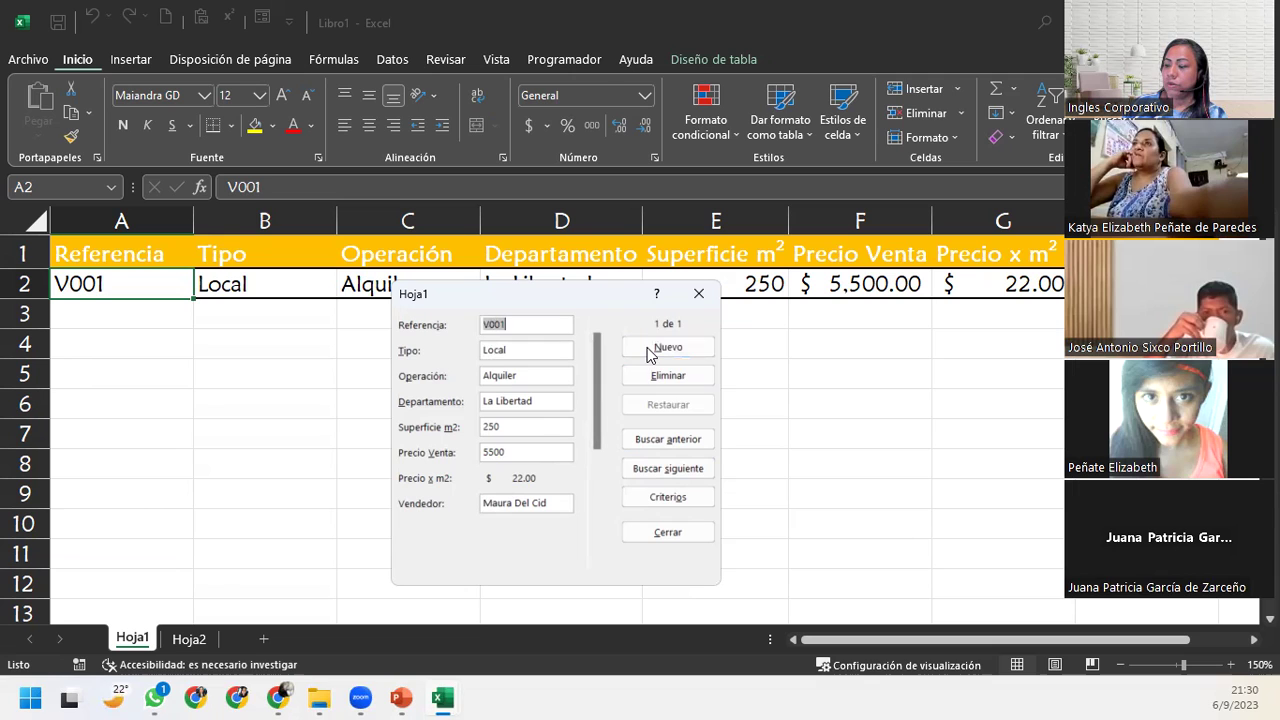
Step: Start a new record and enter reference V002, Tipo Oficina and Operación Venta
click(667, 347)
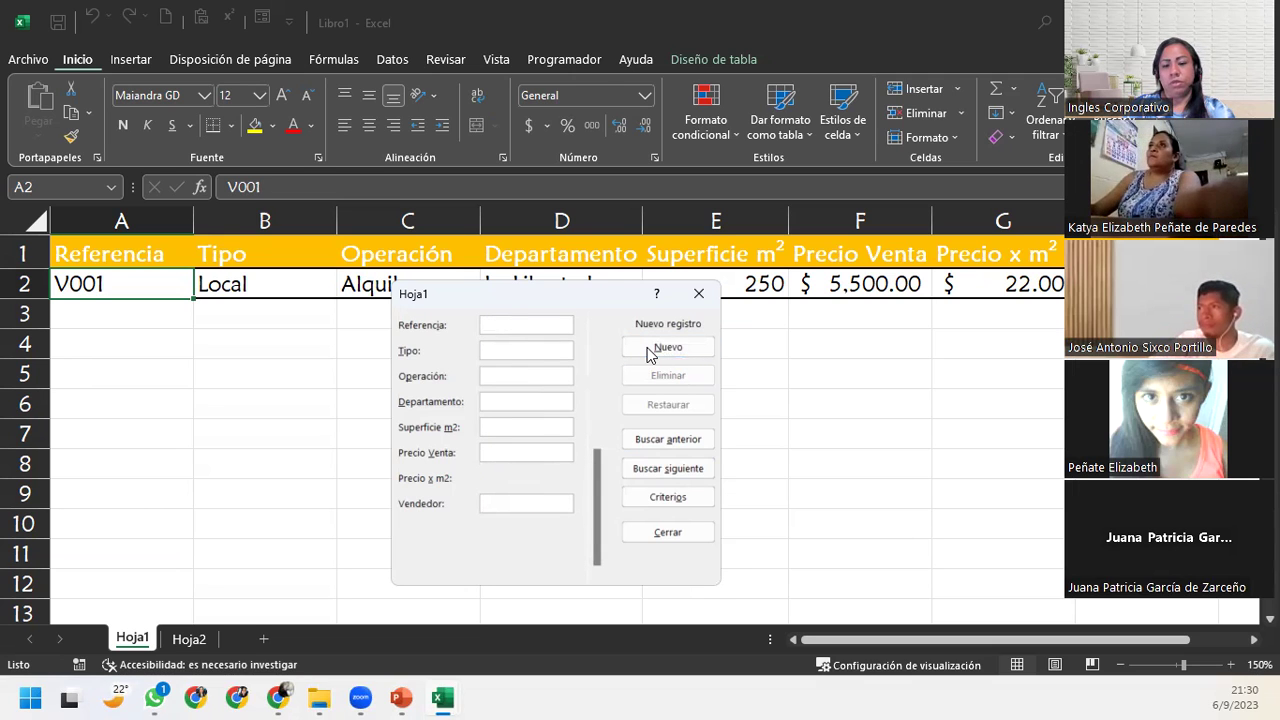
text(V002)
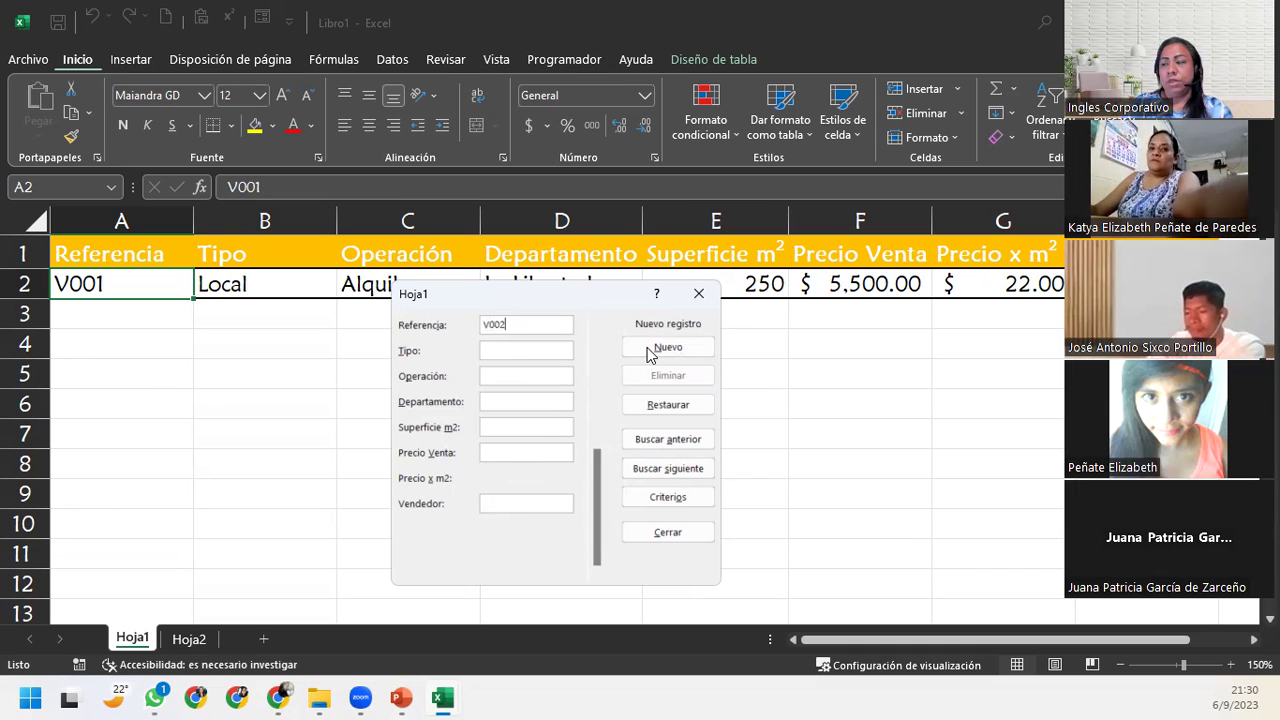
key(Tab)
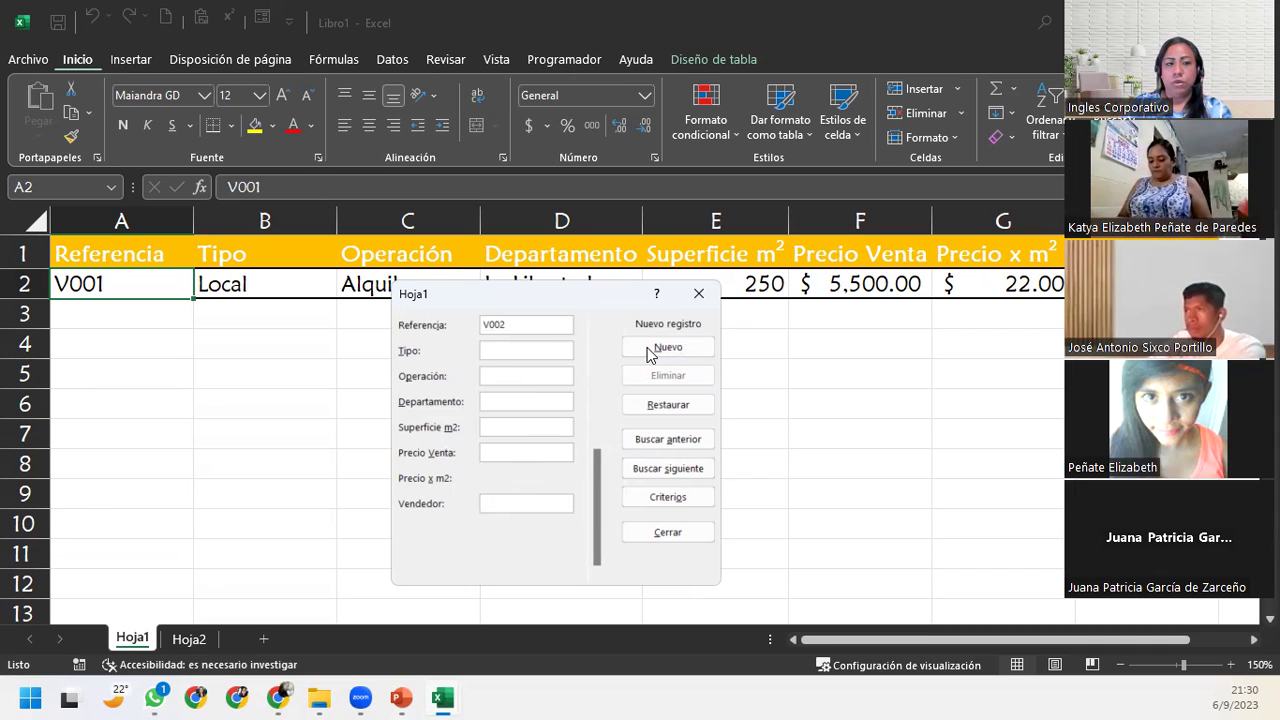
text(Oficina)
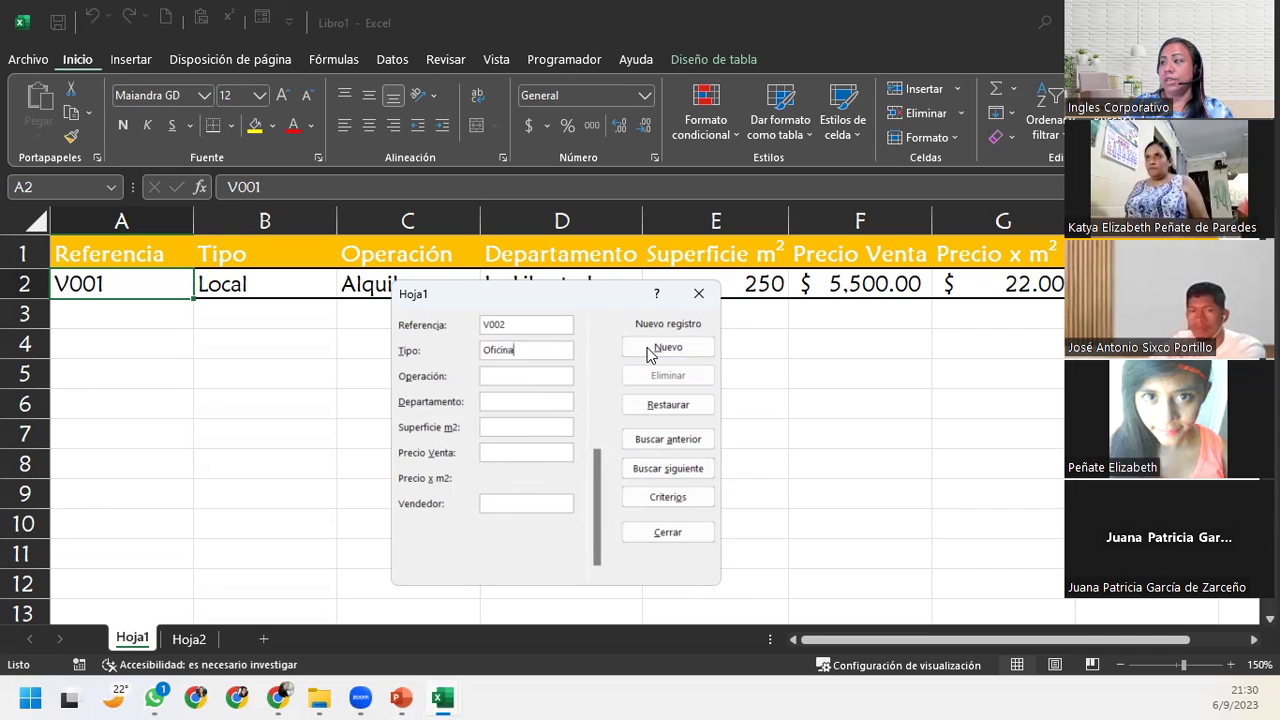
key(Tab)
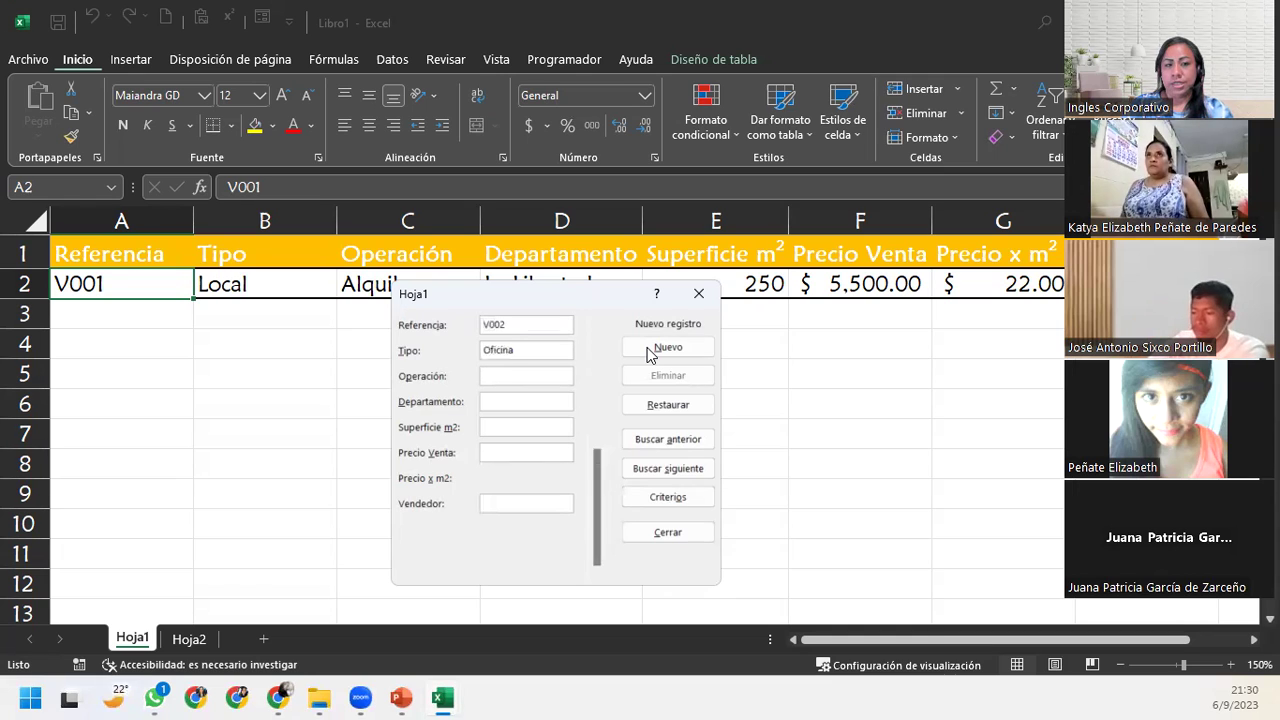
text(Venta)
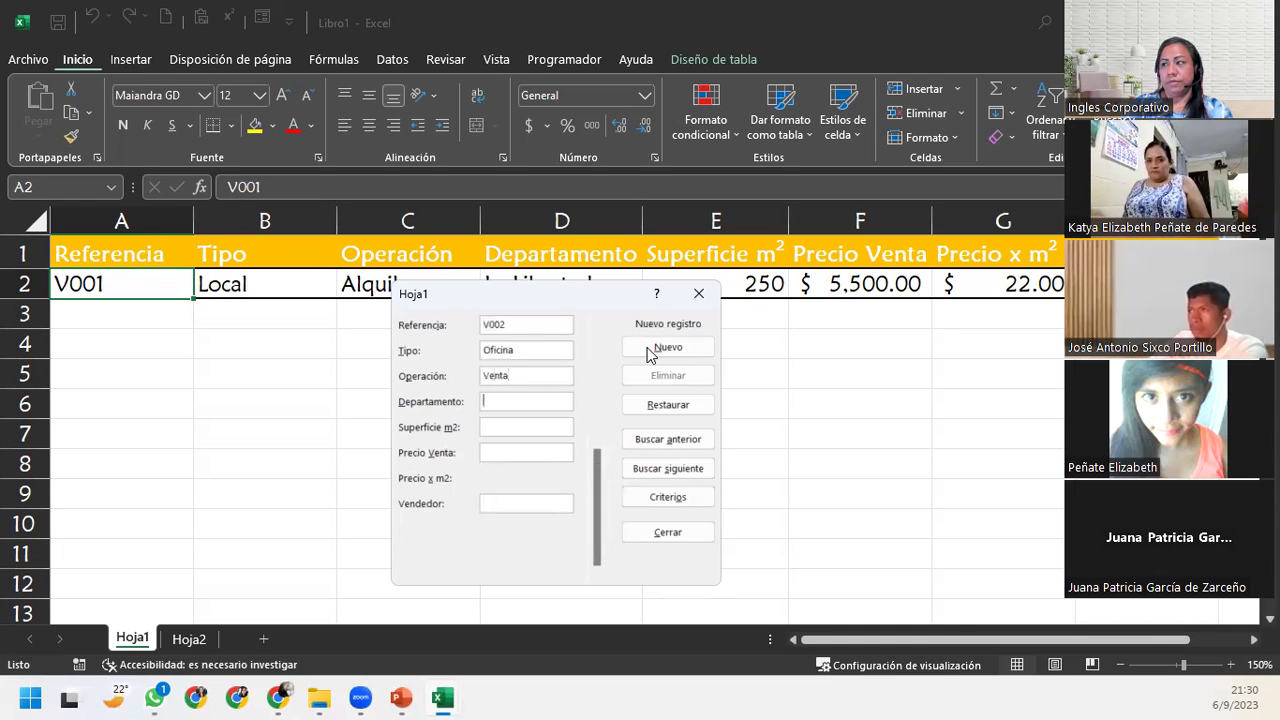
key(Tab)
Step: Fill in San Salvador, 300 m², price 40,650 and the seller, then add the record
text(San Salvador)
key(Tab)
text(300)
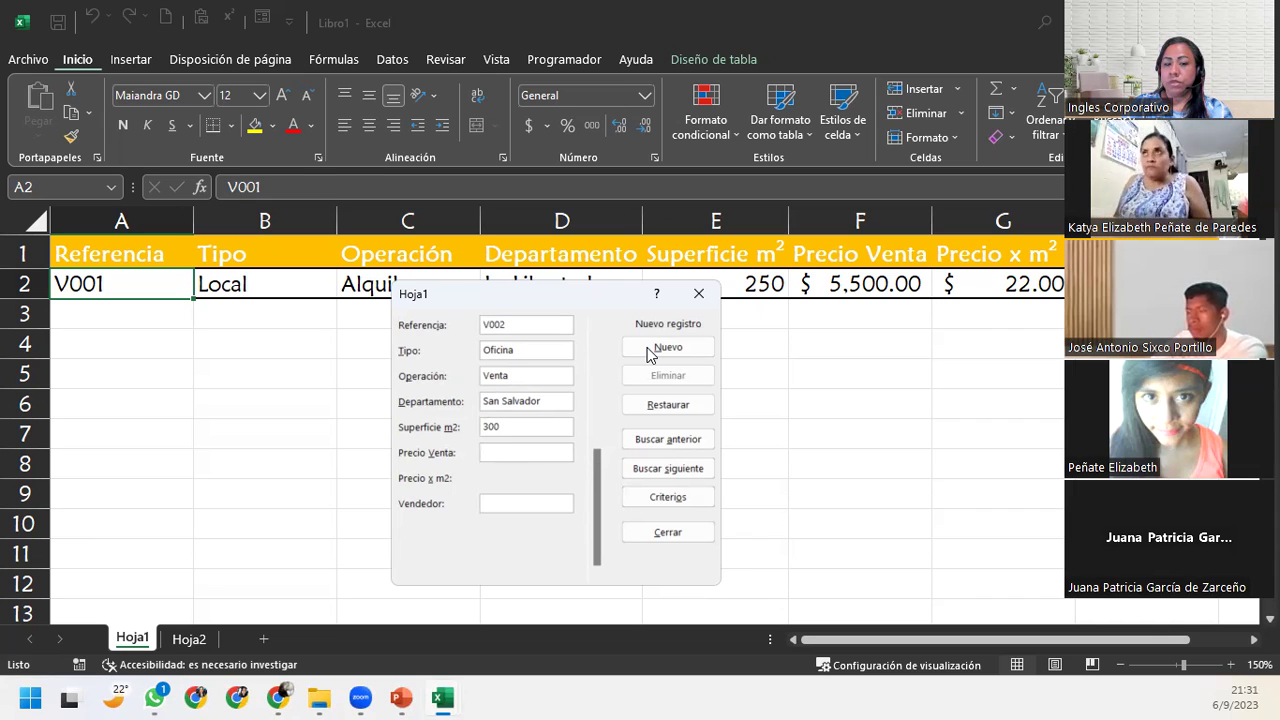
text(650)
key(Tab)
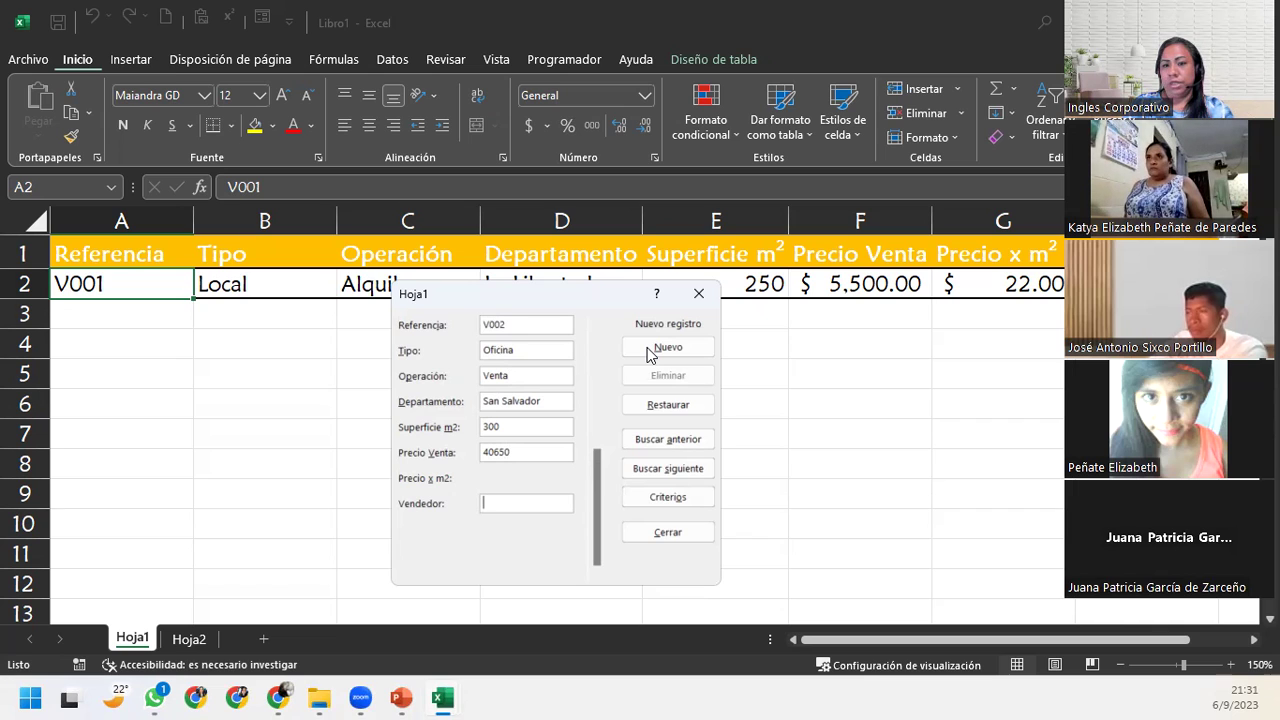
text(Pe)
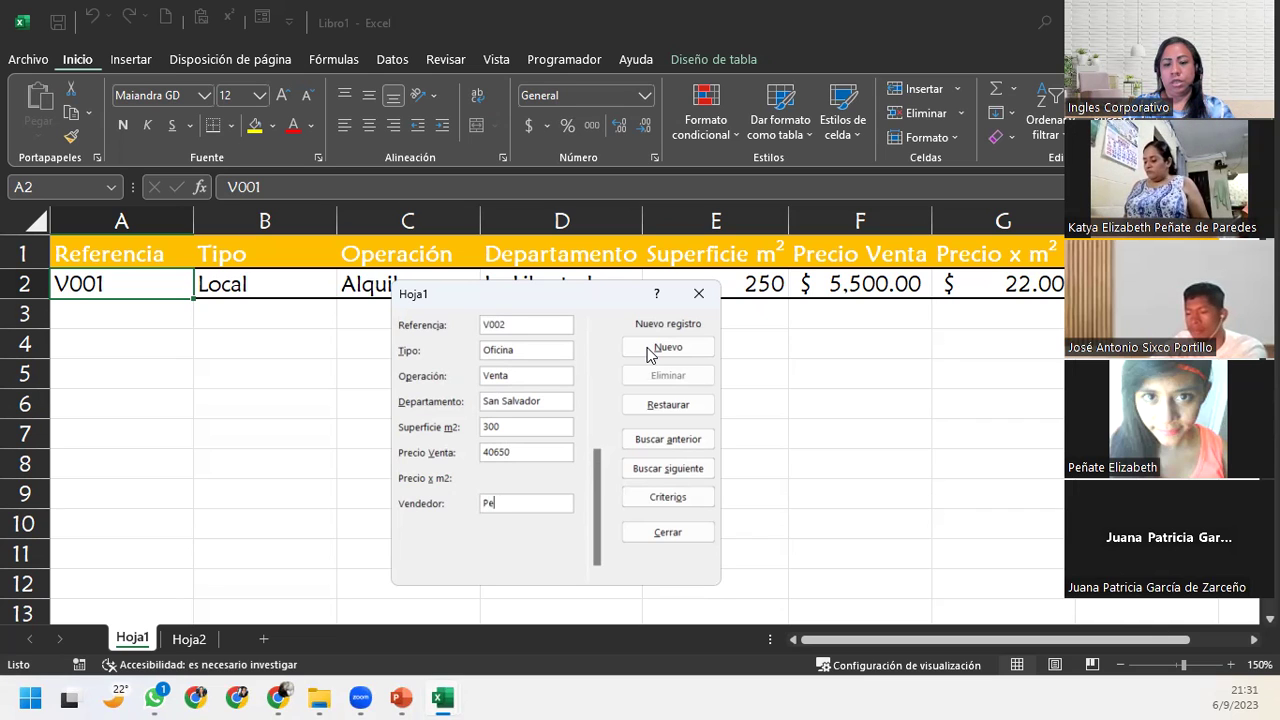
text(irez)
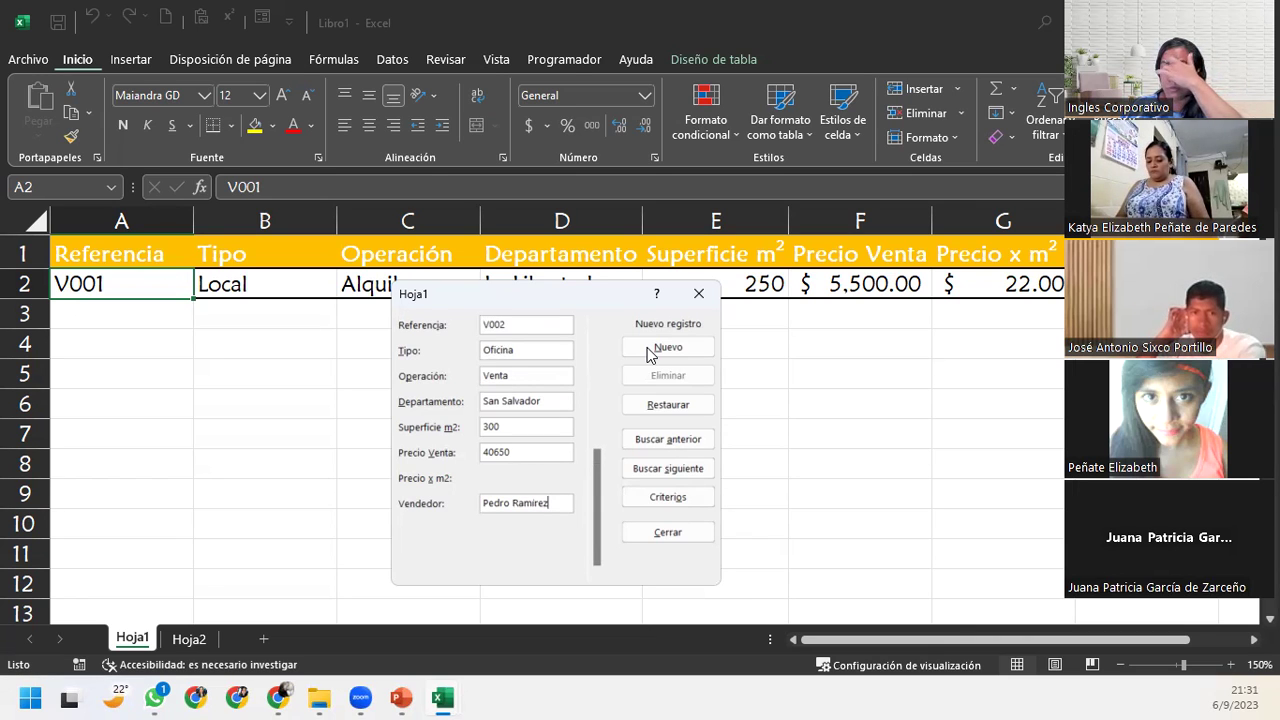
click(648, 352)
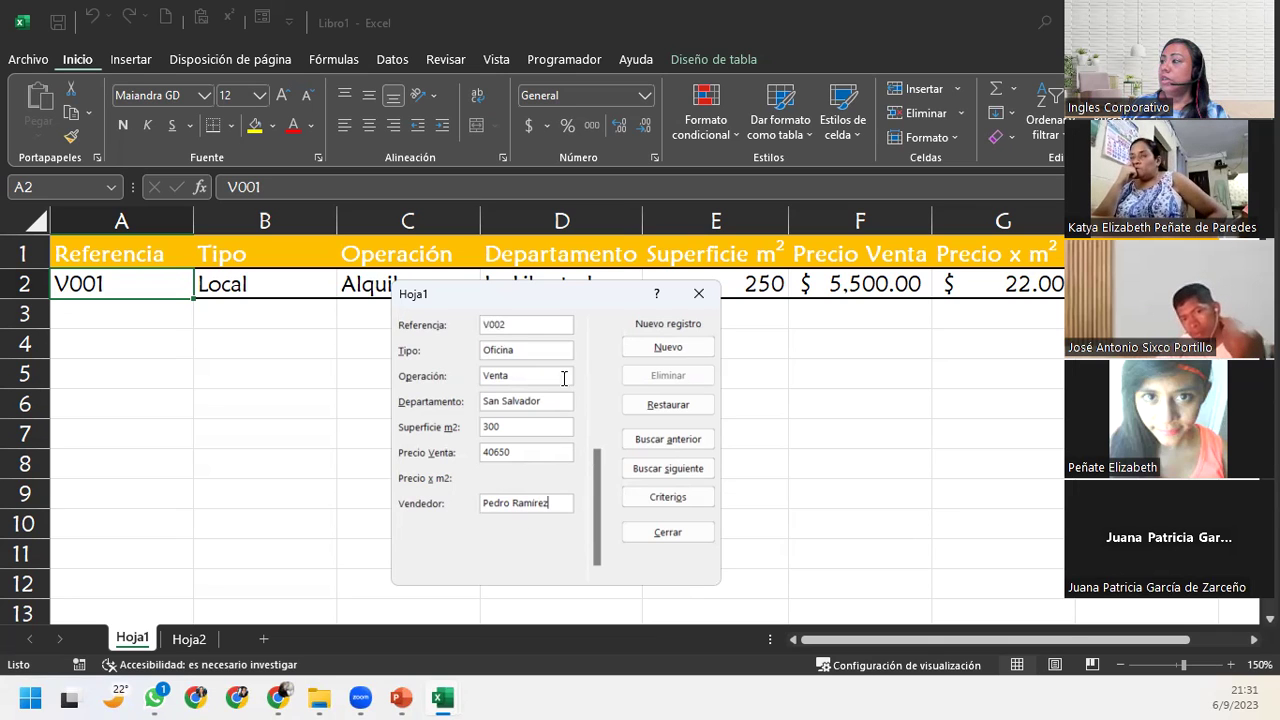
click(667, 349)
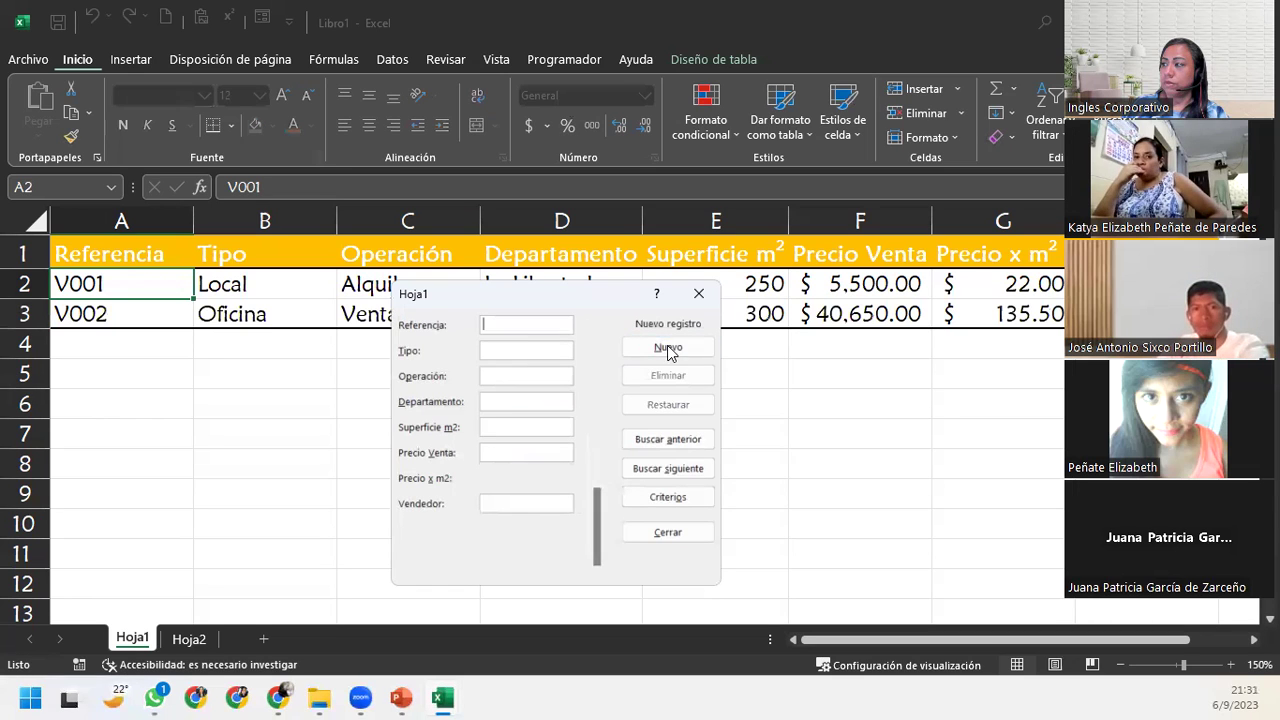
drag(569, 303, 520, 425)
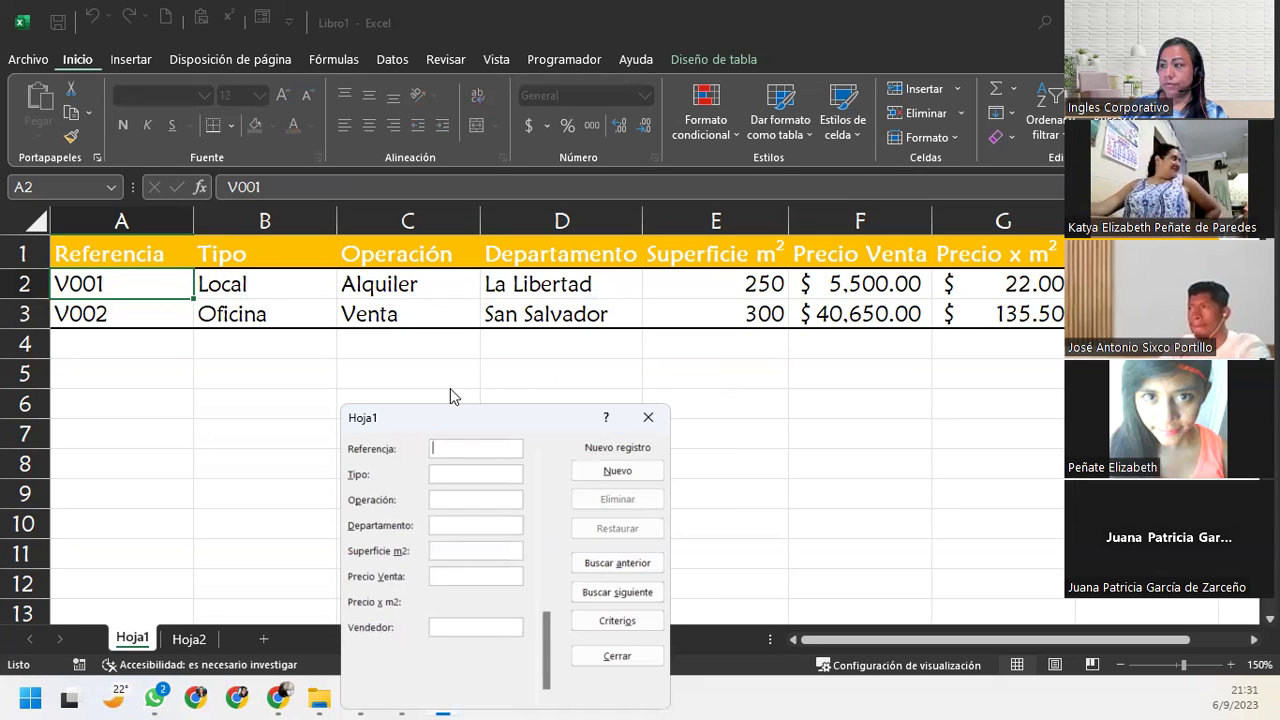
drag(475, 418, 482, 347)
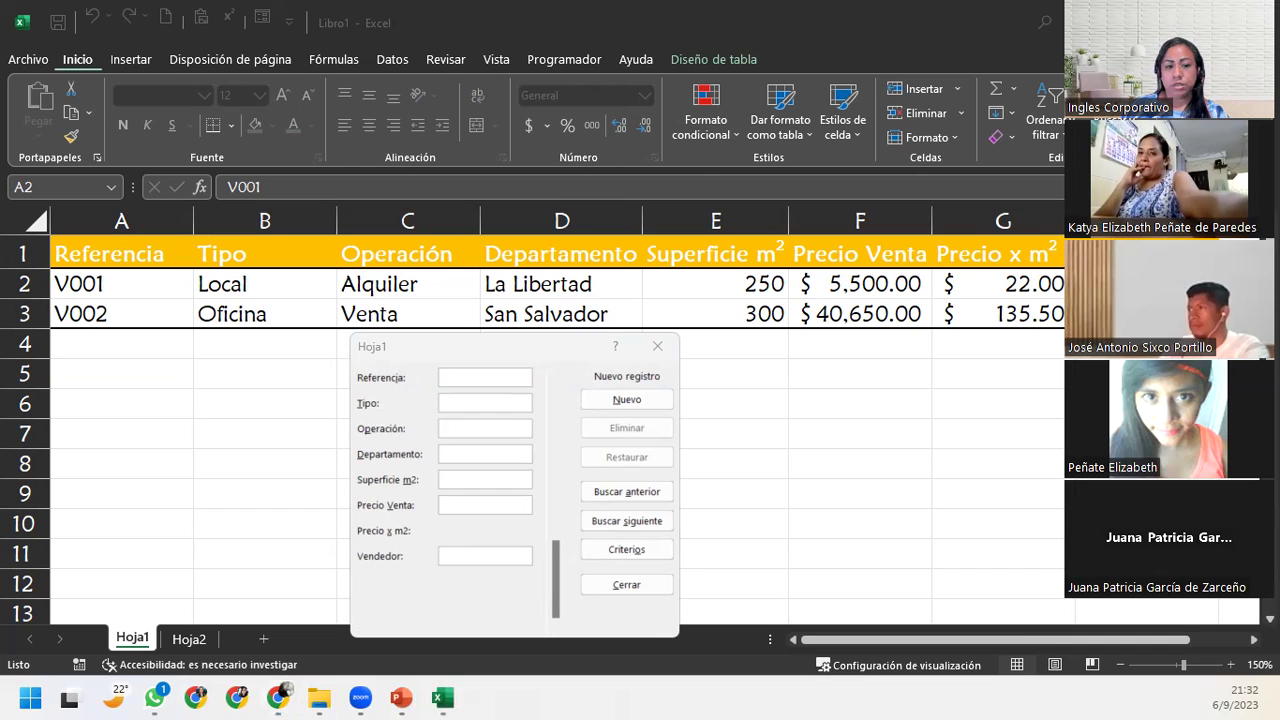
Step: Move the data form beside the table and enter reference V003 with type Industrial
click(535, 352)
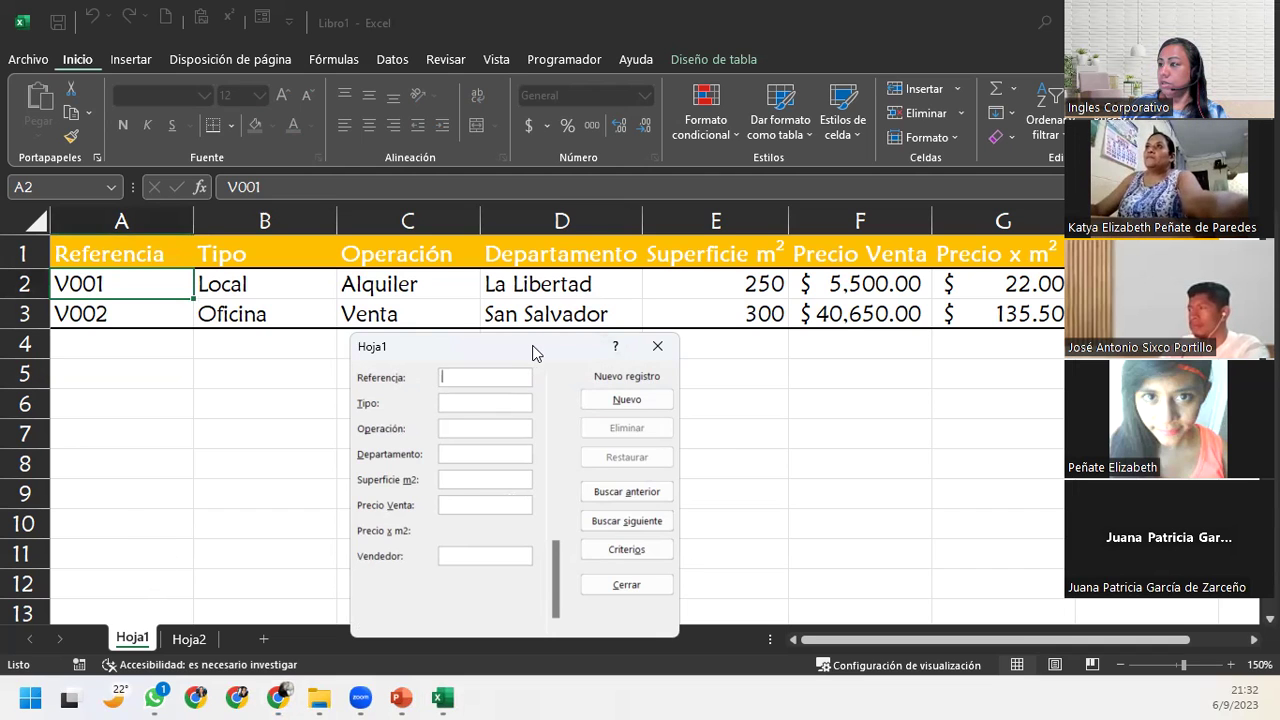
drag(532, 352, 566, 265)
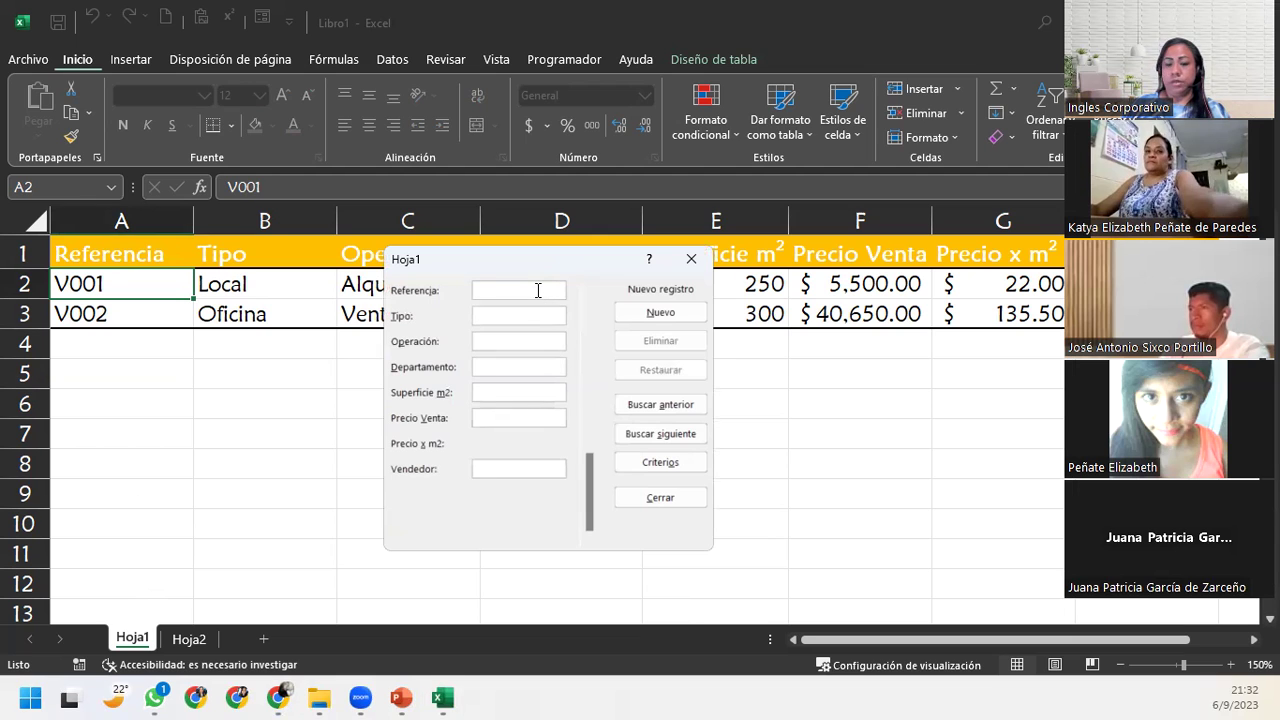
text(V003)
key(Tab)
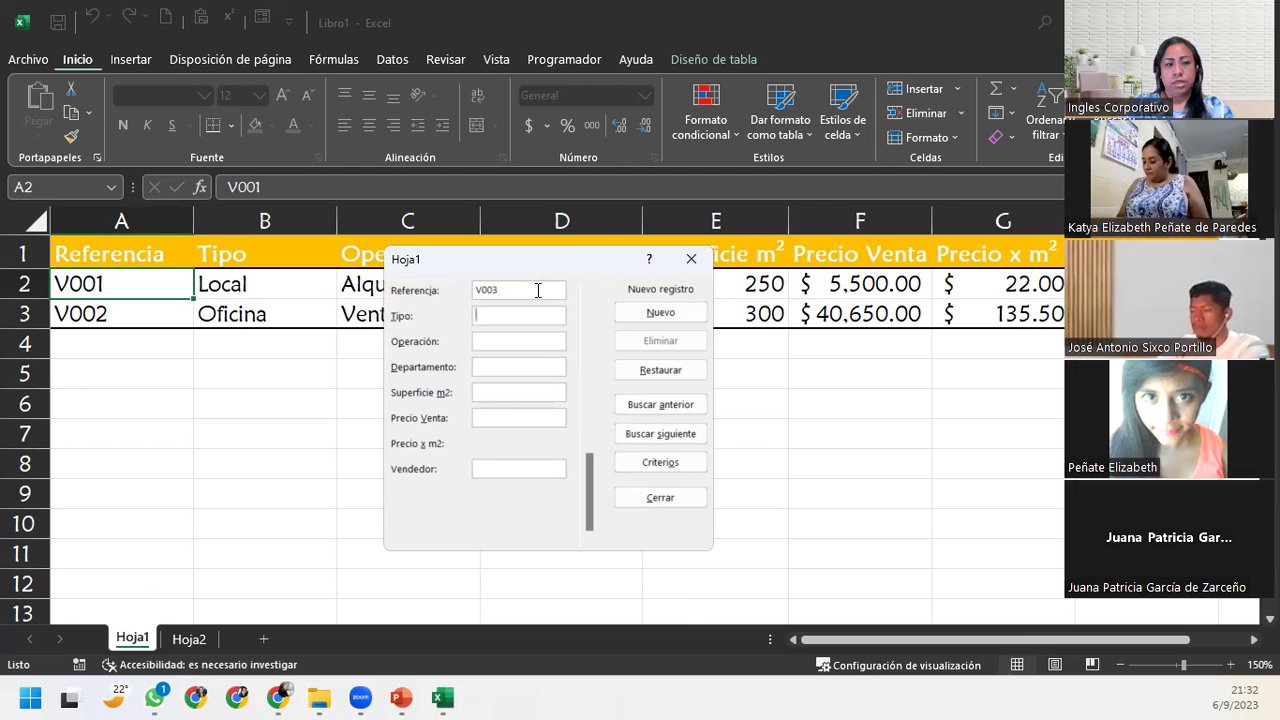
text(Industrial)
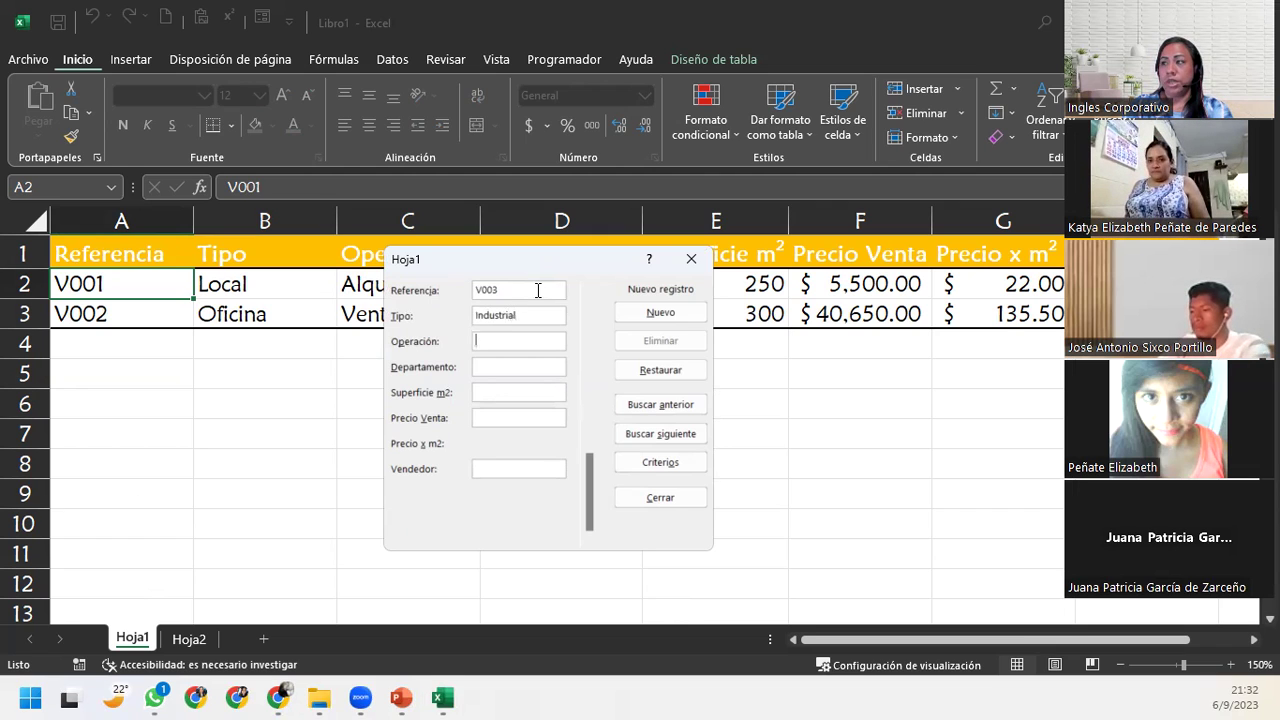
key(Tab)
Step: Fill in Alquiler, San Salvador, 228 m², price 2290 and the seller's name
key(BackSpace)
text(Alquile)
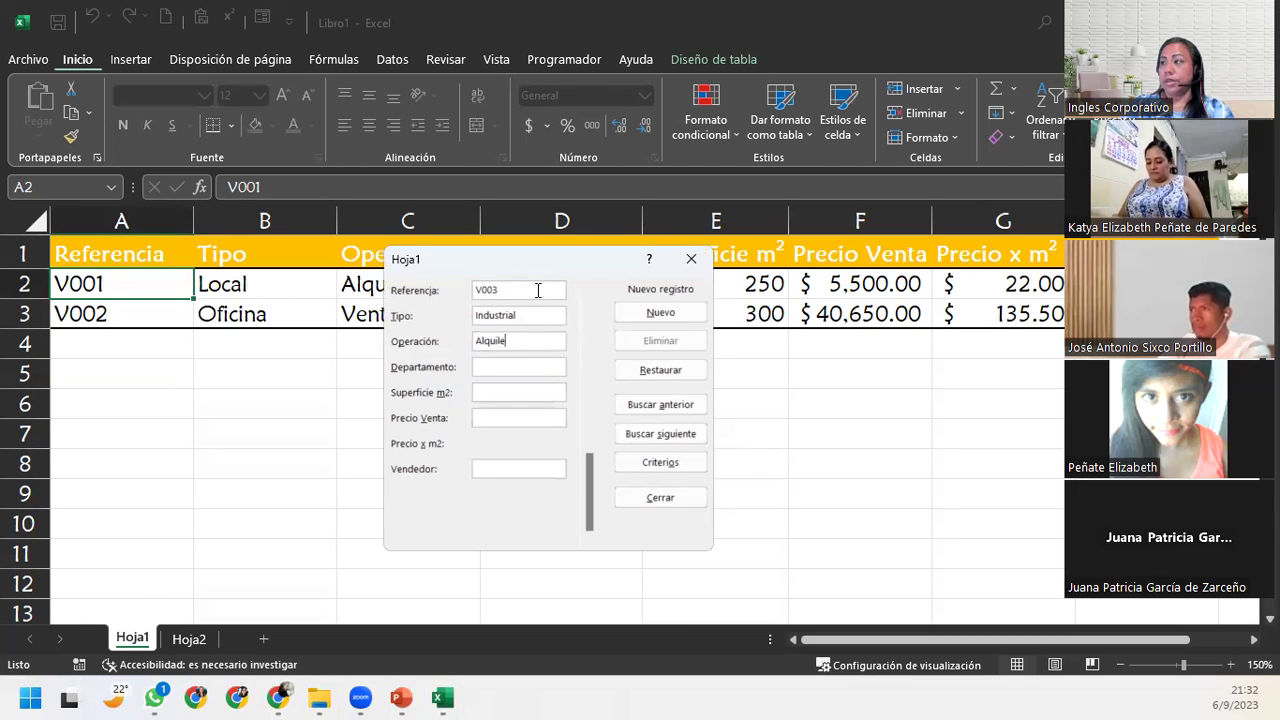
text(an Salvador)
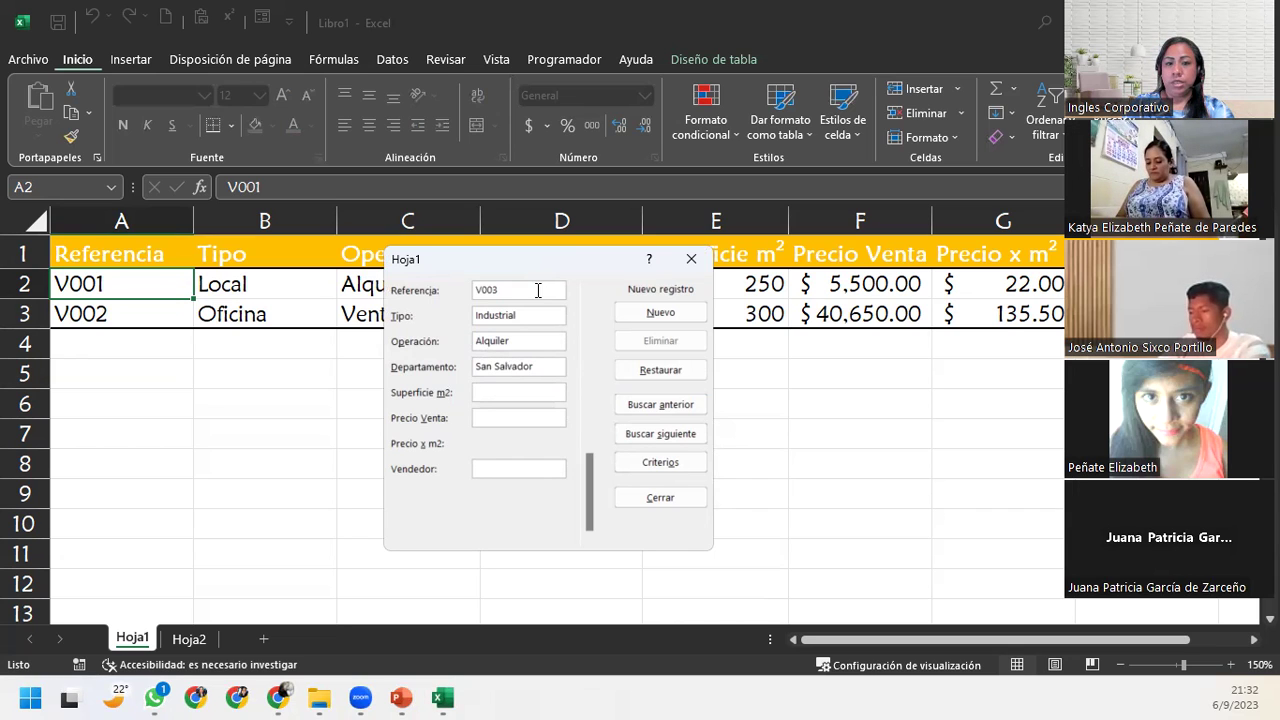
text(28)
key(Tab)
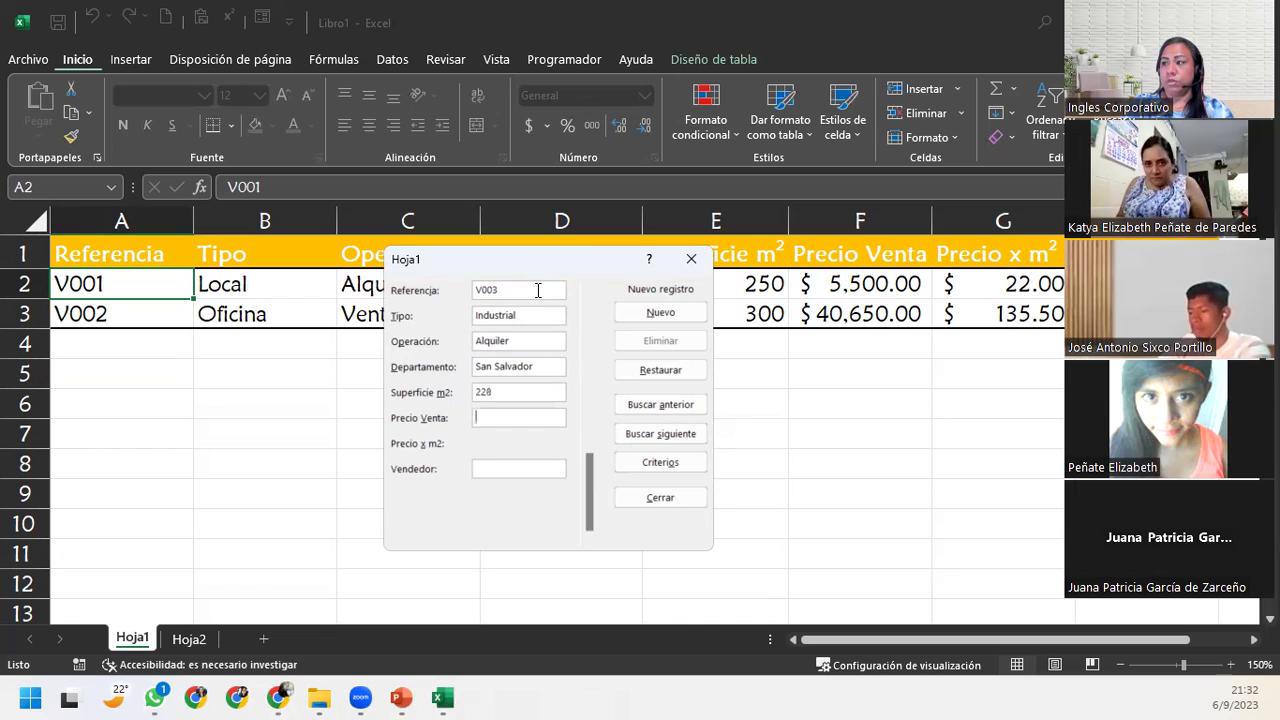
text(2290)
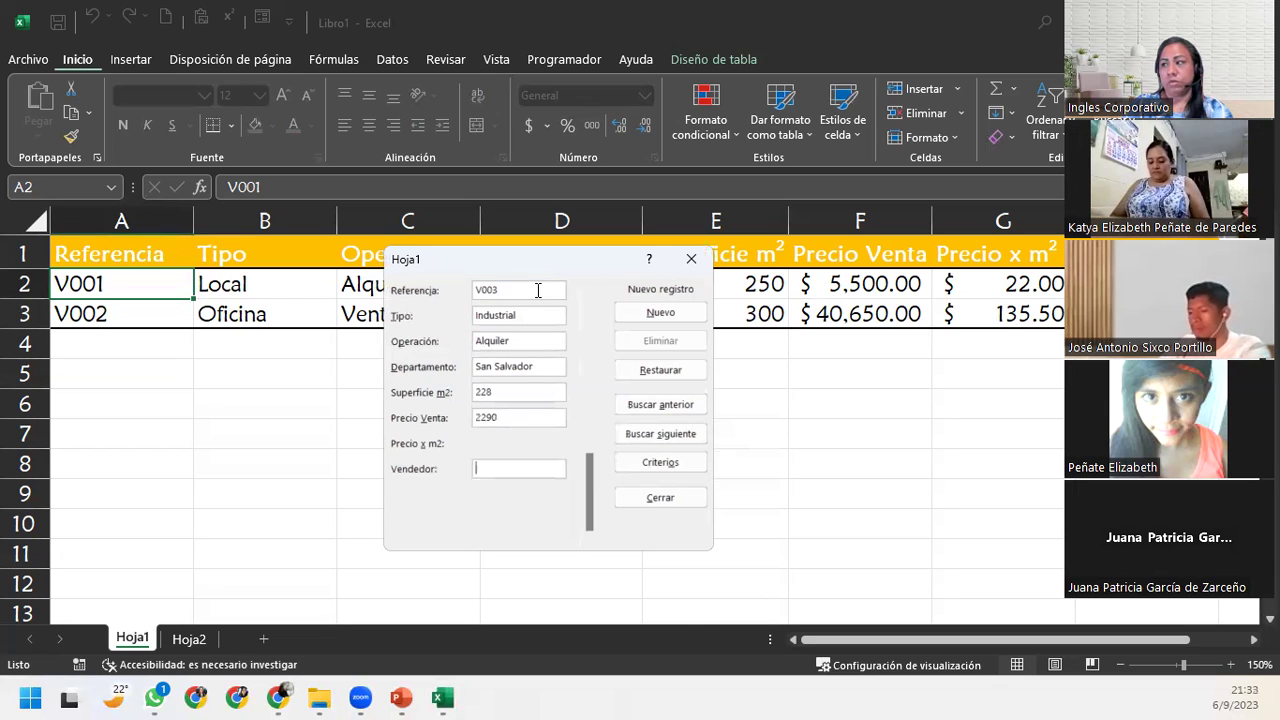
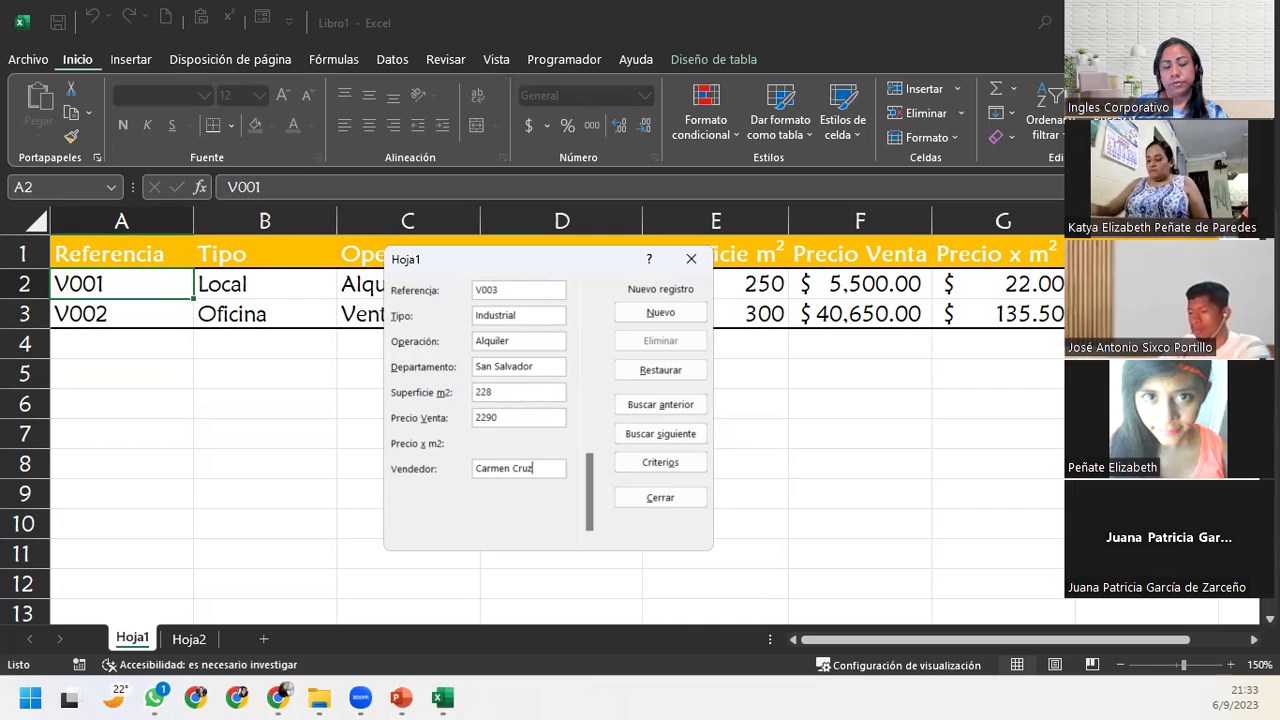
key(alt+Tab)
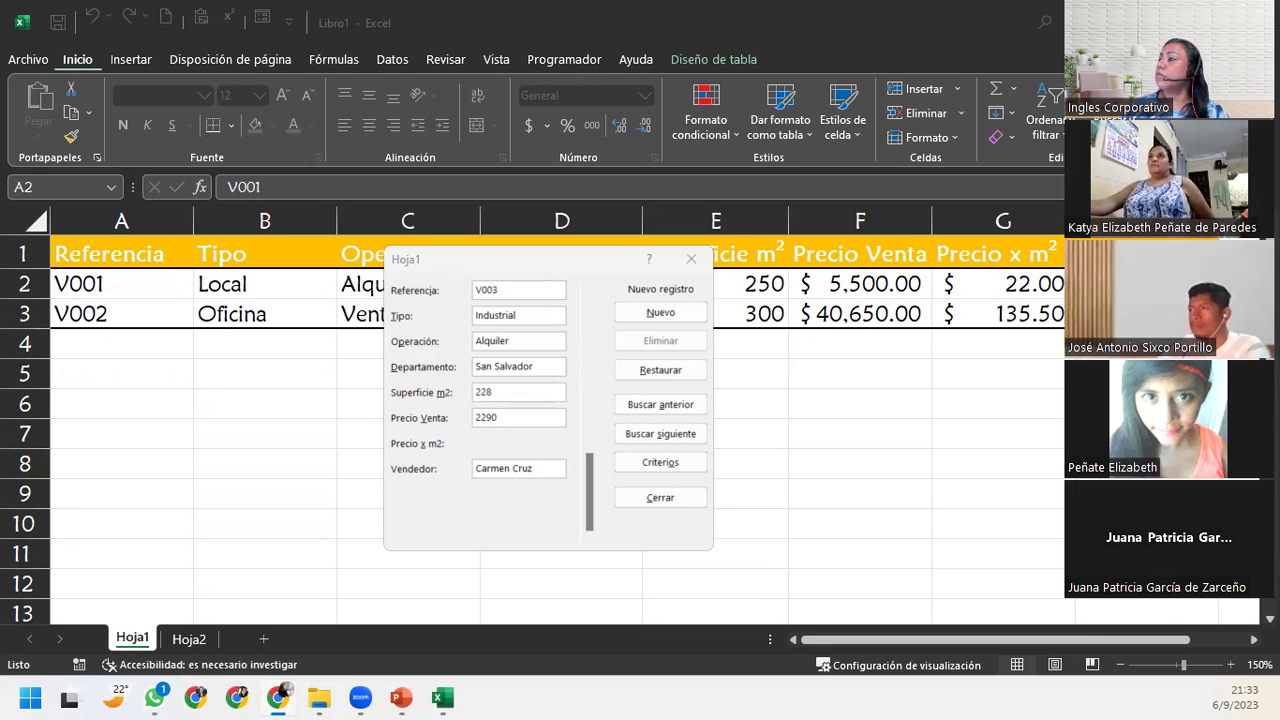
Step: Add the V003 record to the table and page back to record V001
click(652, 318)
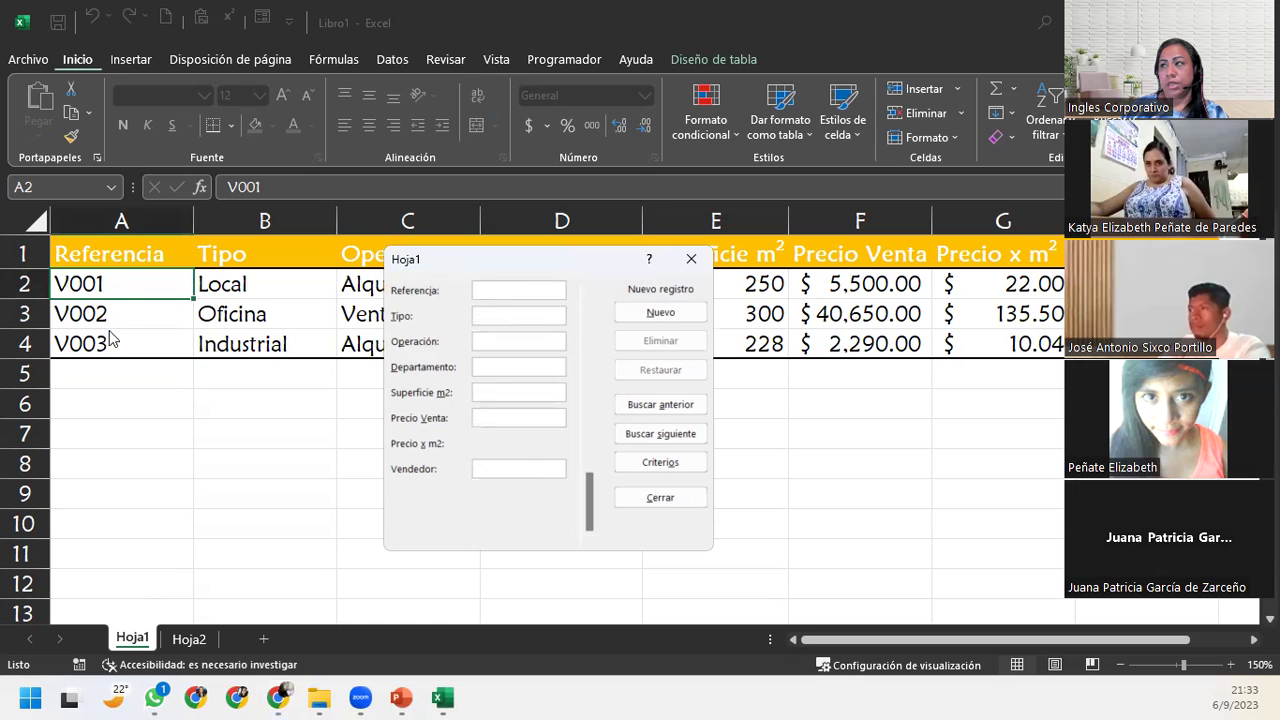
click(589, 290)
click(589, 290)
click(589, 290)
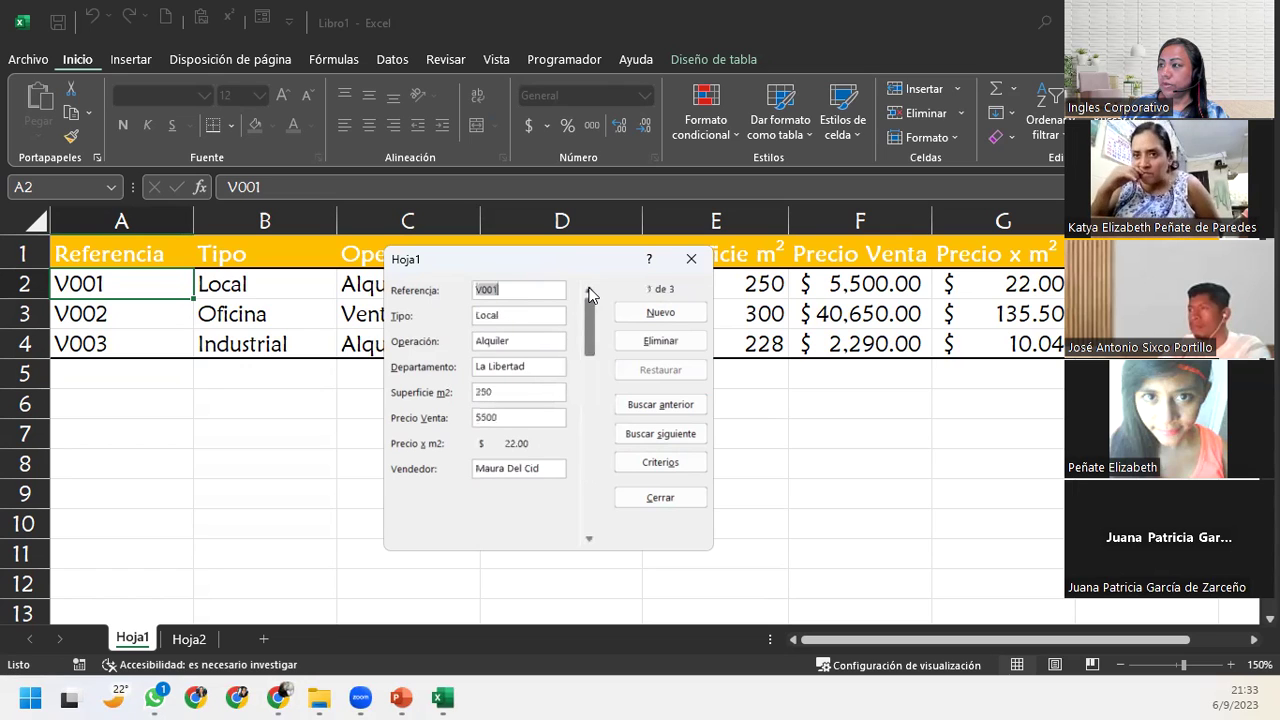
Step: Step forward through V002 and V003 to a blank record in the data form
click(589, 538)
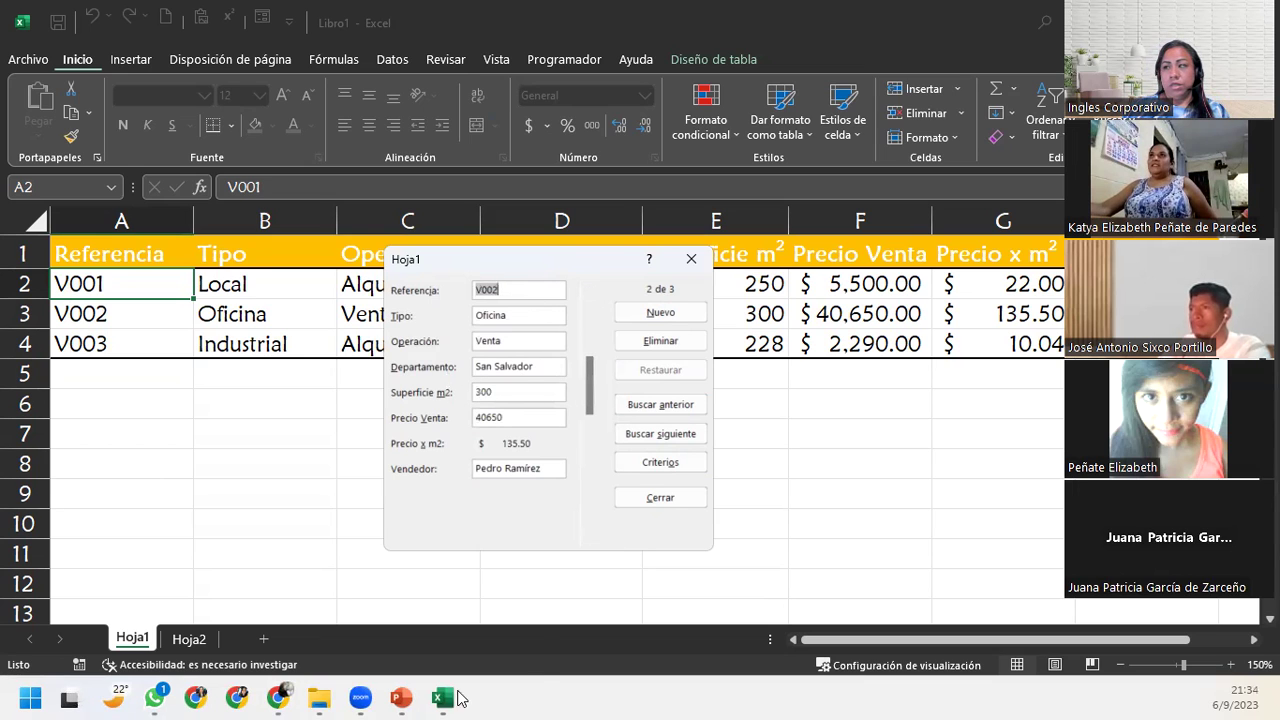
click(589, 538)
click(589, 538)
drag(590, 508, 590, 292)
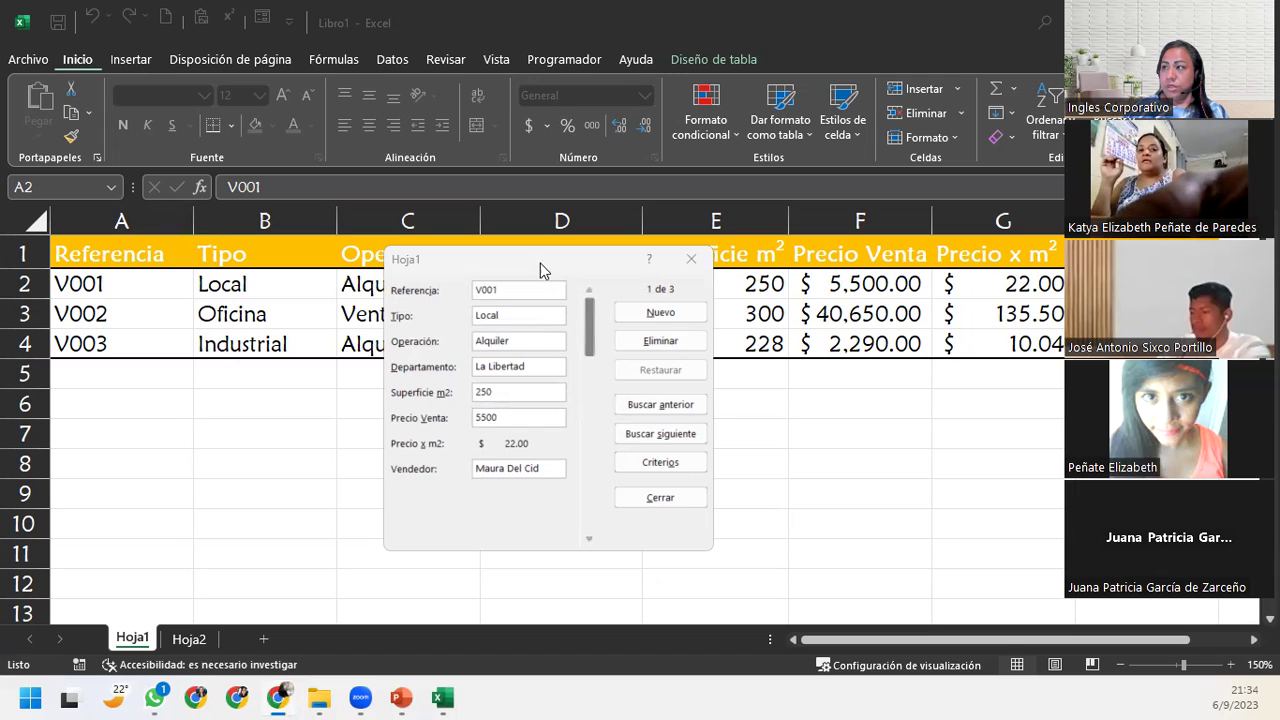
click(510, 288)
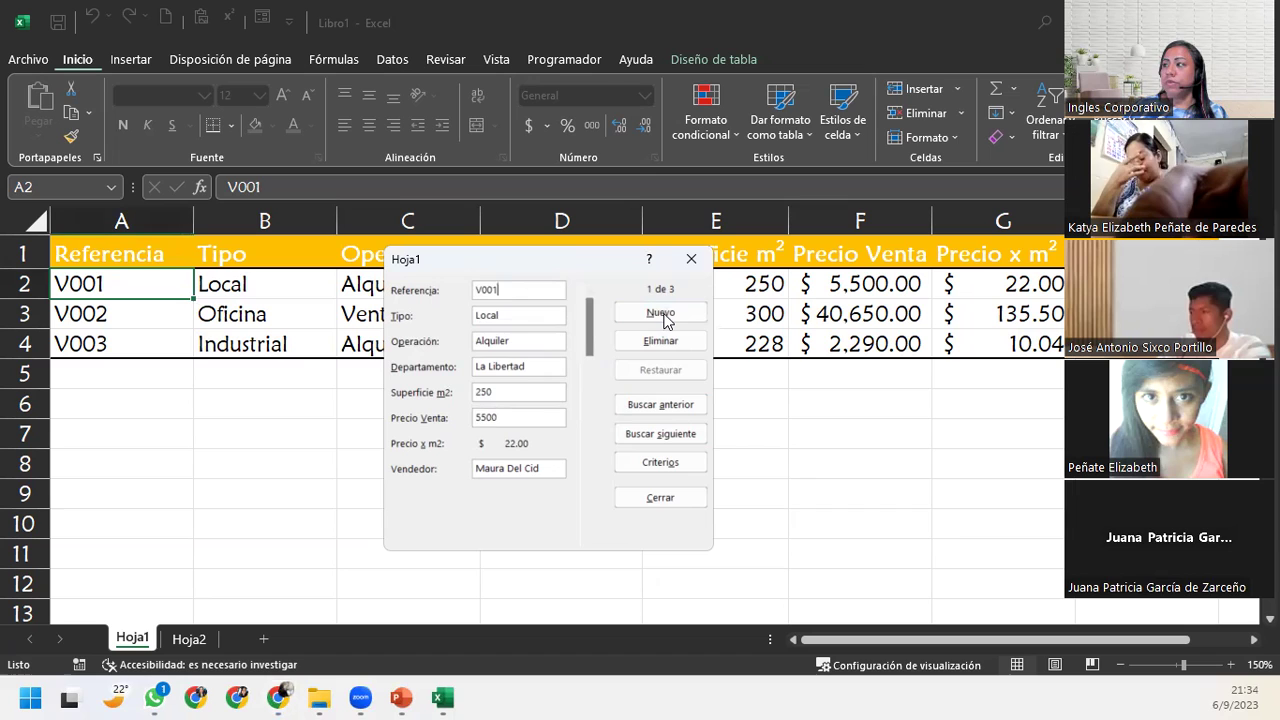
Step: Start a new blank record and enter V004, Casa, Alquiler
click(662, 316)
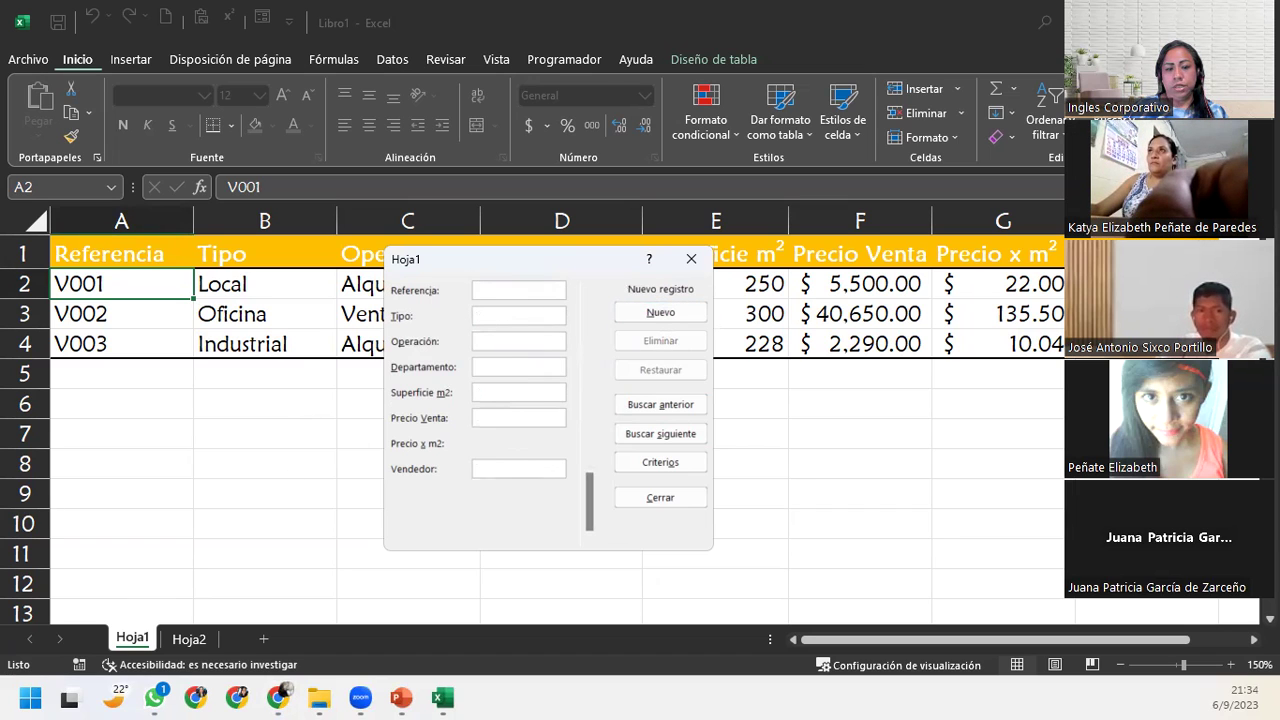
click(815, 410)
click(539, 289)
text(V)
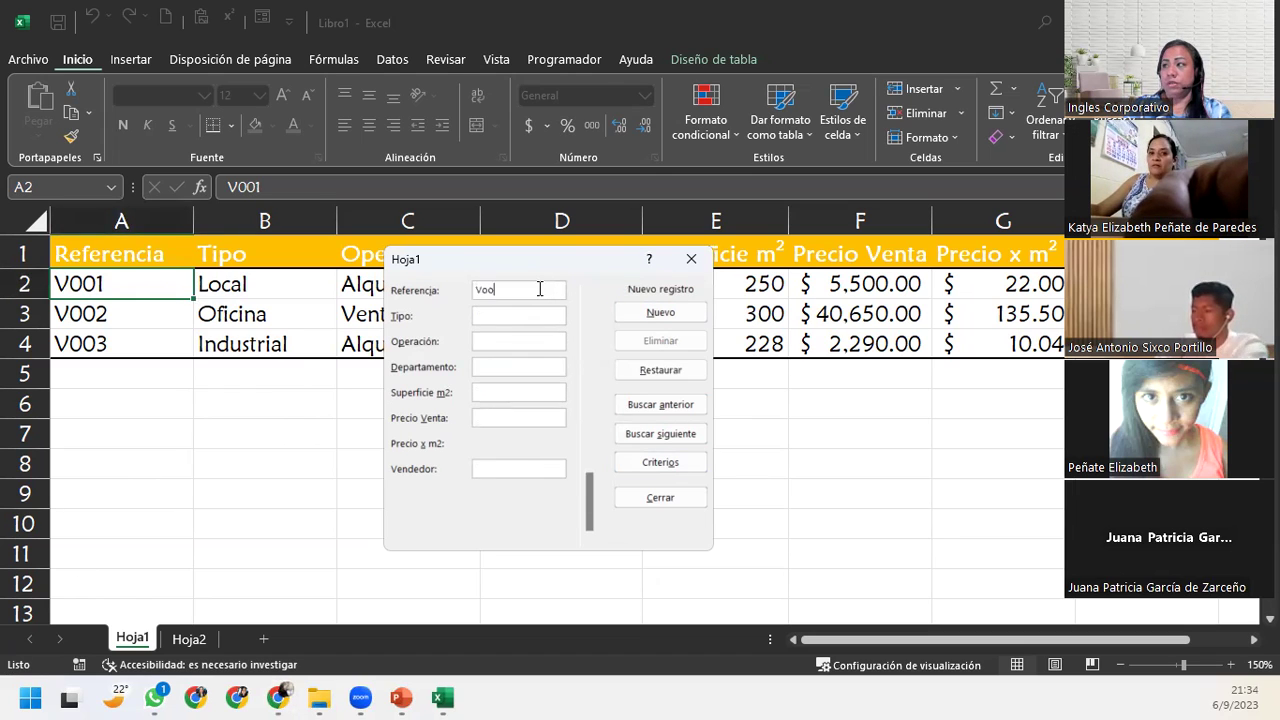
text(004)
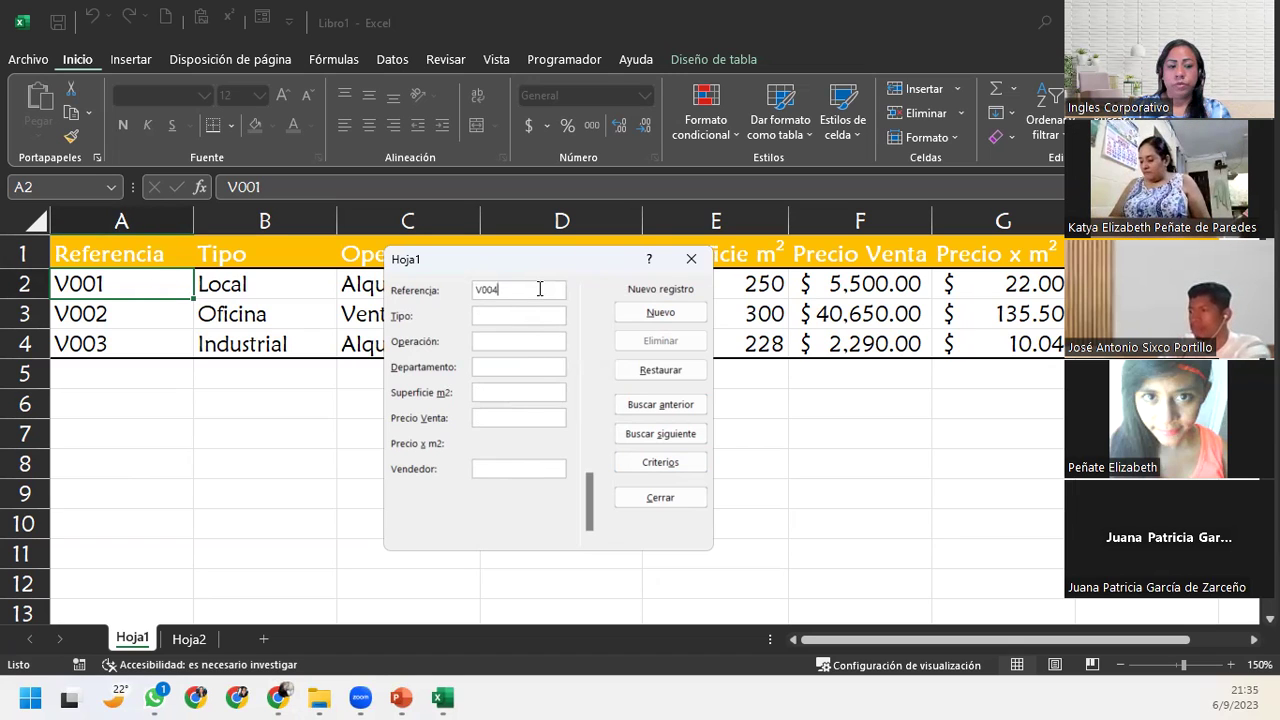
key(Tab)
text(Casa)
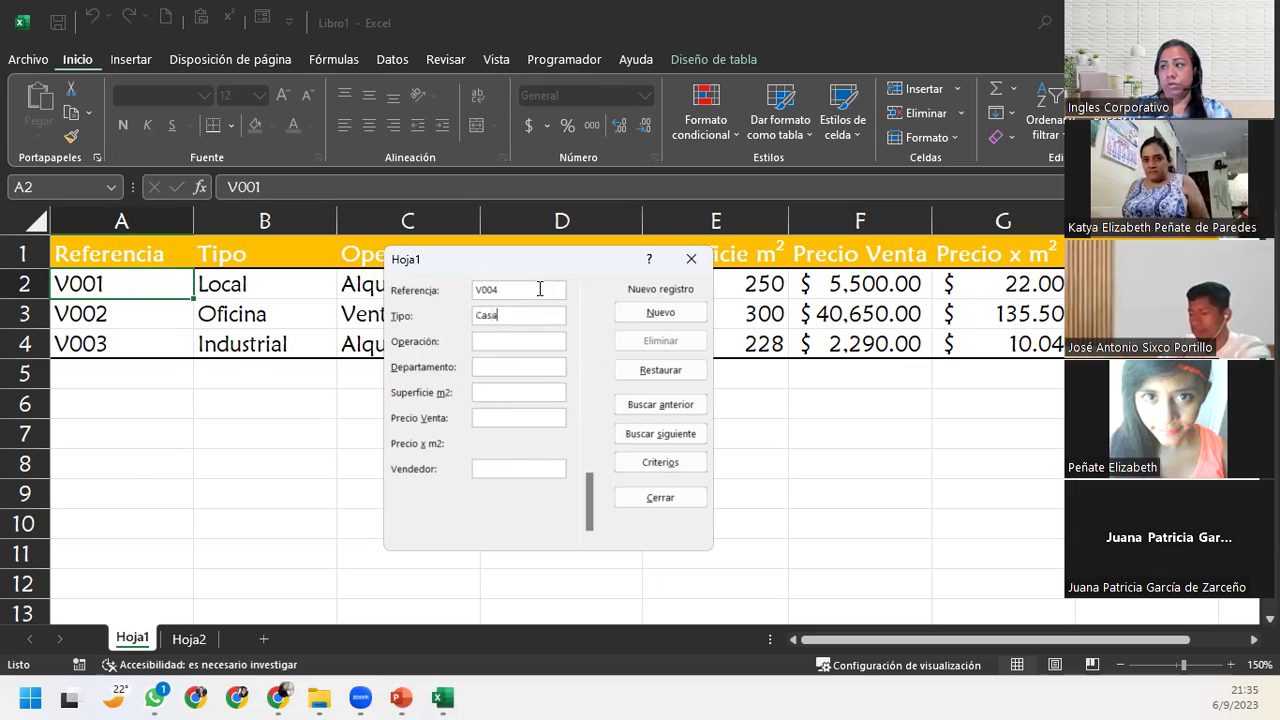
text(Alquiler)
Step: Enter Santa Ana, 80 m², price 500 and a placeholder seller name for V004
key(Tab)
text(Sant)
text(Ana)
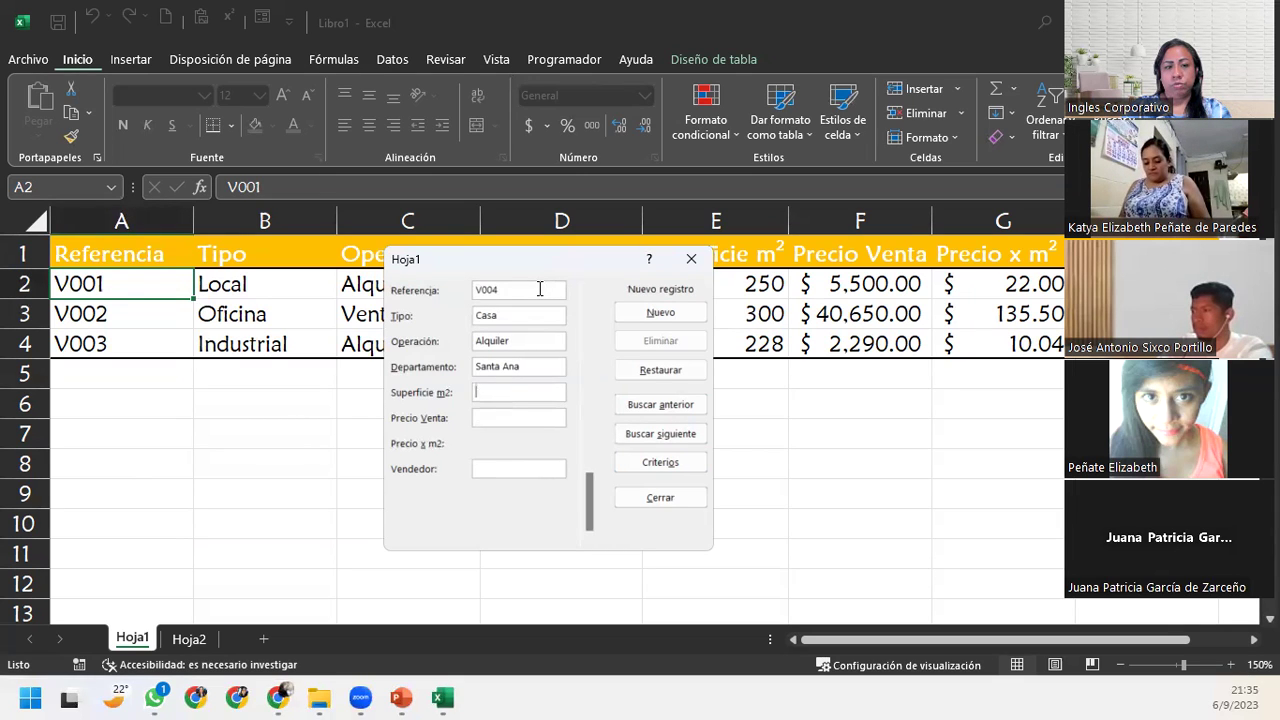
text(80)
key(Tab)
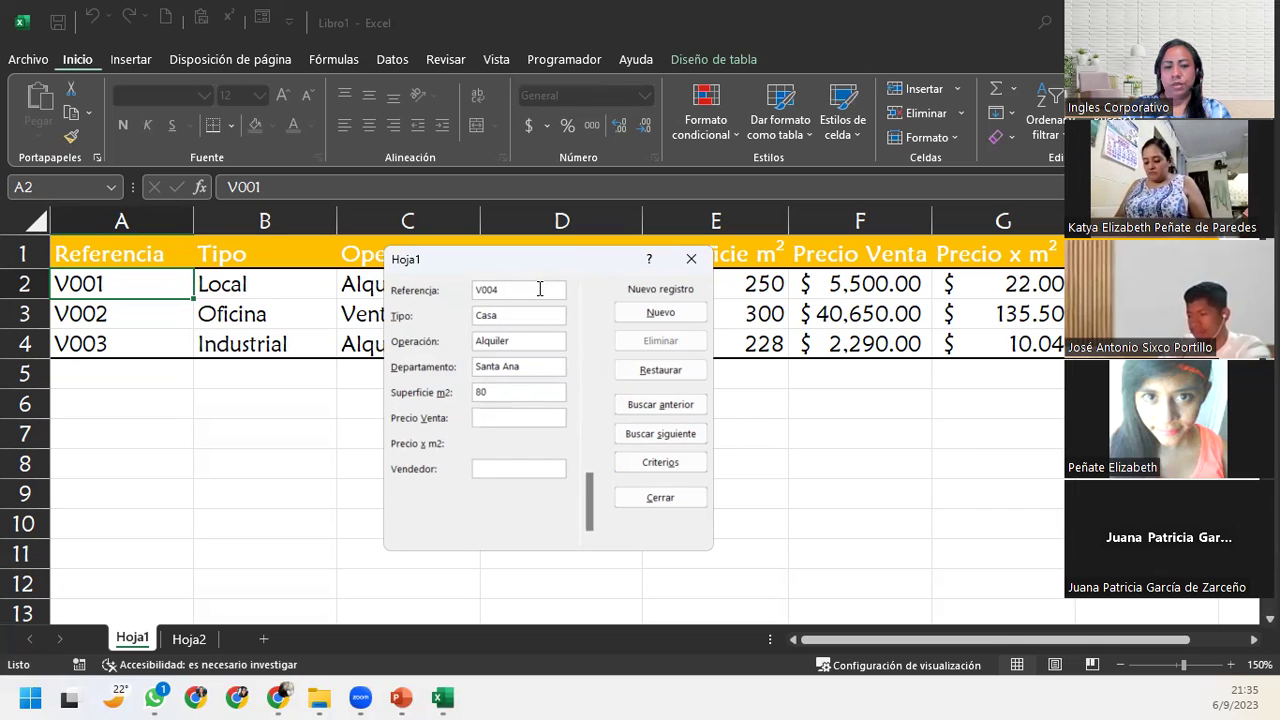
text(500)
key(Tab)
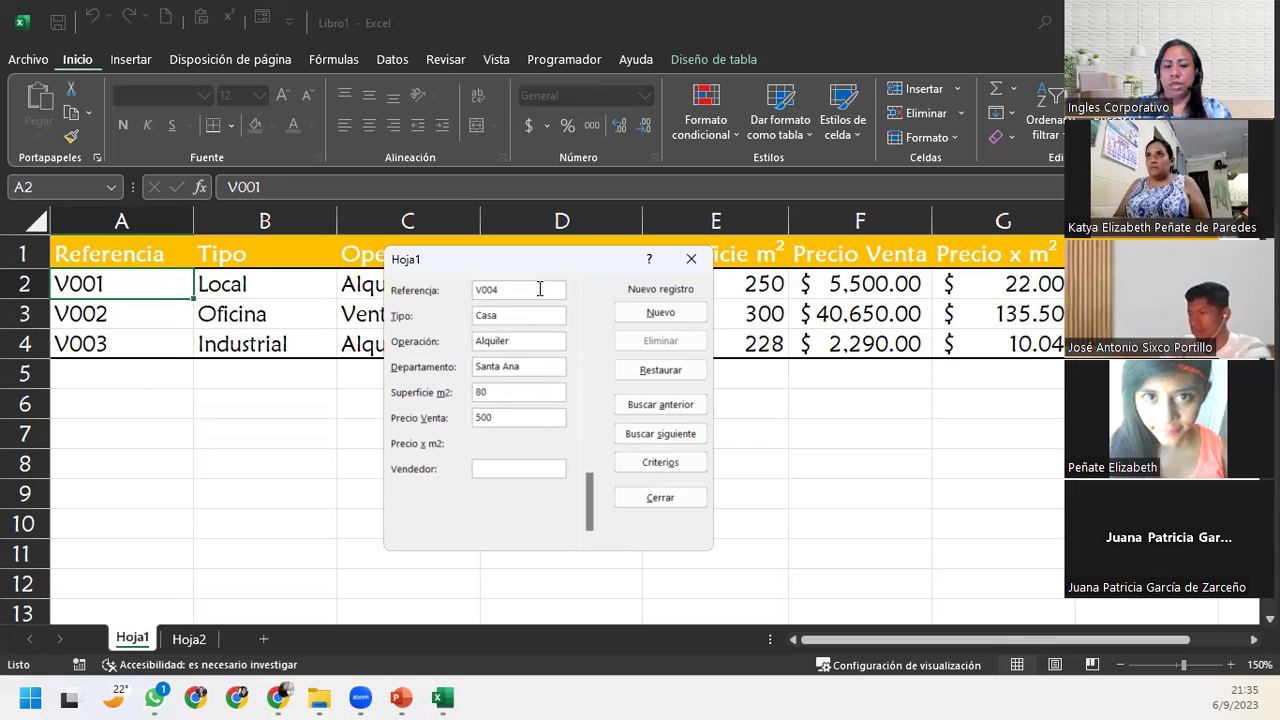
text(m)
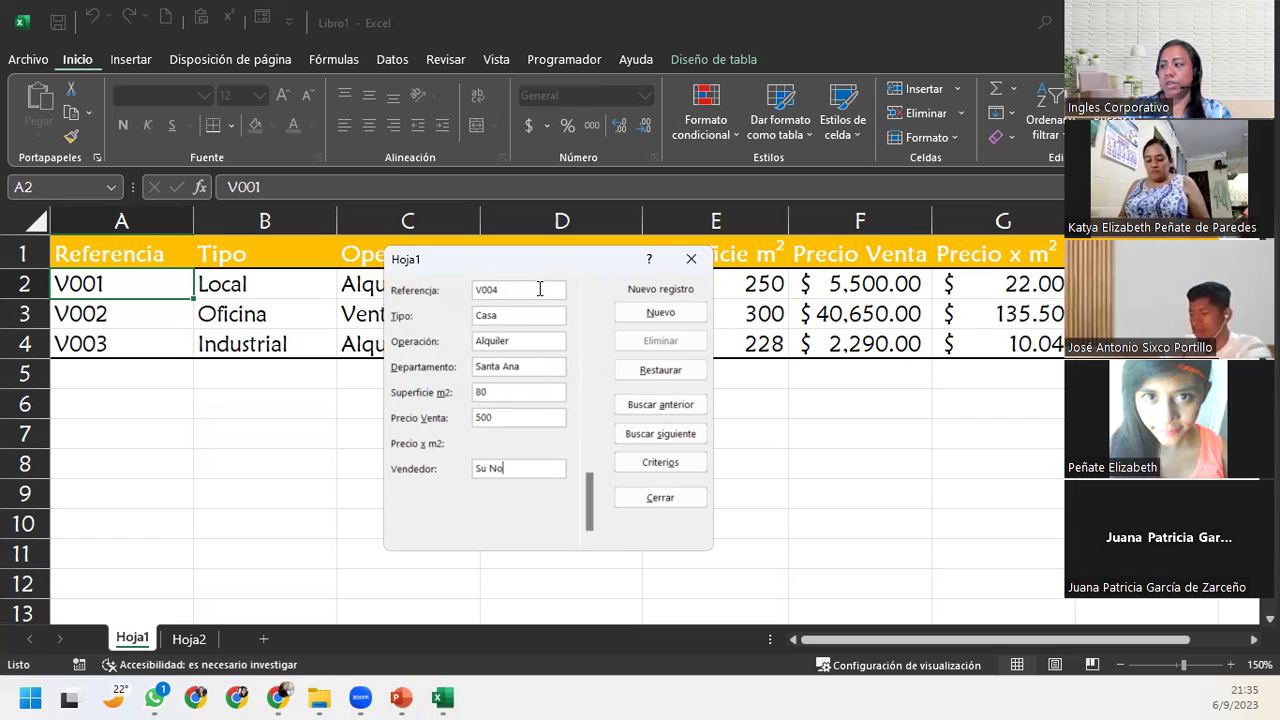
text(bre)
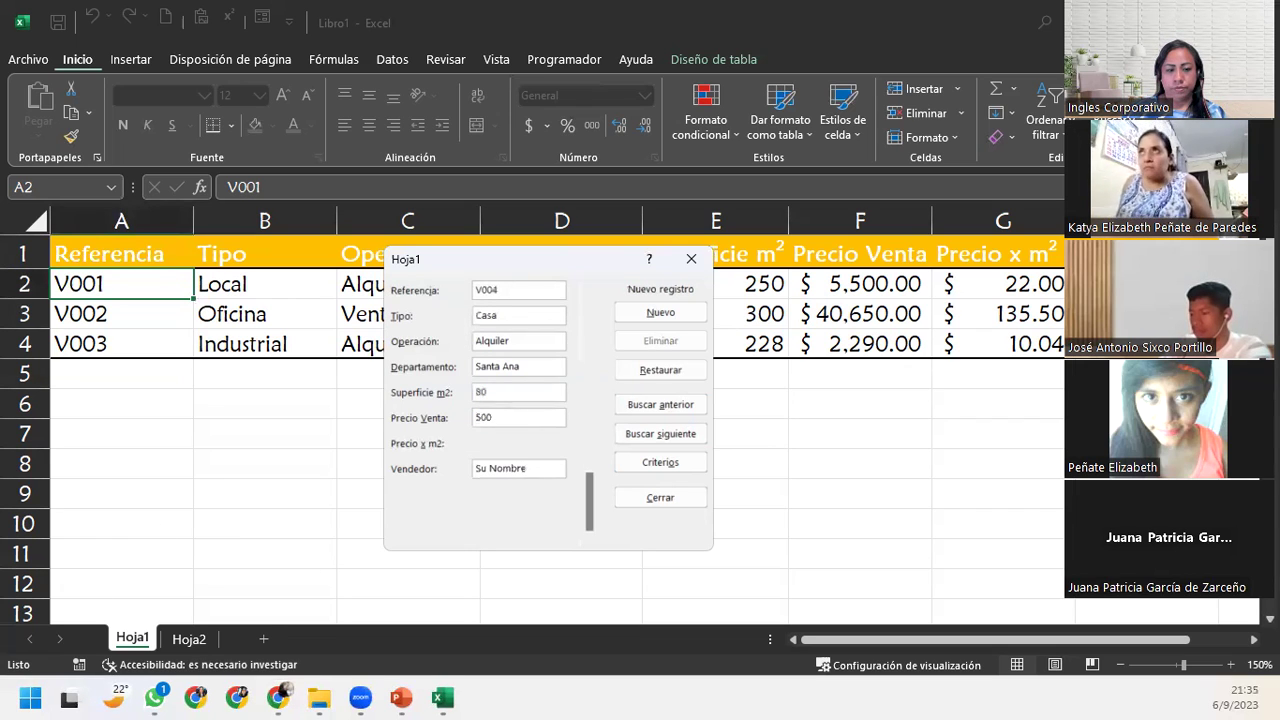
key(alt+Tab)
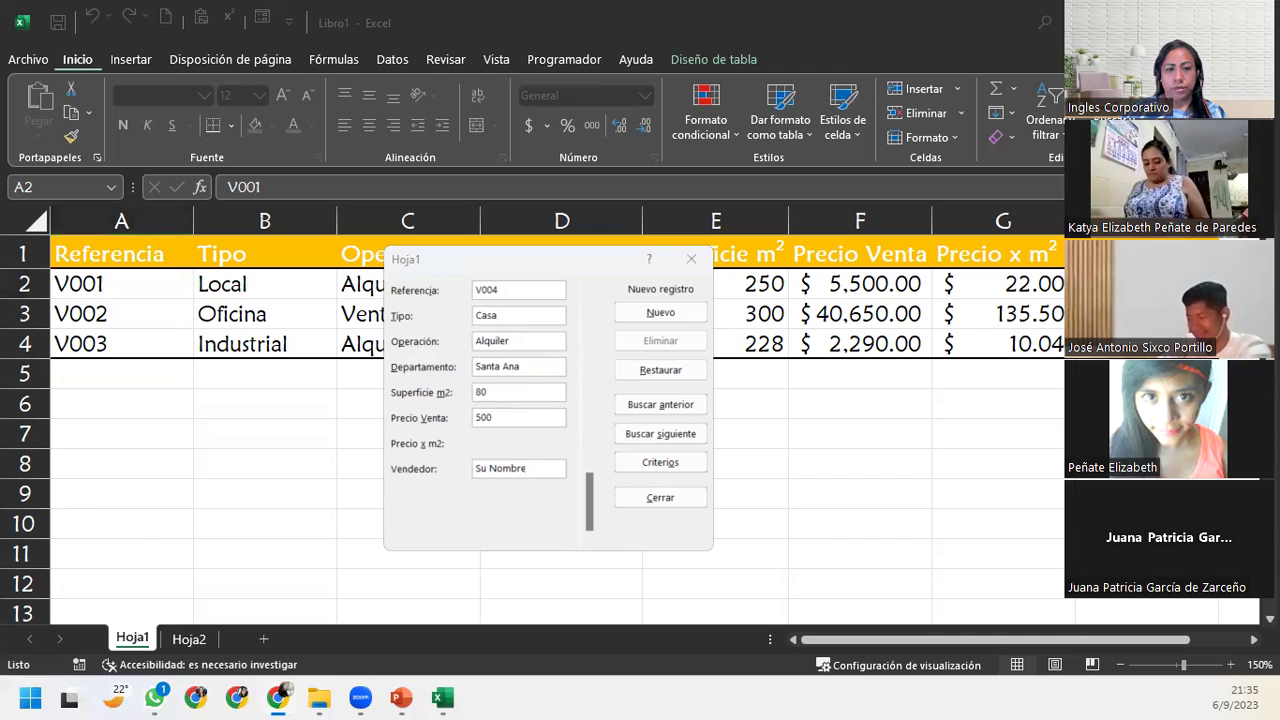
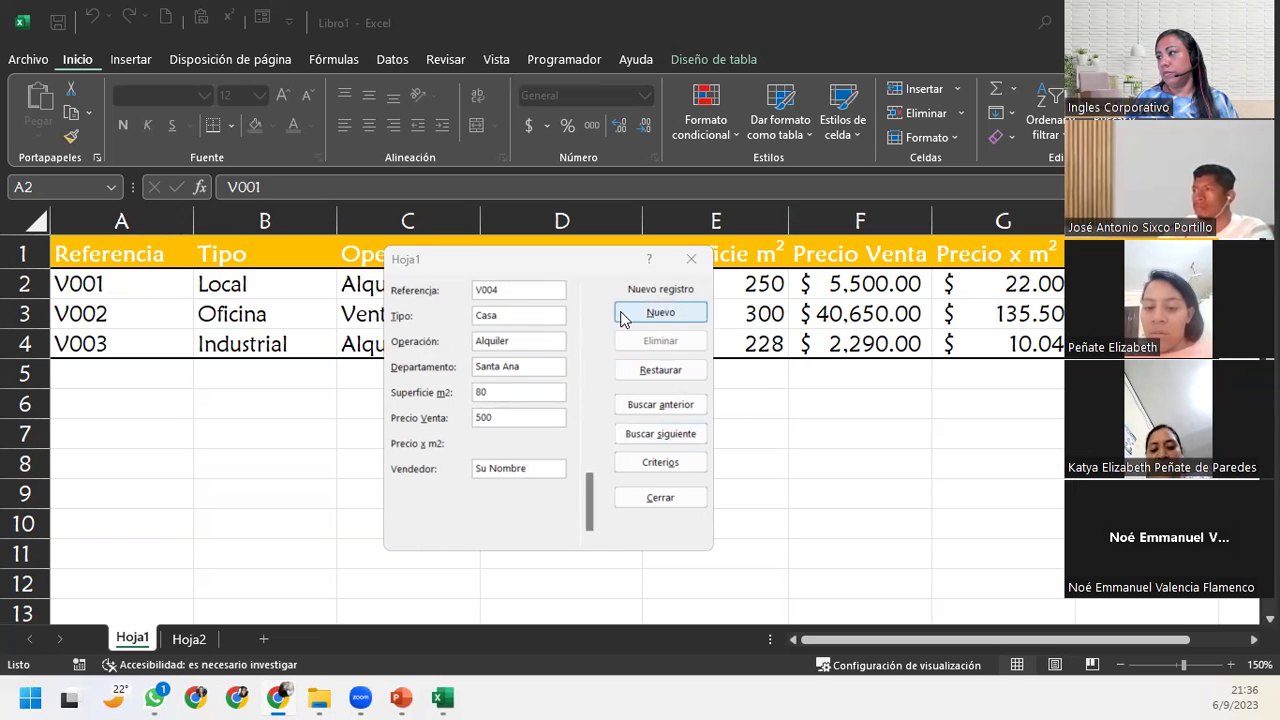
Step: Save the V004 record, then change record 1's seller surname to Magaña
click(621, 316)
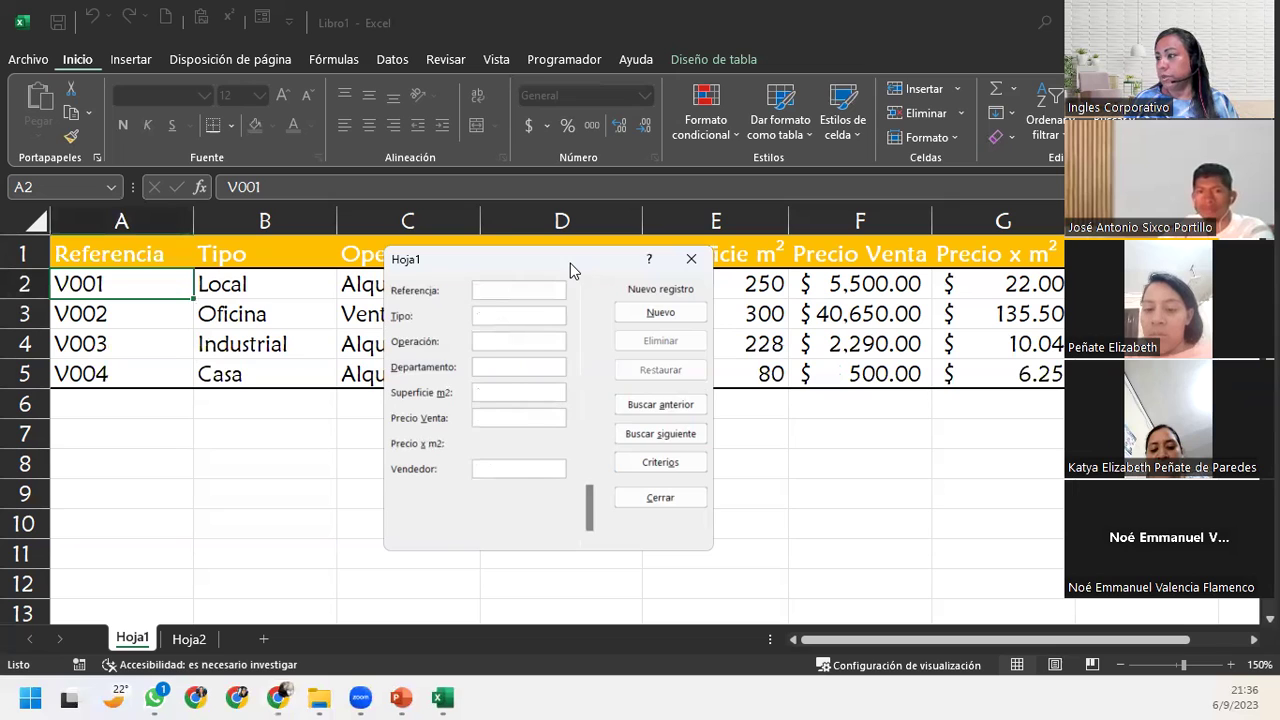
drag(570, 263, 416, 321)
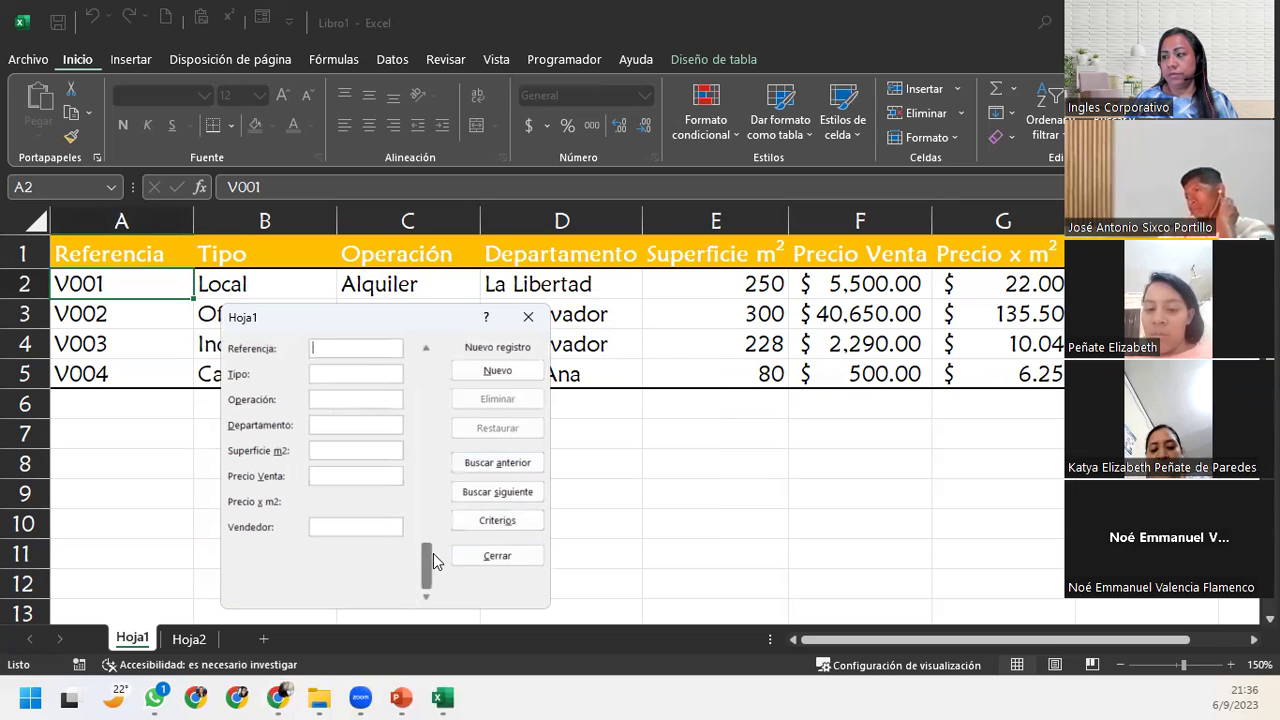
drag(433, 561, 426, 365)
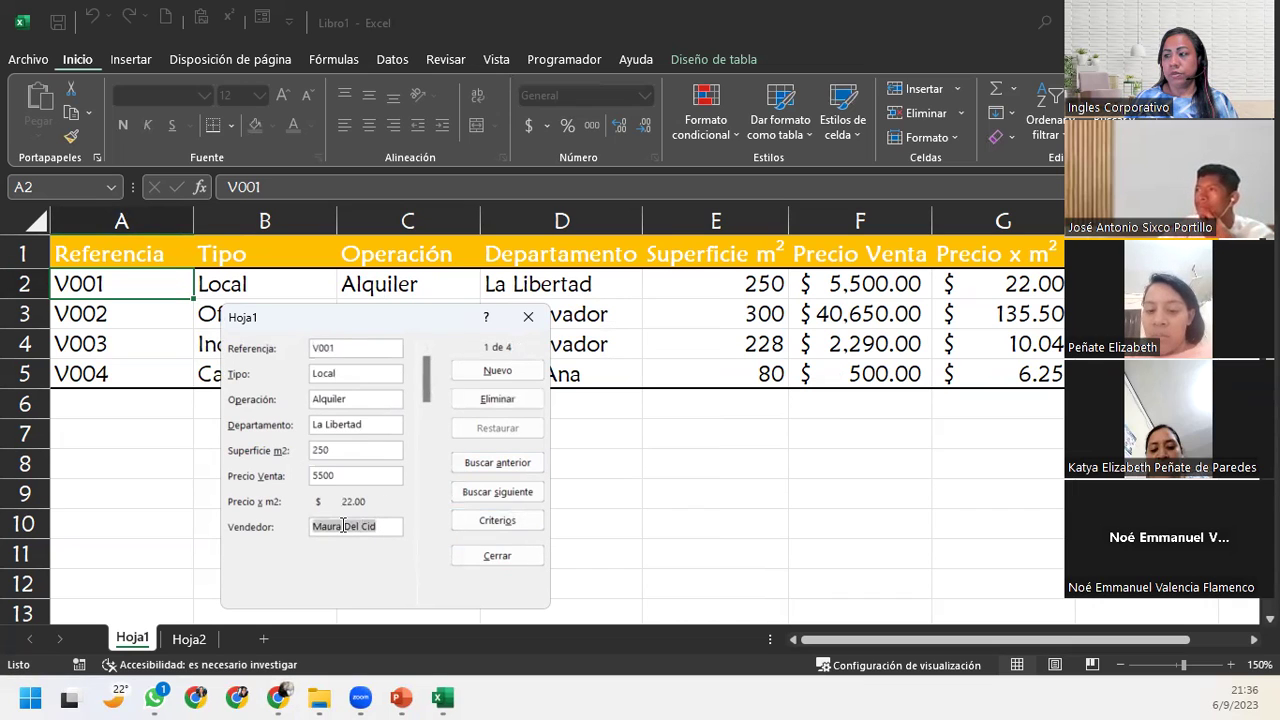
drag(388, 527, 348, 525)
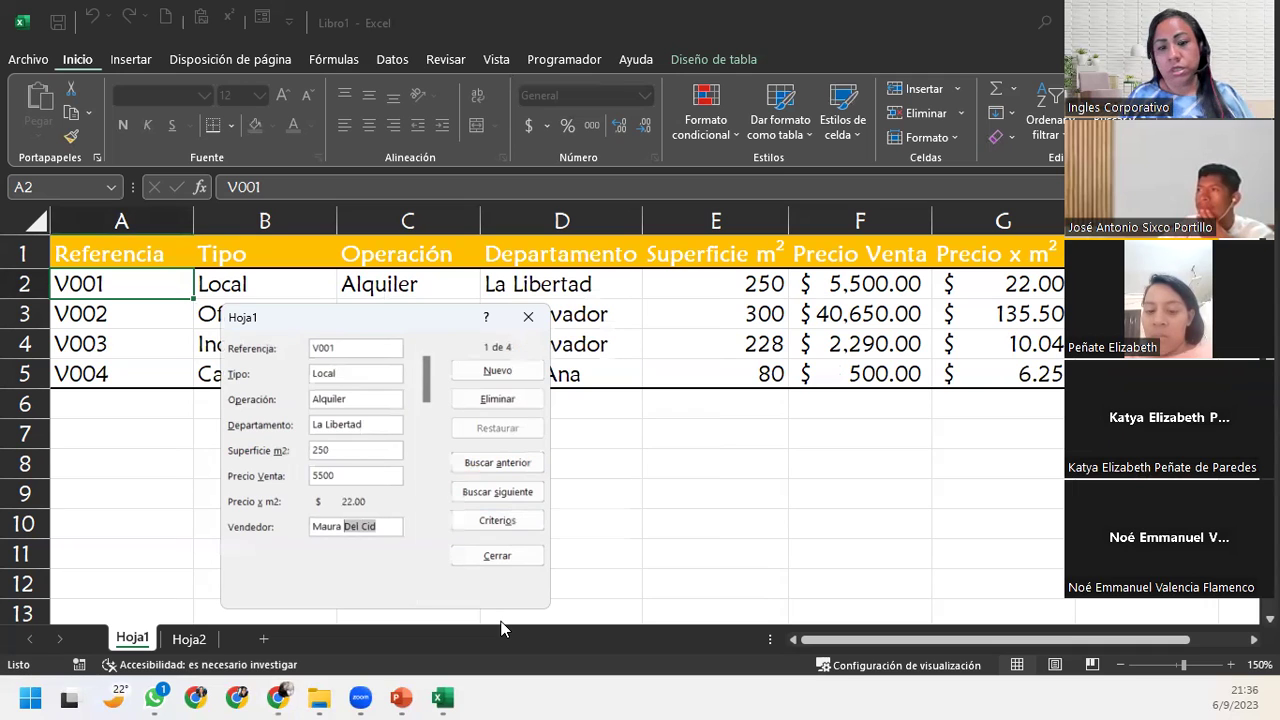
text(Magaña)
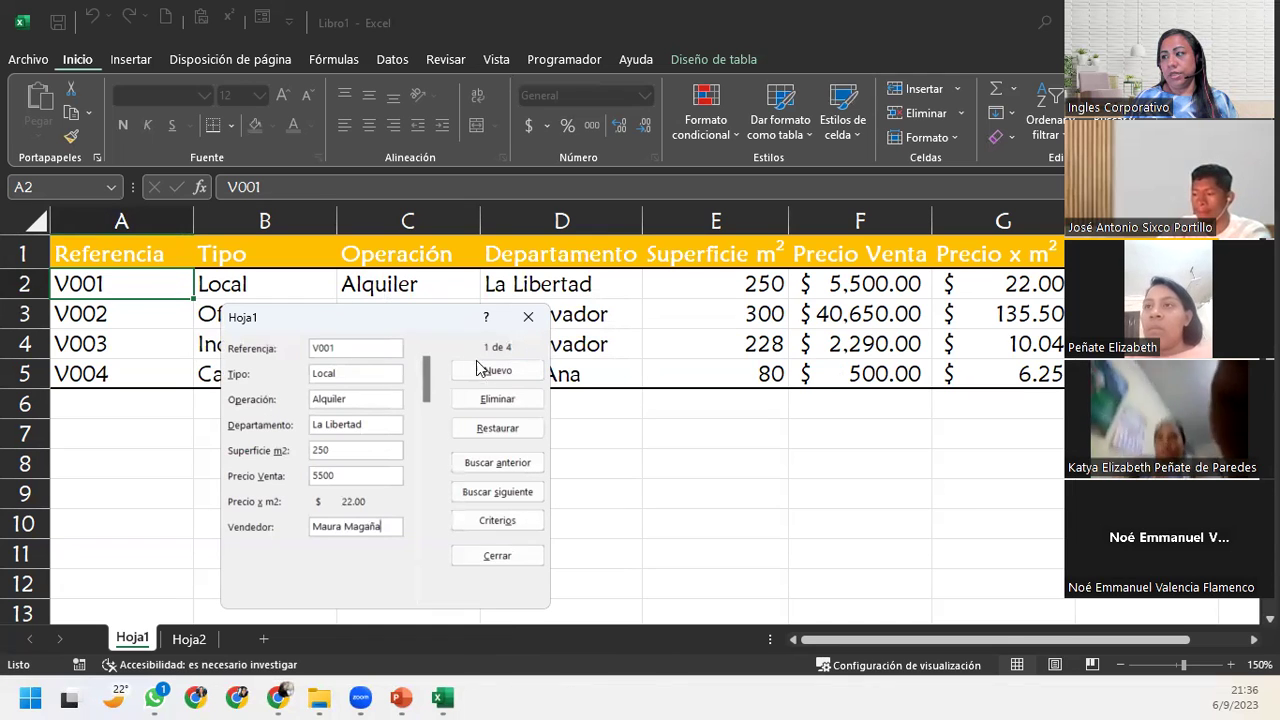
click(382, 478)
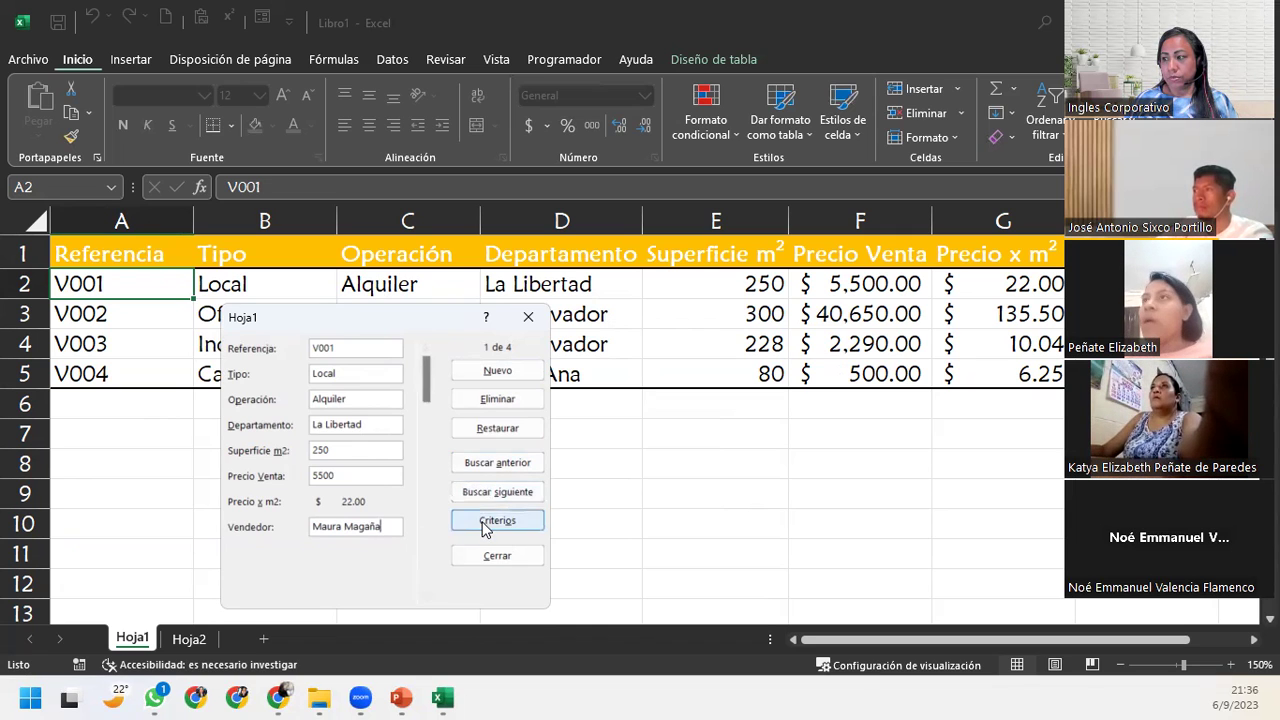
Step: Switch the data form to Criterios mode, then close it
click(484, 523)
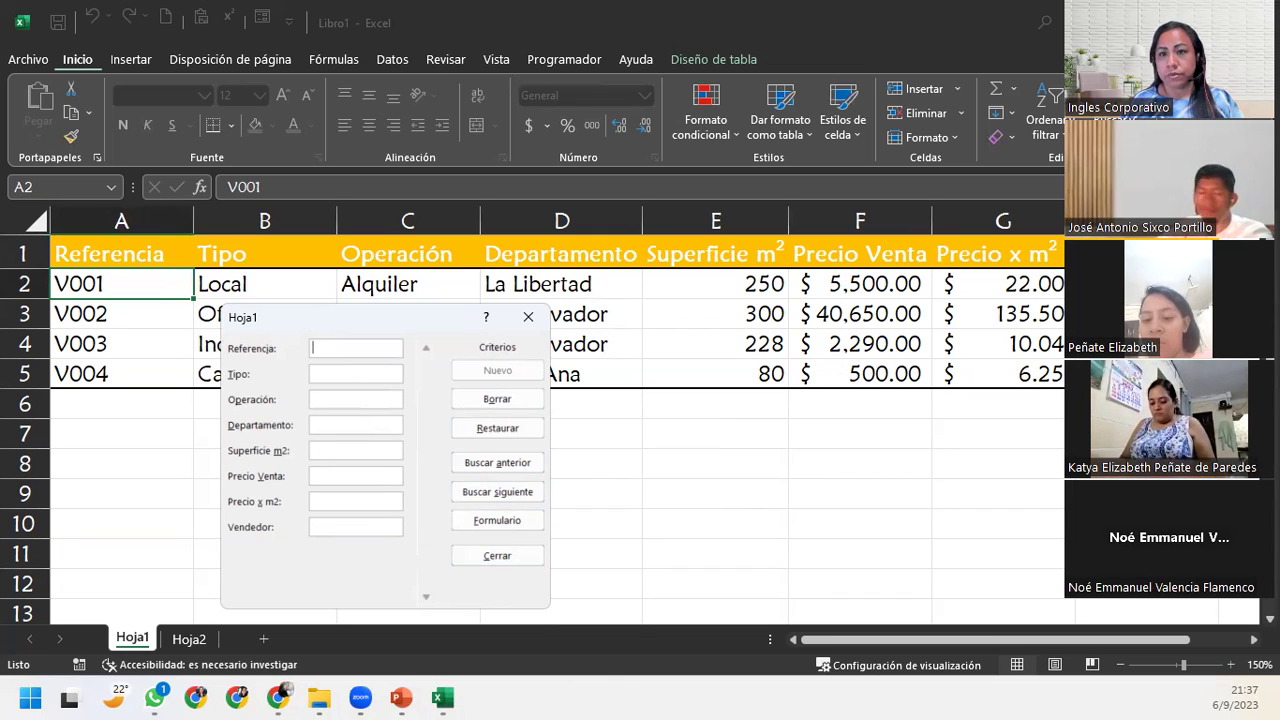
key(alt+Tab)
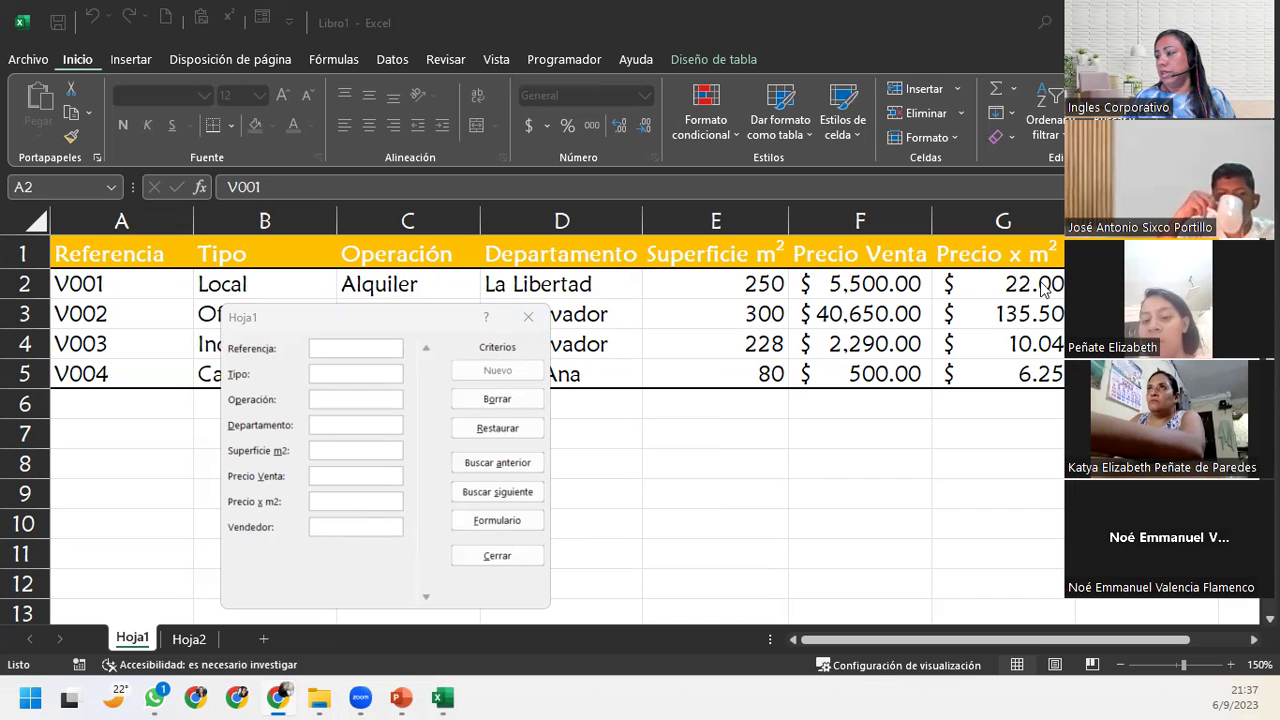
click(420, 355)
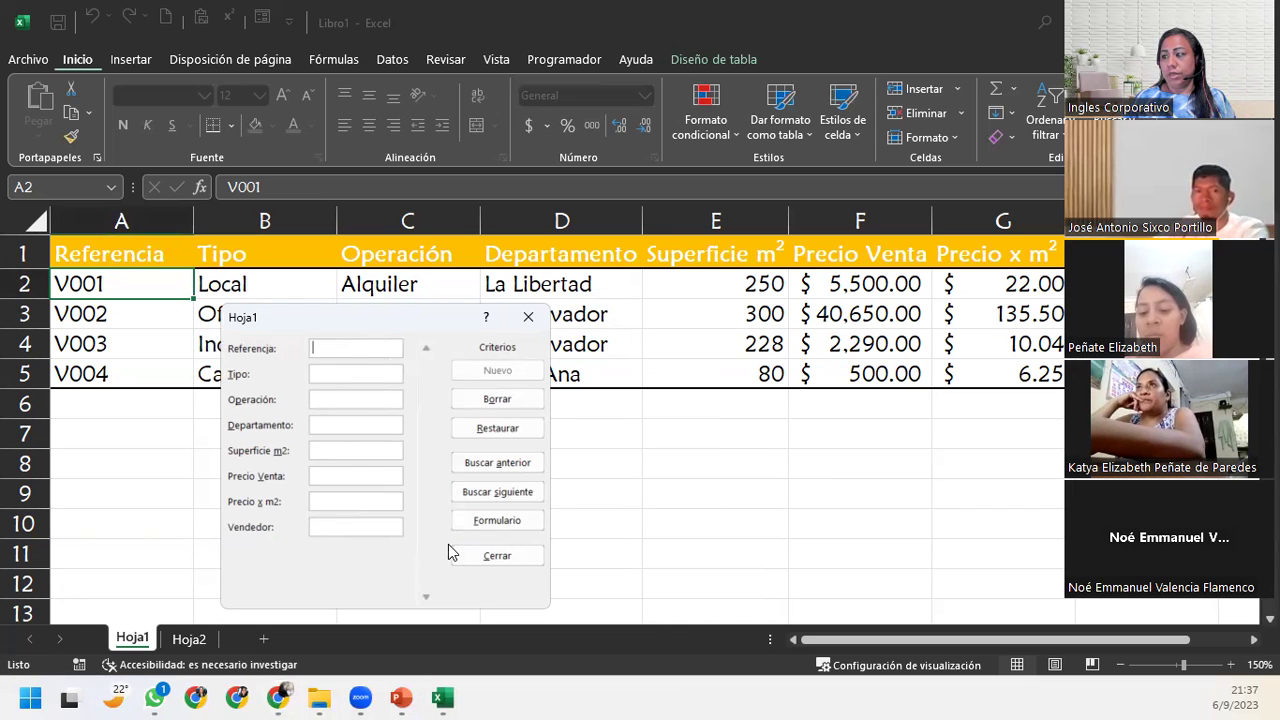
click(528, 316)
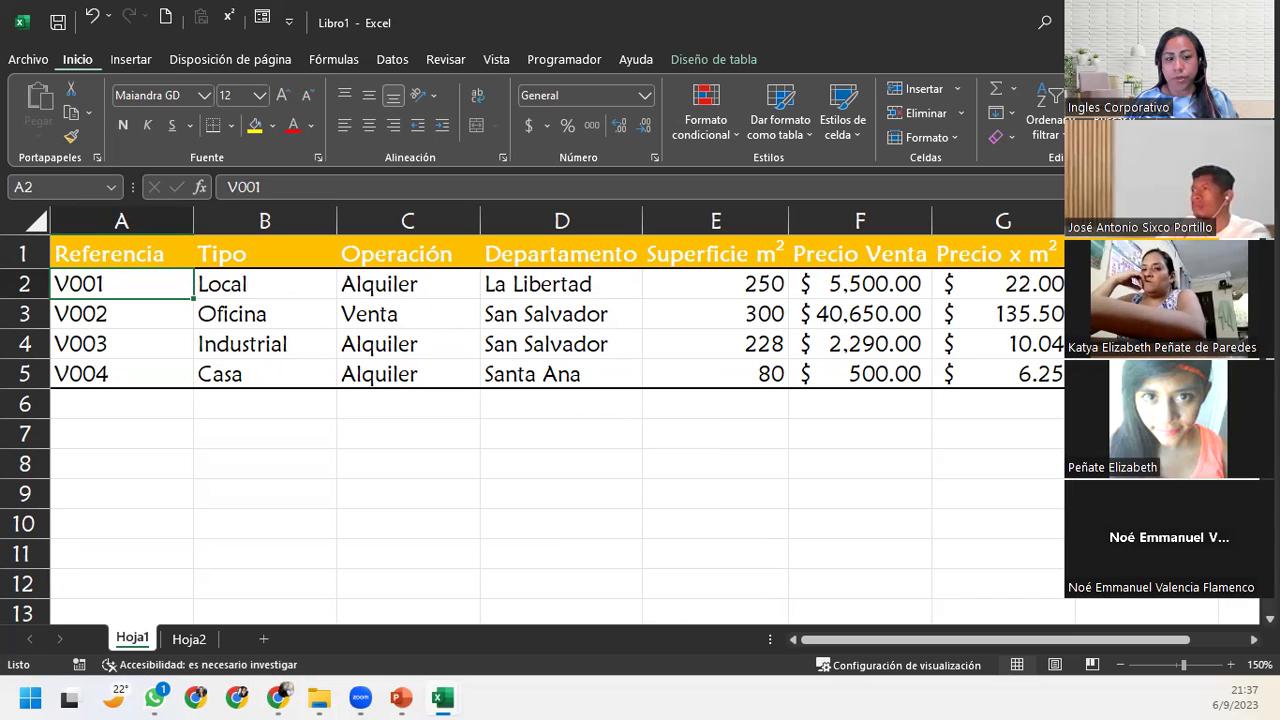
Step: Select several empty cells below the table, ending on C8
key(alt+Tab)
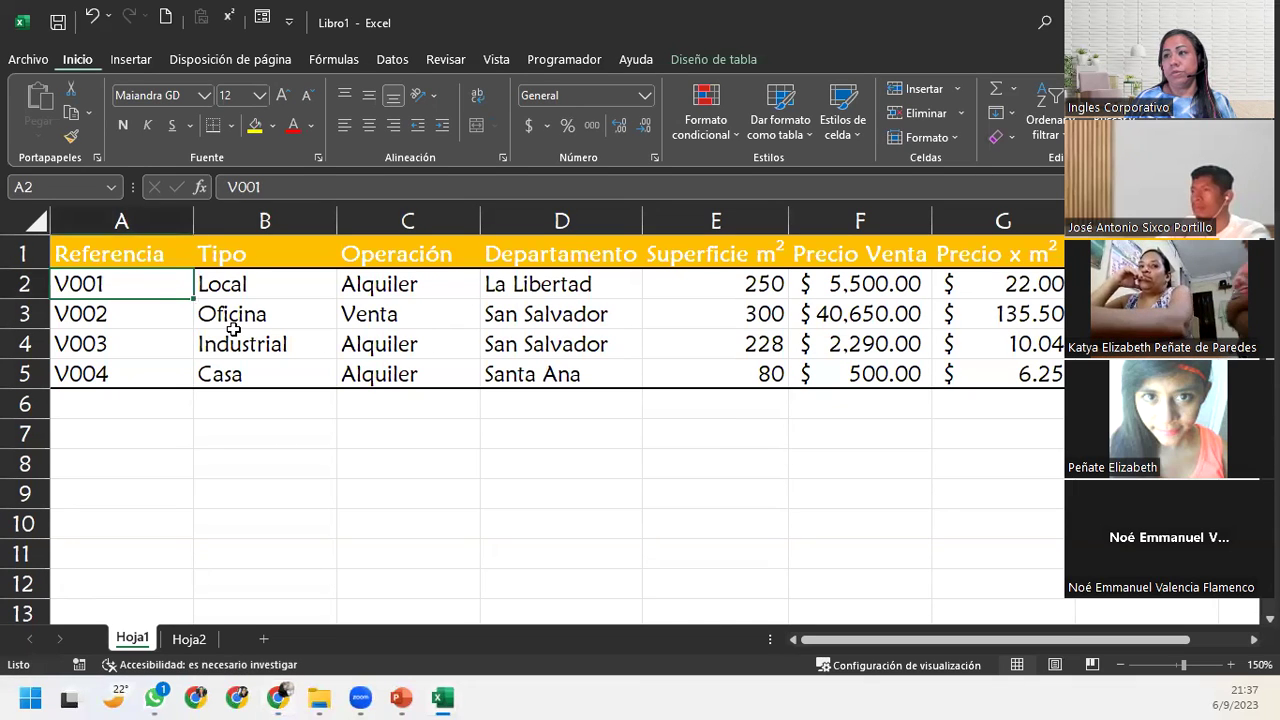
click(265, 458)
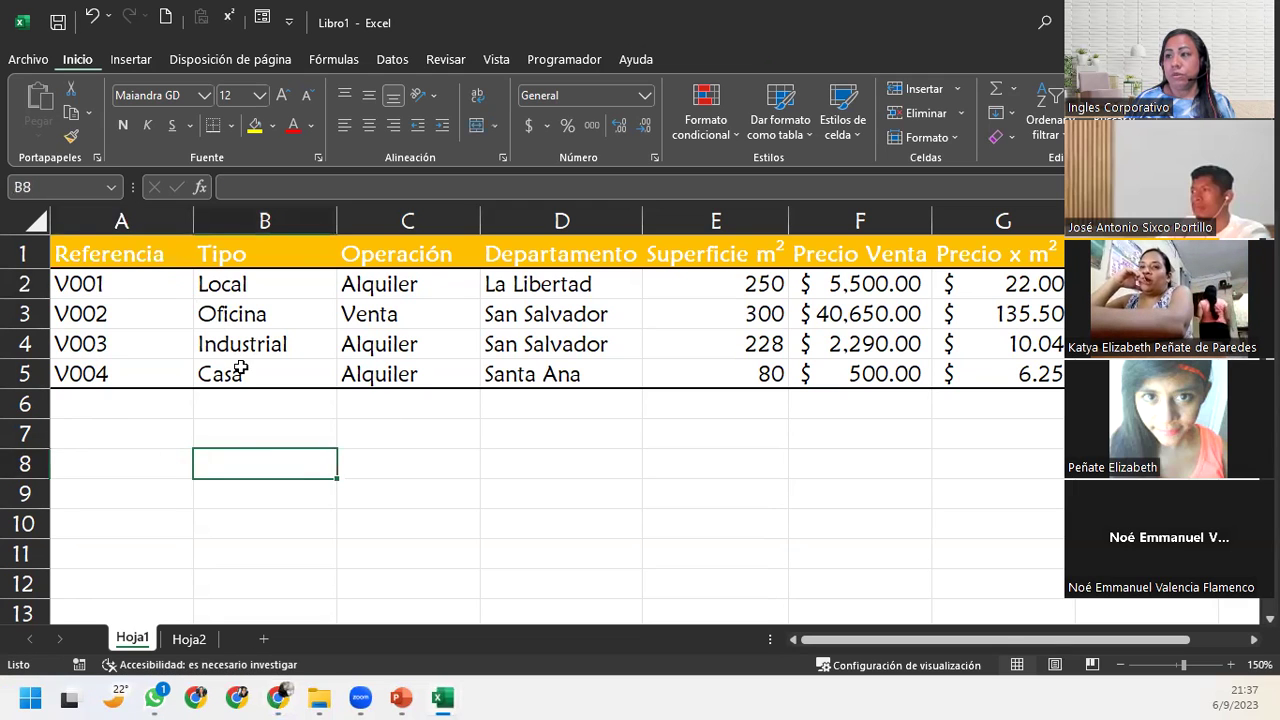
click(160, 494)
click(210, 545)
click(445, 545)
click(586, 458)
click(413, 453)
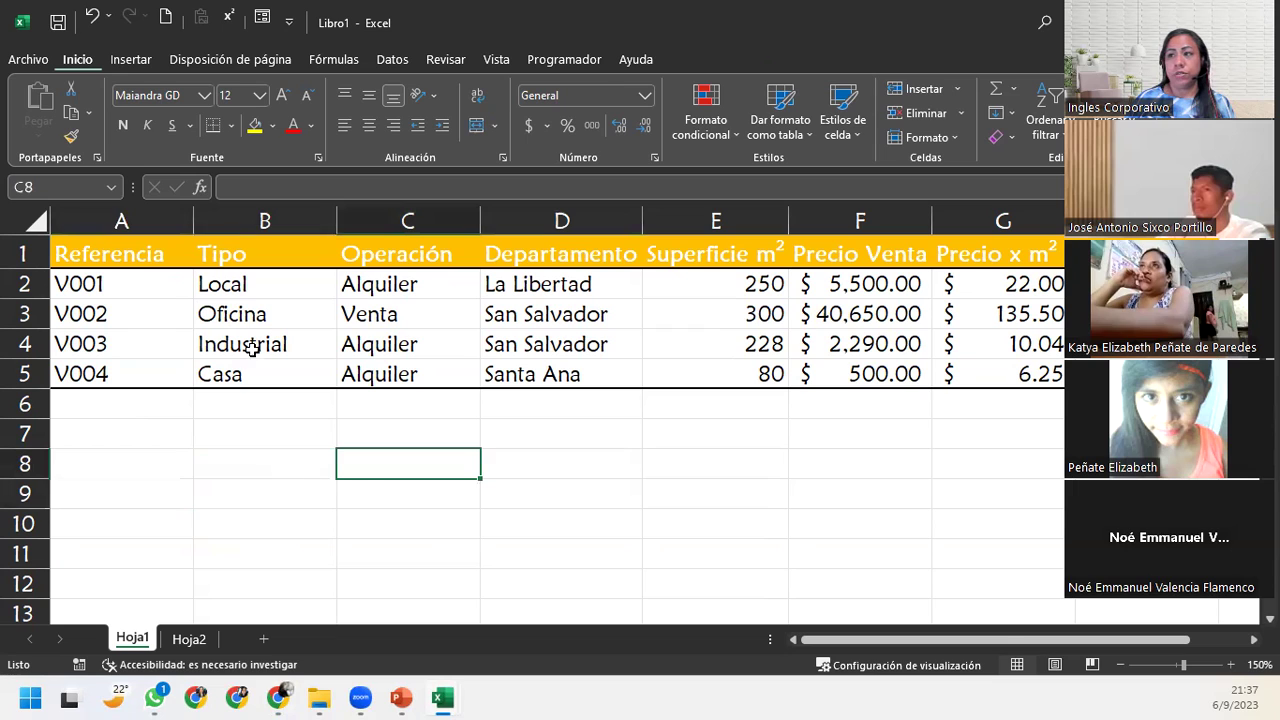
Step: Dismiss the Form error, then open the data form from cell B5 to show V001
click(229, 15)
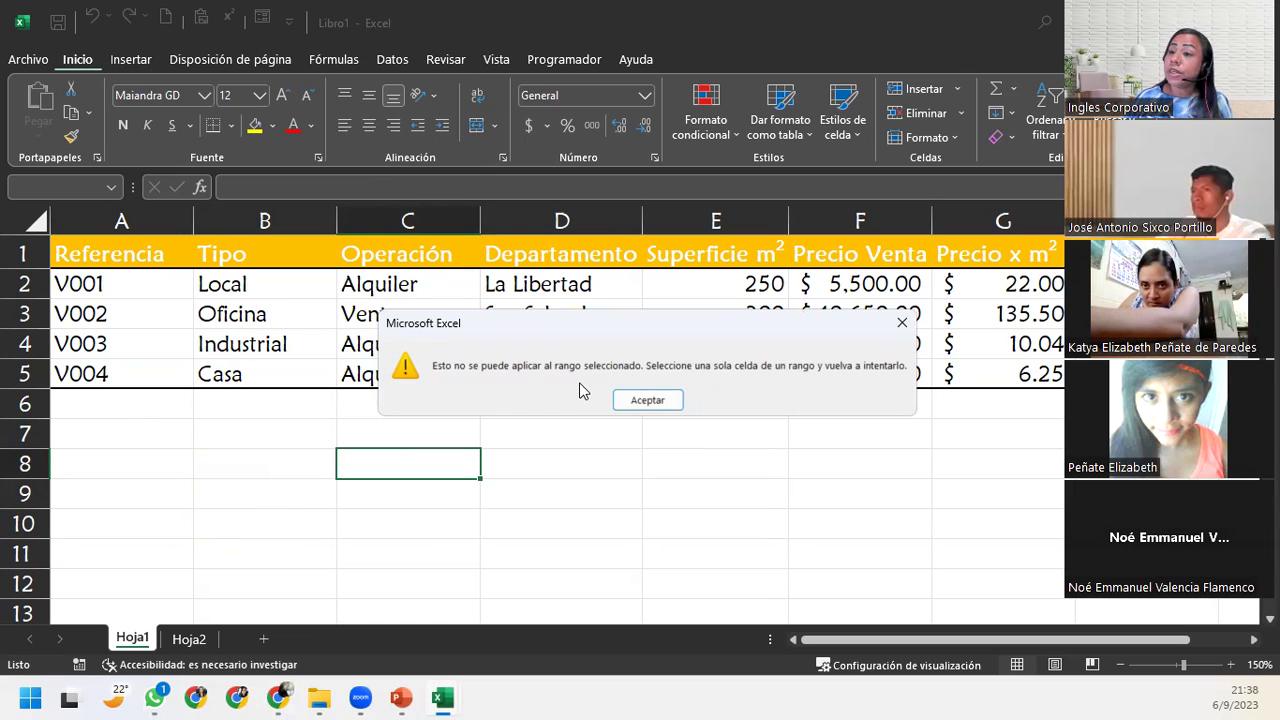
click(646, 401)
click(236, 368)
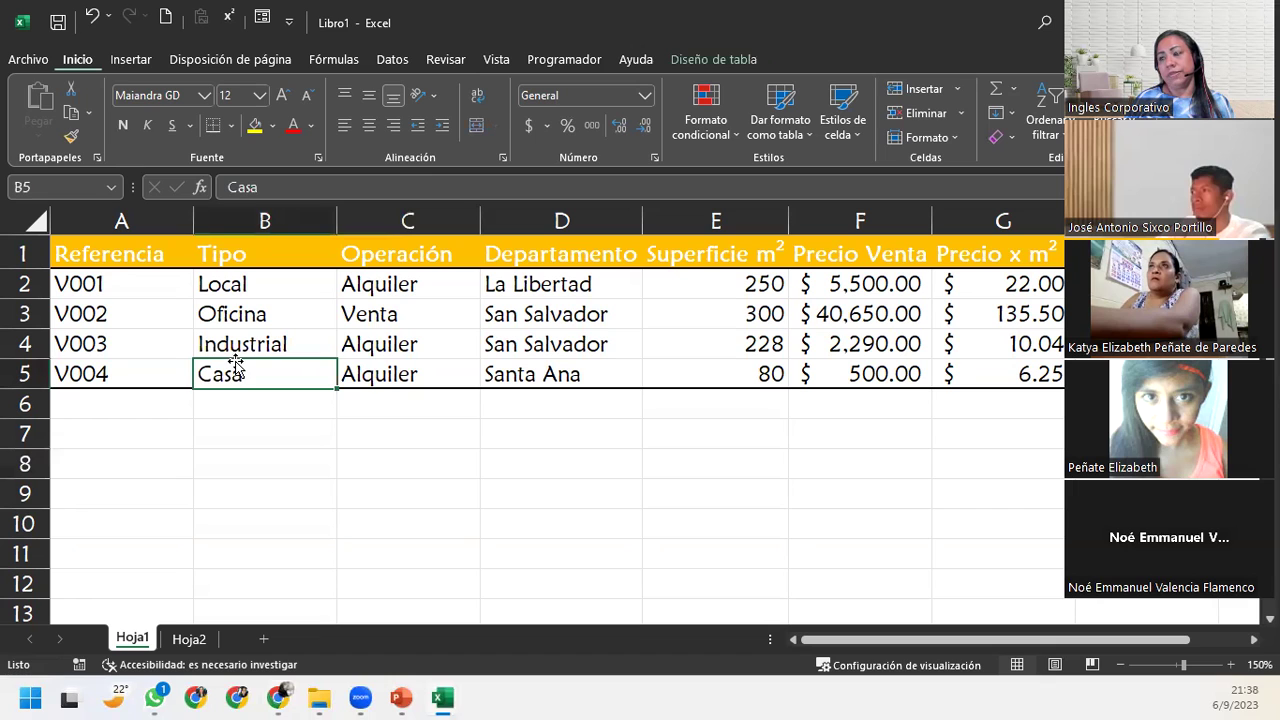
click(261, 17)
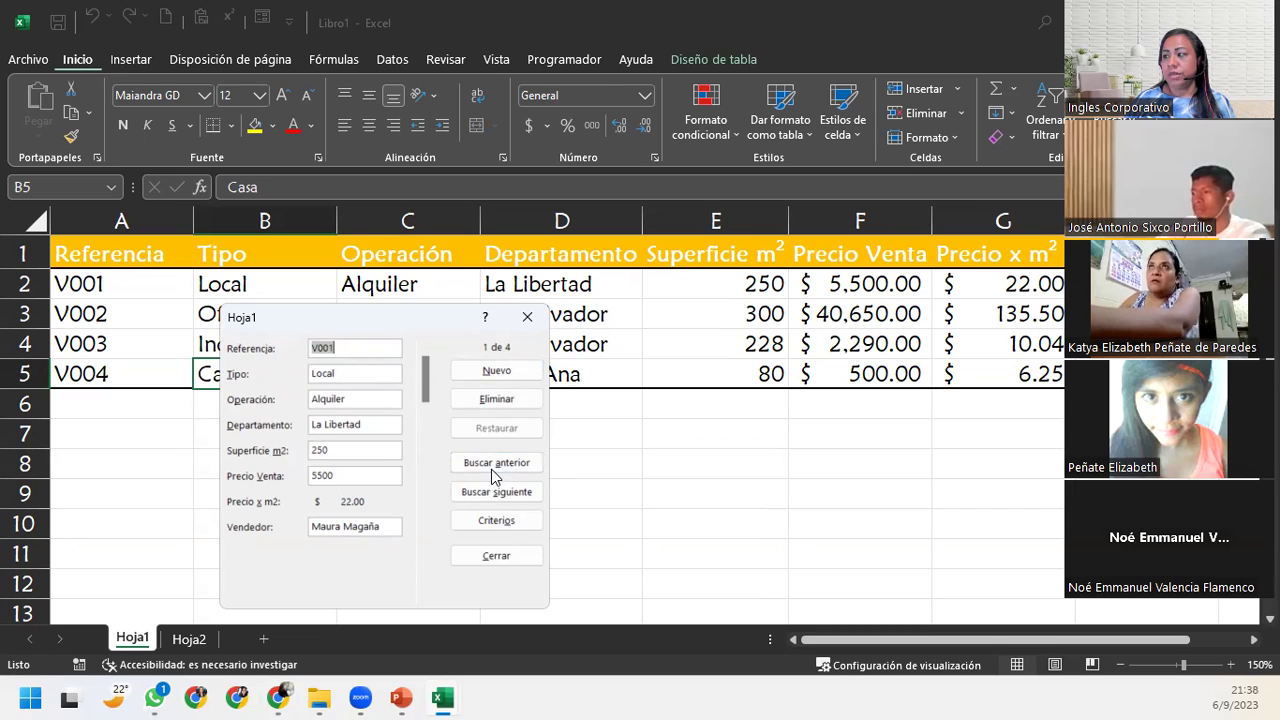
click(490, 492)
click(490, 492)
click(490, 492)
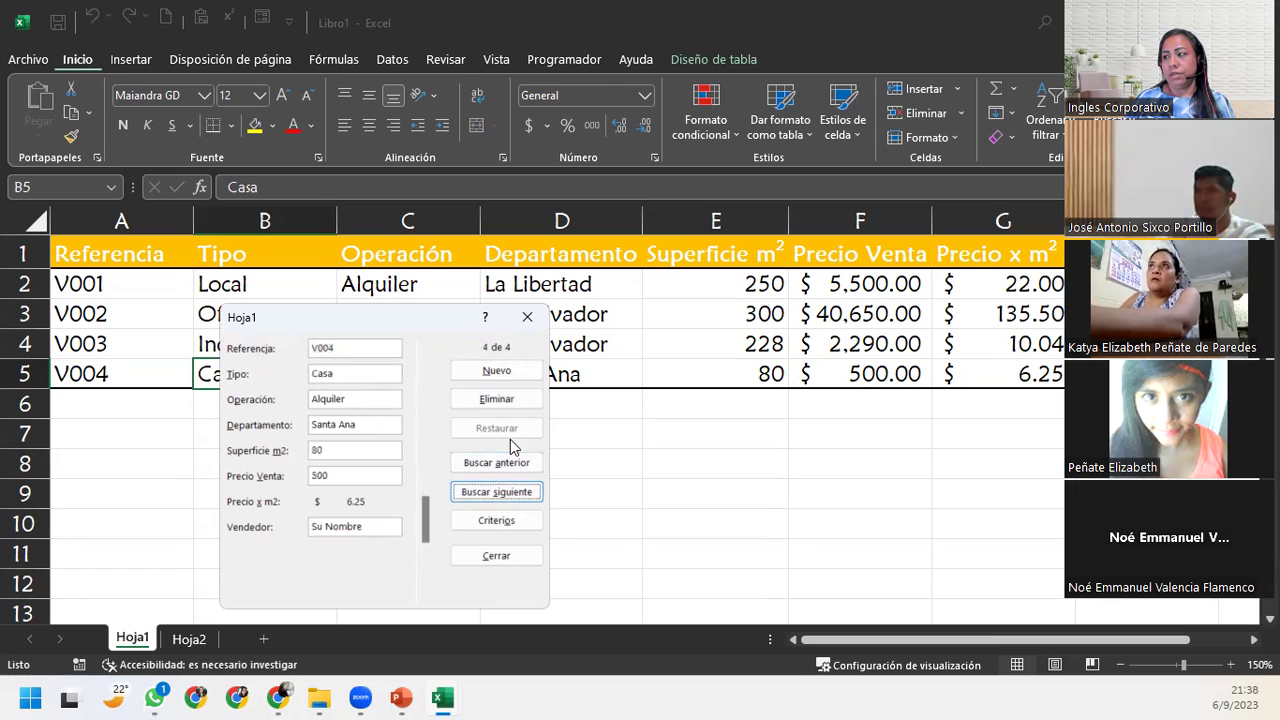
click(503, 464)
click(503, 464)
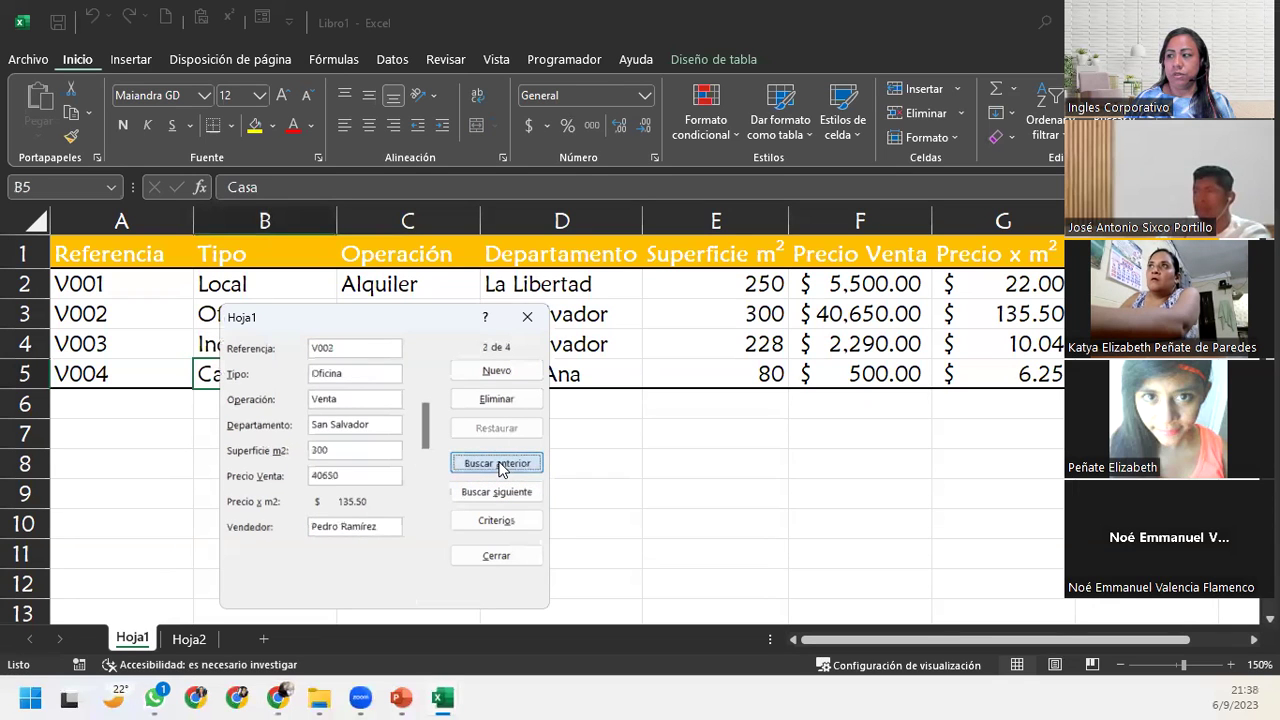
click(503, 466)
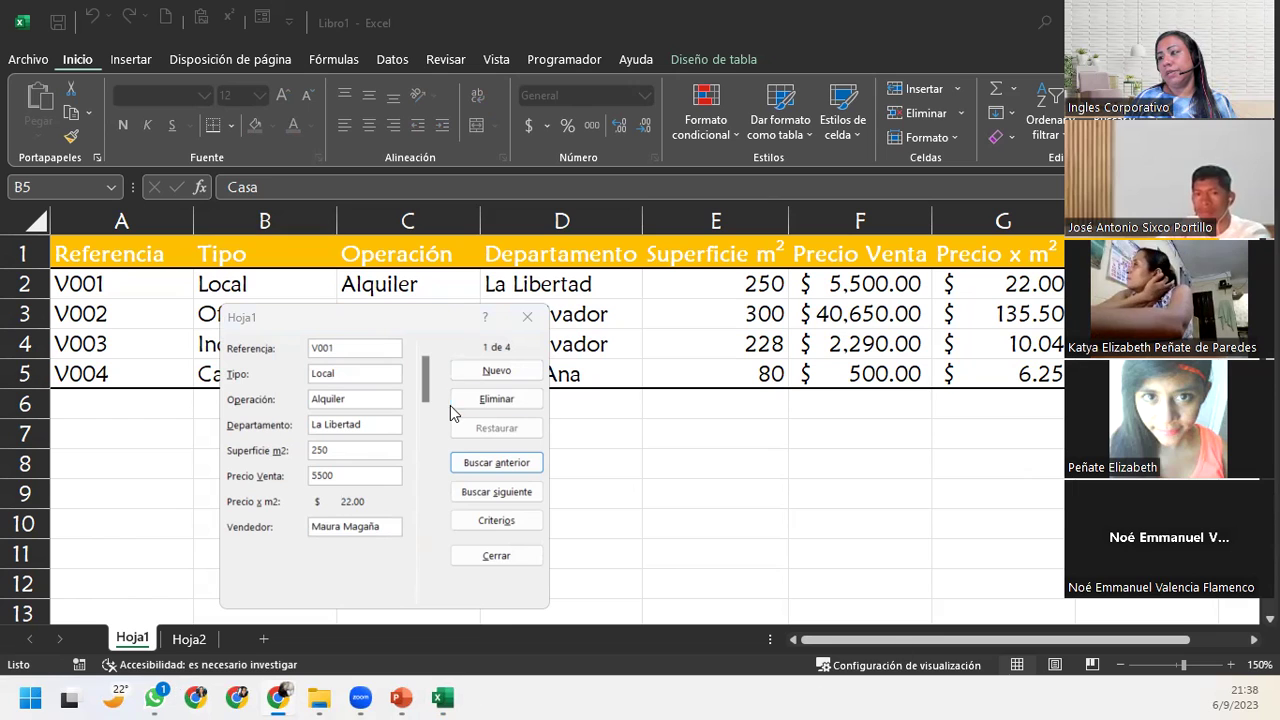
Step: Find the record with reference V003 through Criterios, then close the data form
click(496, 521)
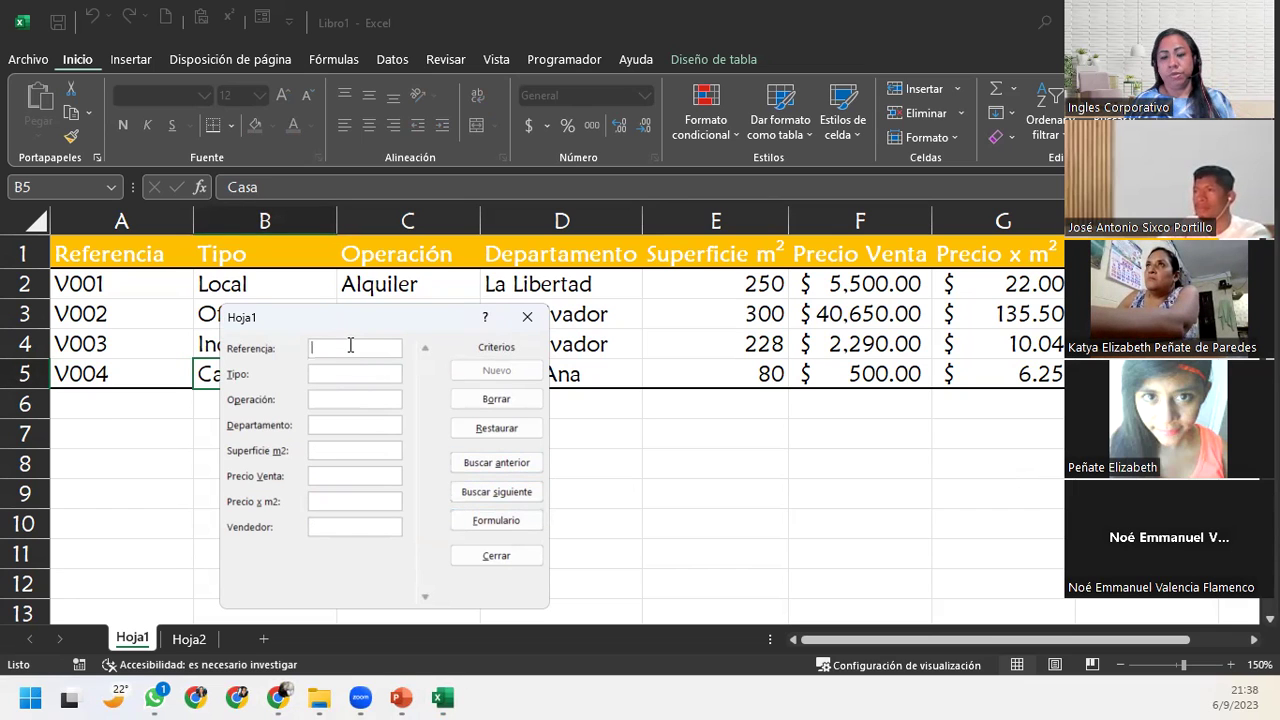
text(V003)
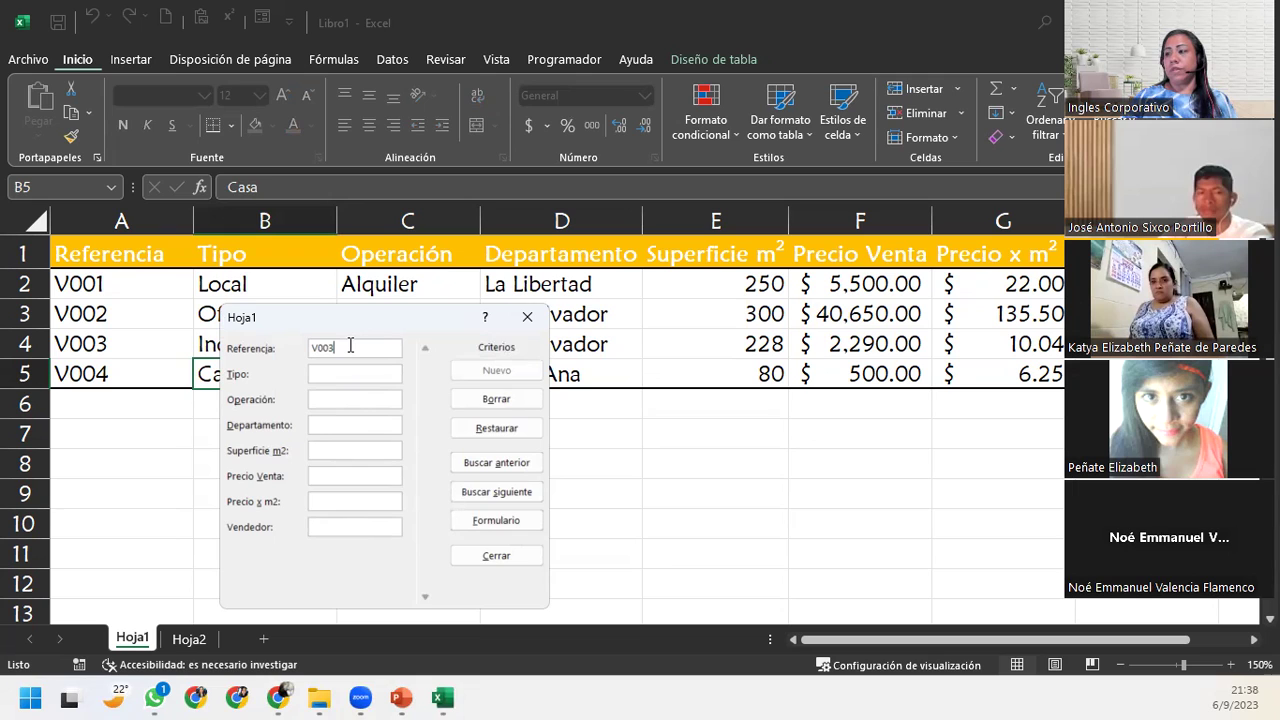
key(Return)
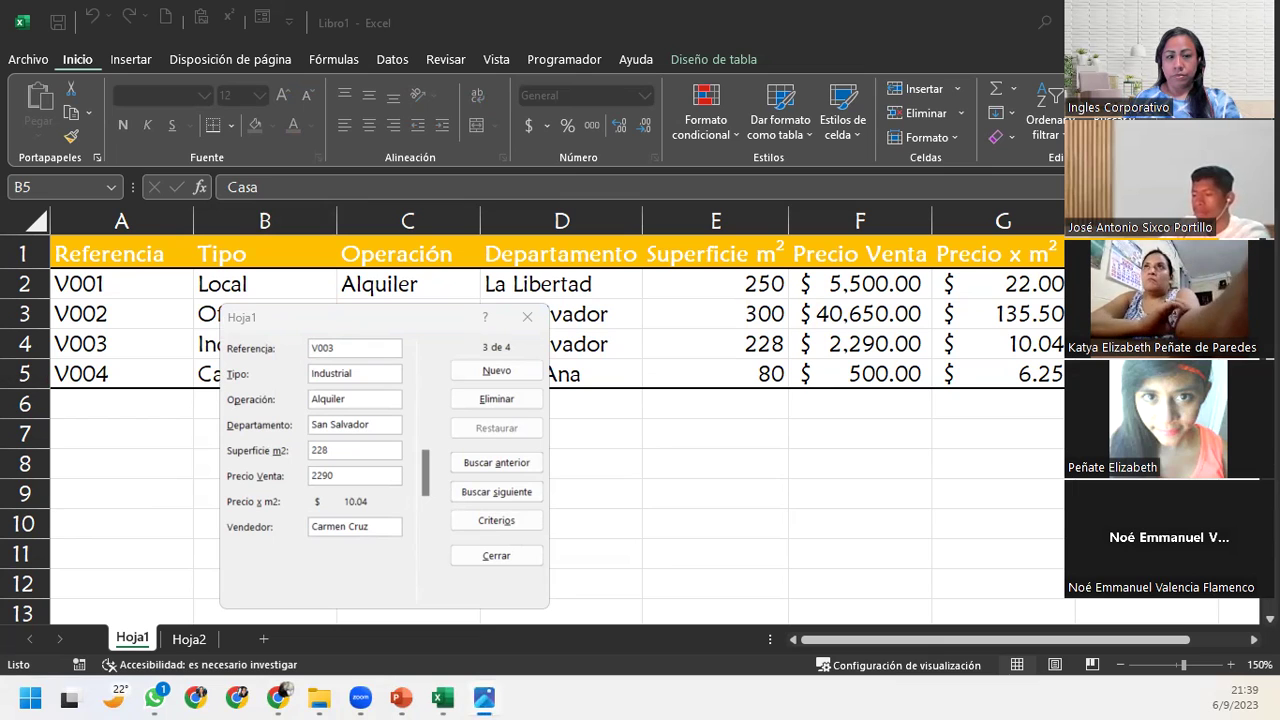
key(alt+F4)
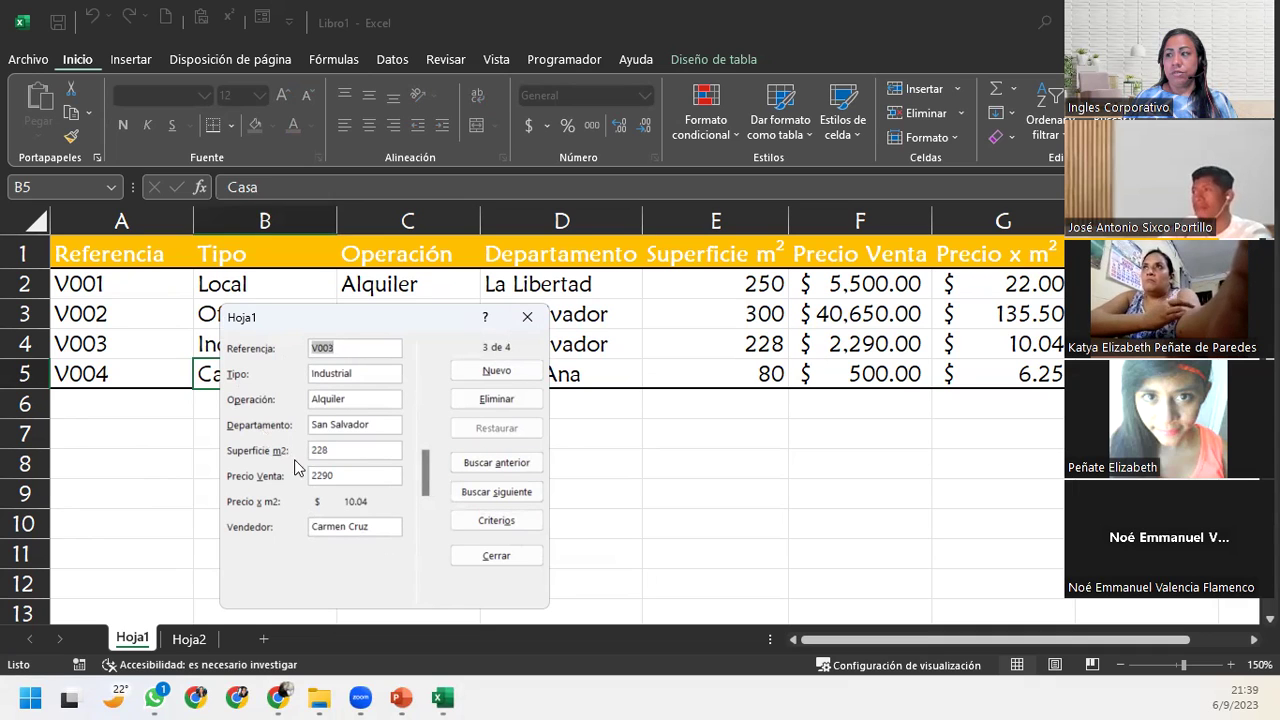
click(480, 560)
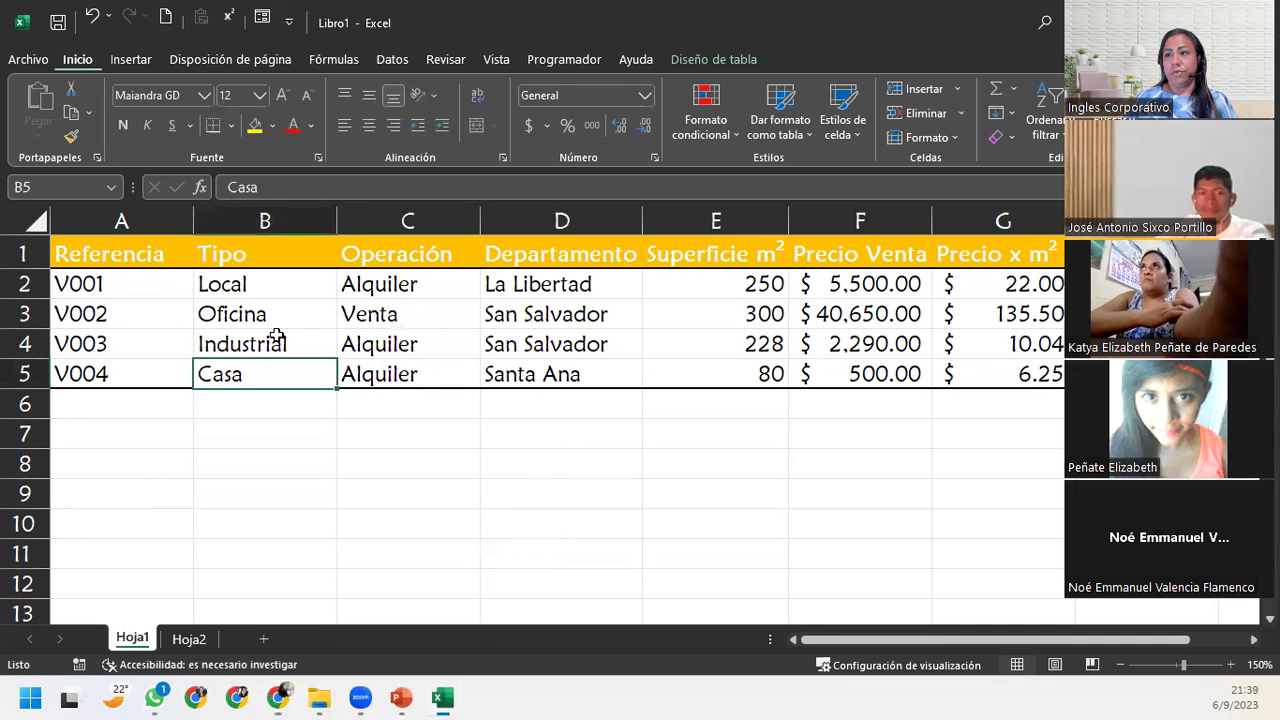
Step: Reopen the data form and search with Tipo criterion 'industrial'
click(262, 18)
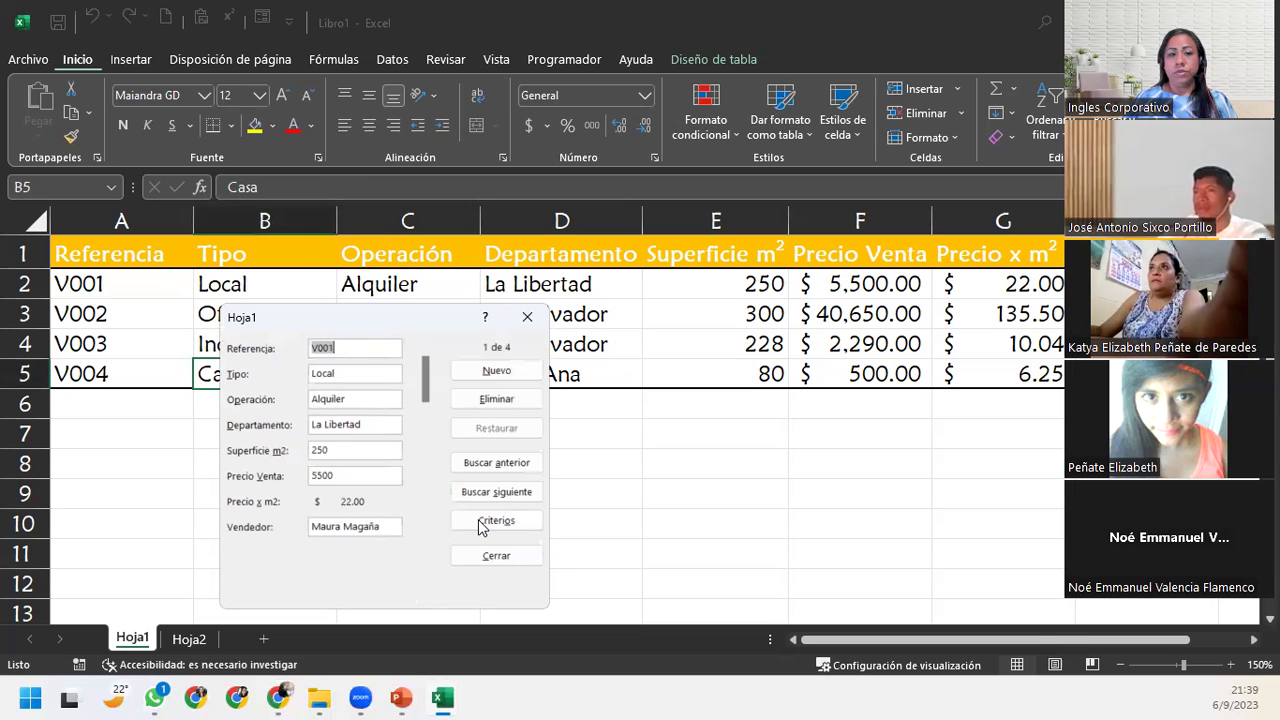
click(480, 524)
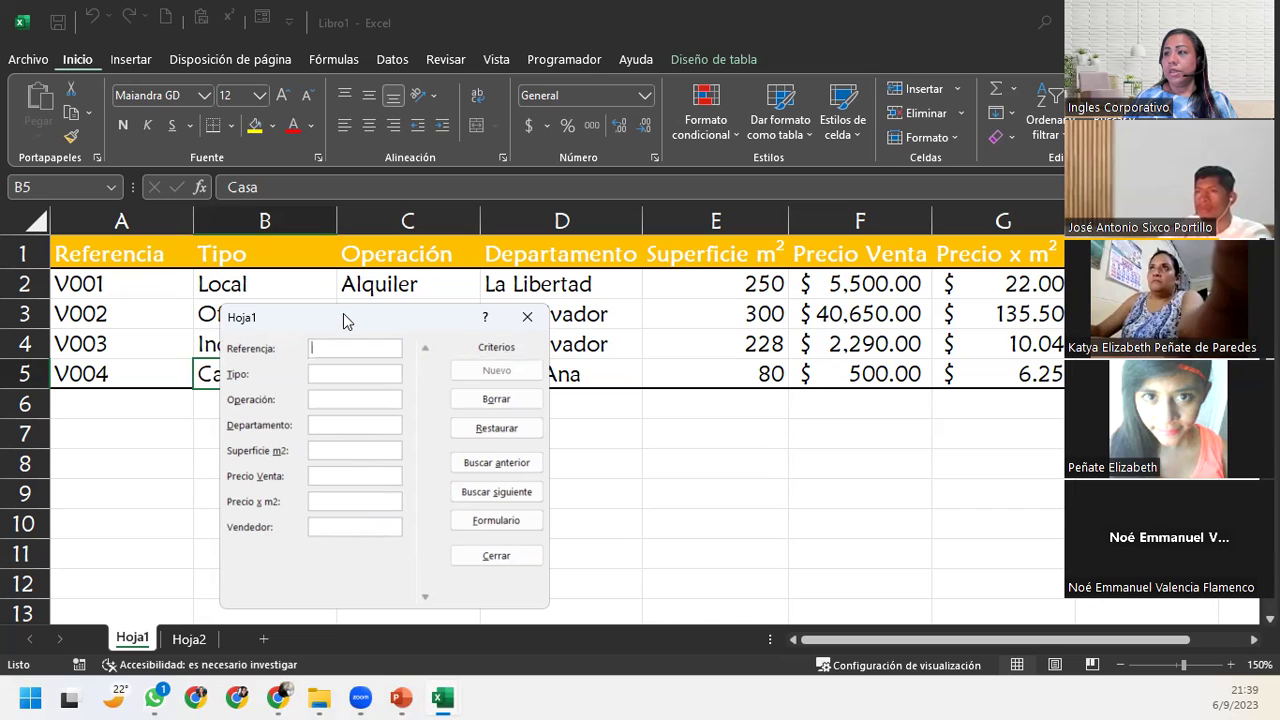
drag(343, 320, 398, 286)
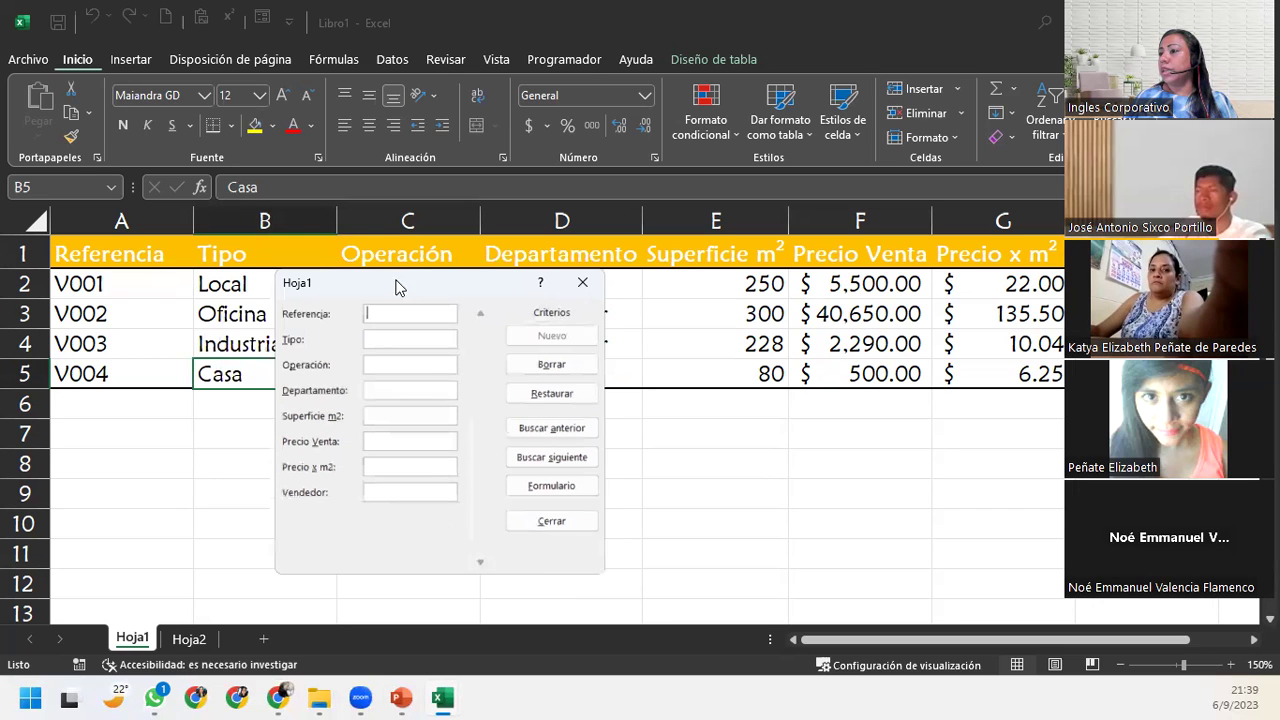
click(401, 336)
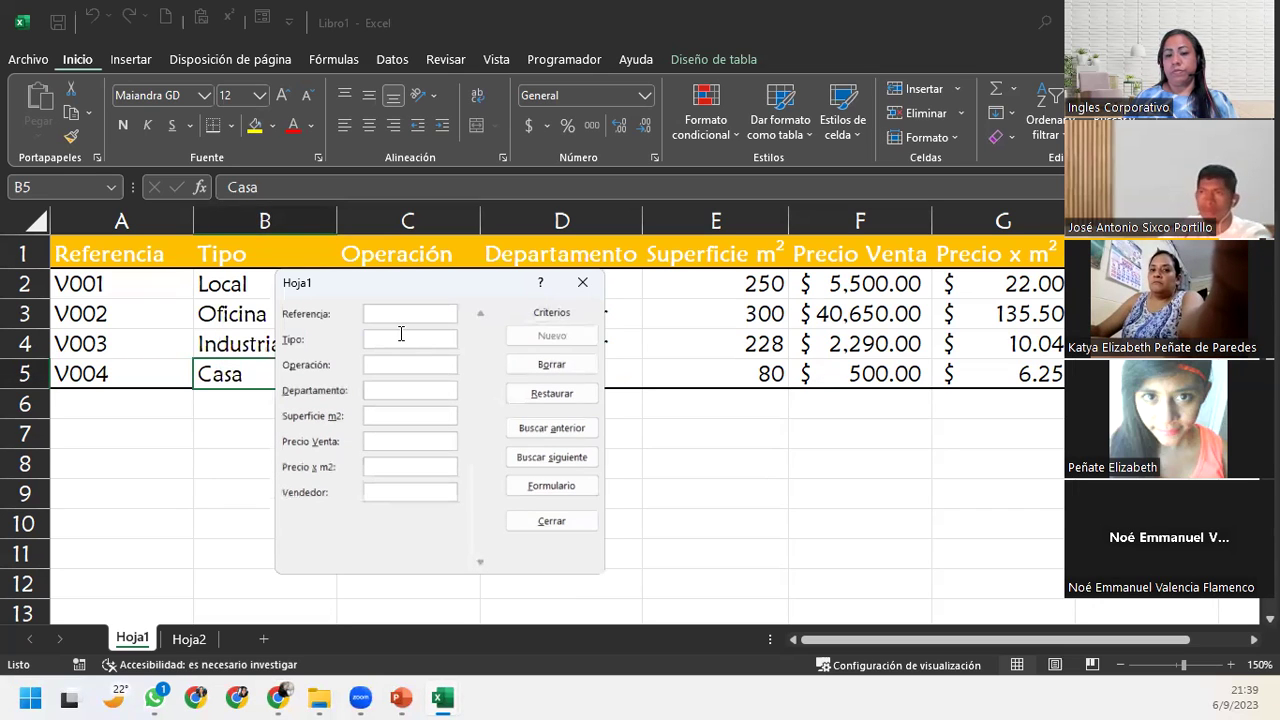
text(industrial)
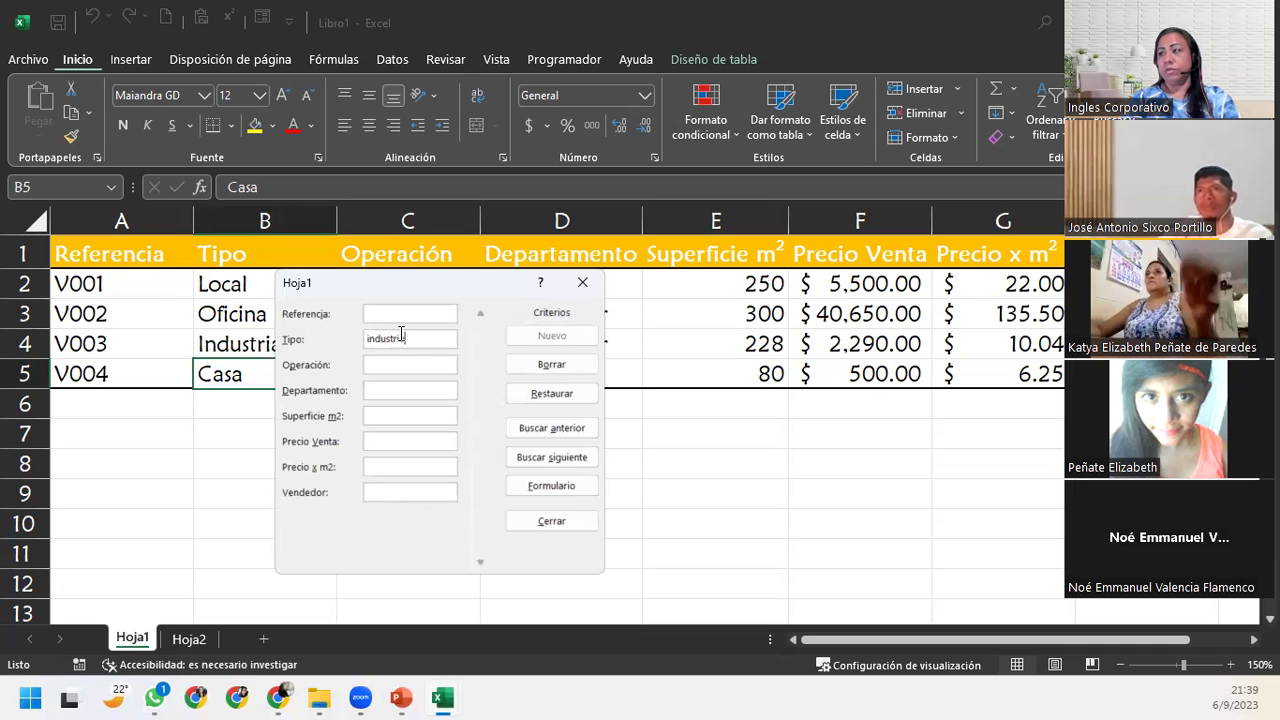
key(Return)
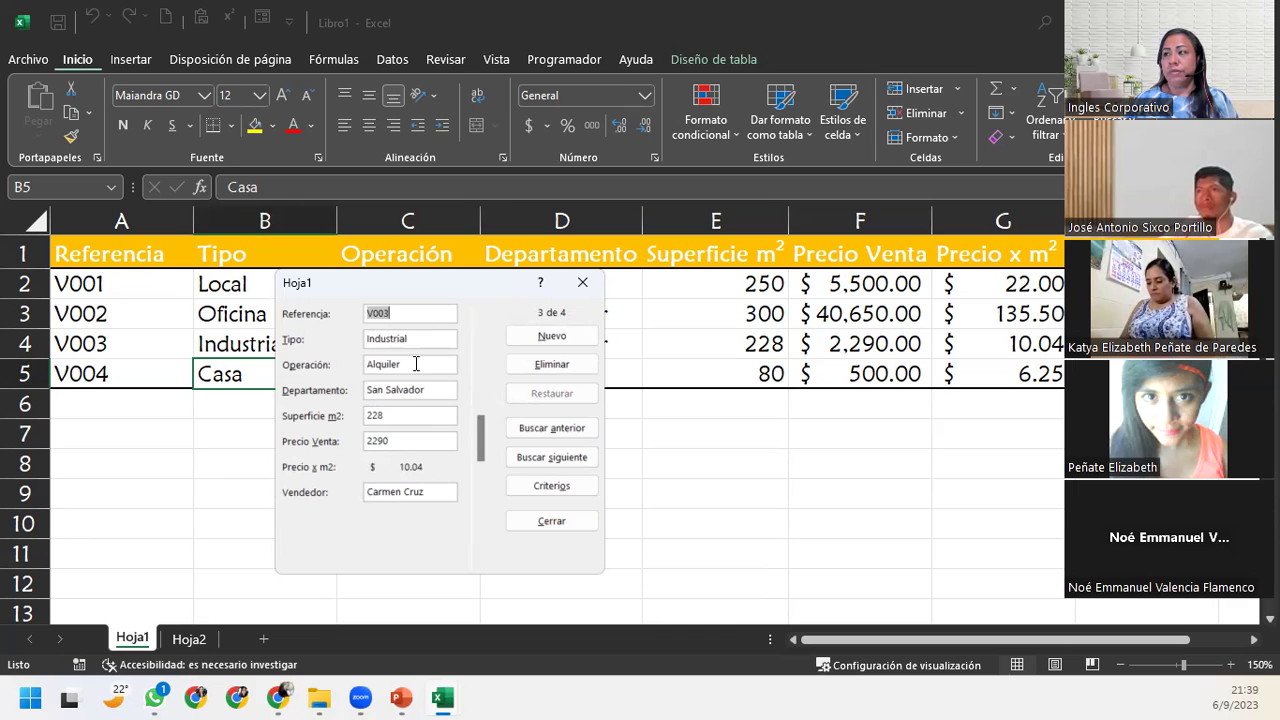
Step: Replace the Tipo criterion with Casa to show record V004
click(558, 488)
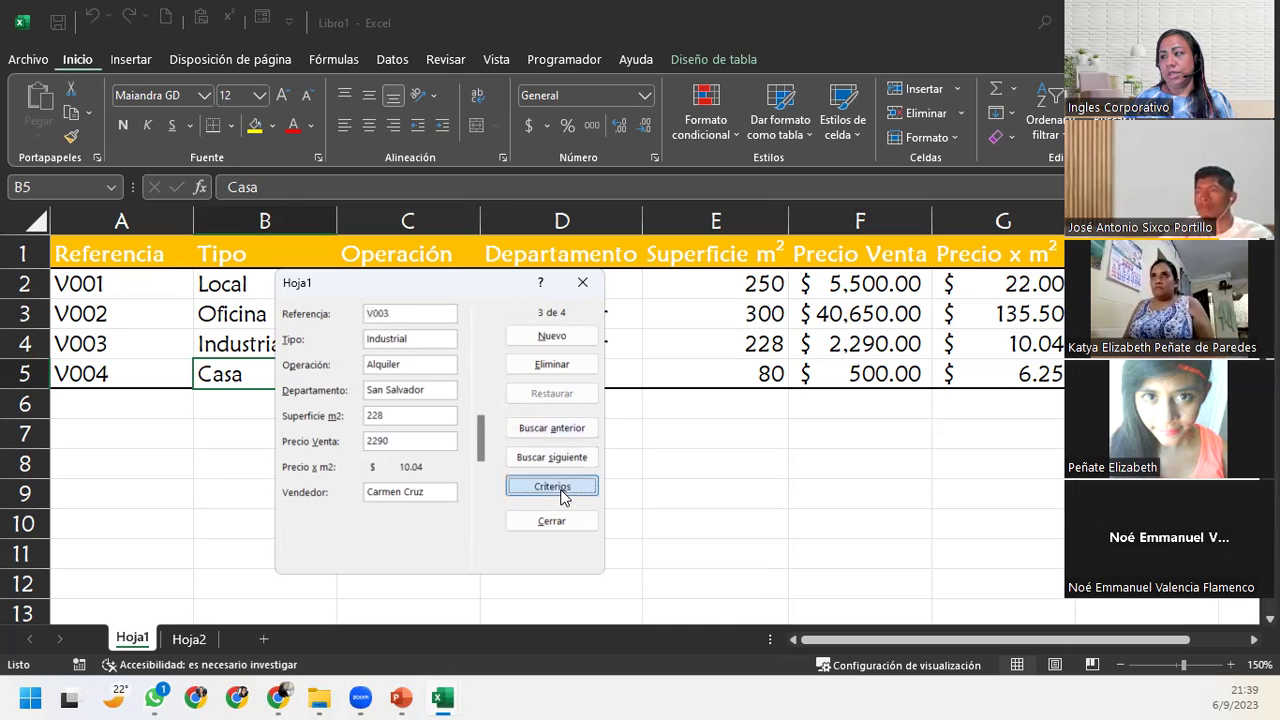
double_click(414, 339)
key(BackSpace)
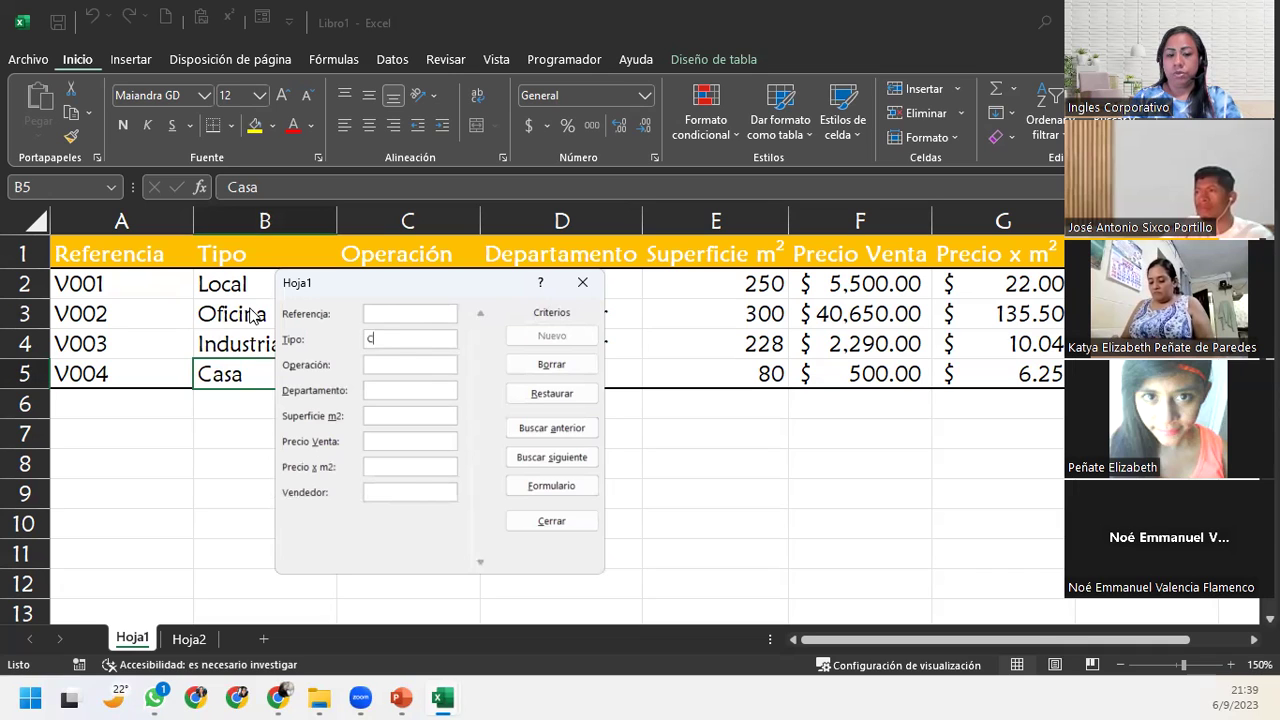
key(Return)
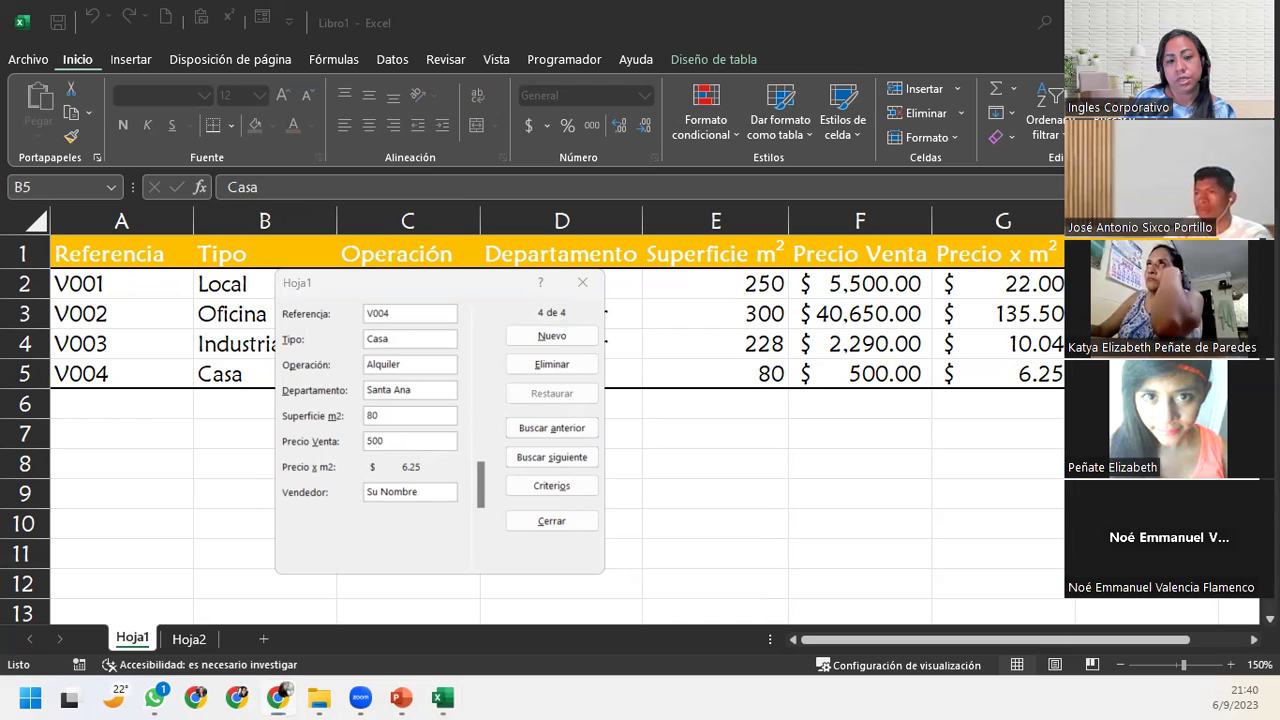
Step: Delete the Casa criterion from Tipo and return to a blank new record
click(600, 320)
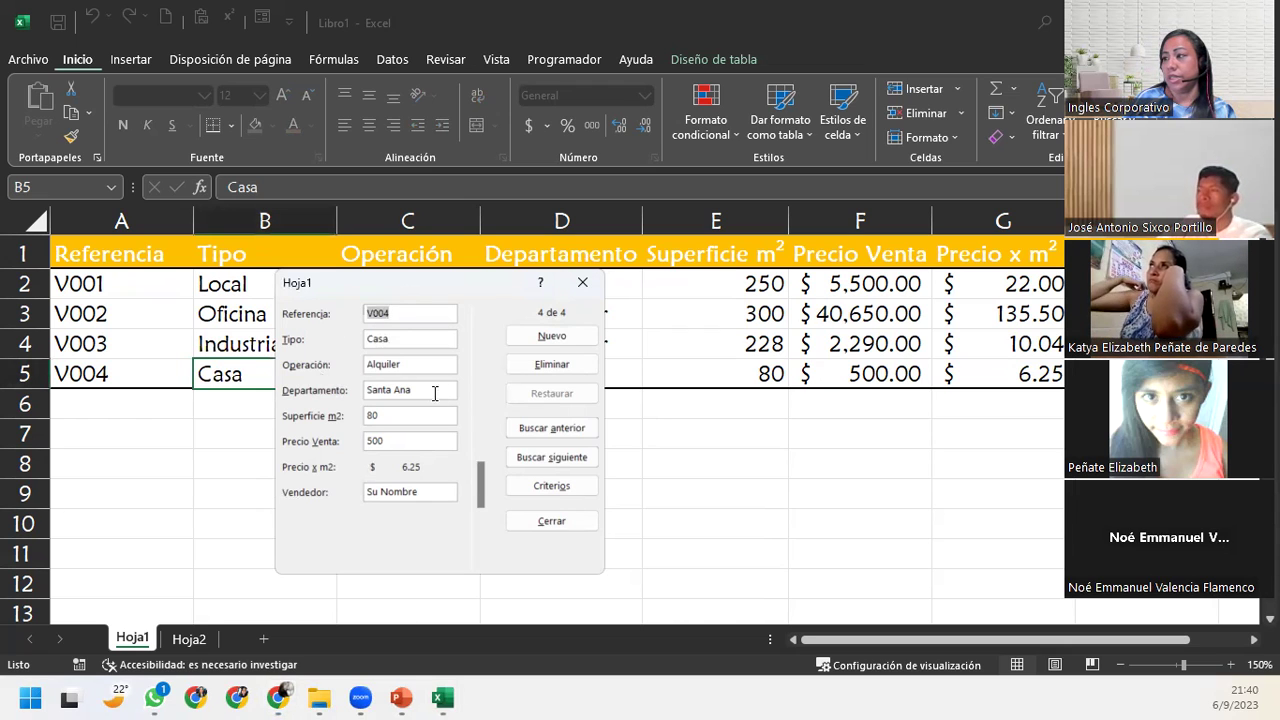
click(562, 338)
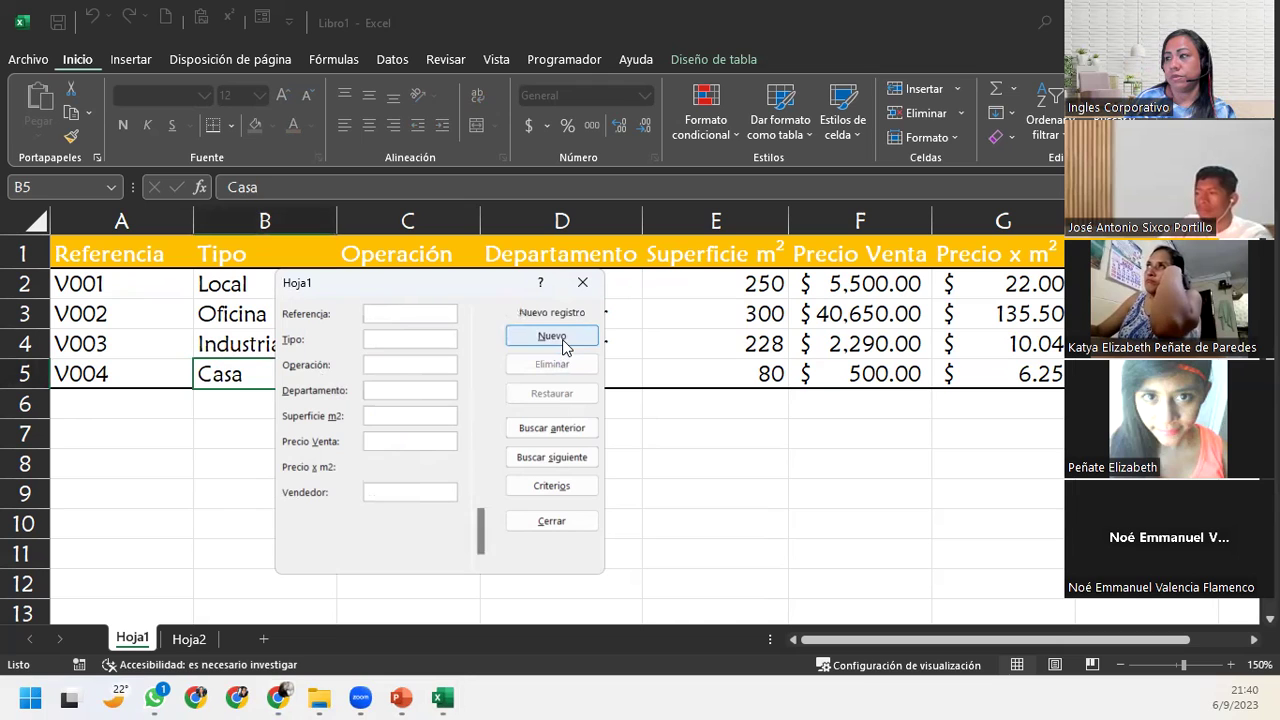
click(389, 314)
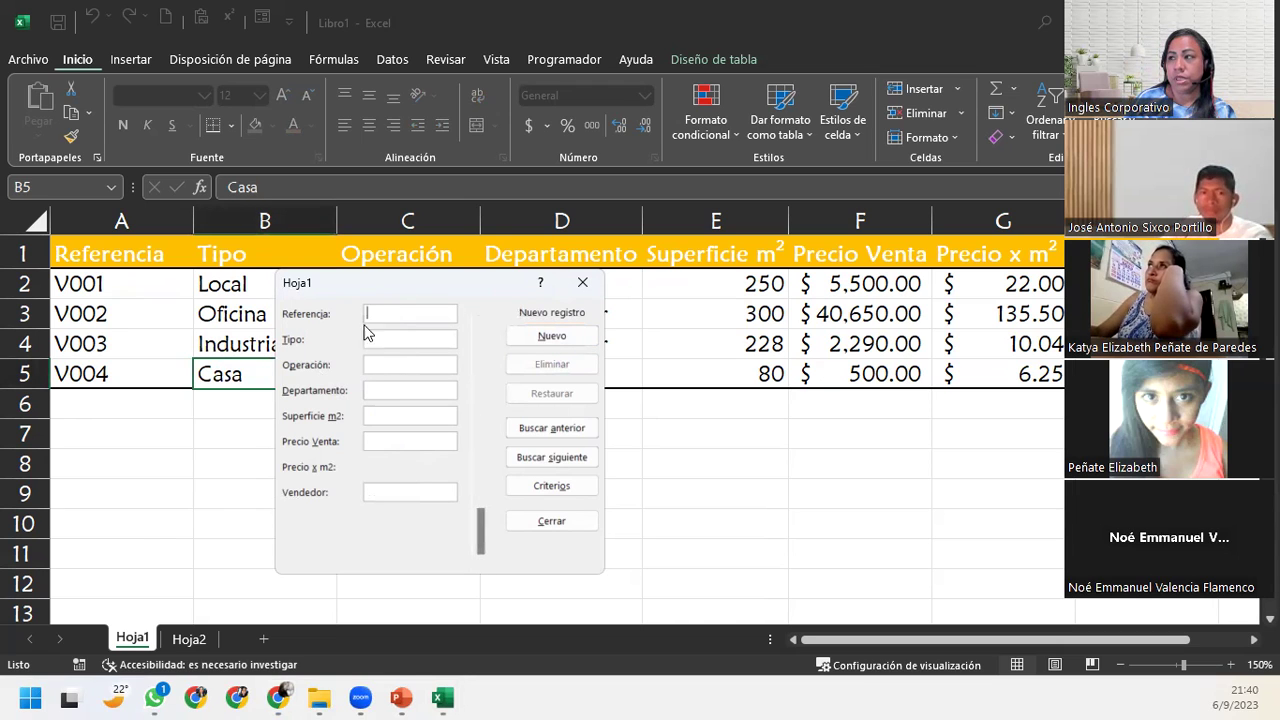
click(545, 490)
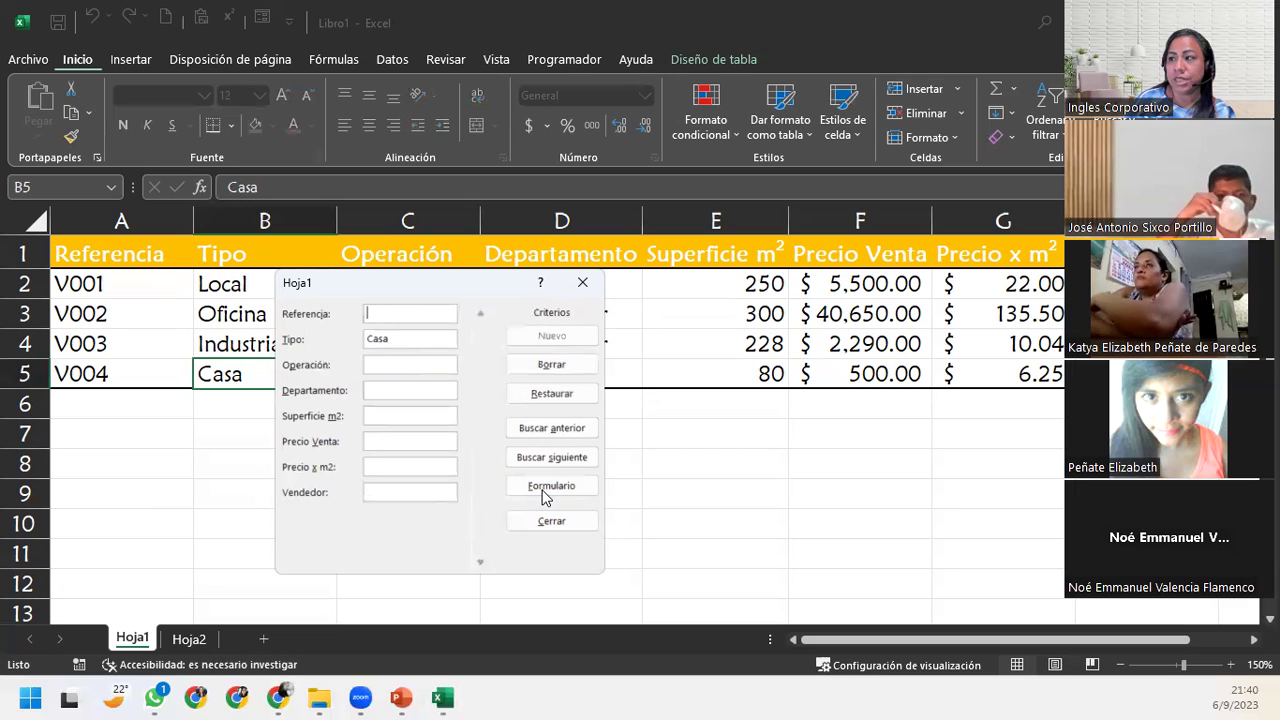
drag(409, 337, 339, 330)
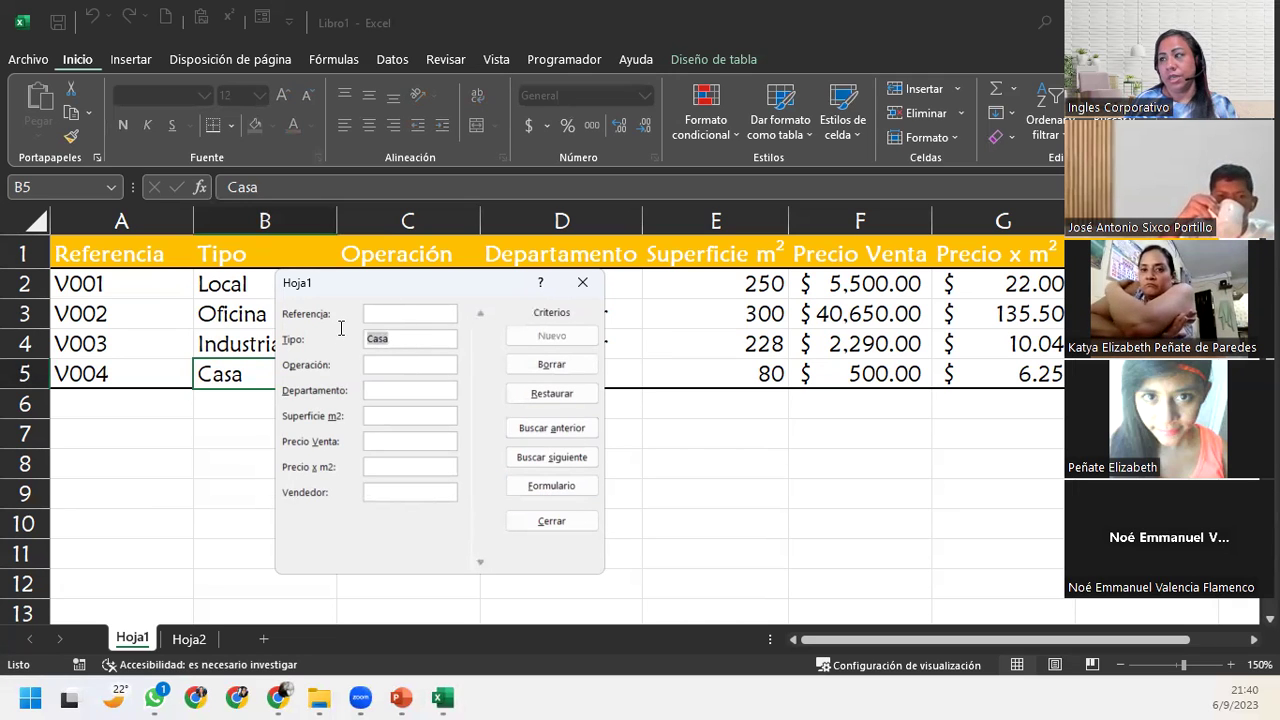
key(BackSpace)
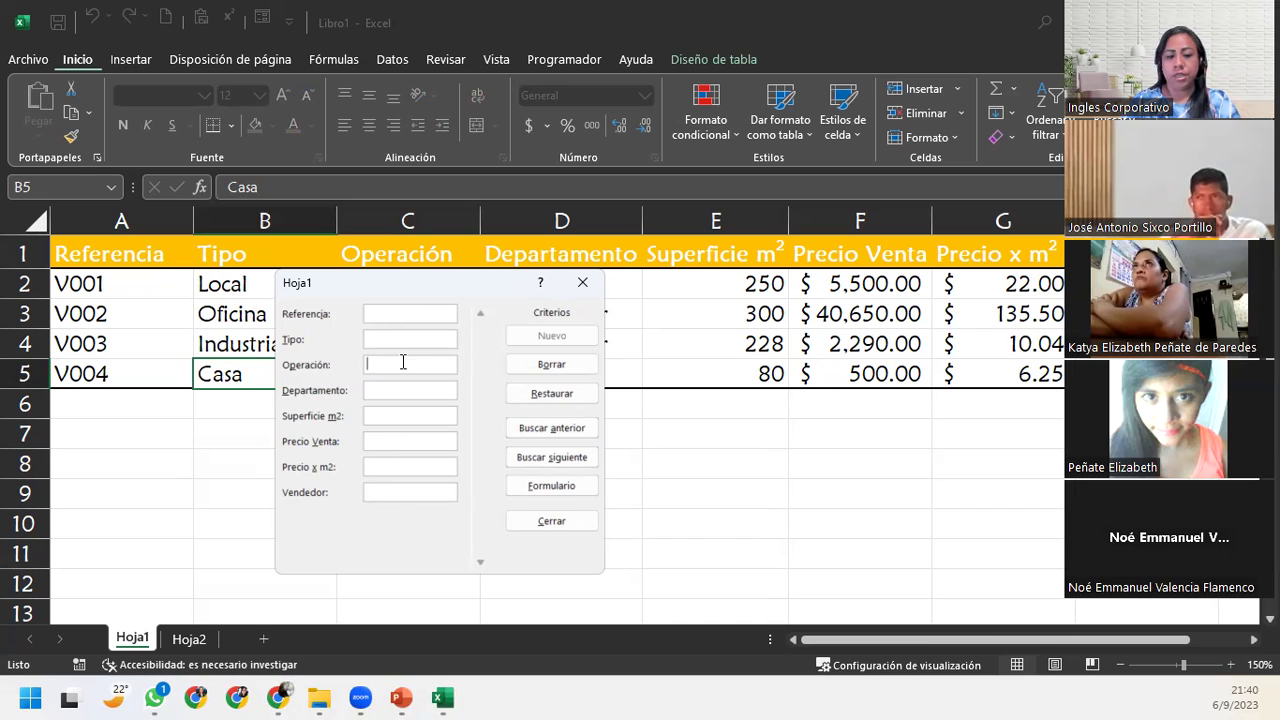
click(410, 364)
text(Casa)
key(Return)
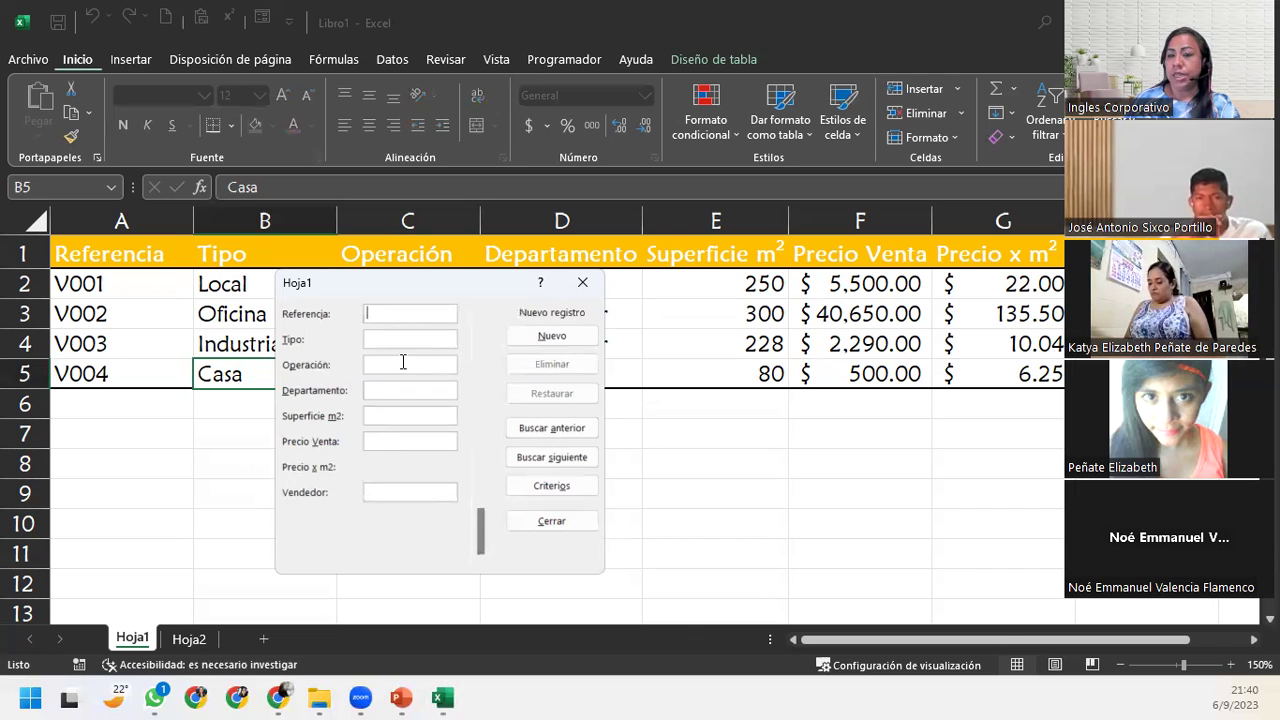
click(397, 364)
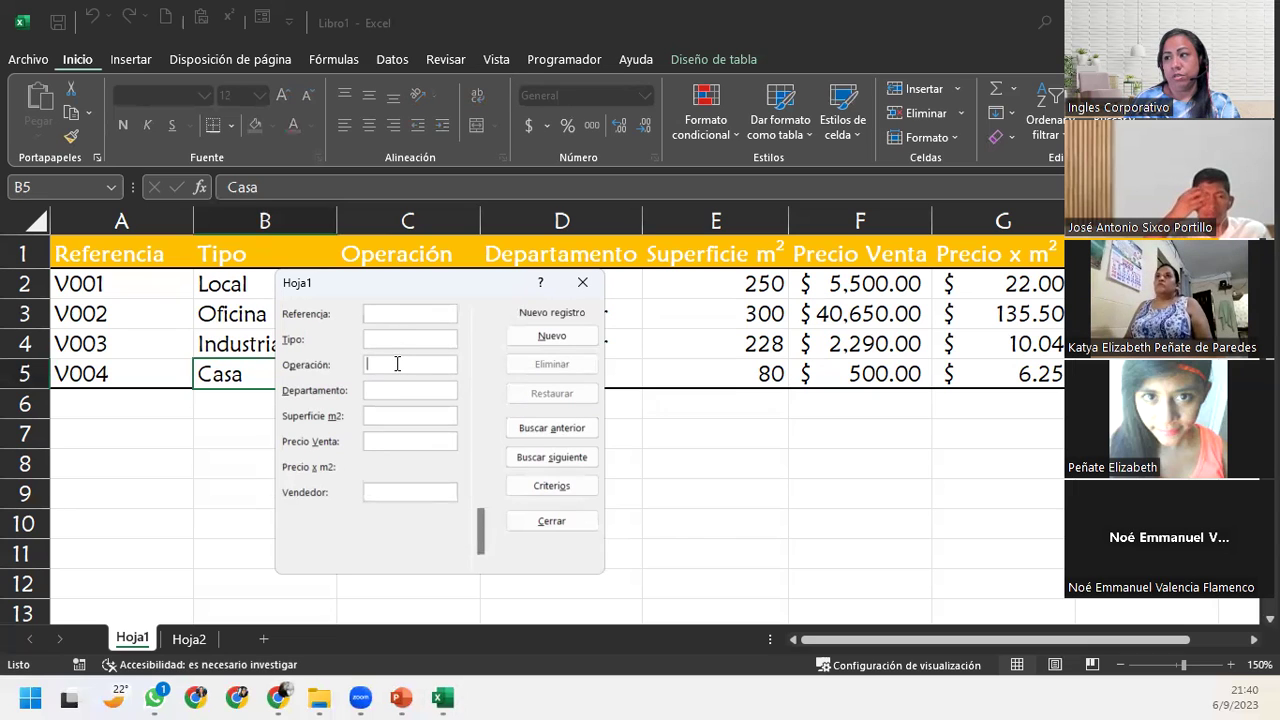
text(Venta)
key(Return)
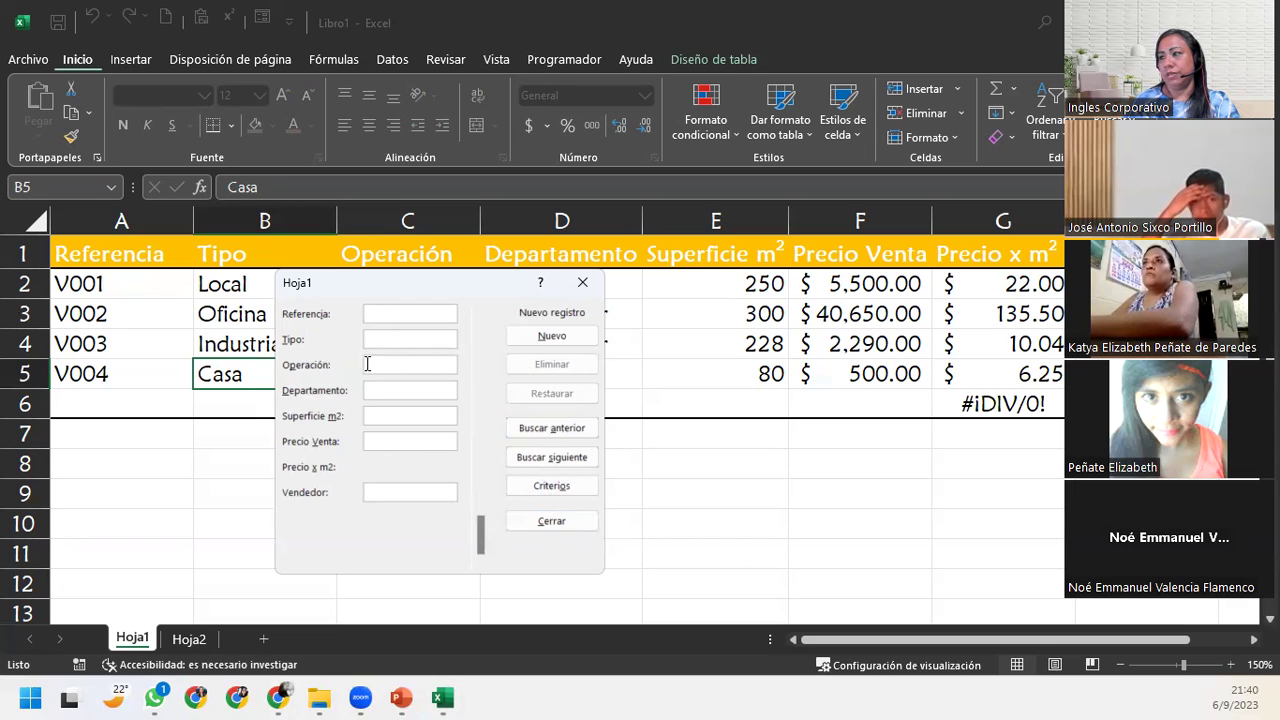
drag(480, 535, 480, 325)
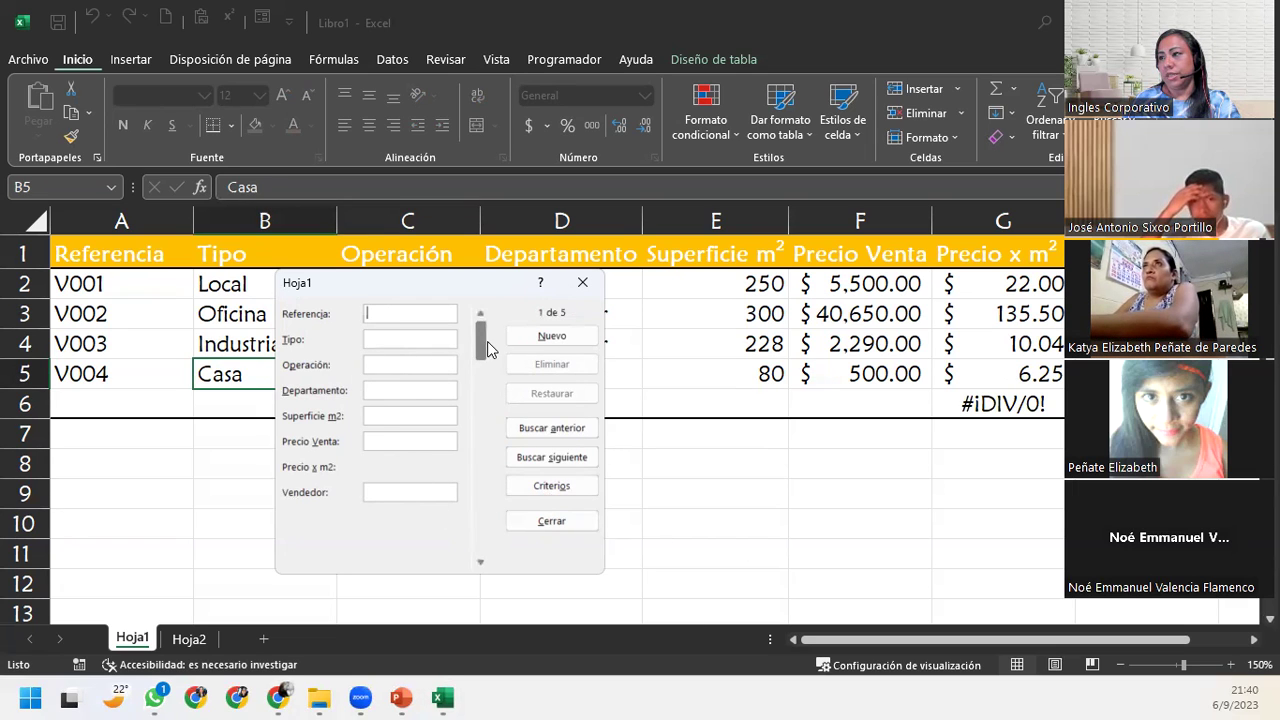
click(484, 563)
click(484, 563)
click(484, 563)
click(484, 563)
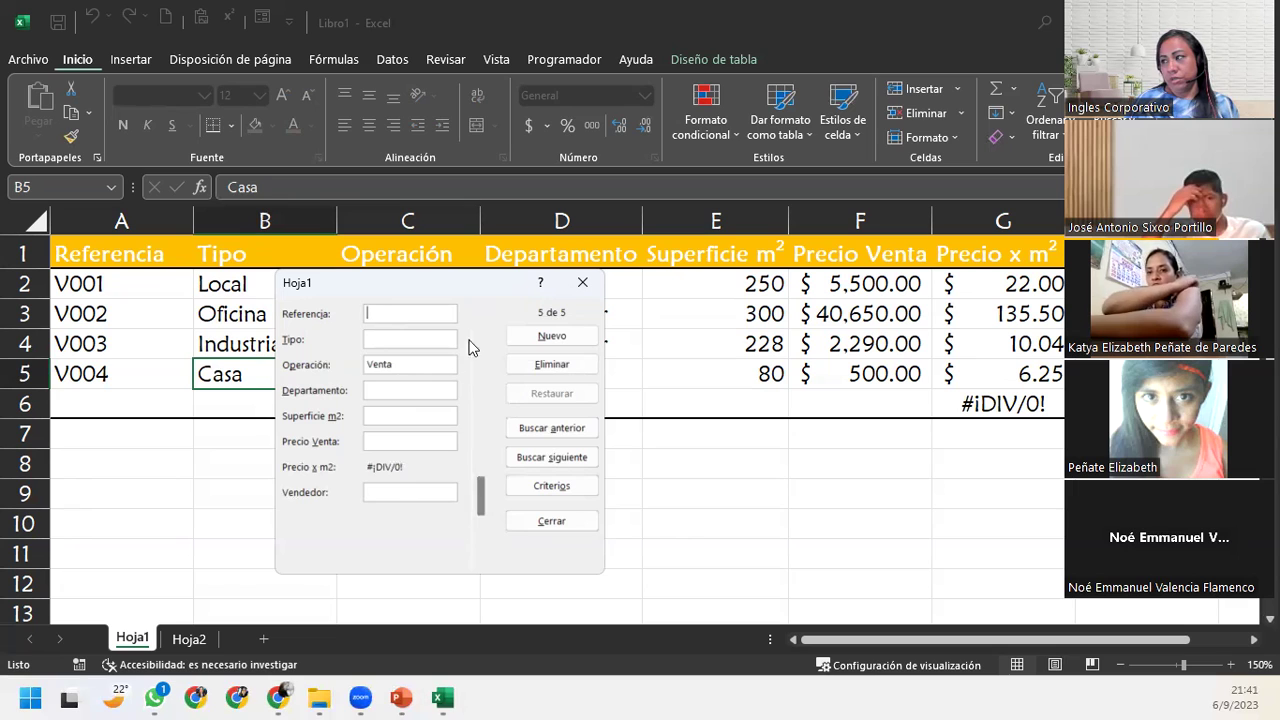
click(555, 368)
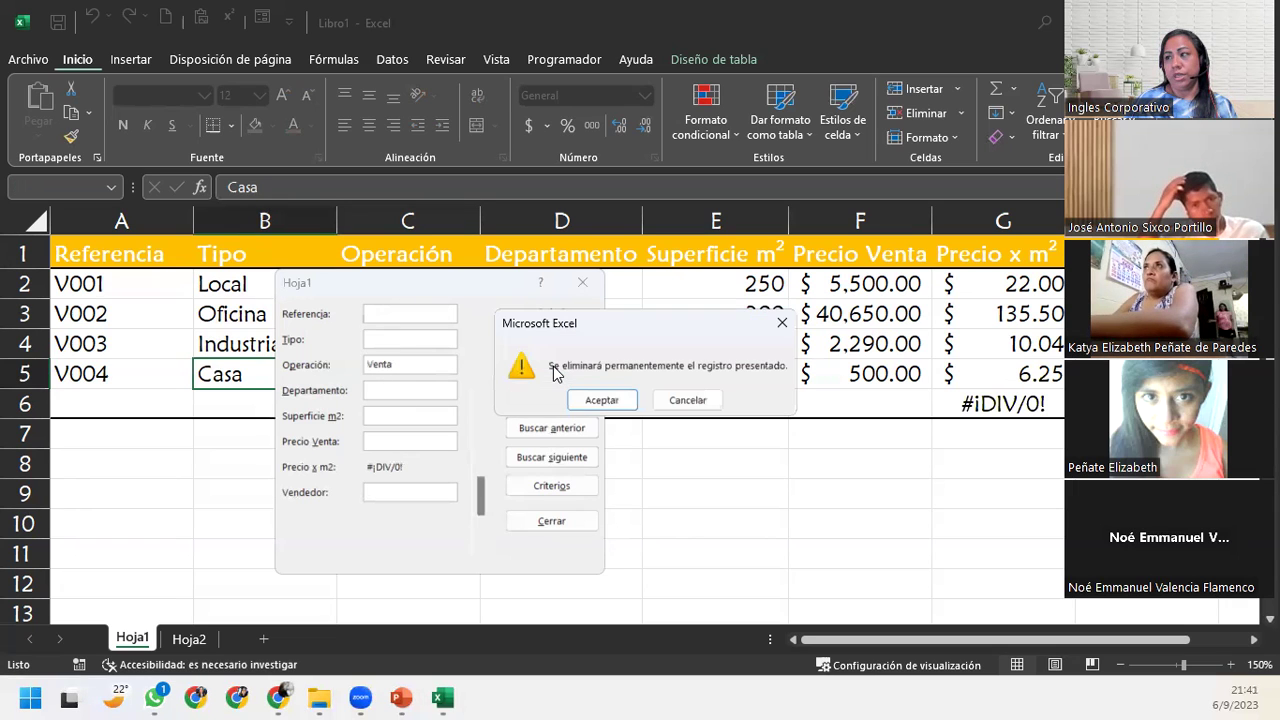
click(597, 400)
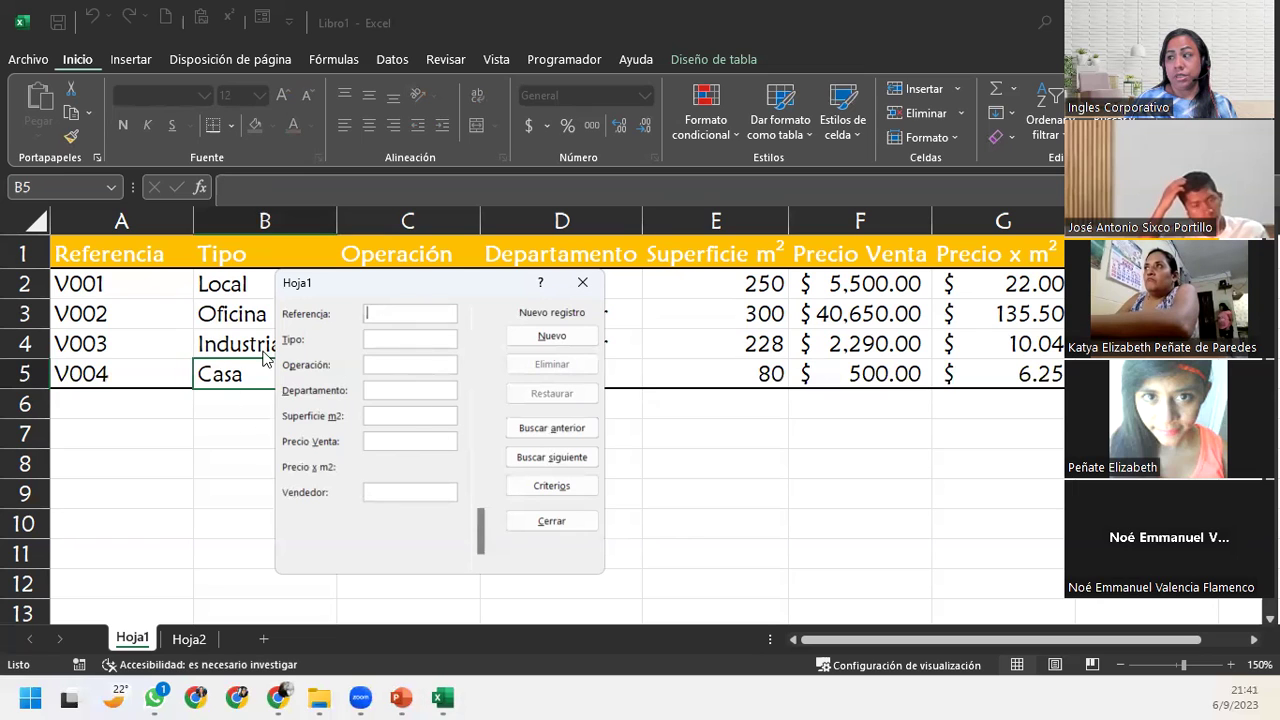
Step: Leave criteria mode, move the data form right to reveal Operación, and start a new record
click(565, 486)
text(Casa)
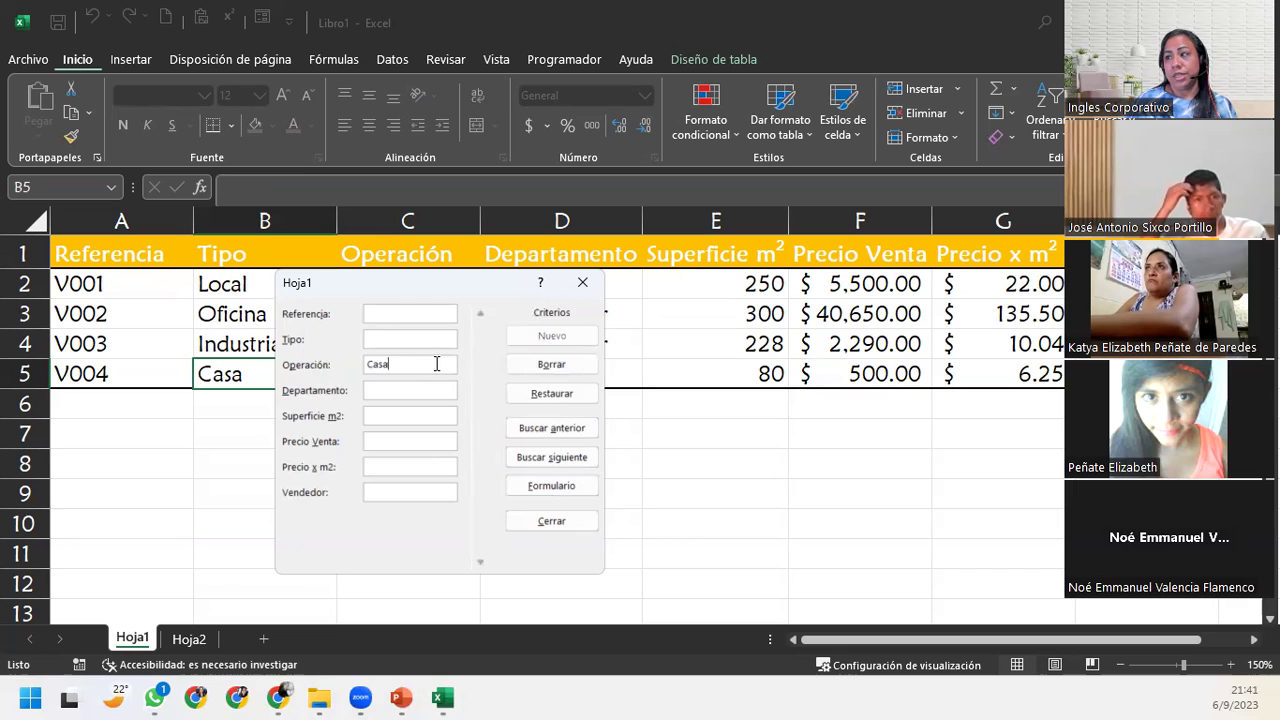
key(Return)
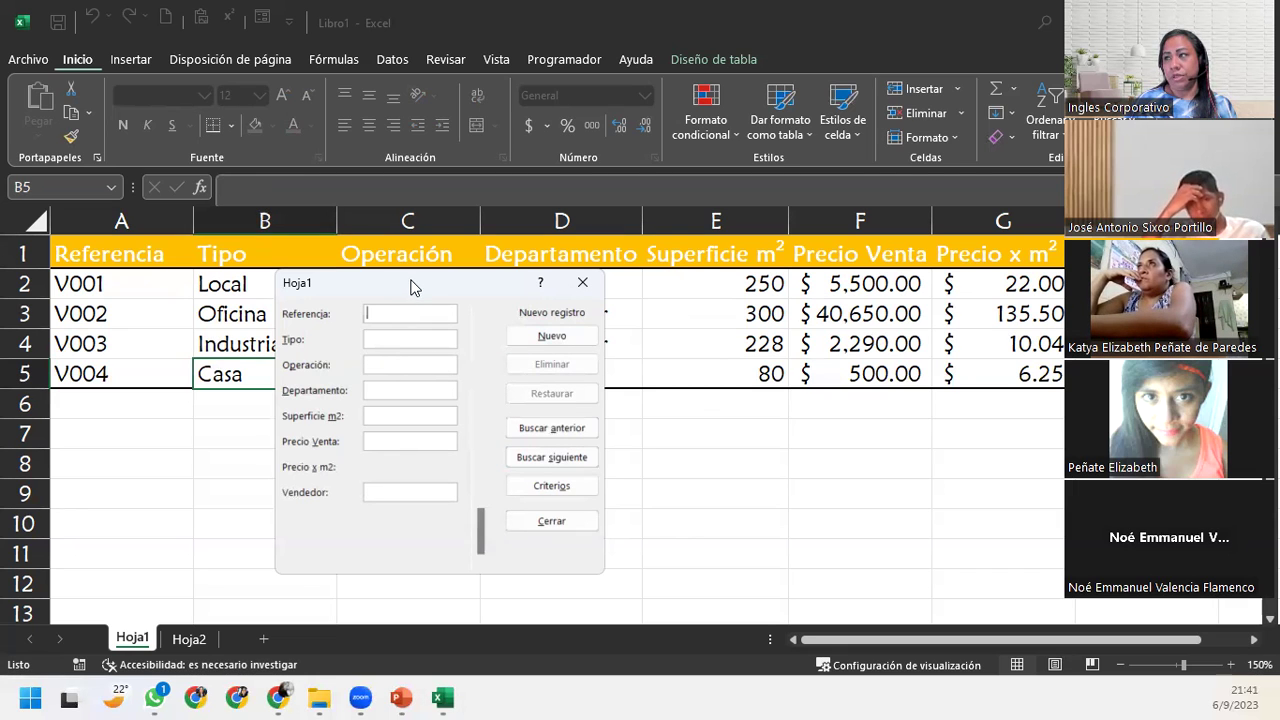
drag(413, 287, 616, 276)
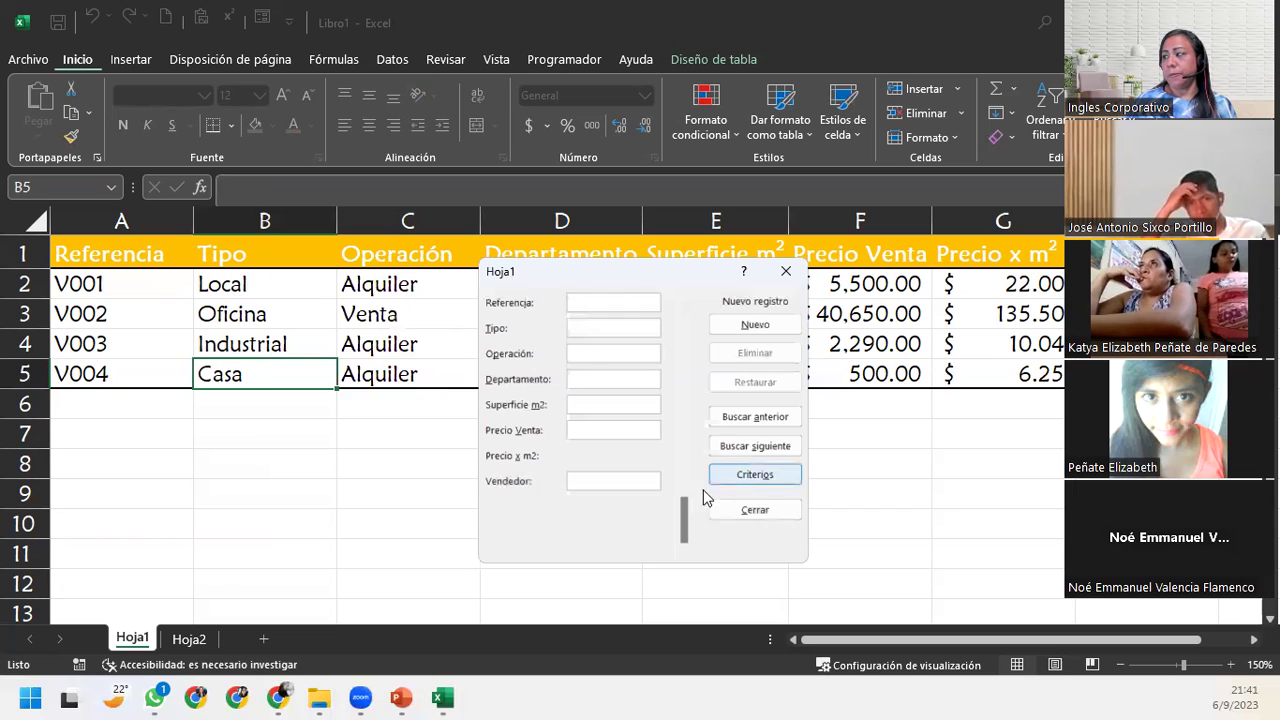
mouse_move(686, 522)
mouse_down()
mouse_move(678, 385)
mouse_move(680, 530)
mouse_up()
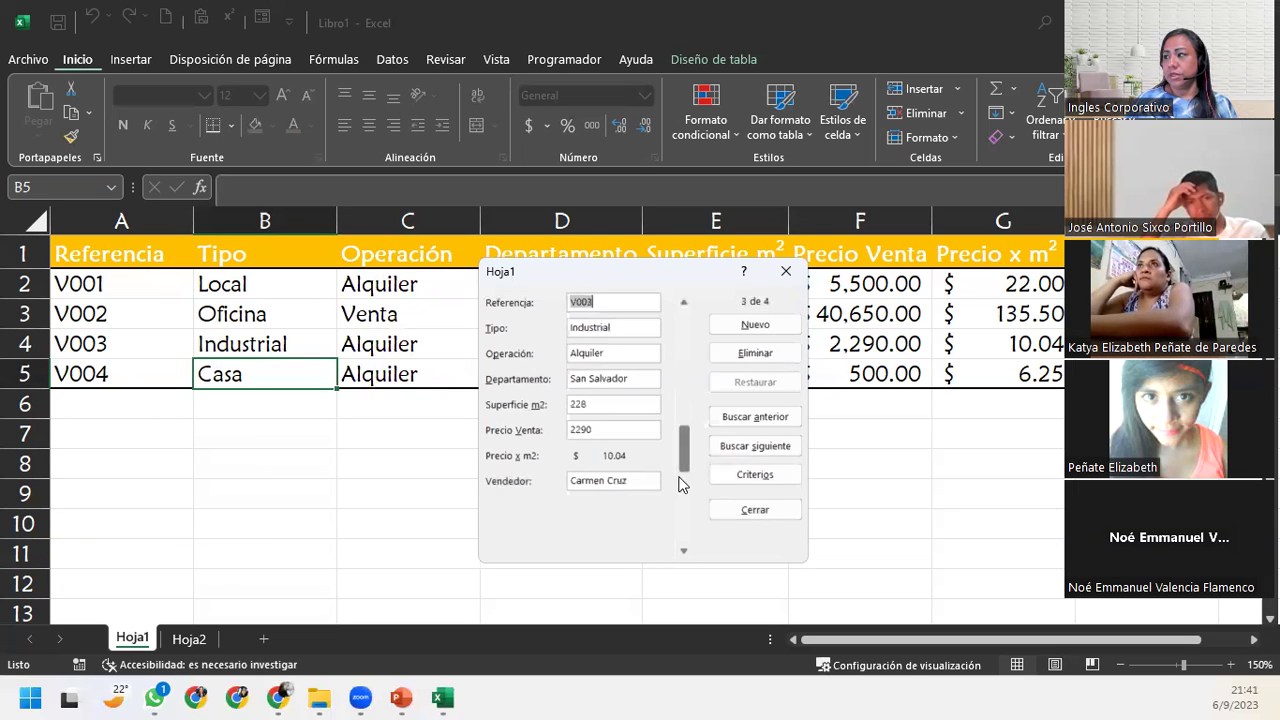
click(755, 326)
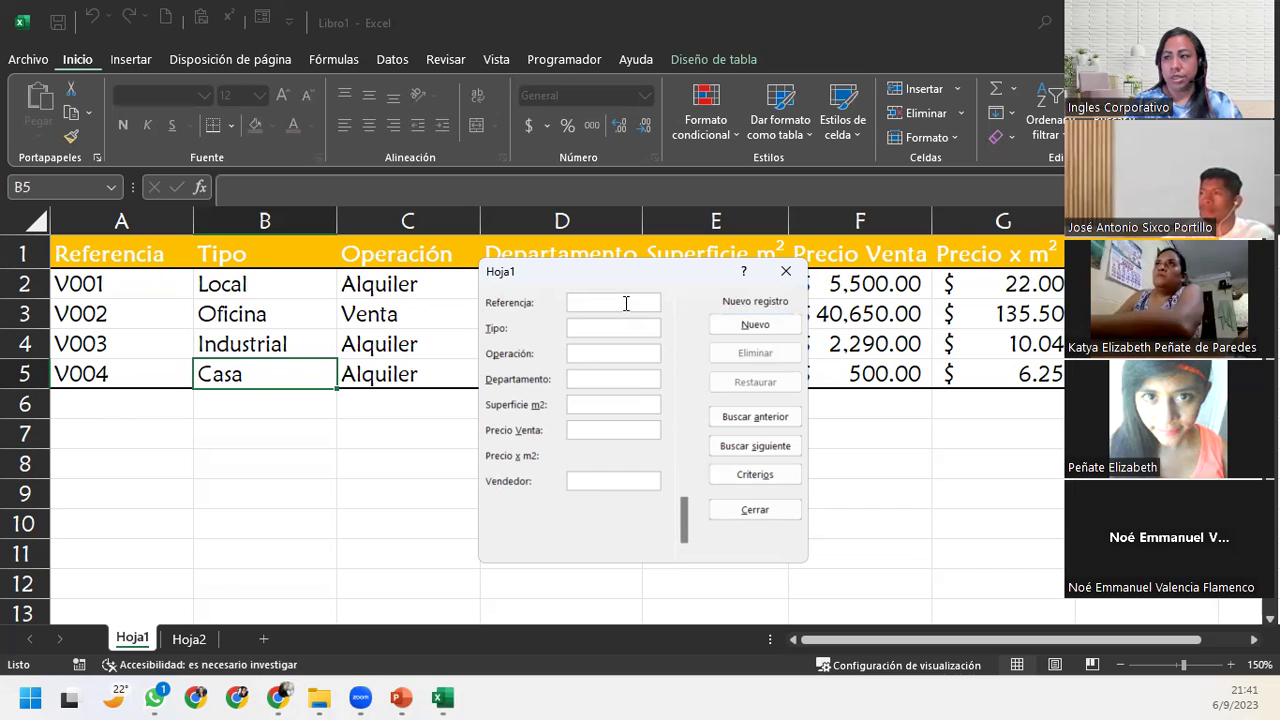
Step: Enter record V005 (Casa, Venta, 291 m2, 21,339) with its seller and add it
text(V00)
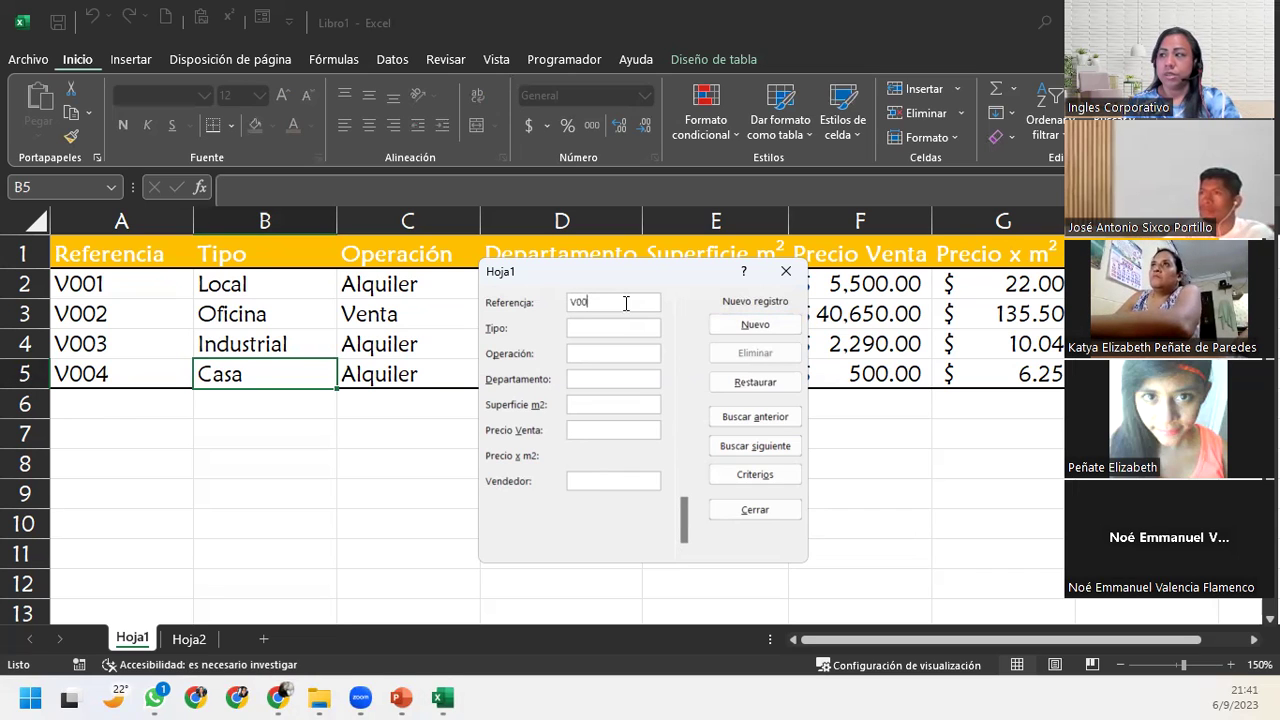
text(5)
key(Tab)
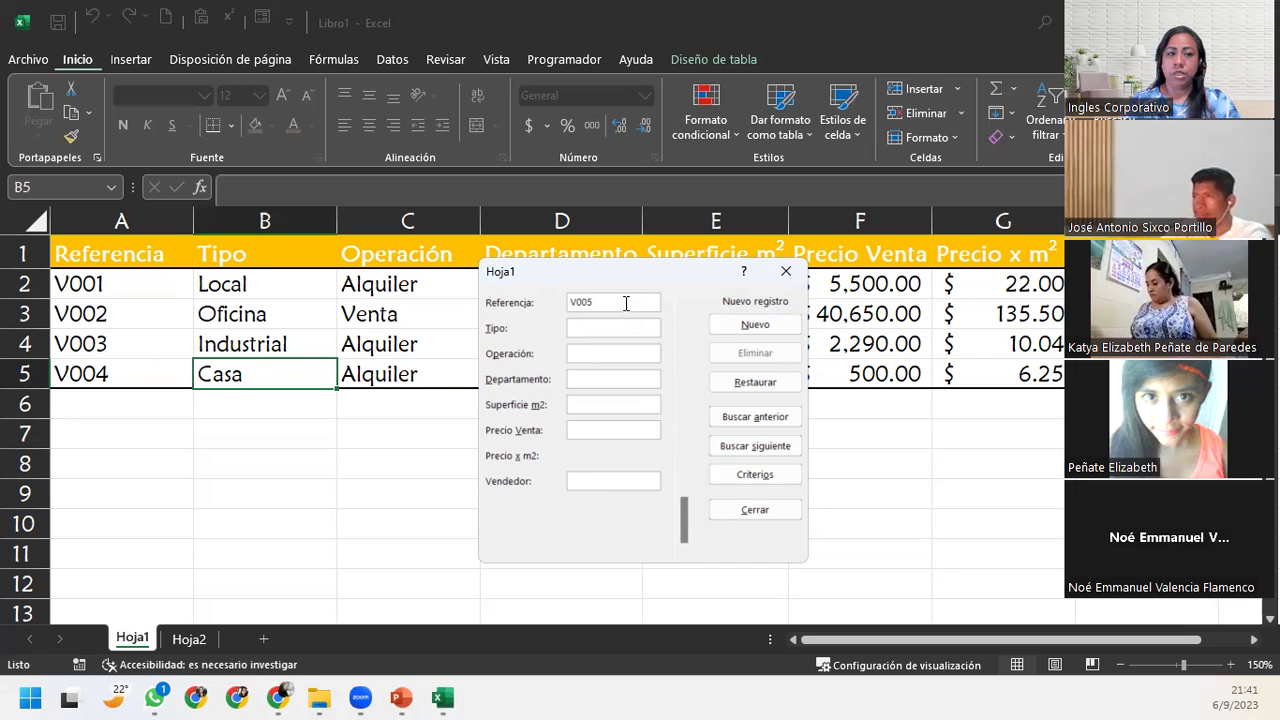
text(Casa)
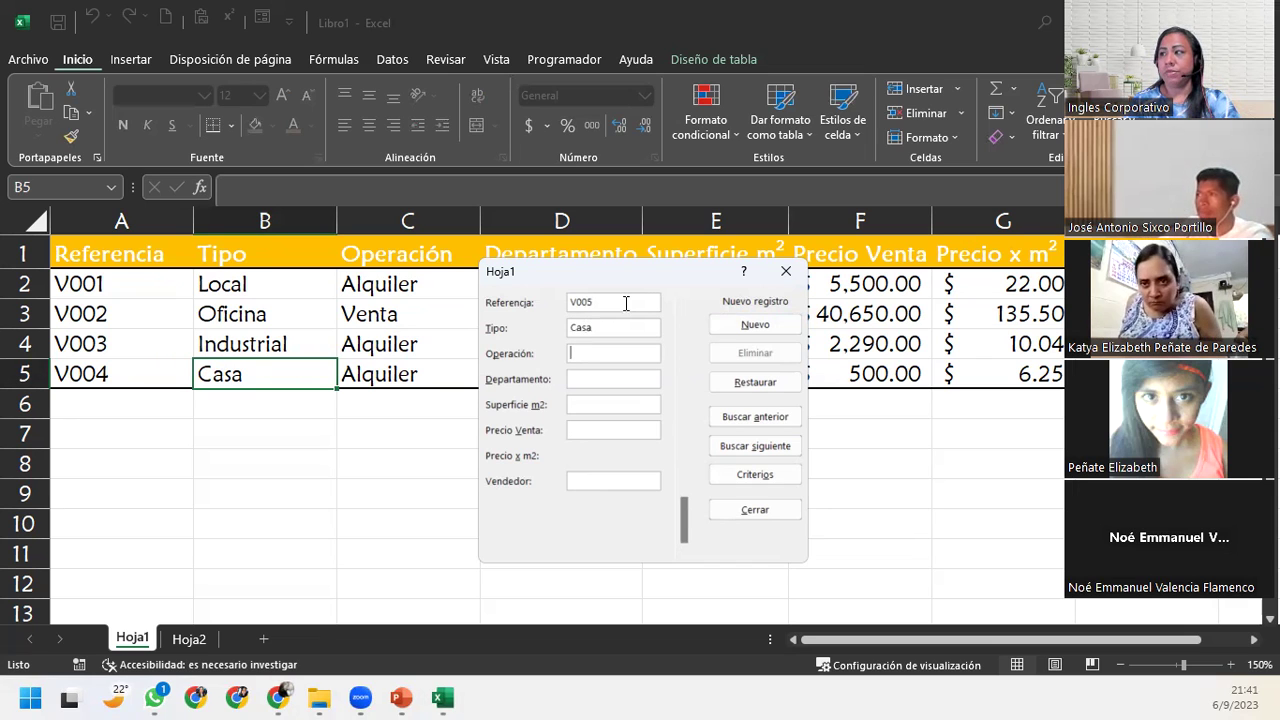
text(Venta)
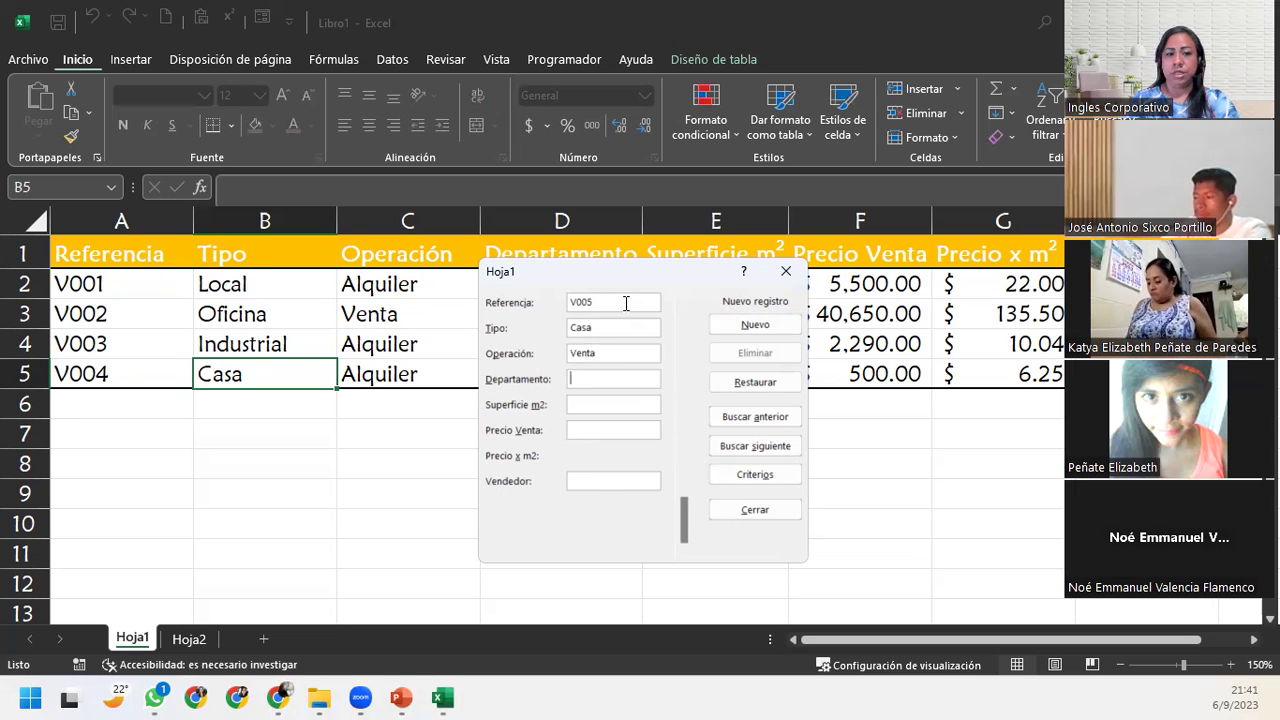
text(a )
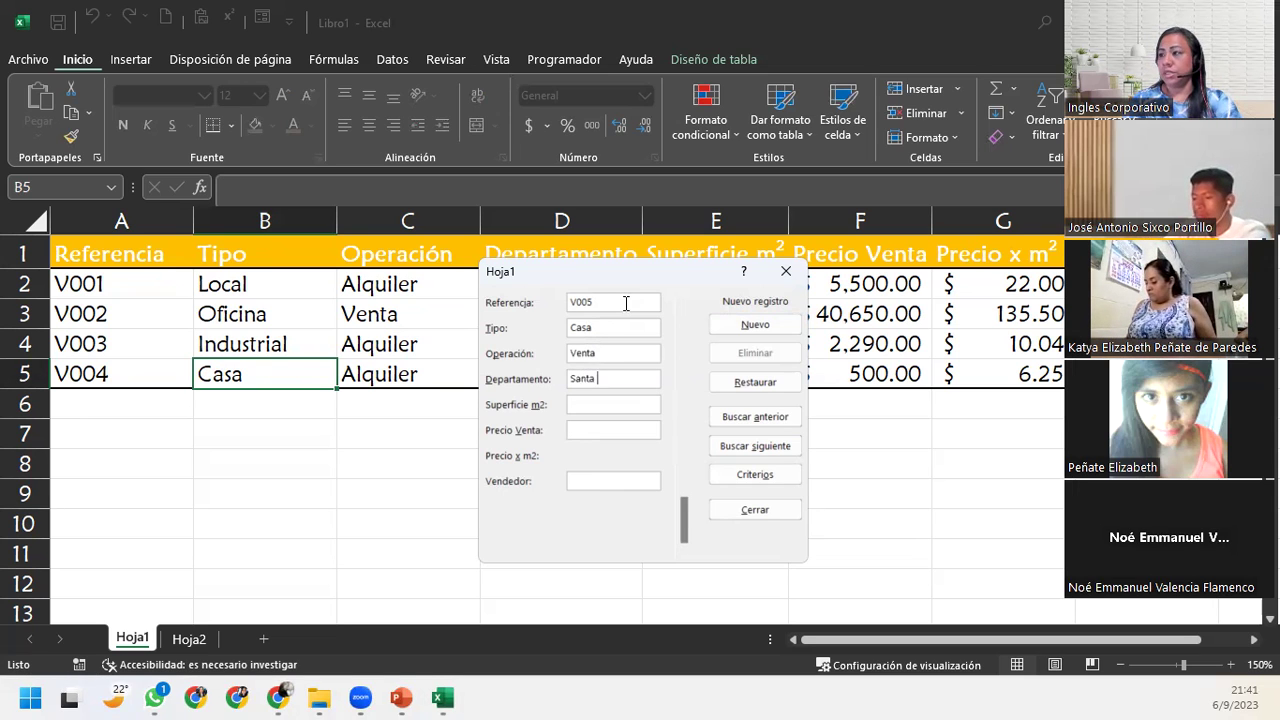
text(na)
key(Tab)
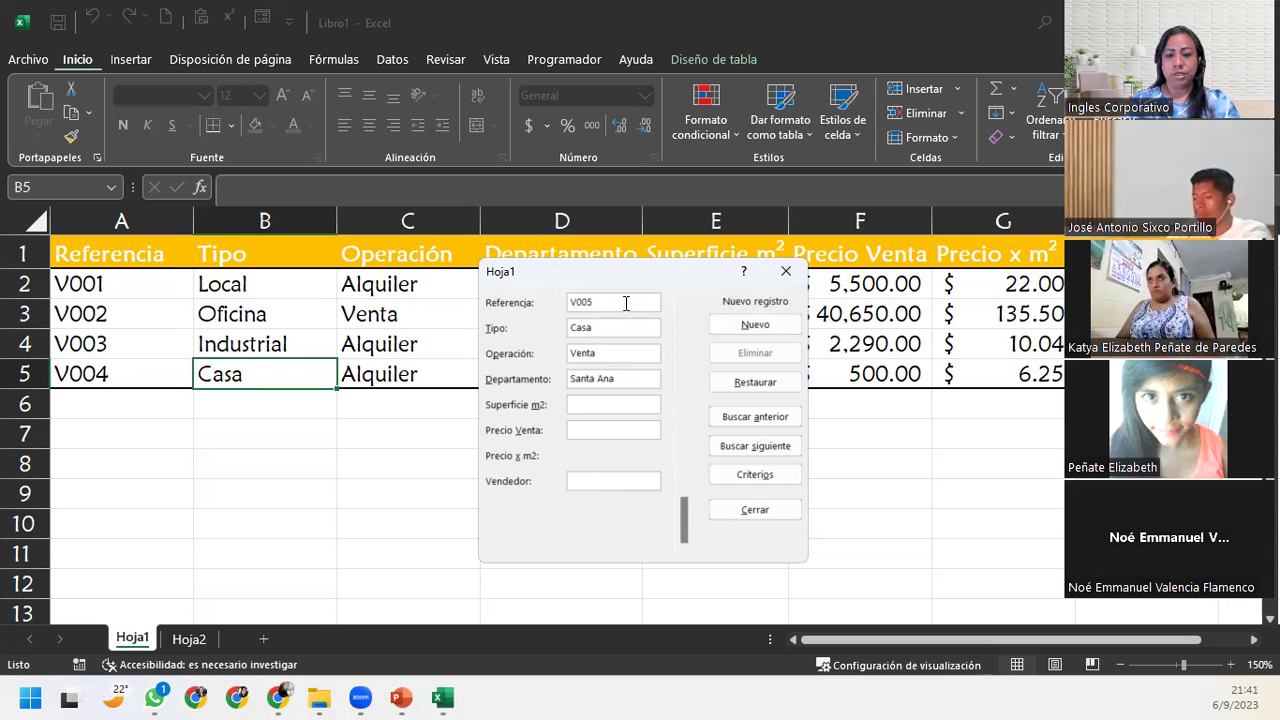
text(291)
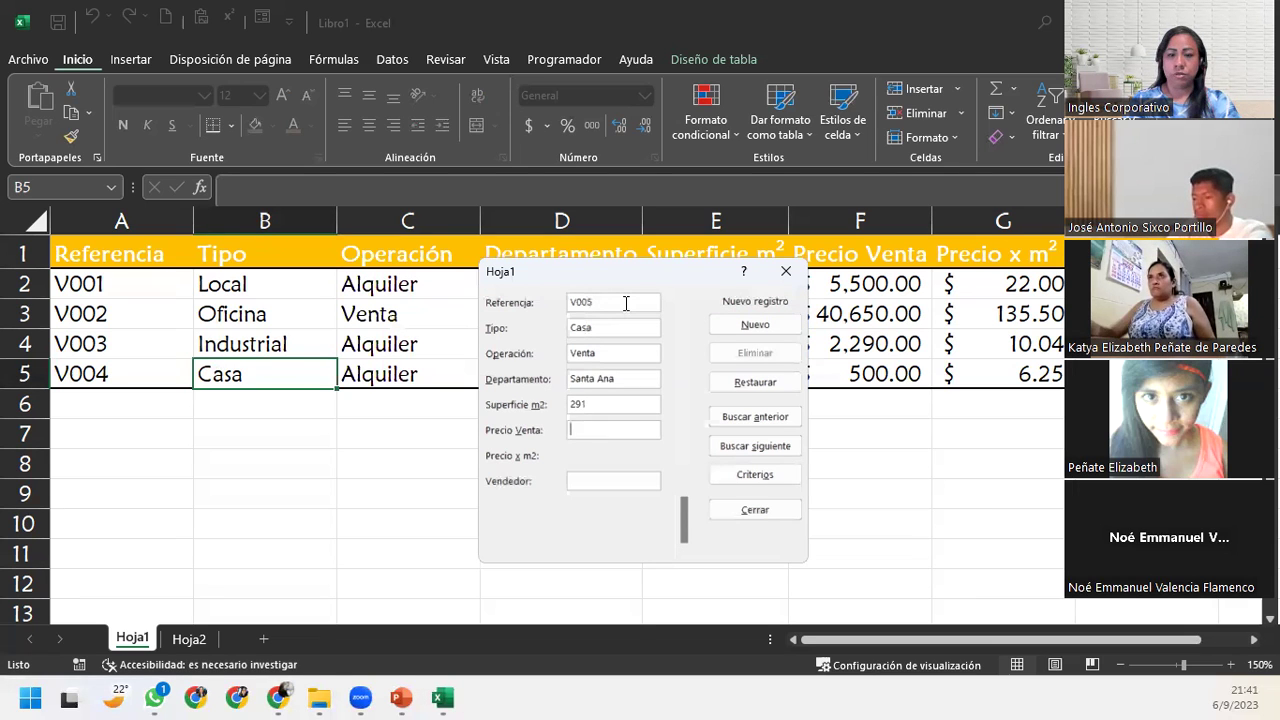
text(339)
key(Tab)
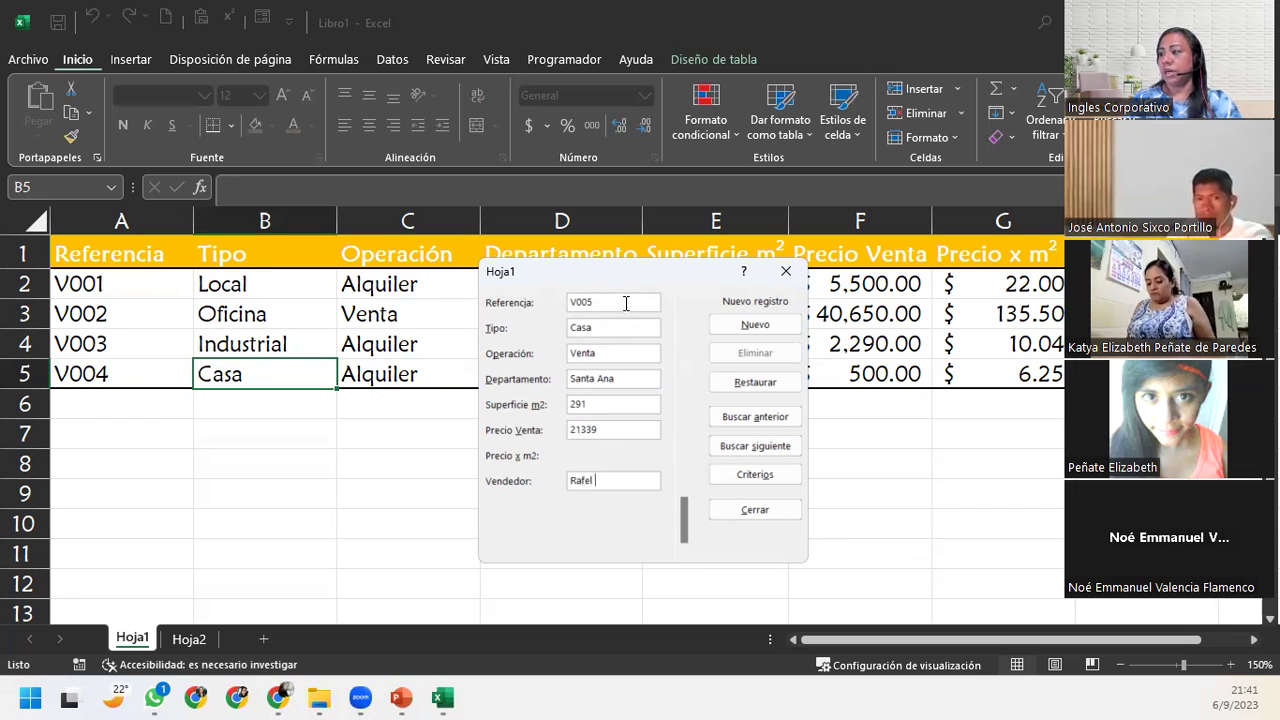
text(id)
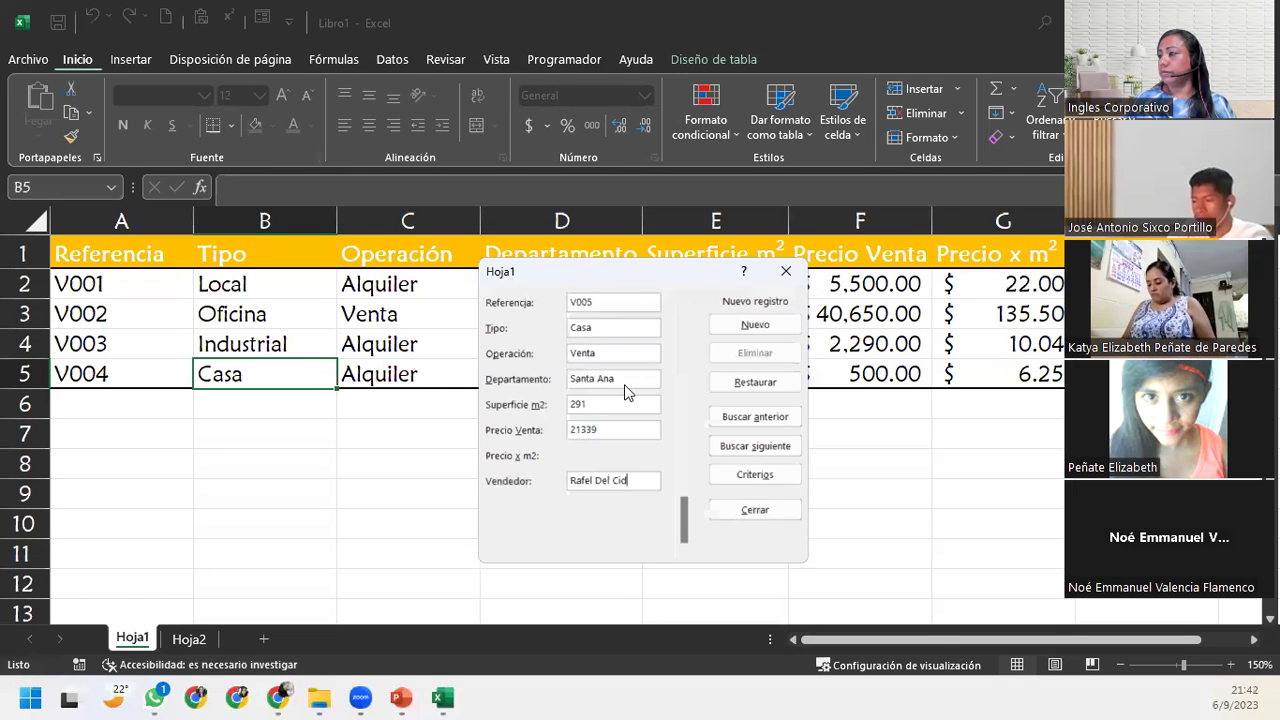
mouse_move(632, 479)
mouse_down()
mouse_move(588, 479)
mouse_move(603, 479)
mouse_up()
key(BackSpace)
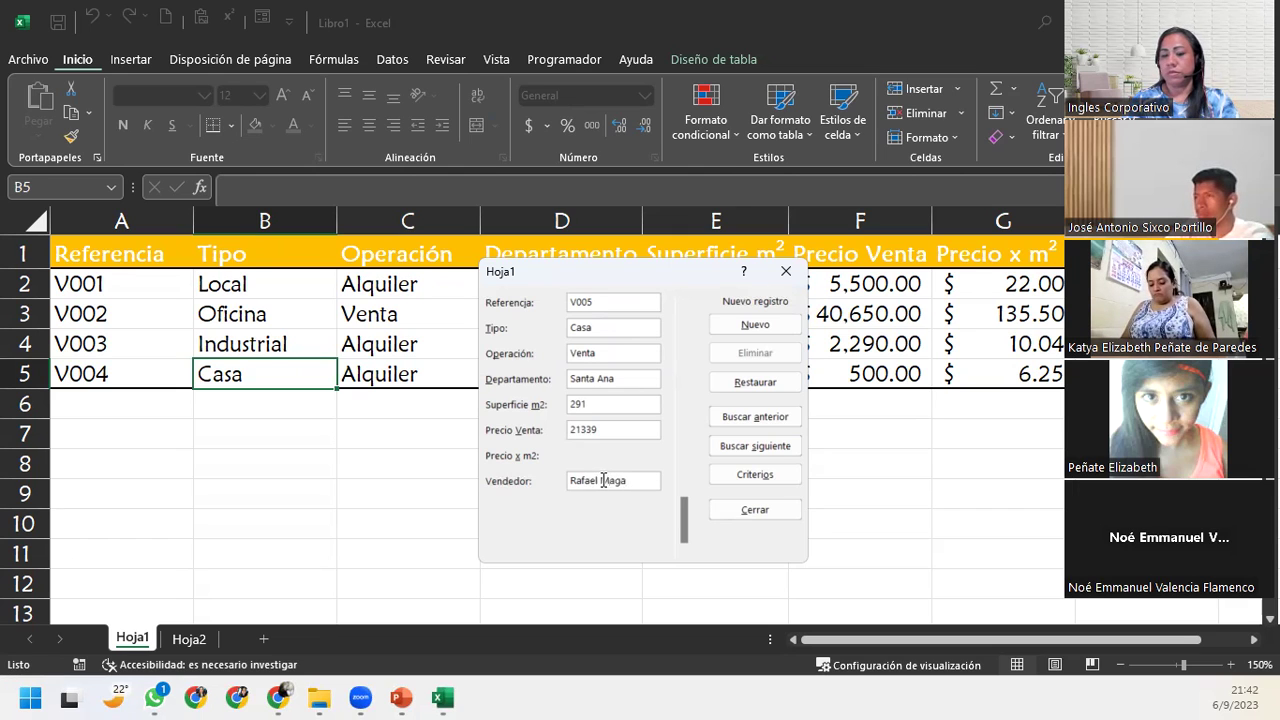
key(Return)
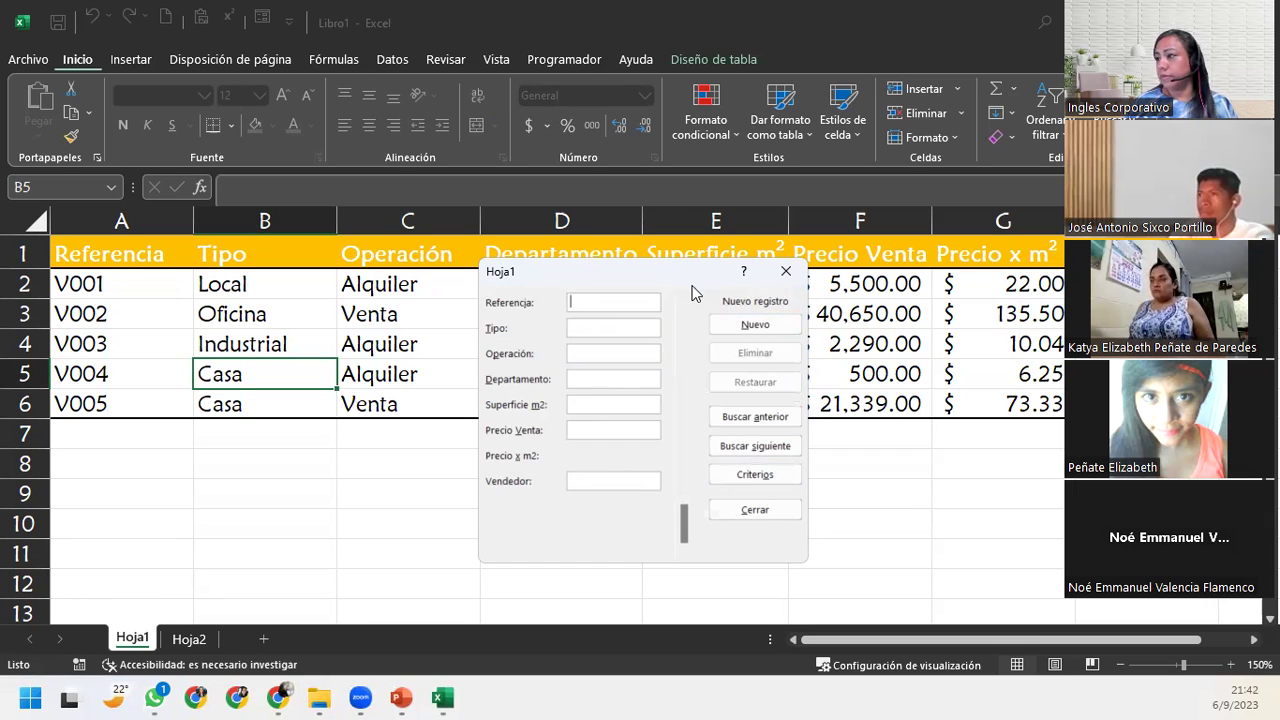
drag(692, 292, 612, 142)
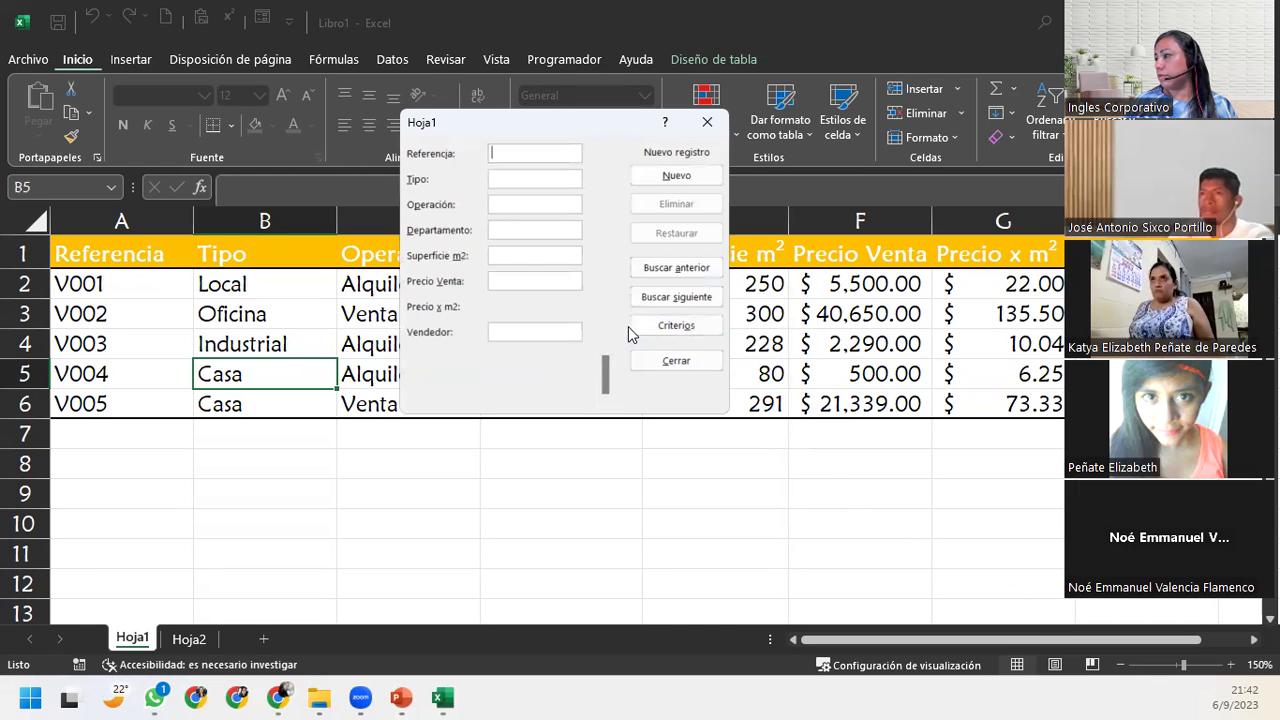
Step: Close the data form, zoom out, and AutoFit every column of the sheet
click(684, 362)
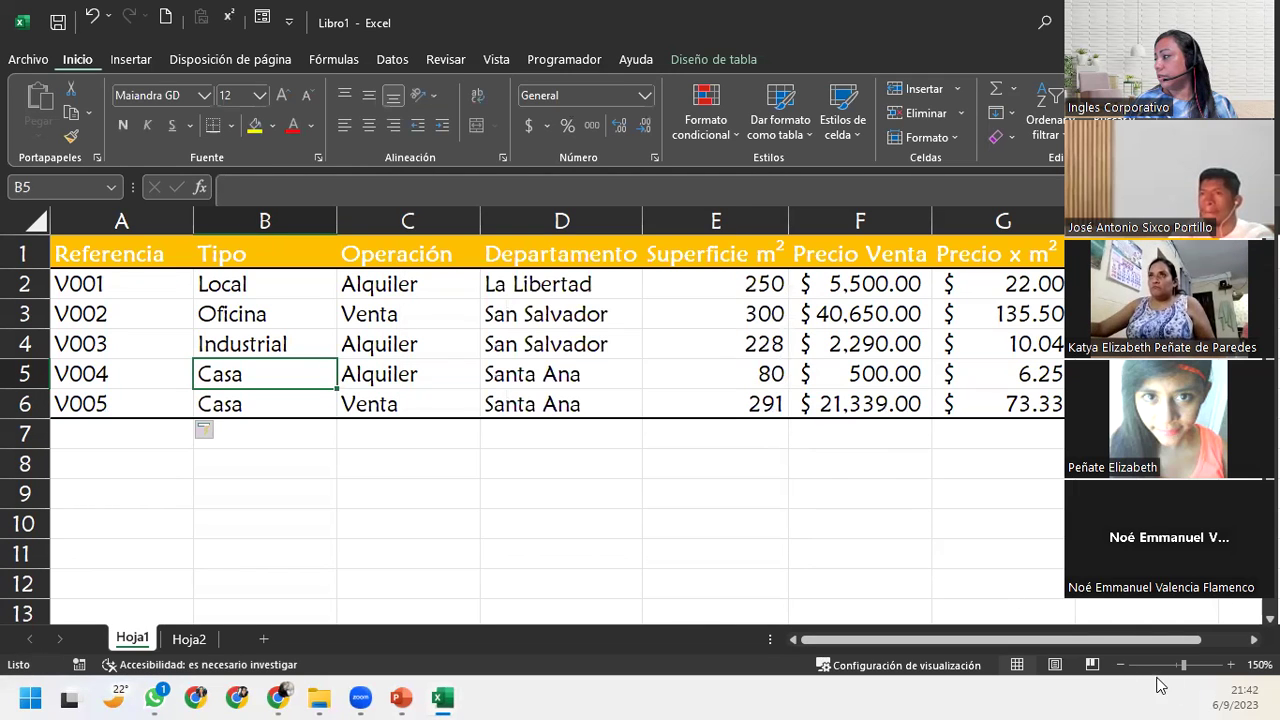
click(1120, 664)
click(1120, 664)
click(945, 322)
click(26, 218)
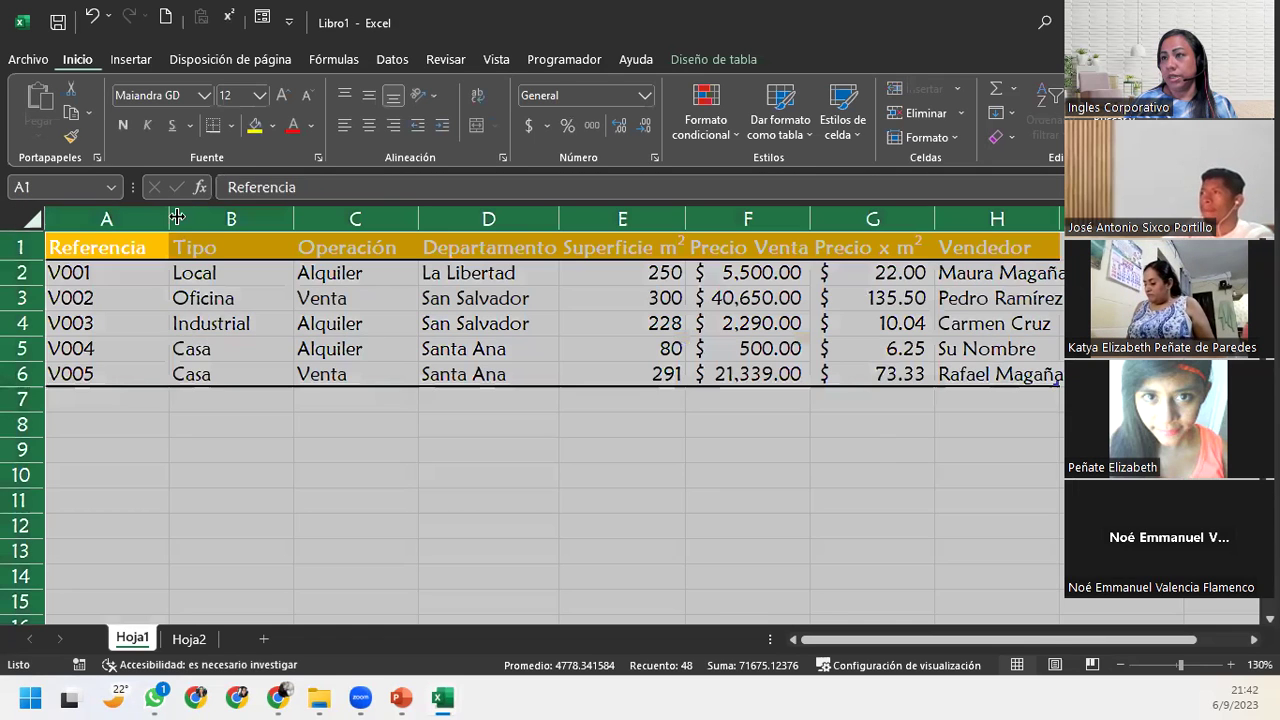
double_click(170, 217)
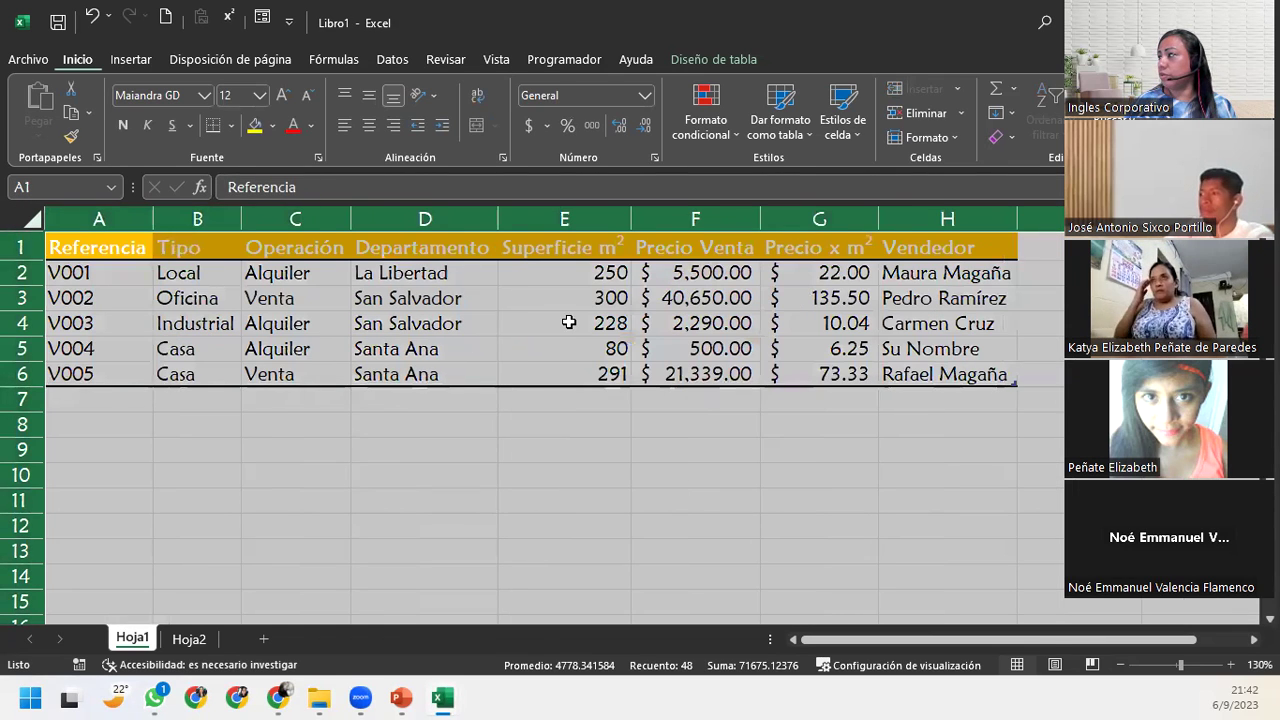
Step: Select cells E4, A5, B5 and C3 in the table
click(570, 322)
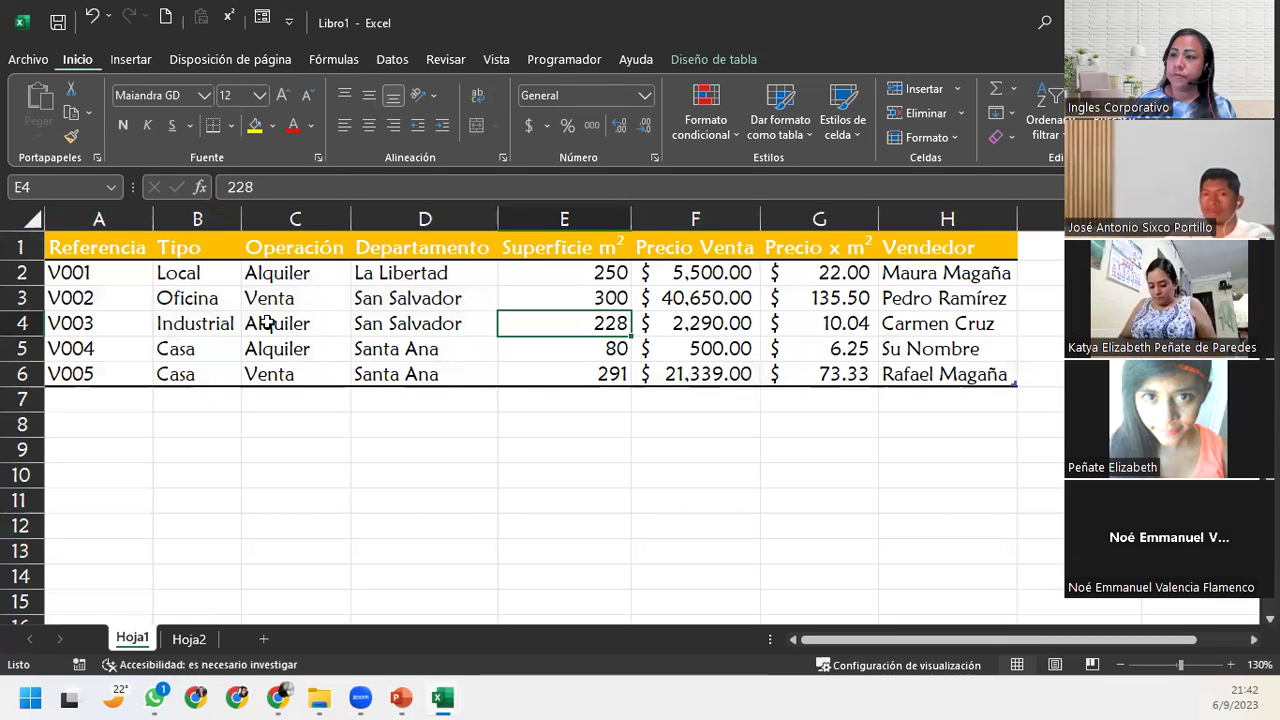
click(123, 358)
click(183, 346)
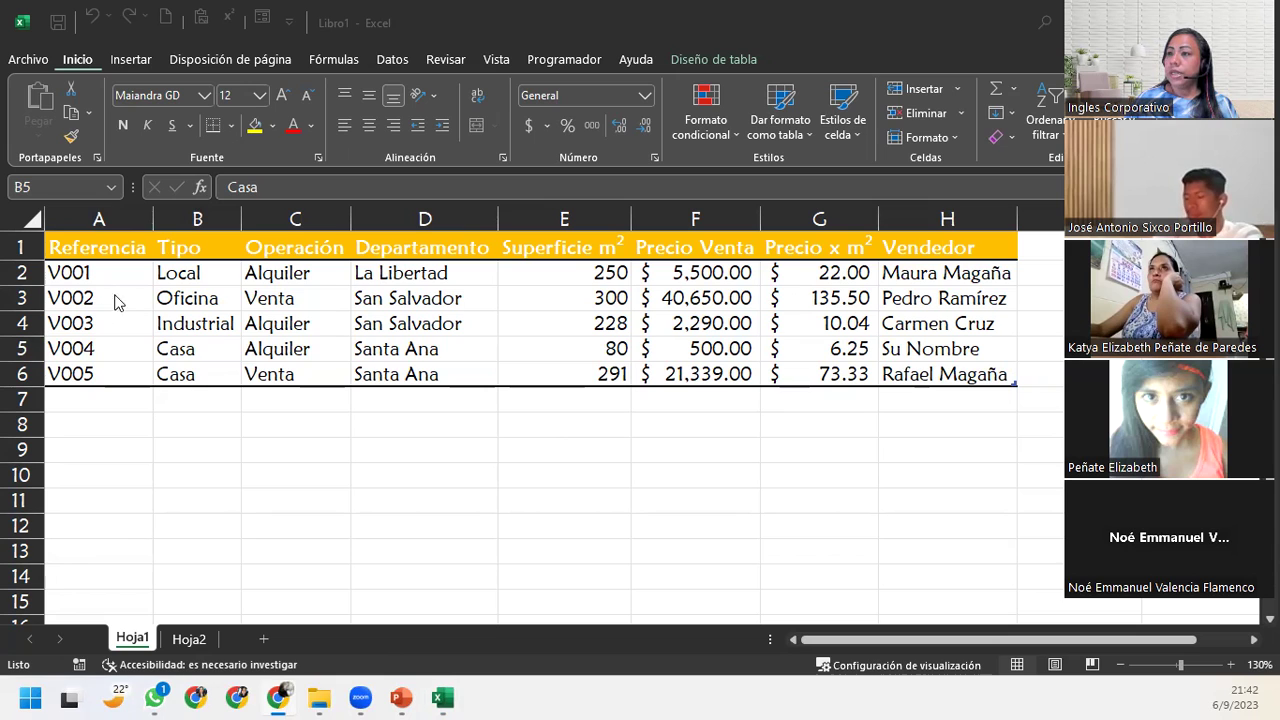
click(278, 296)
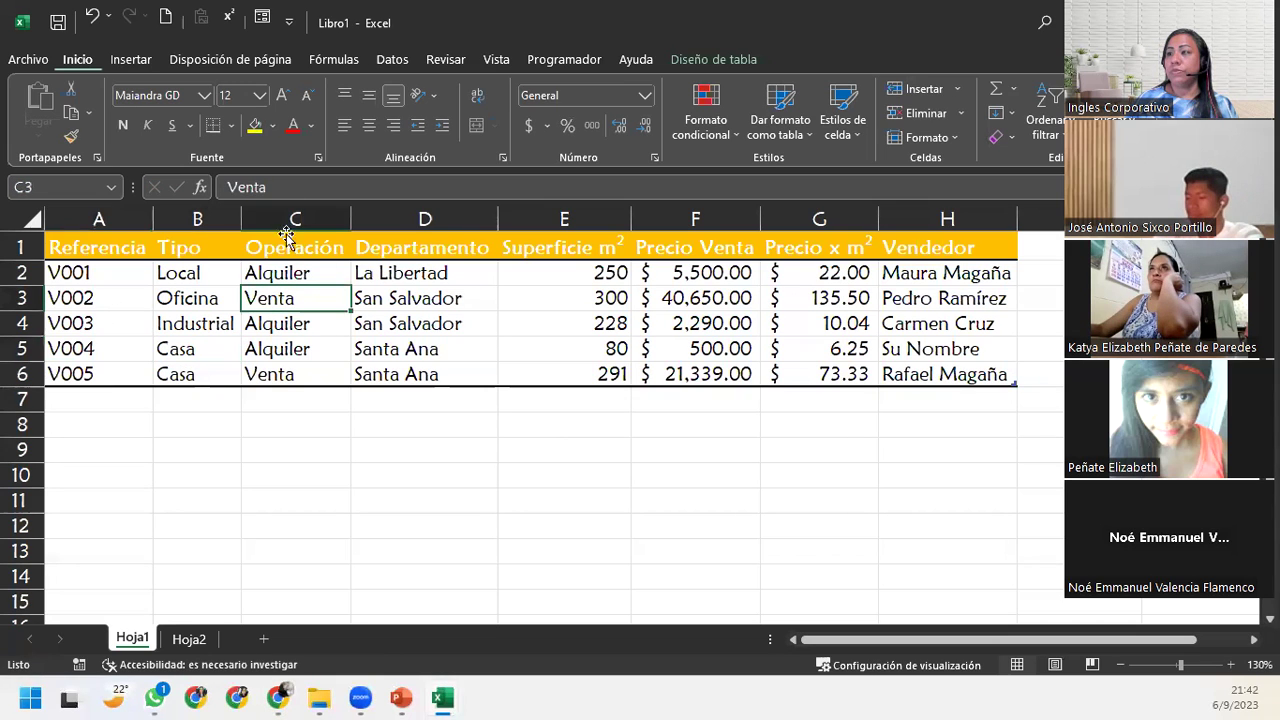
click(264, 20)
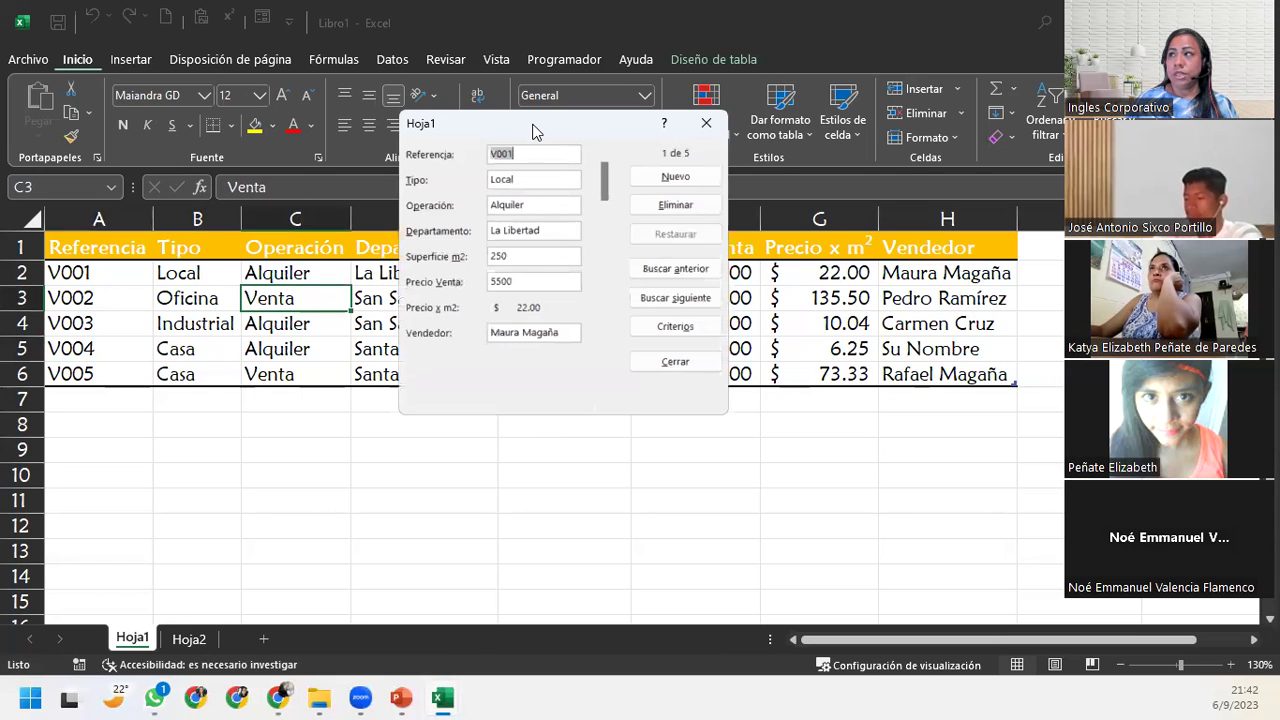
drag(533, 140, 447, 344)
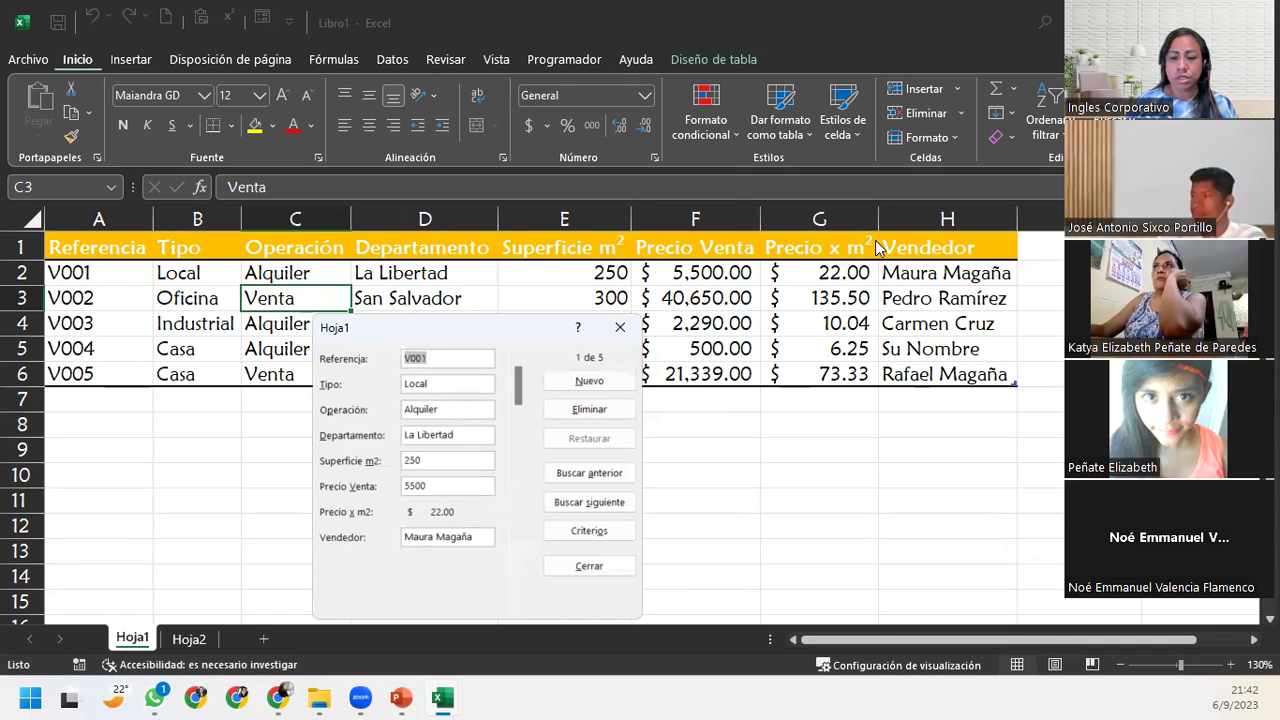
click(620, 327)
click(110, 500)
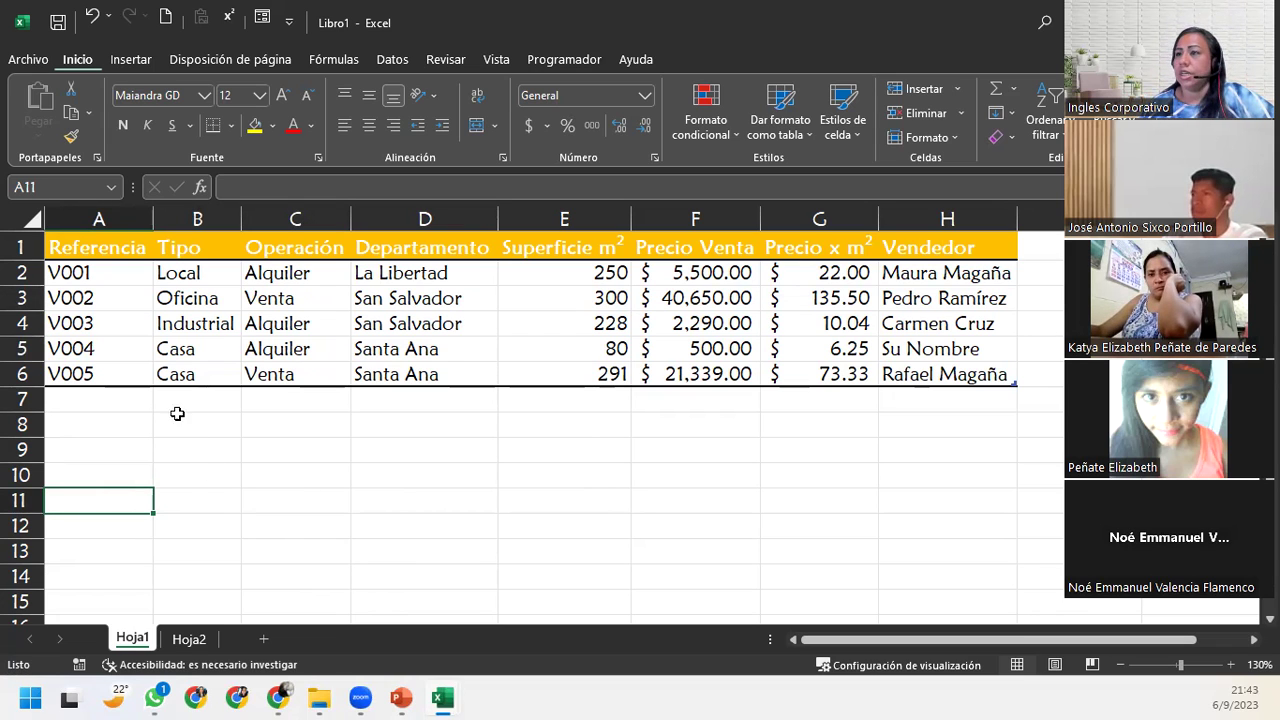
Step: Copy the header row A1:H1 and paste it with its formatting into Hoja2
drag(70, 247, 921, 242)
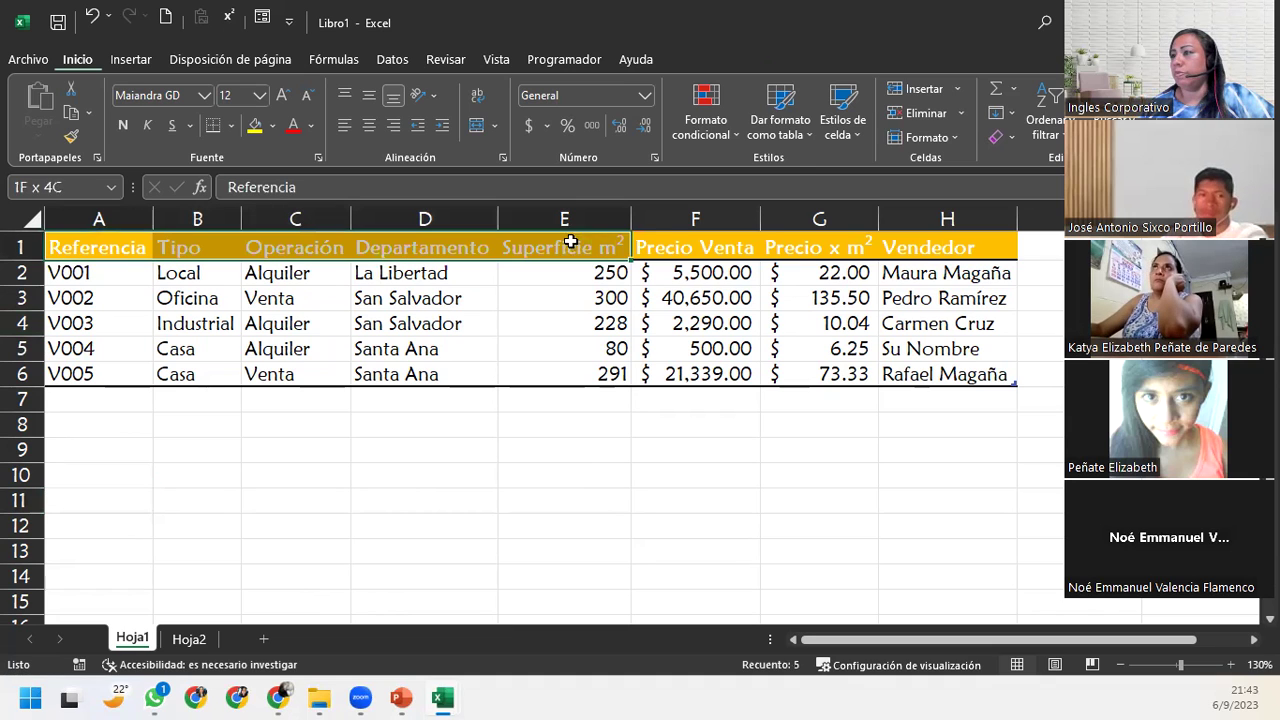
click(71, 112)
click(189, 638)
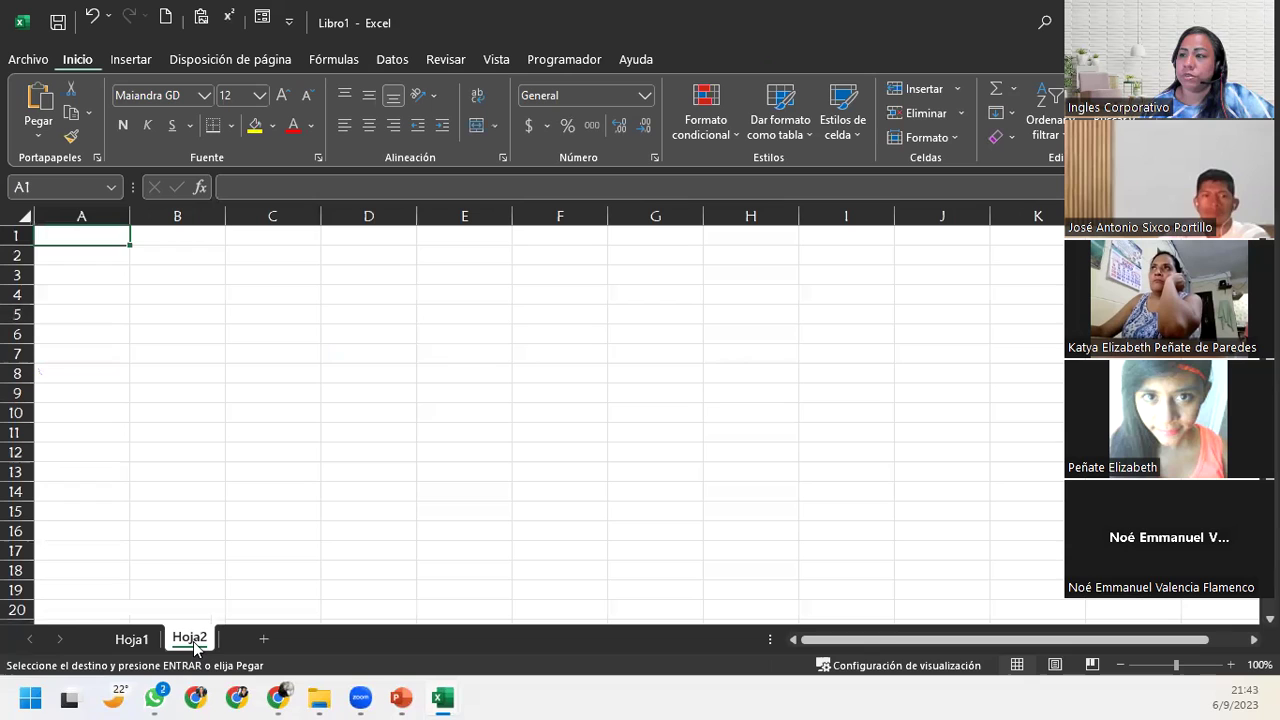
click(38, 135)
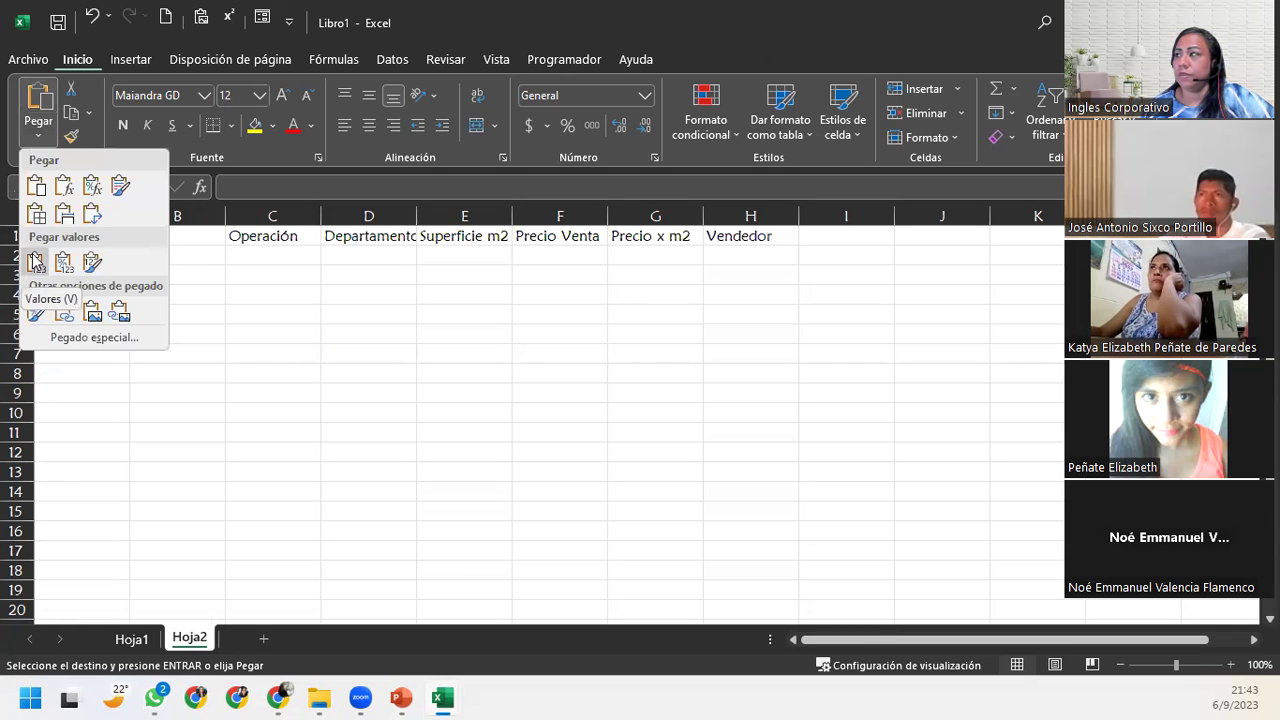
click(89, 265)
Step: Centre the header labels in row 1 of Hoja2
click(88, 258)
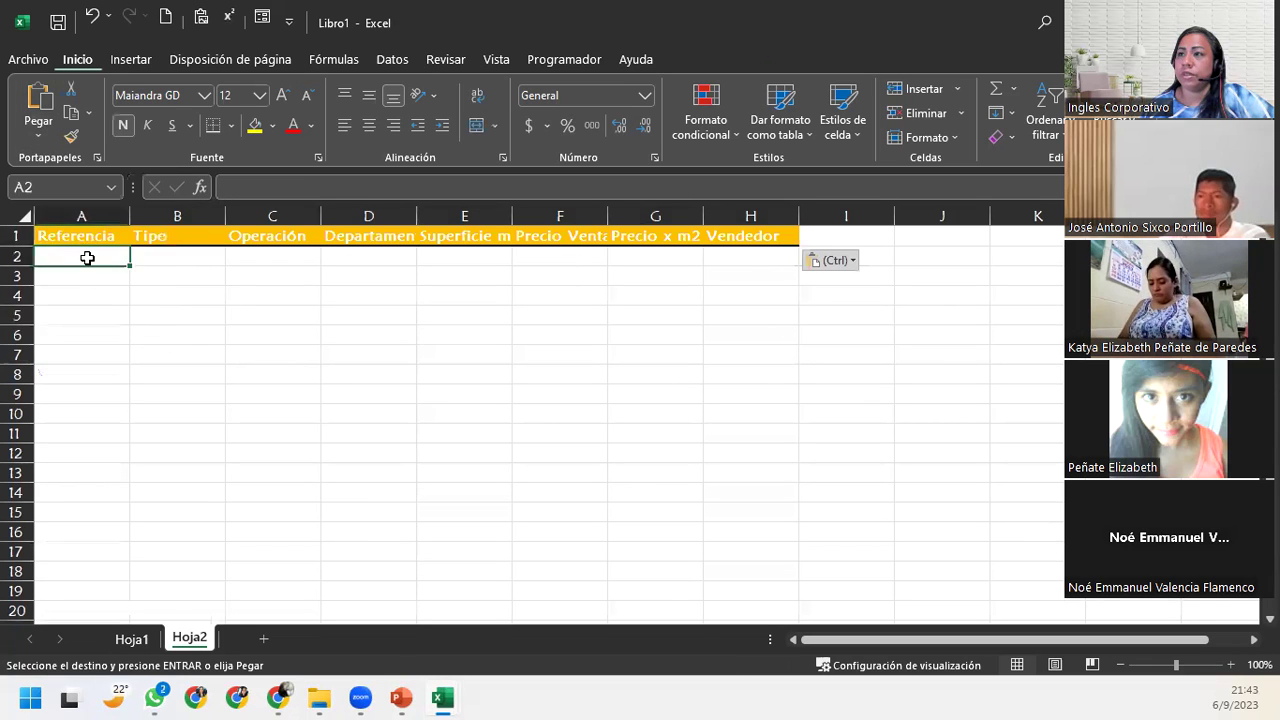
click(138, 235)
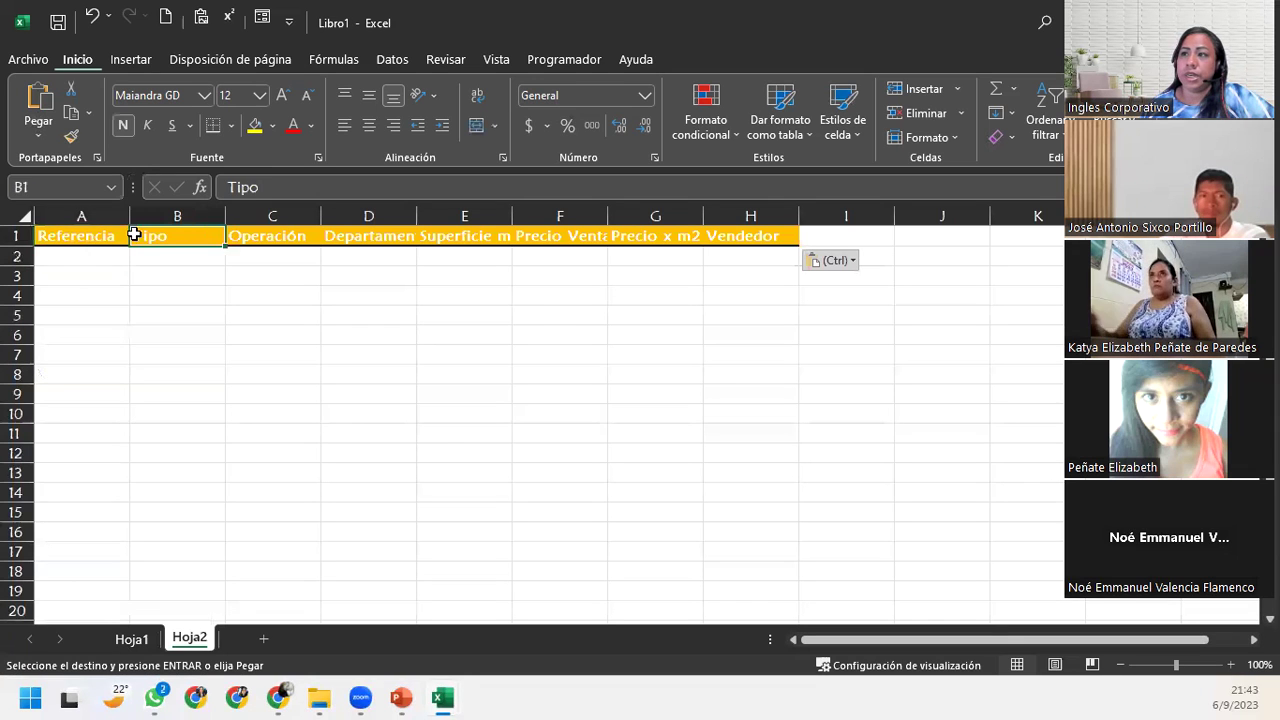
click(16, 235)
click(369, 125)
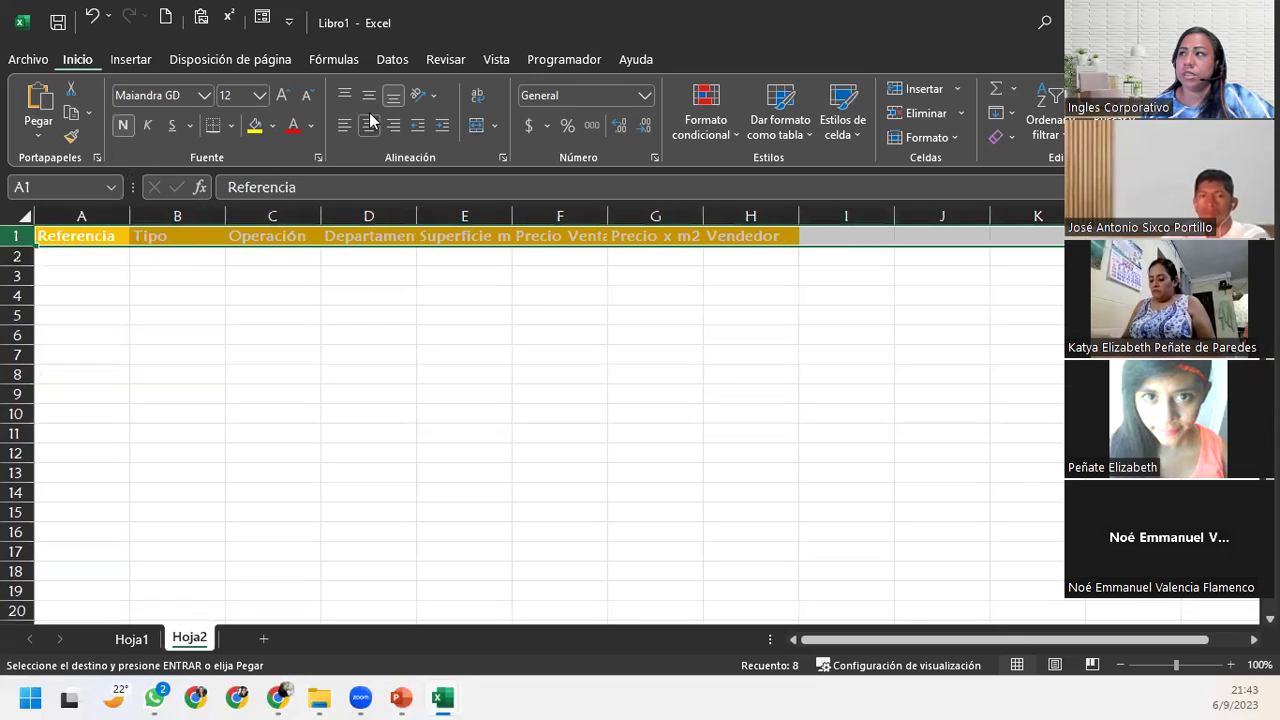
click(155, 290)
Step: Set all Hoja2 columns to 98 px, then compare against Hoja1
click(24, 216)
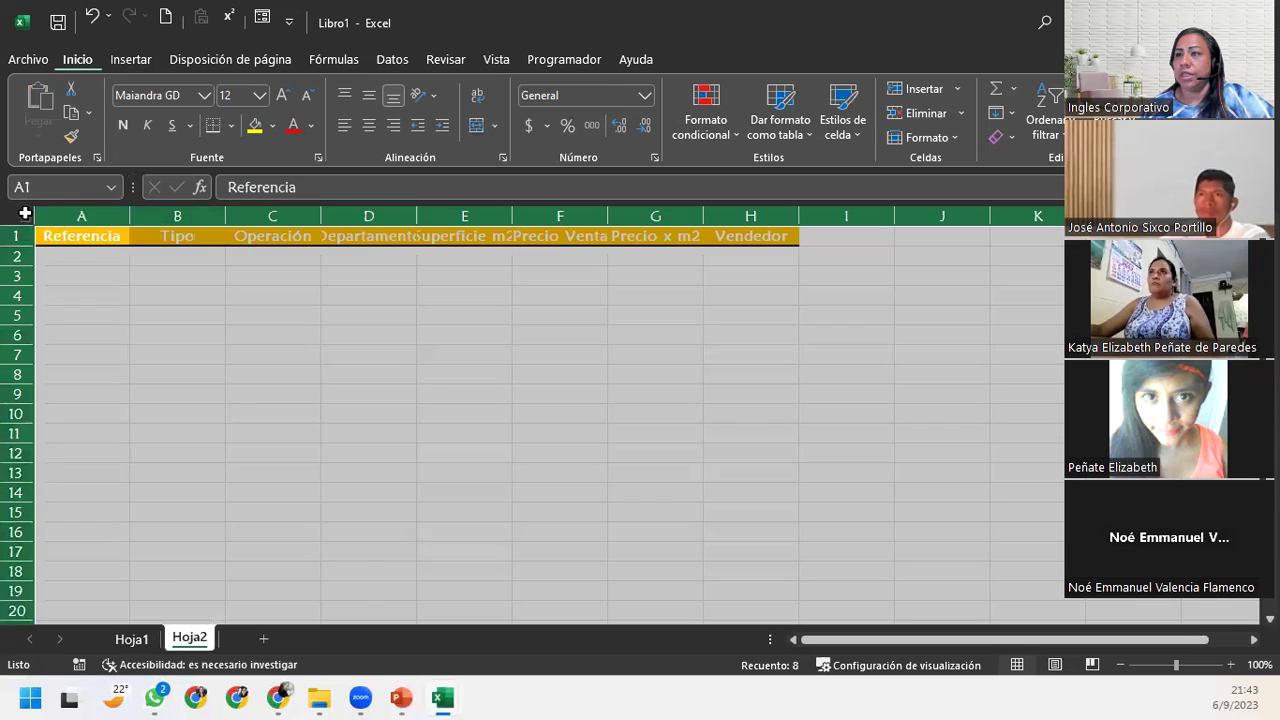
double_click(130, 216)
drag(120, 216, 132, 216)
click(123, 257)
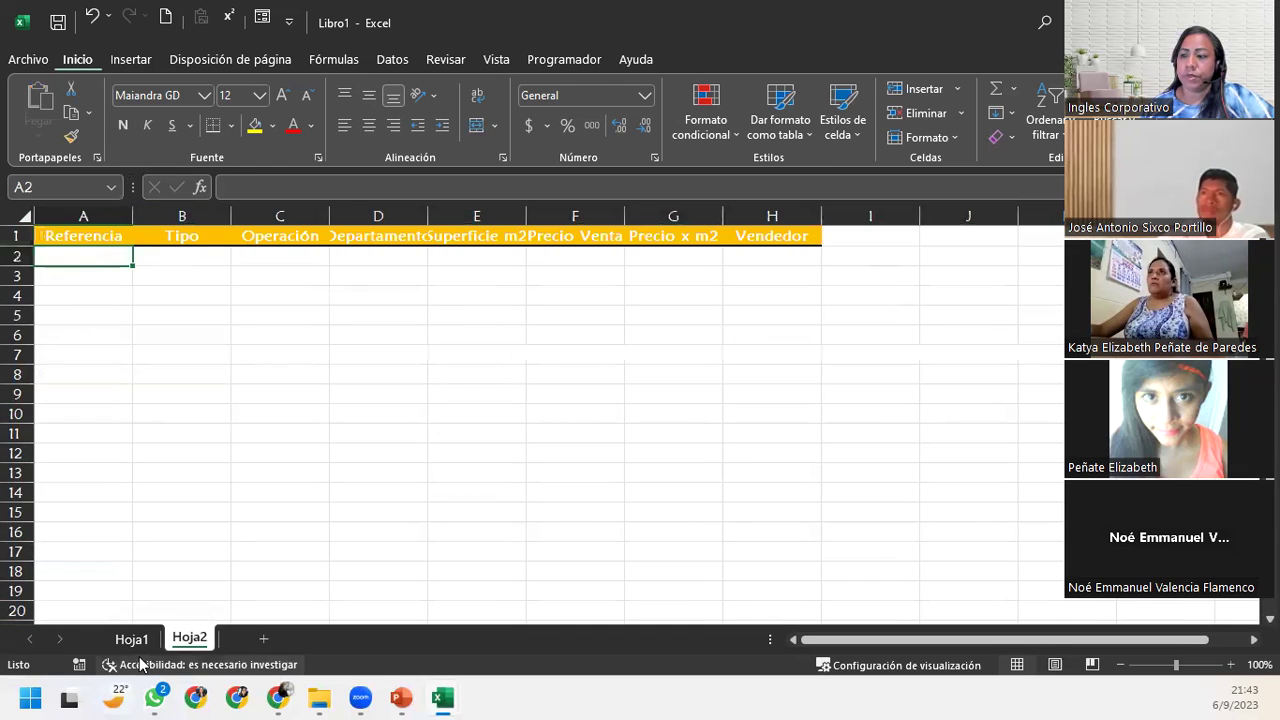
click(132, 638)
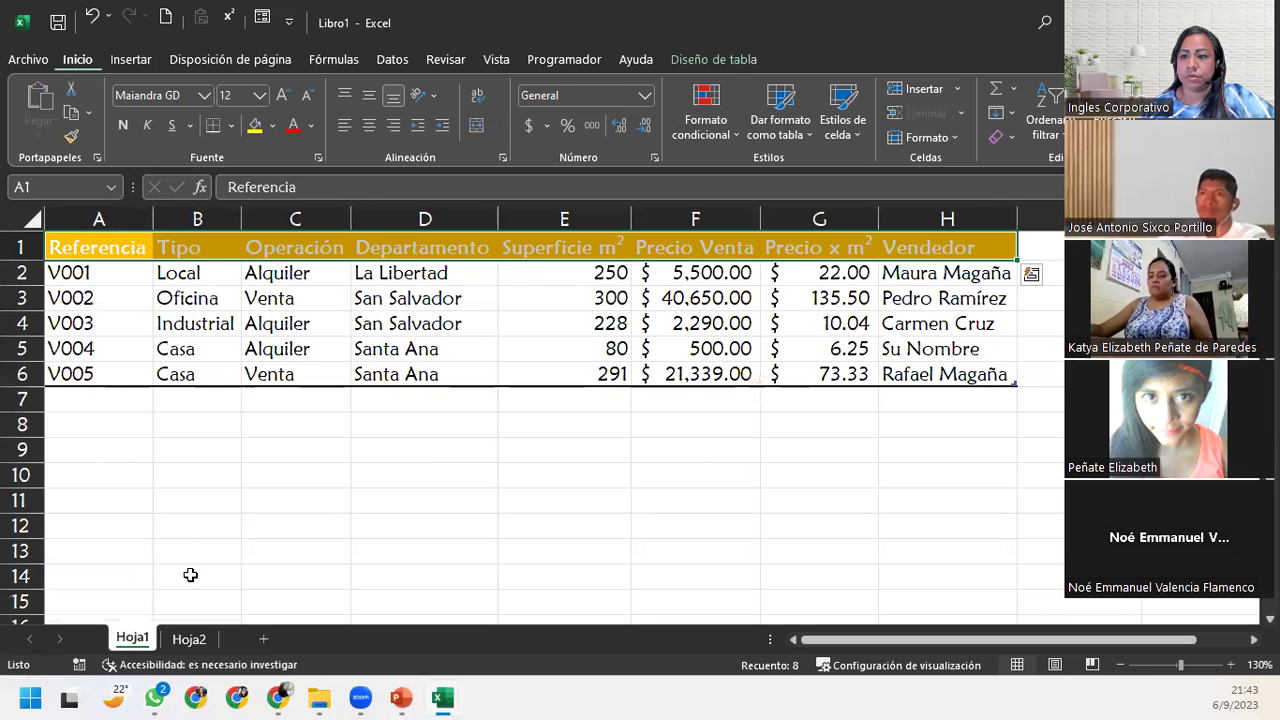
click(189, 638)
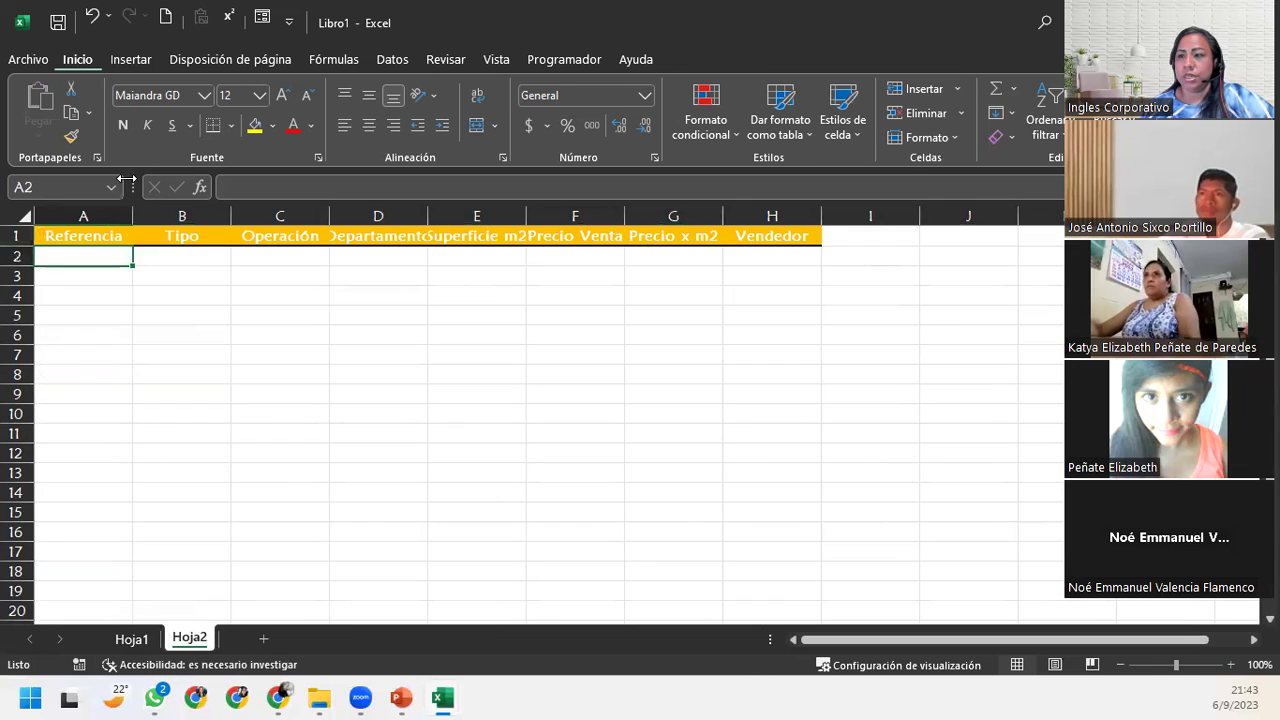
Step: Apply all borders to A2:H3, the two rows under the Hoja2 headers
click(83, 236)
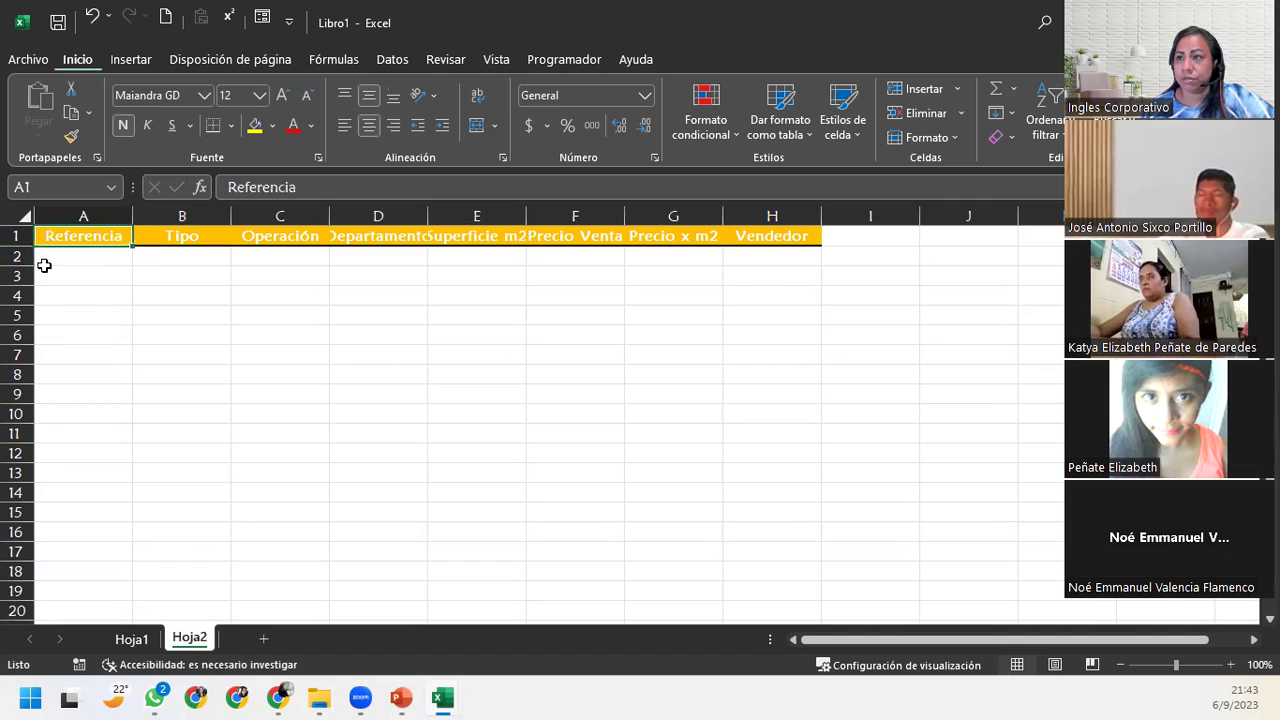
drag(44, 265, 814, 280)
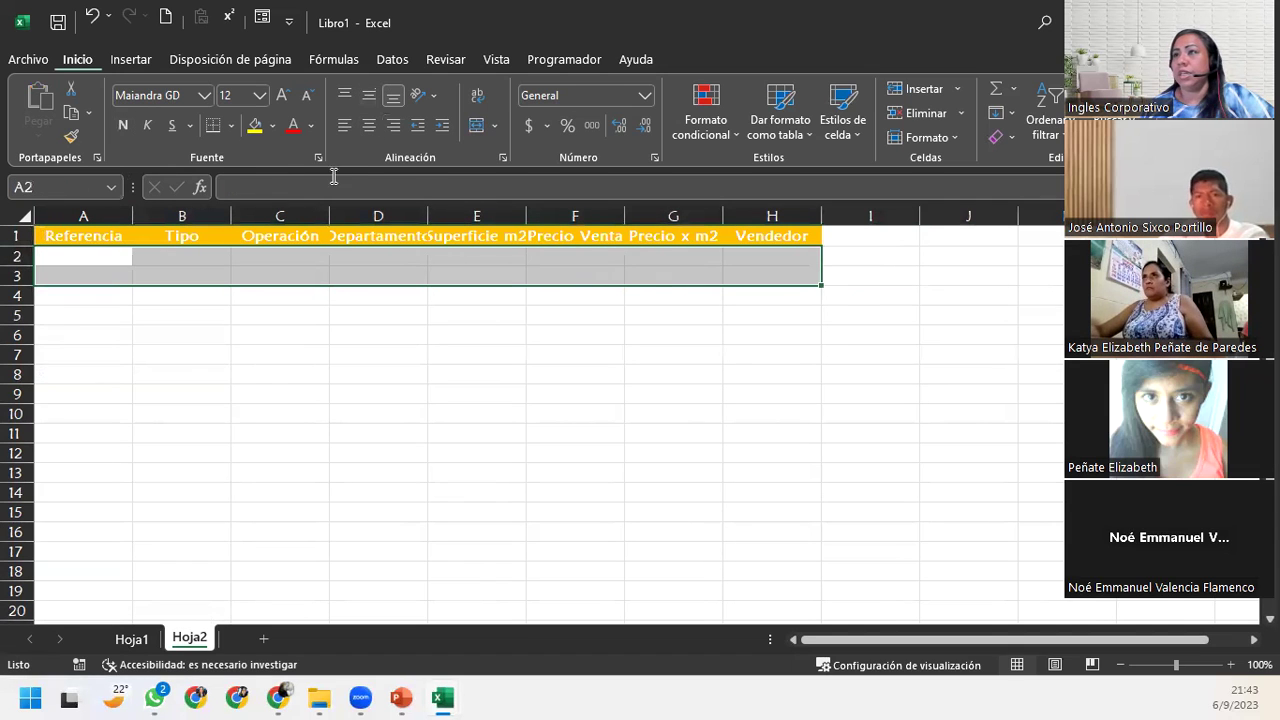
click(230, 125)
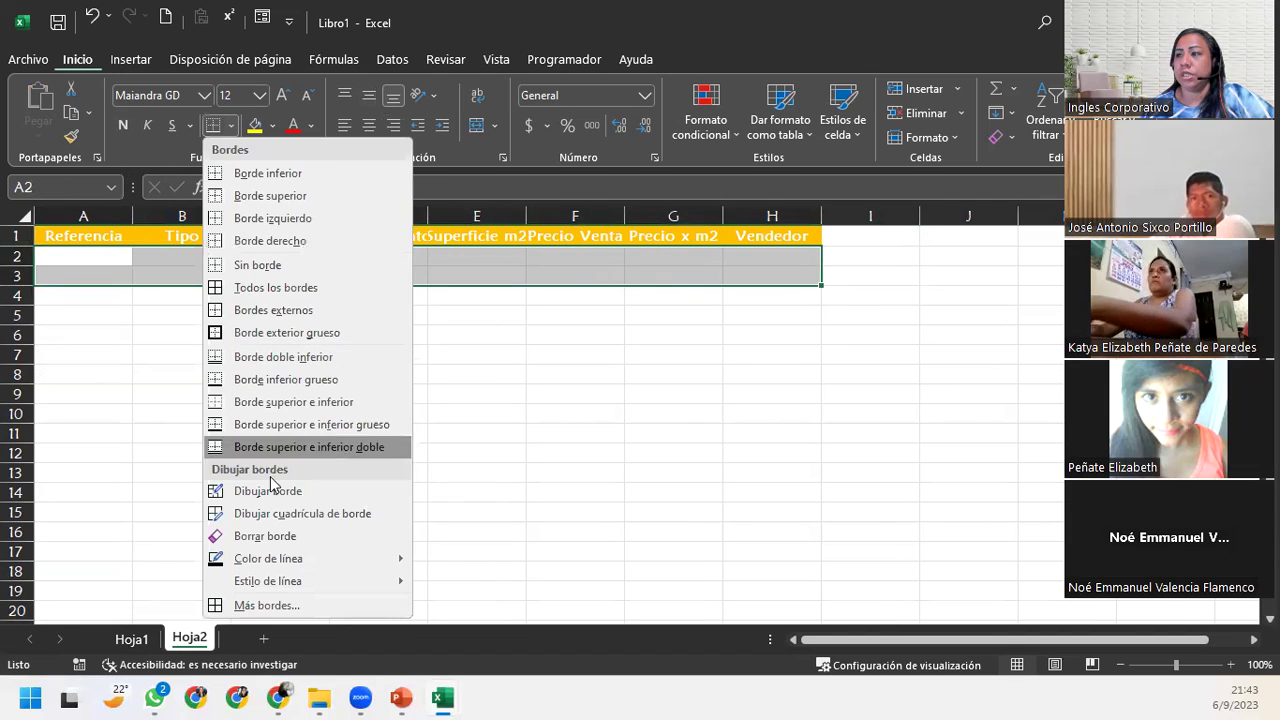
click(290, 288)
click(140, 313)
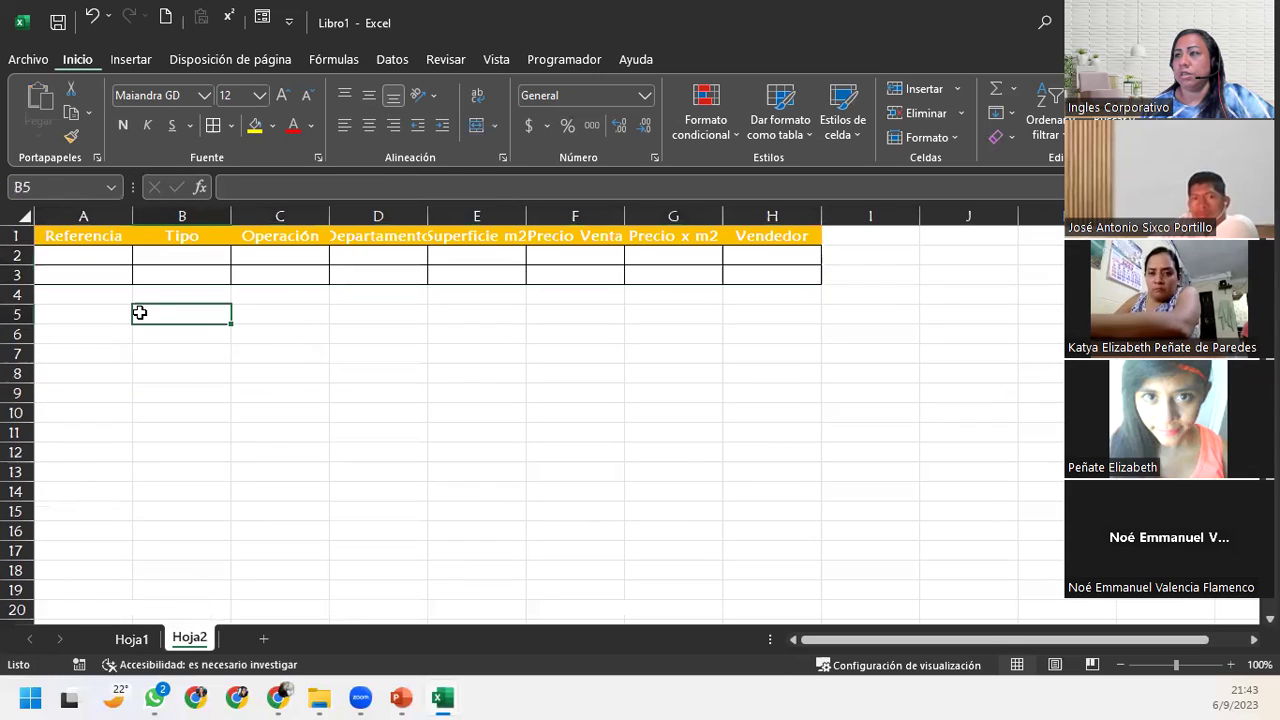
Step: Make the row 1 headings non-bold with black font colour
drag(44, 236, 822, 236)
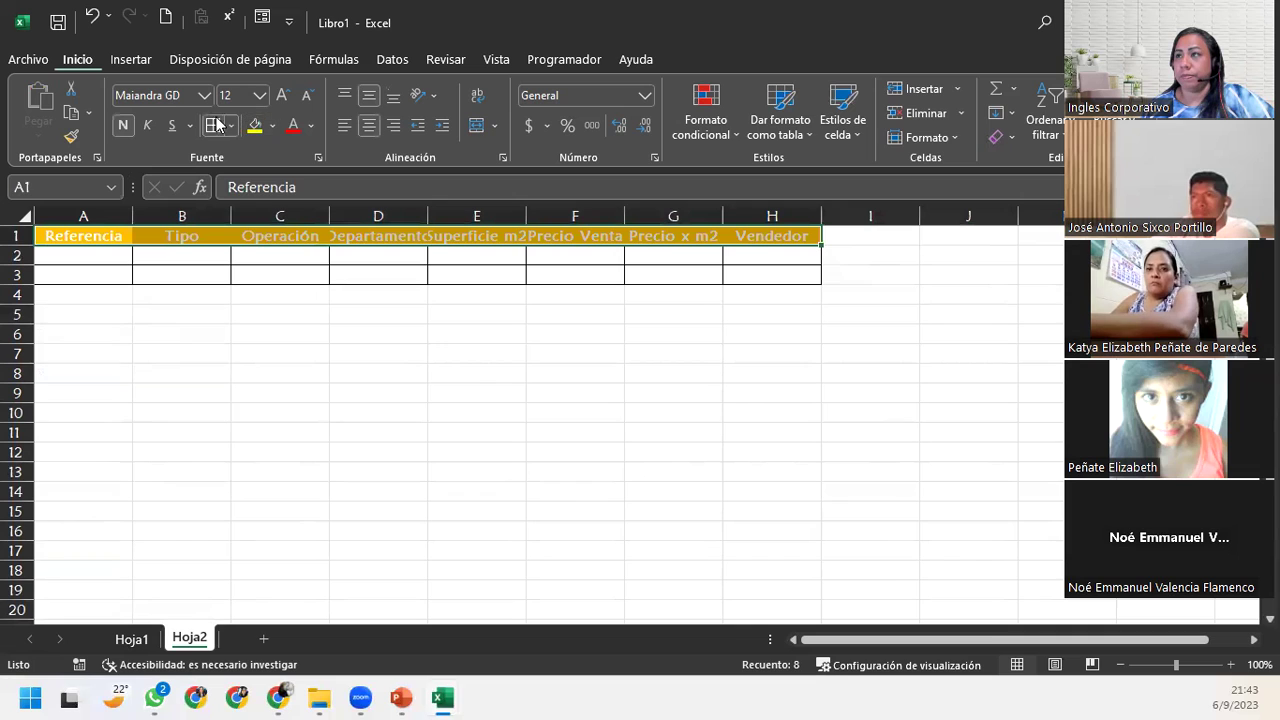
click(22, 236)
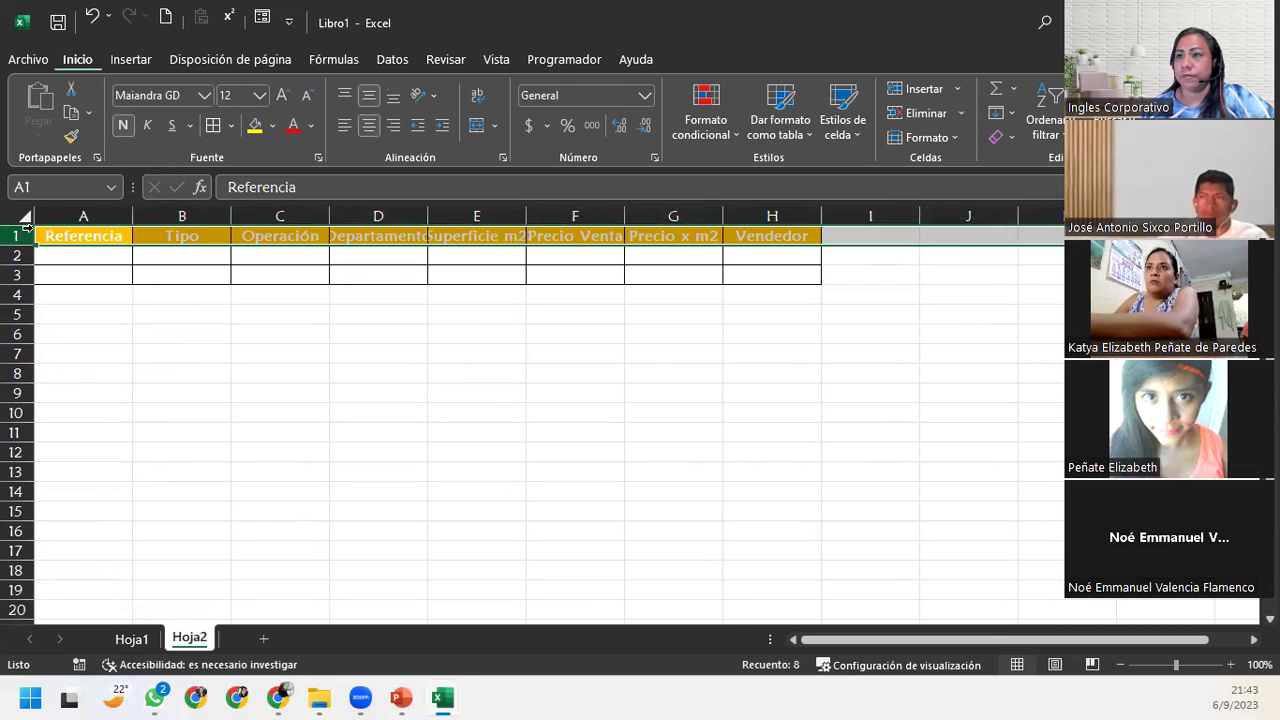
click(123, 125)
click(128, 257)
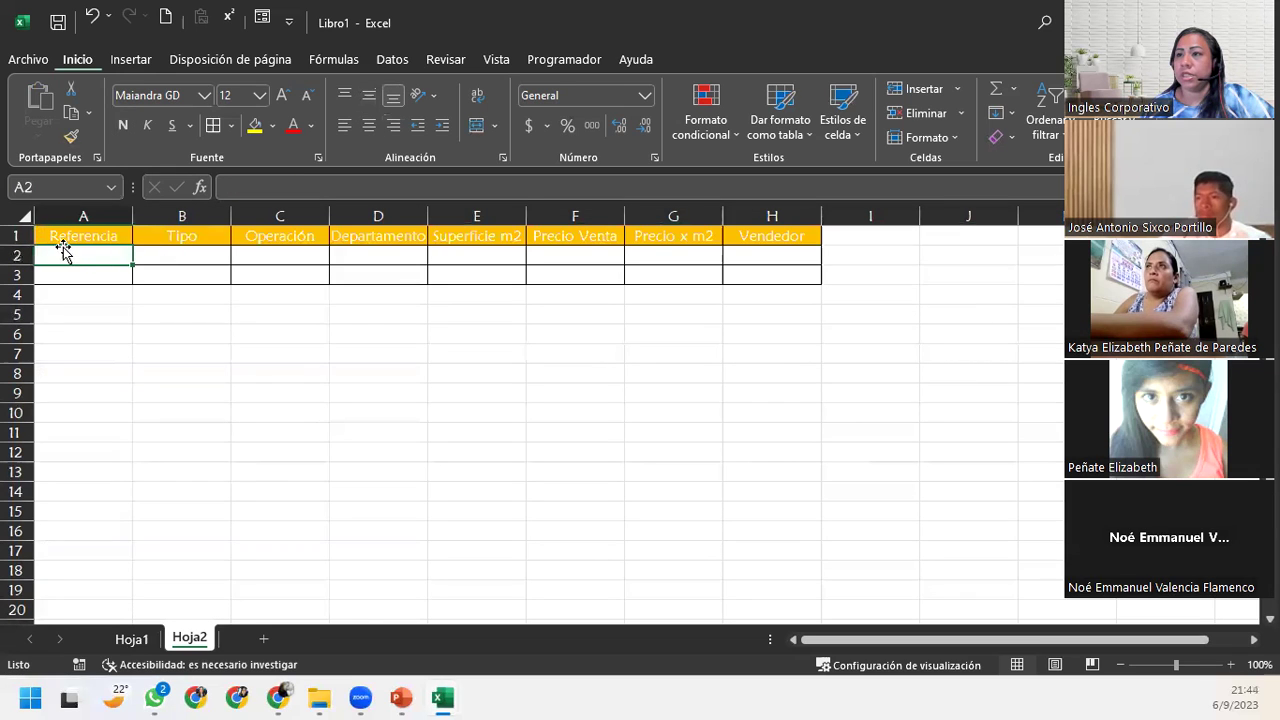
click(16, 236)
click(311, 125)
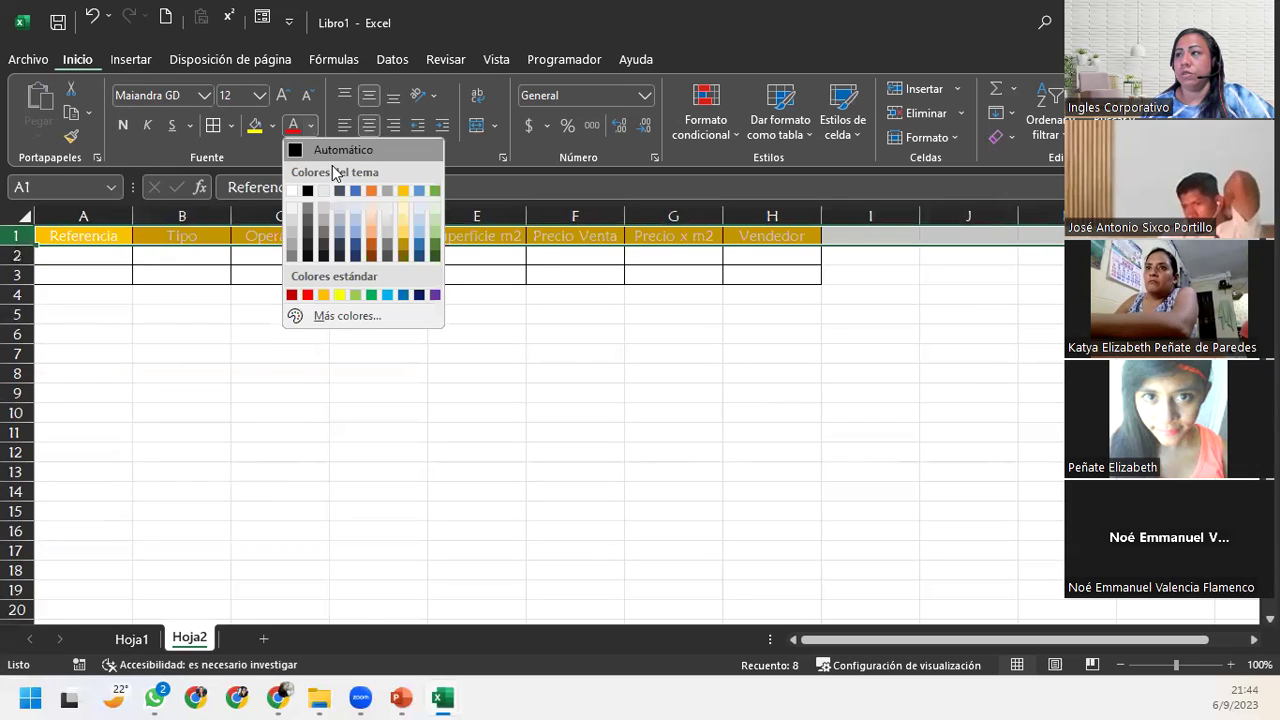
click(308, 191)
click(54, 261)
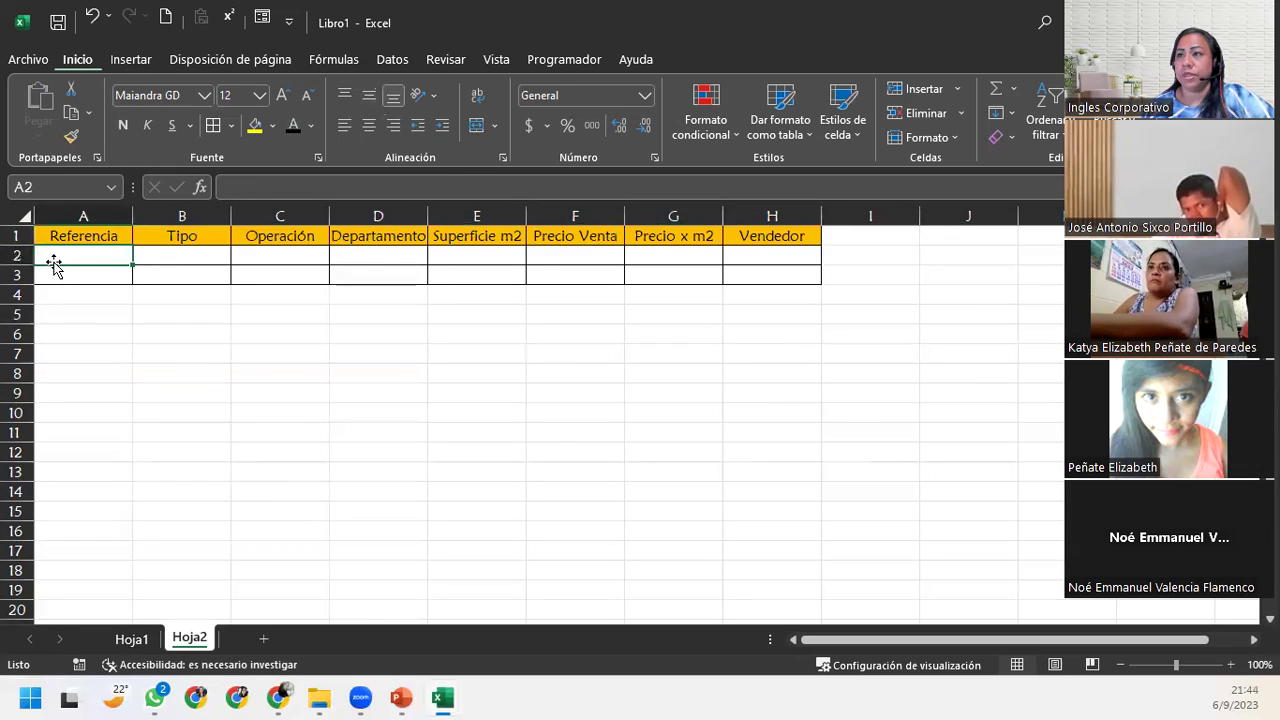
click(262, 24)
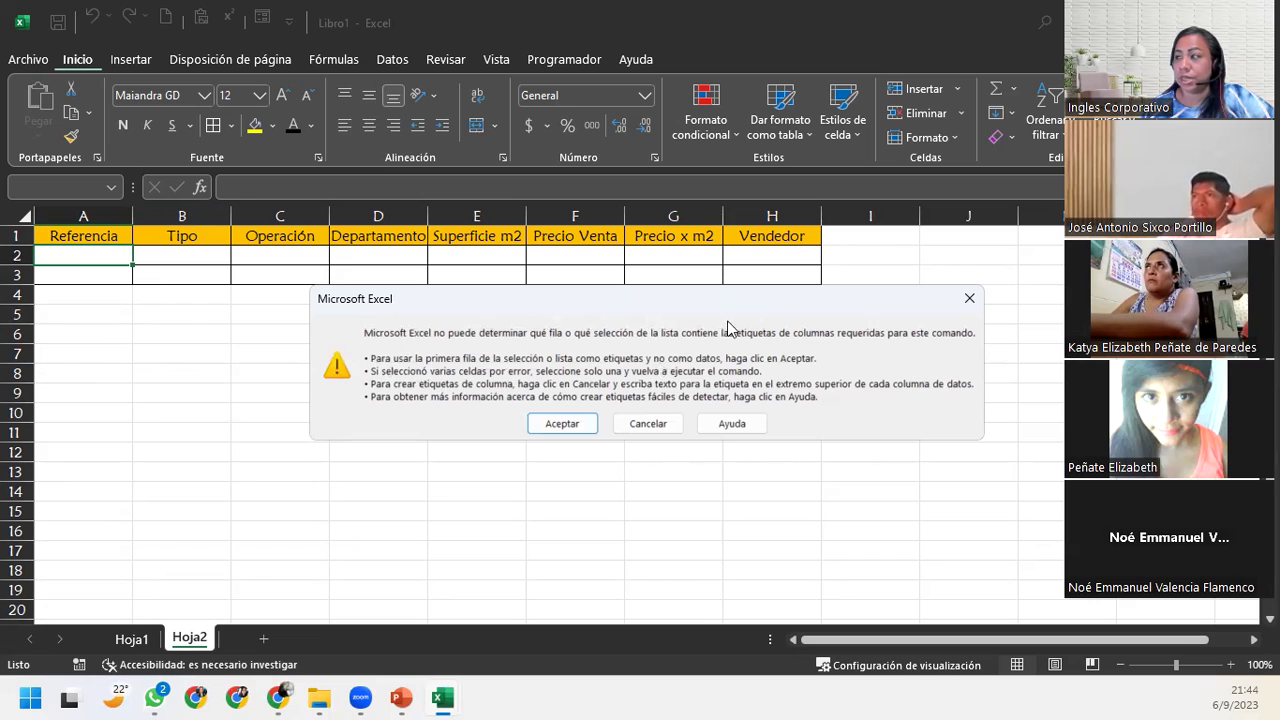
click(968, 297)
drag(83, 237, 789, 268)
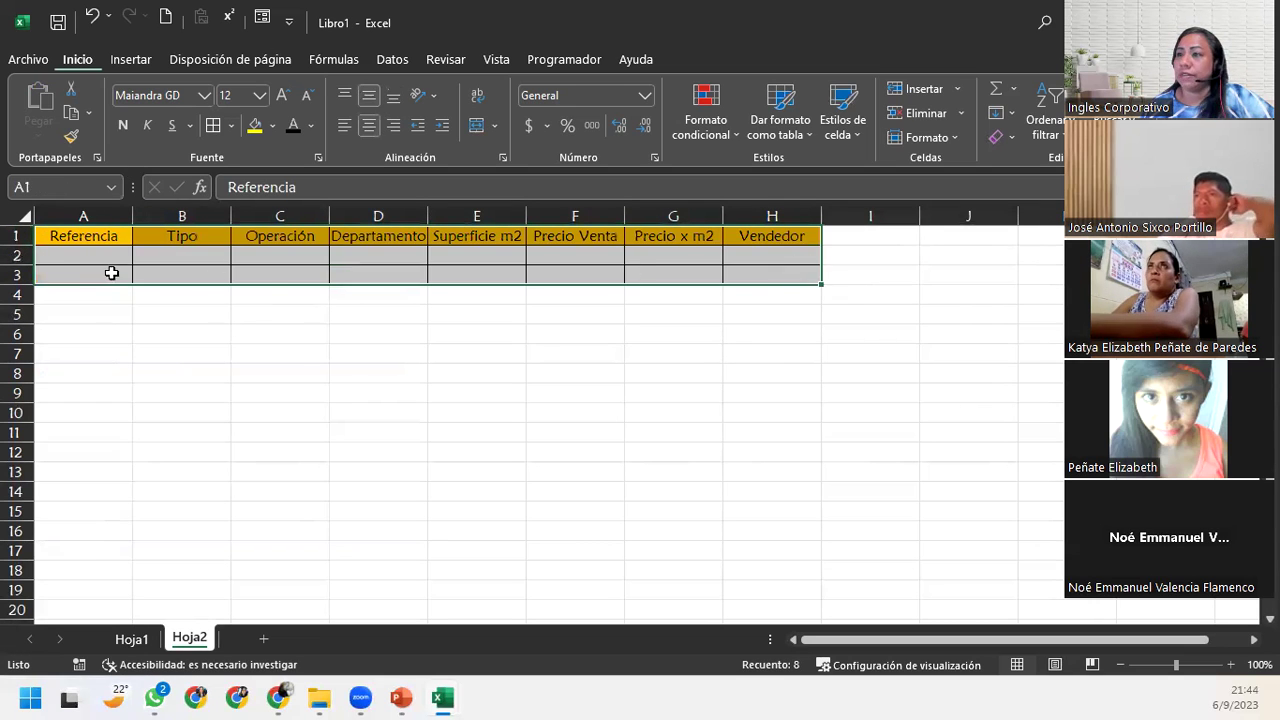
click(97, 458)
click(134, 639)
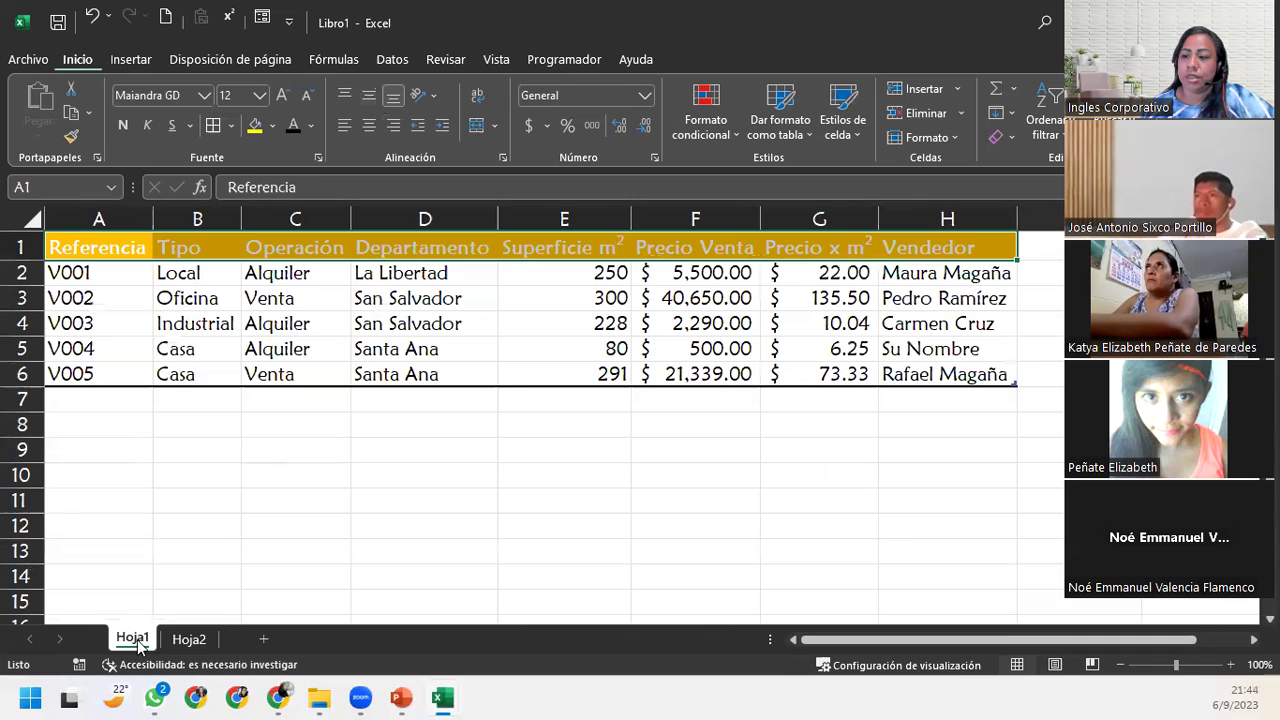
click(103, 272)
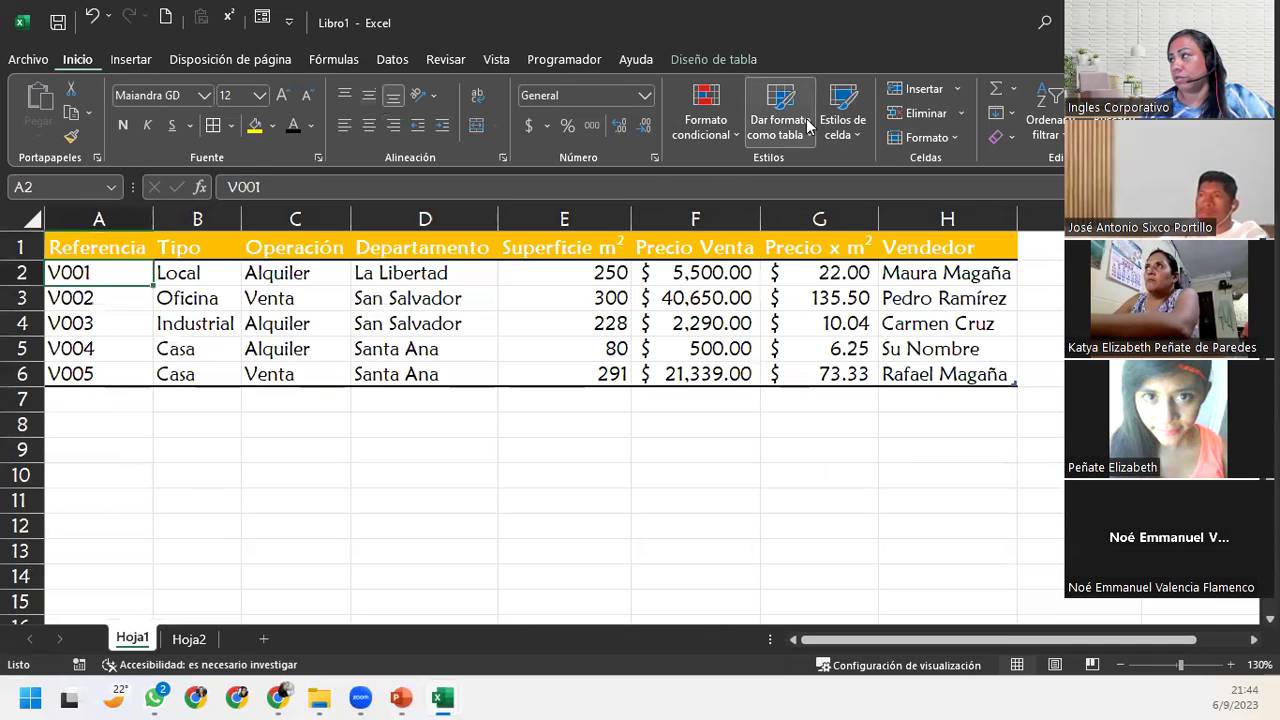
click(810, 126)
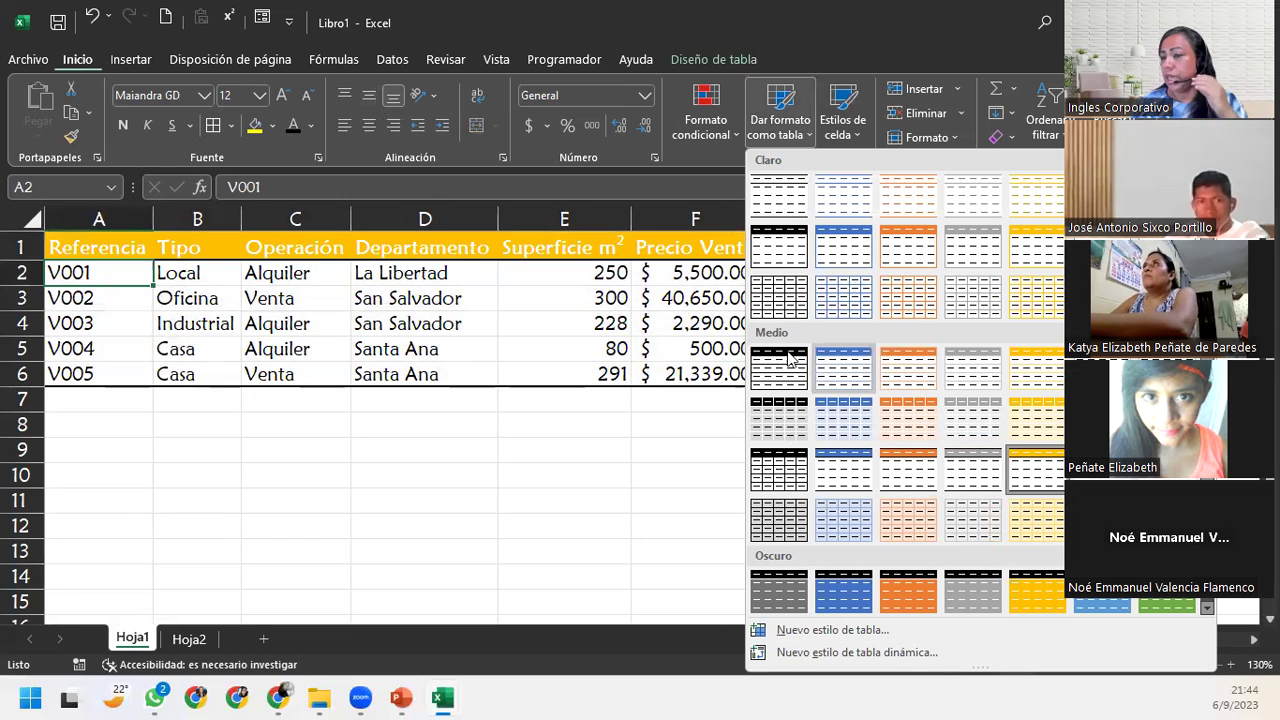
click(100, 298)
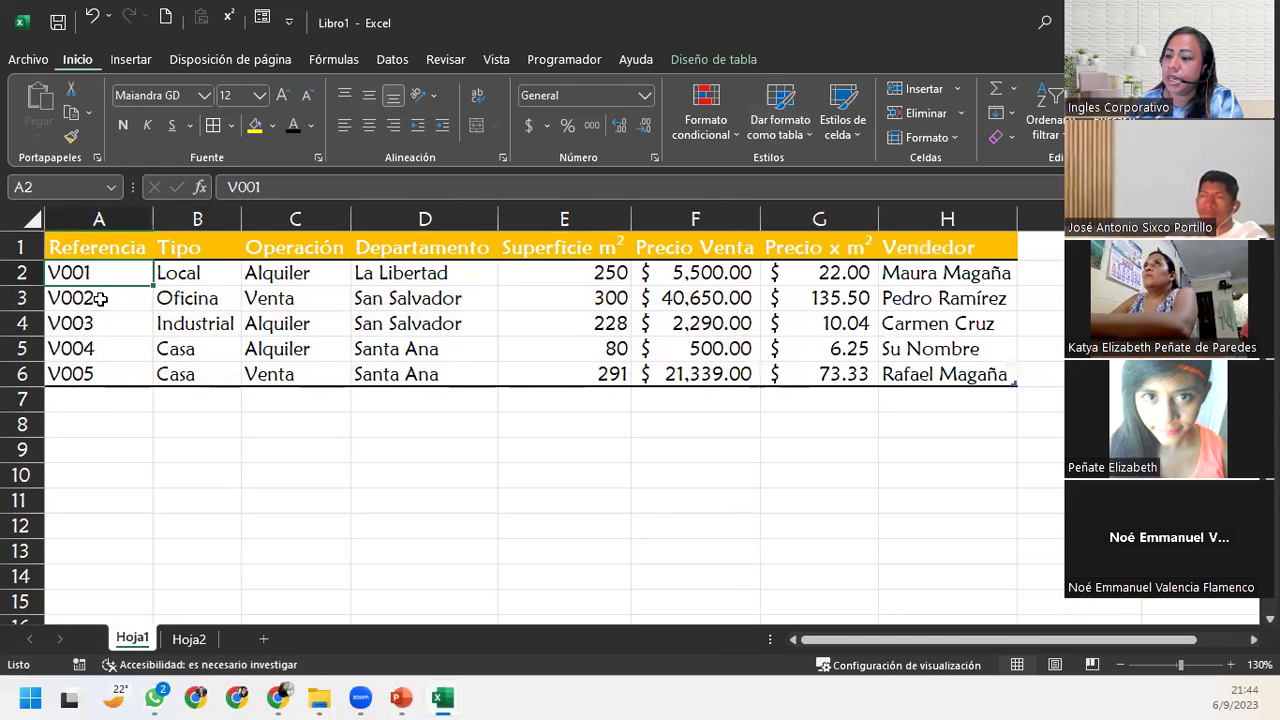
click(178, 641)
Step: Fill header cells A1:H1, Referencia through Vendedor, with a light-blue theme colour
click(94, 235)
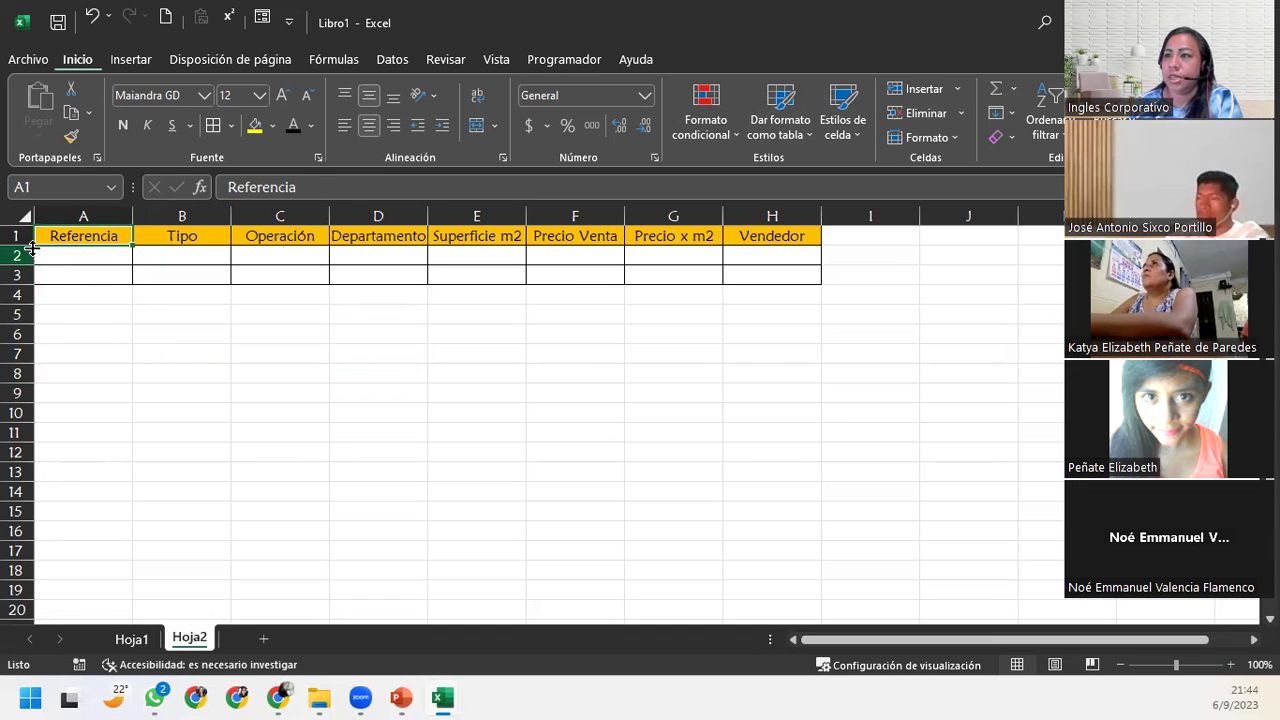
drag(94, 236, 790, 236)
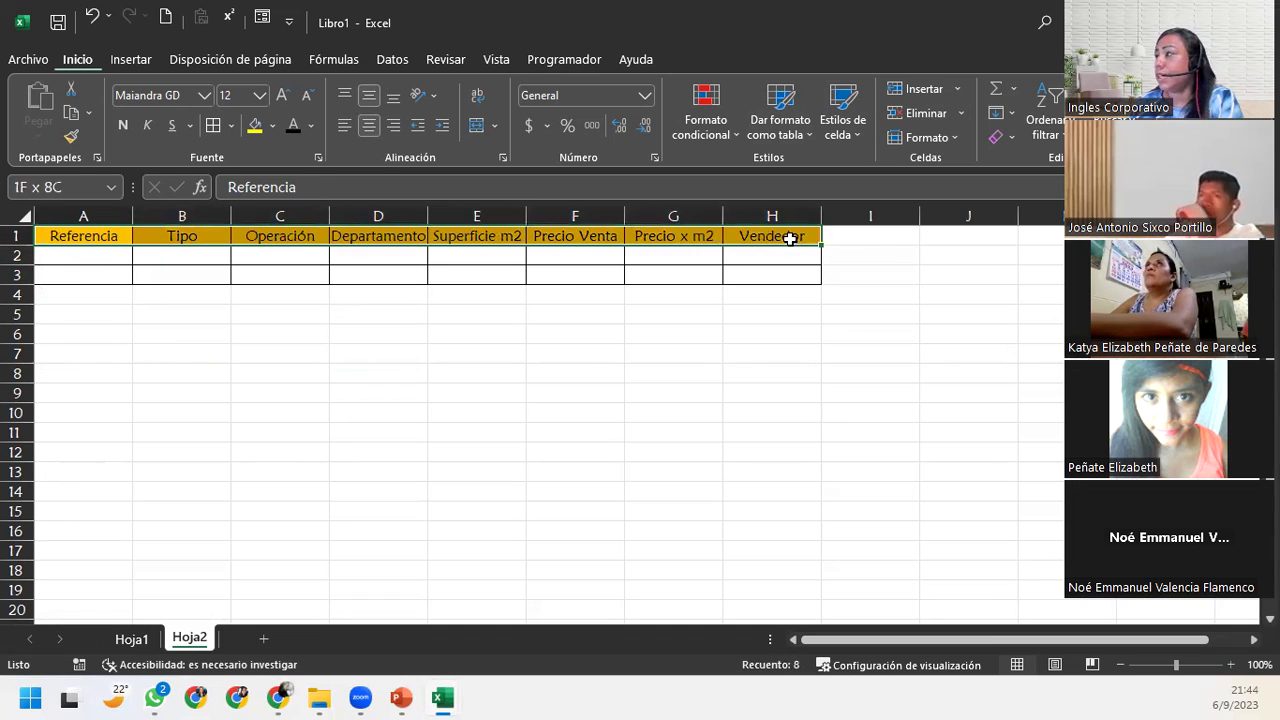
click(272, 126)
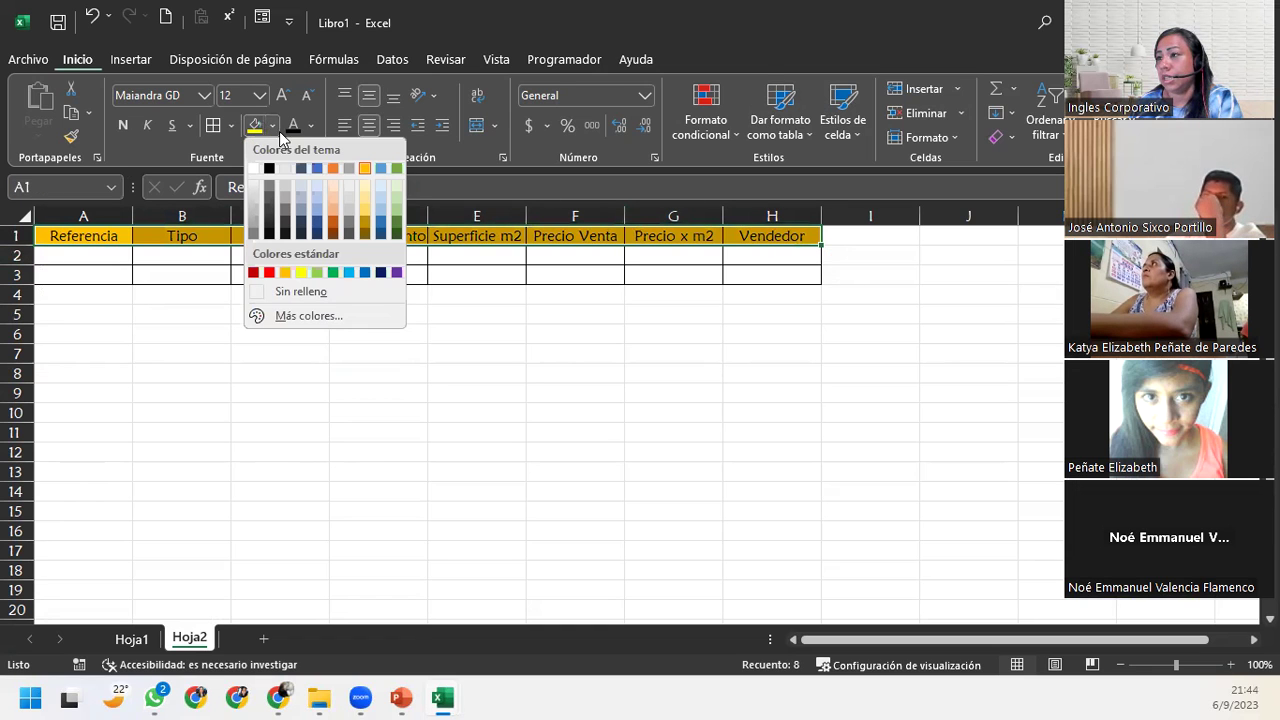
click(318, 190)
click(61, 256)
click(74, 277)
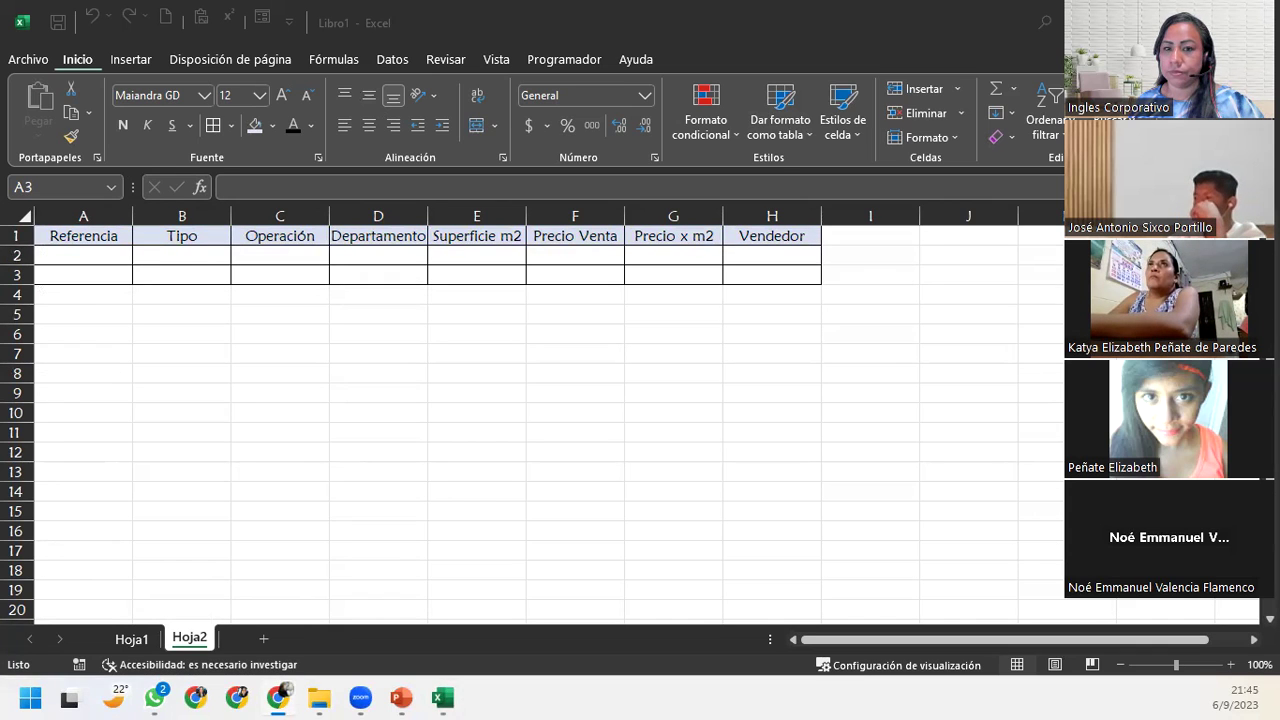
Step: From cell A2, open the Formulario data form, accepting row 1 as field labels
key(alt+Tab)
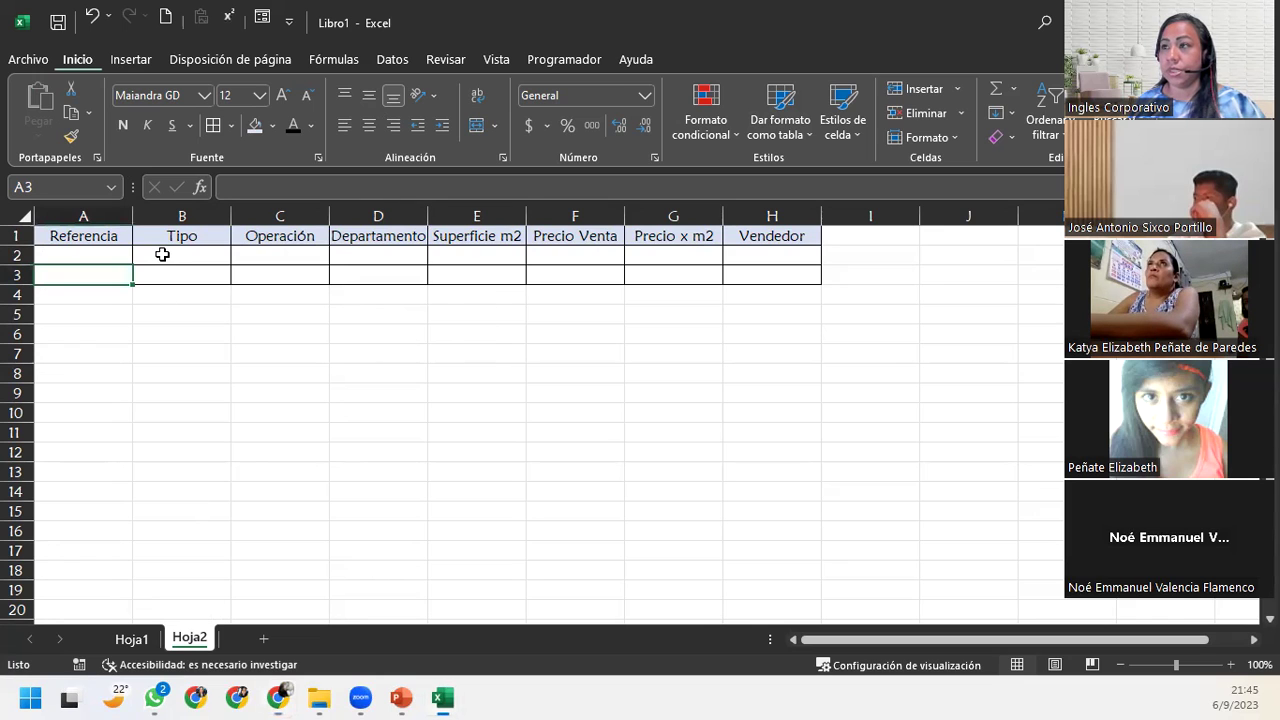
click(126, 249)
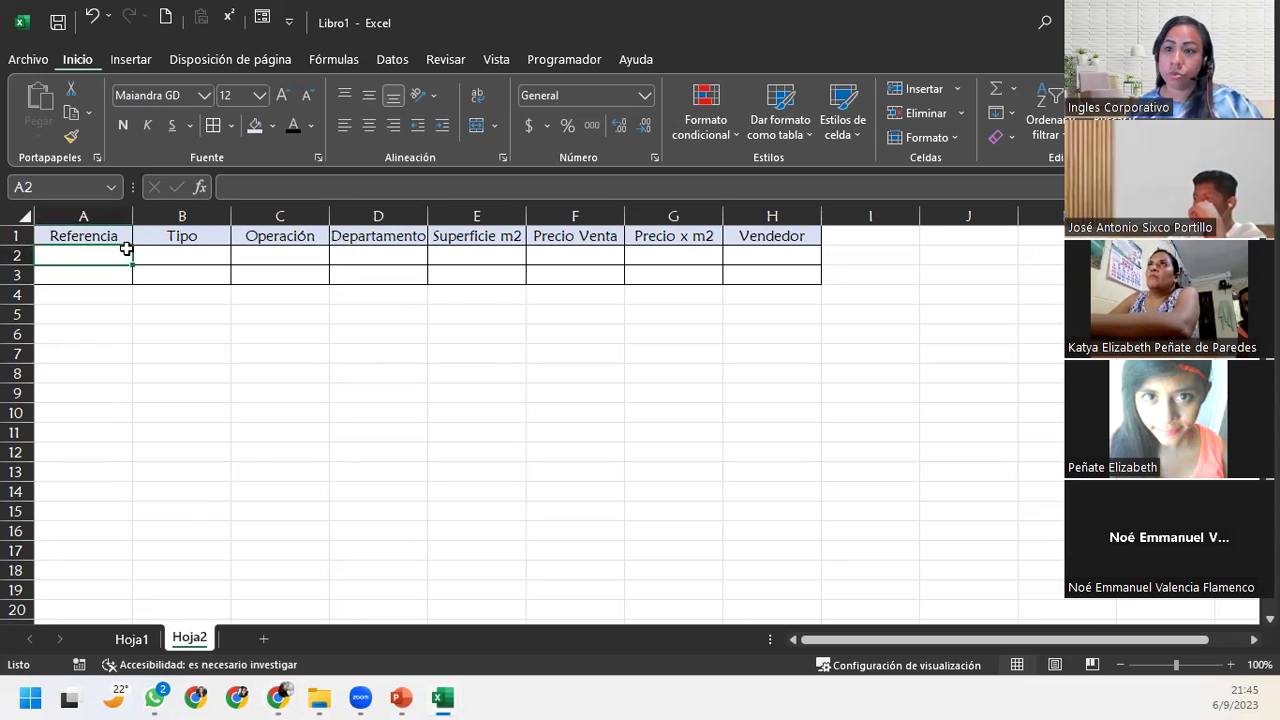
click(266, 16)
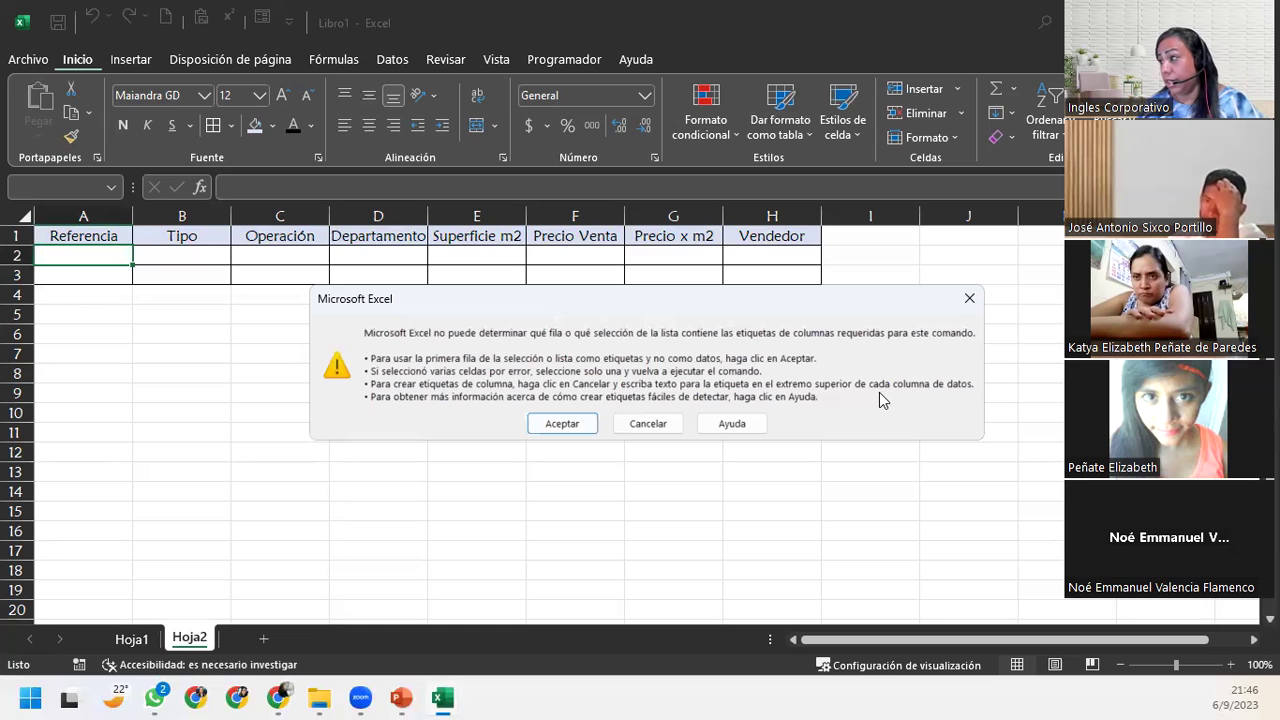
click(546, 429)
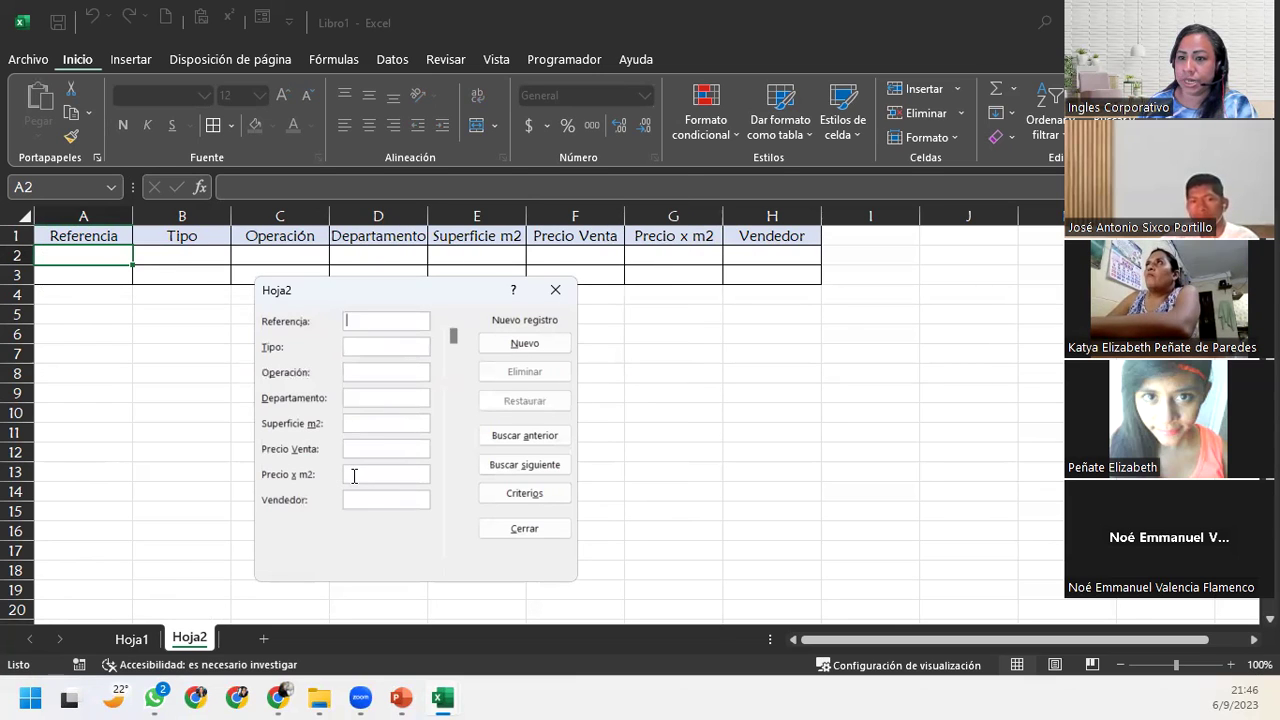
Step: Close the form, enter =F2/E2 in G2 for Precio x m2, and reopen the form
click(555, 290)
click(679, 260)
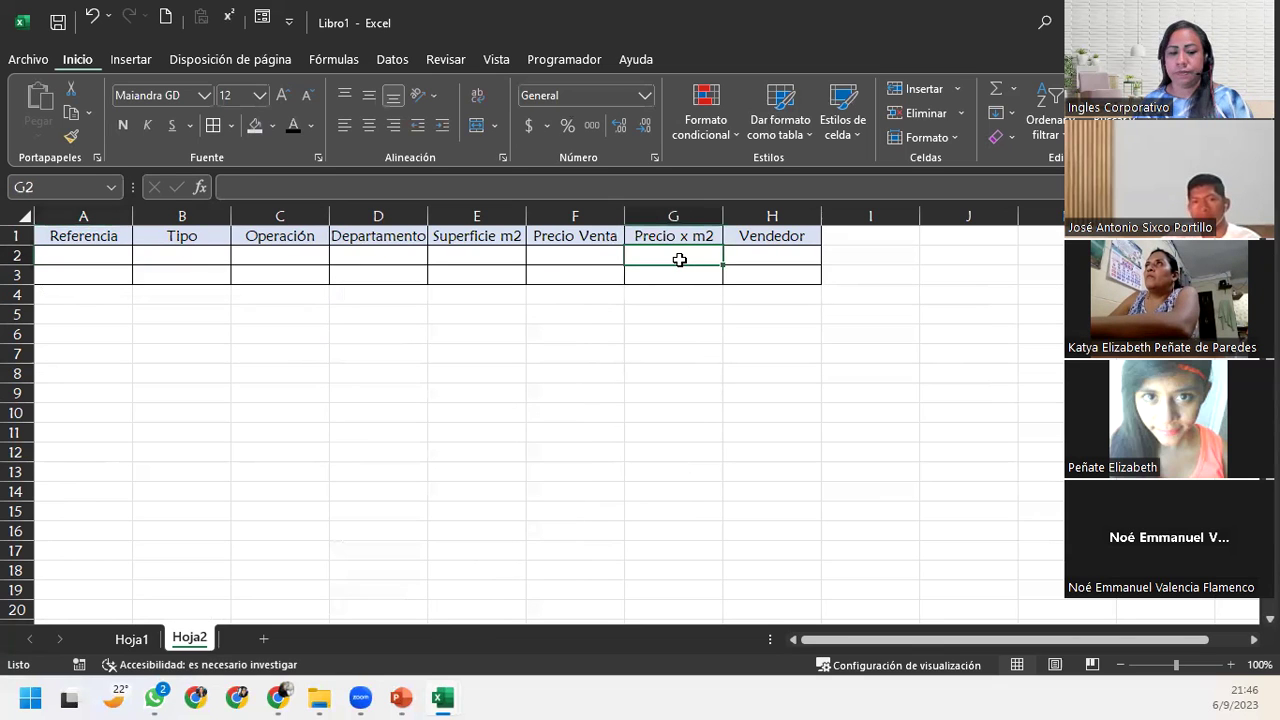
text(=)
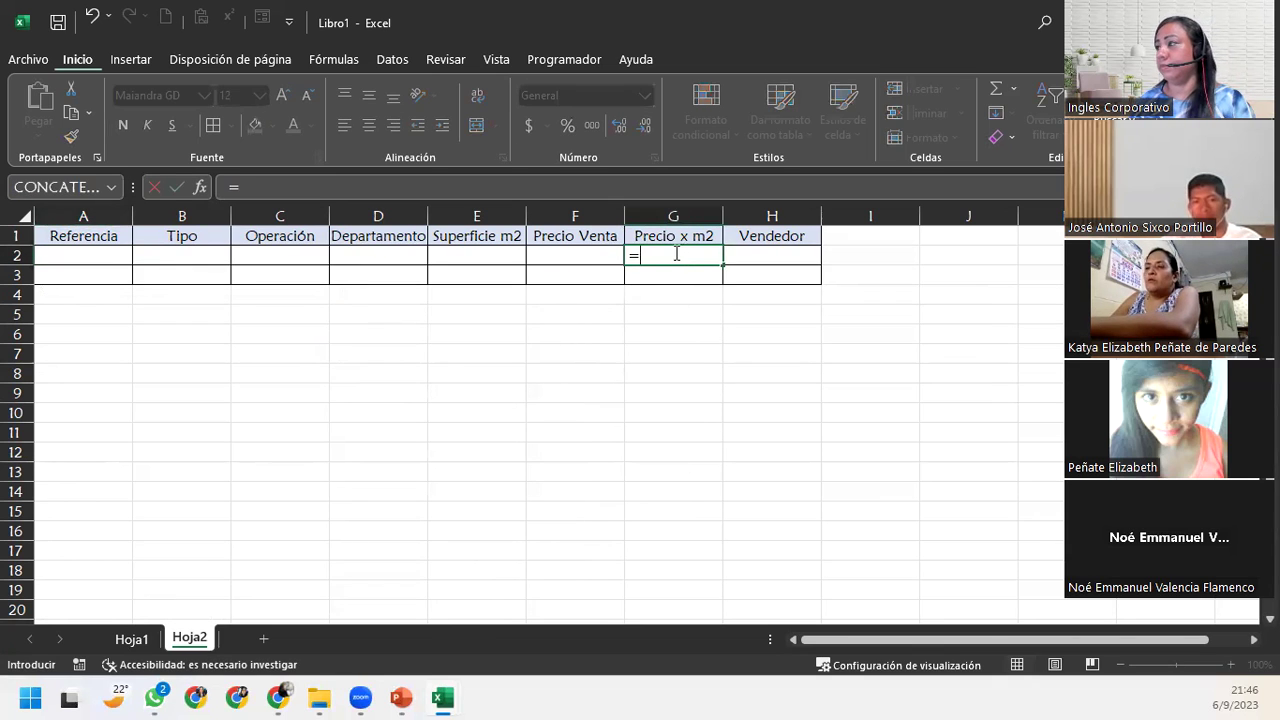
click(580, 253)
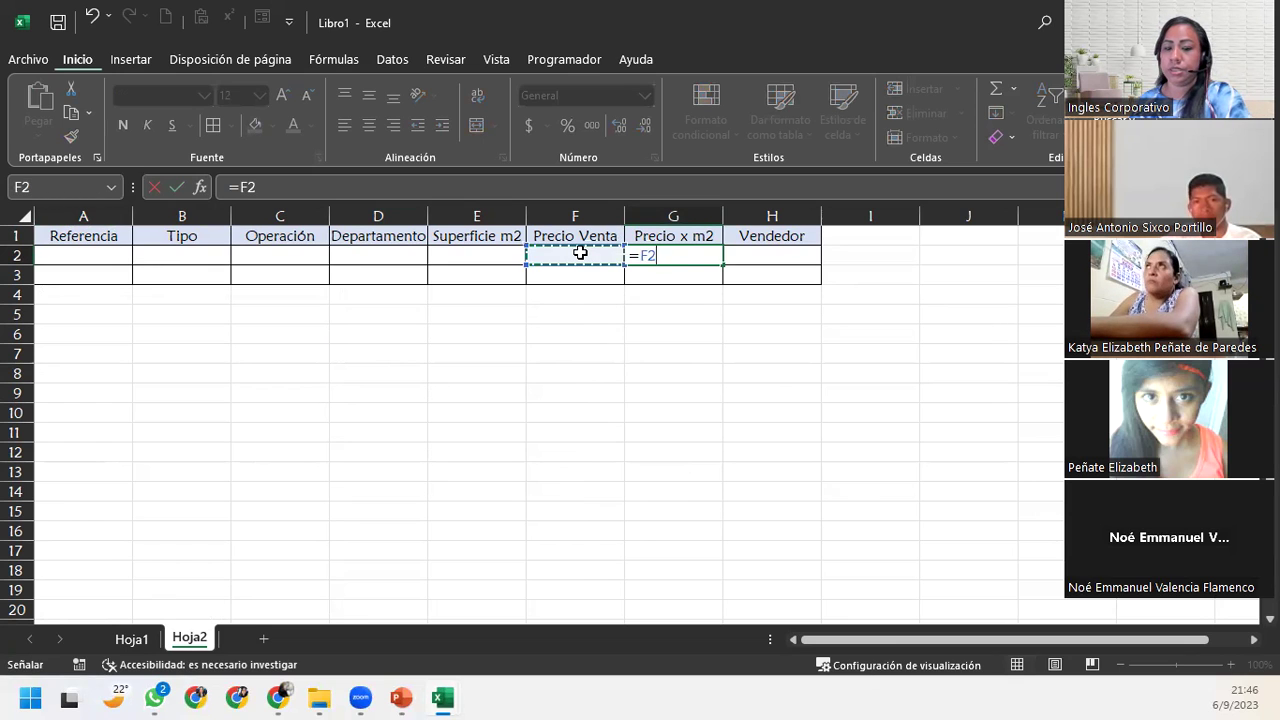
text(/)
click(479, 260)
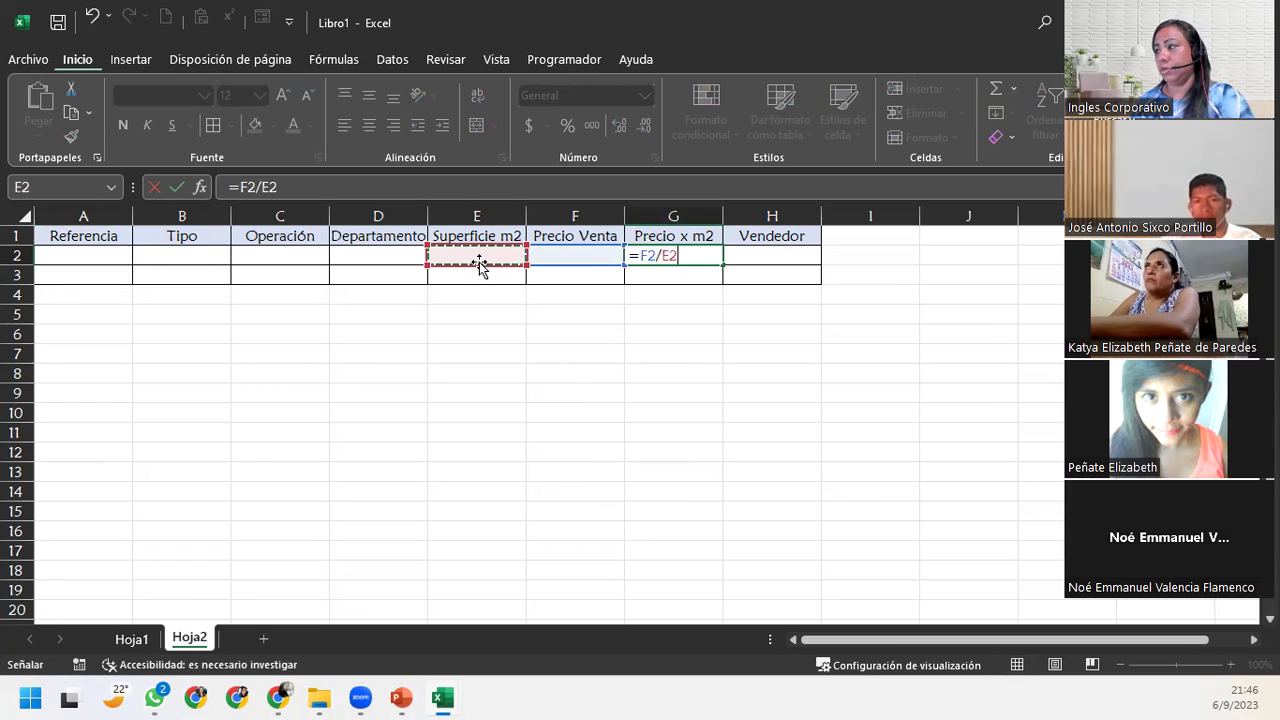
key(Return)
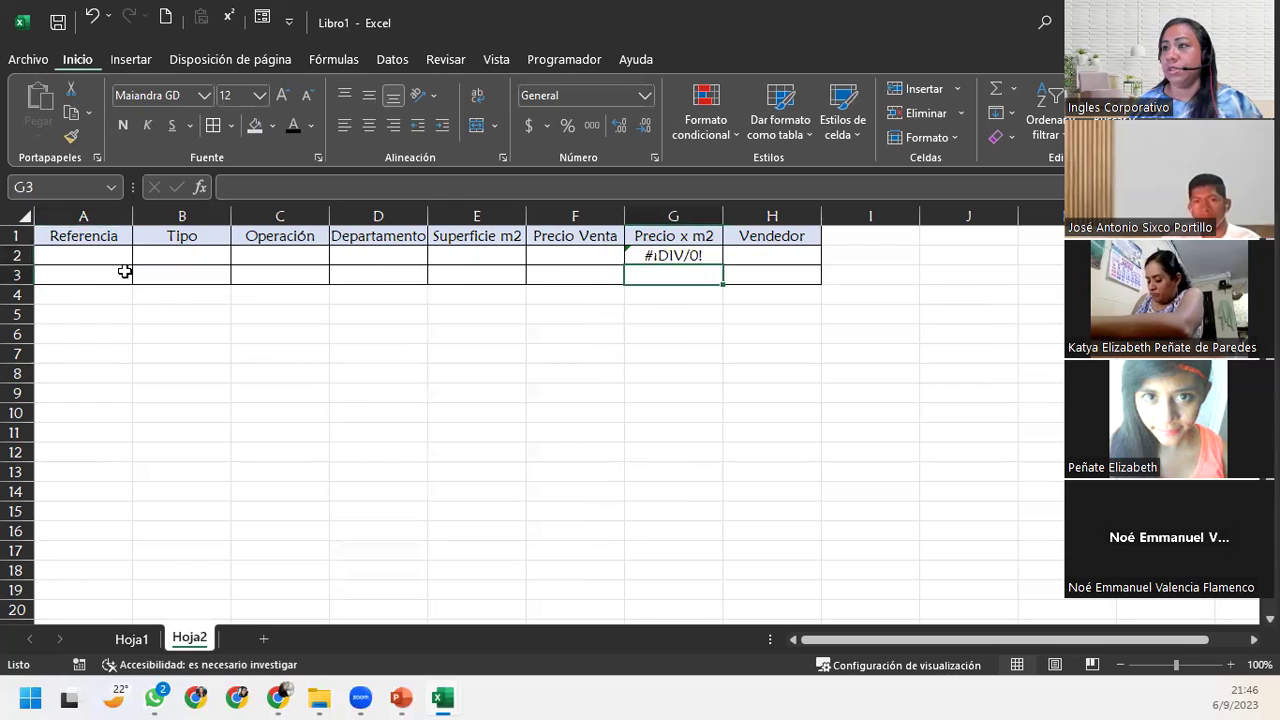
click(120, 255)
click(262, 17)
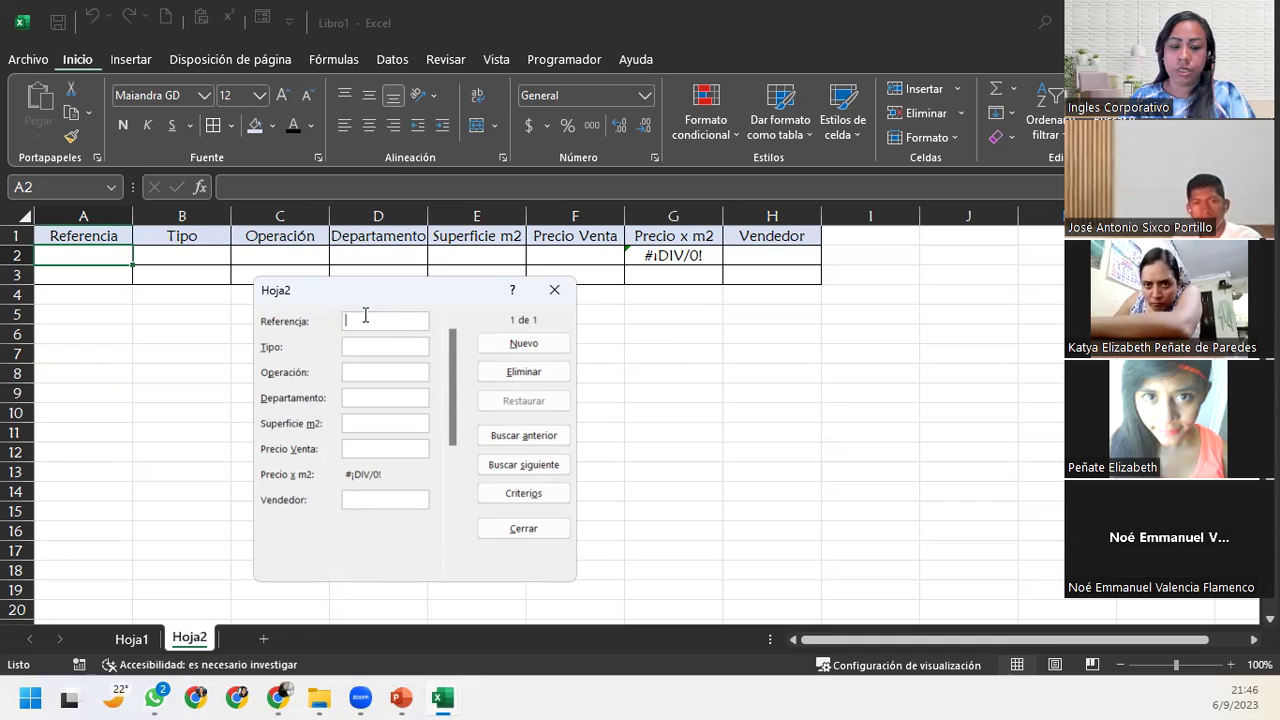
Step: Save record A5001 (Local, Alquiler, La Libertad, 250, 5500) with its seller via the form
text(a)
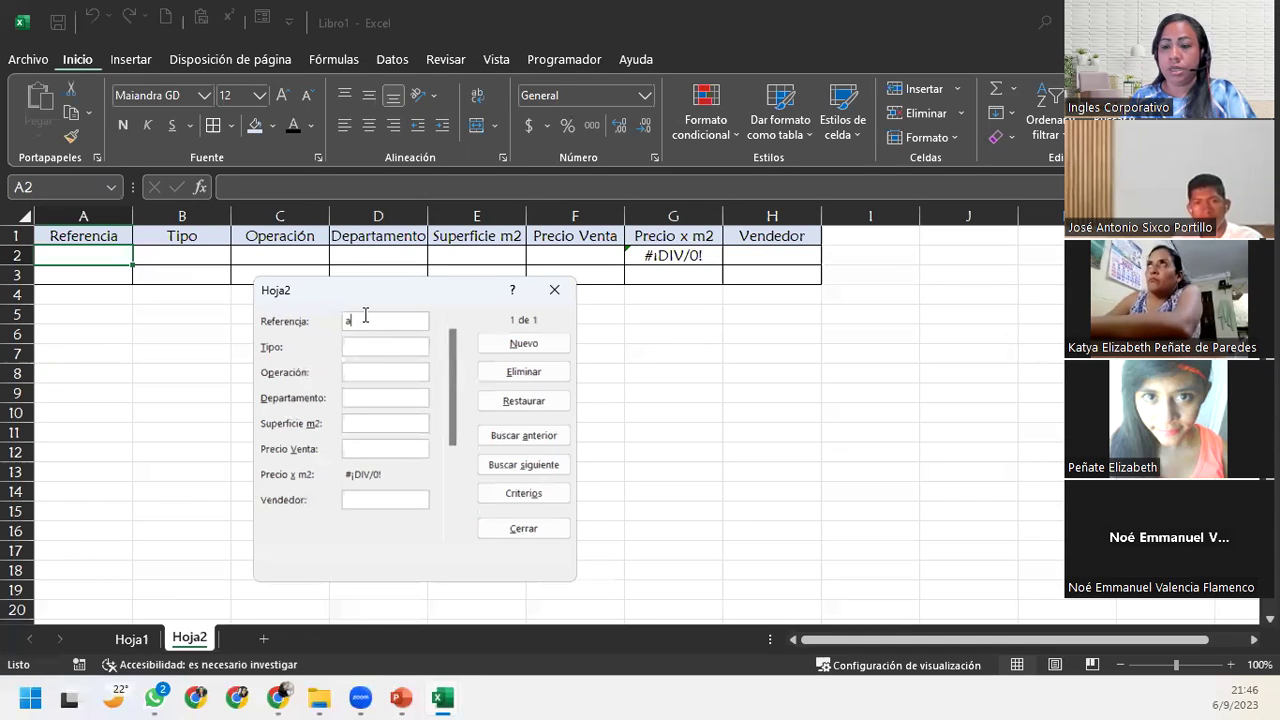
text(50)
key(Tab)
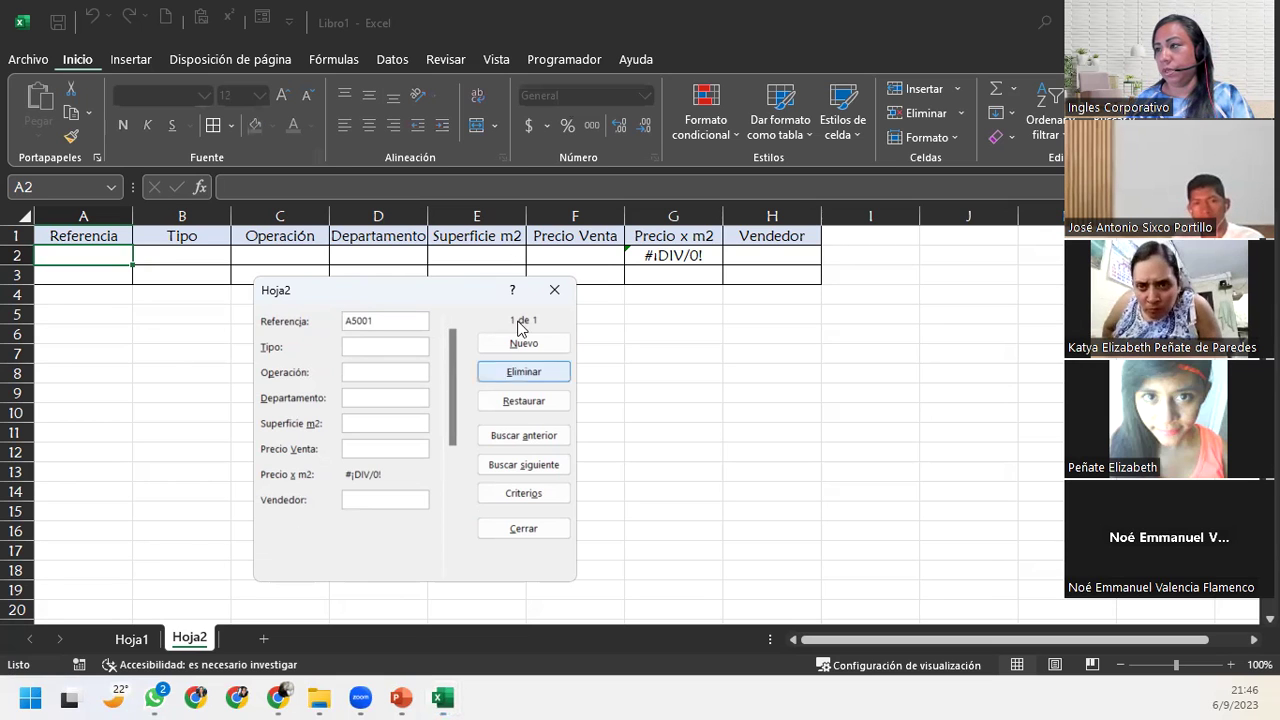
text(Local)
key(Tab)
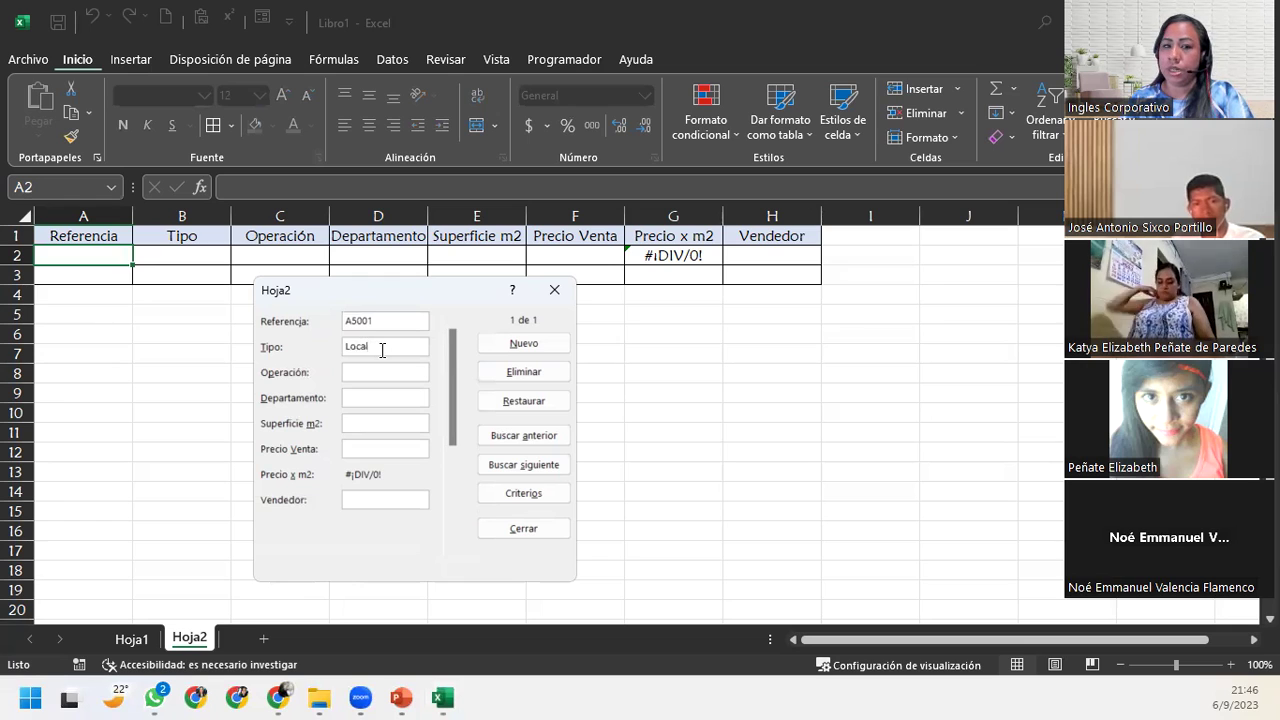
text(Alqu)
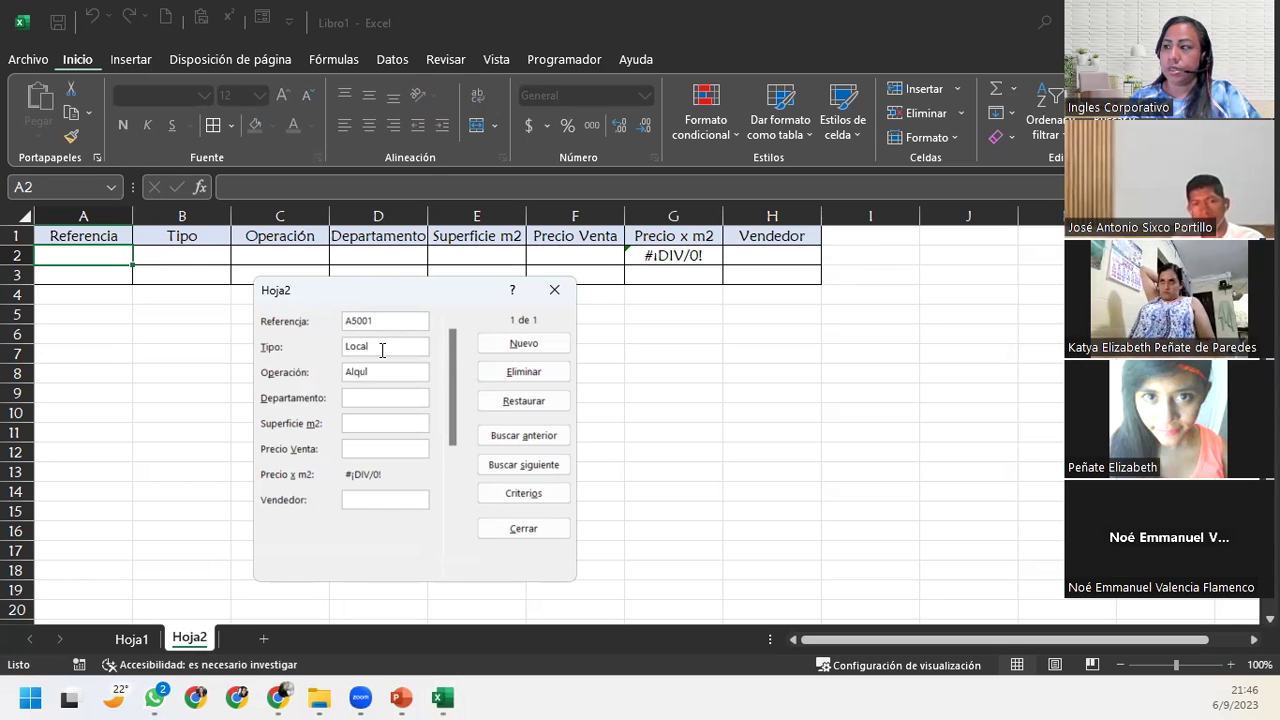
text(iler)
key(Tab)
text(La Libertad)
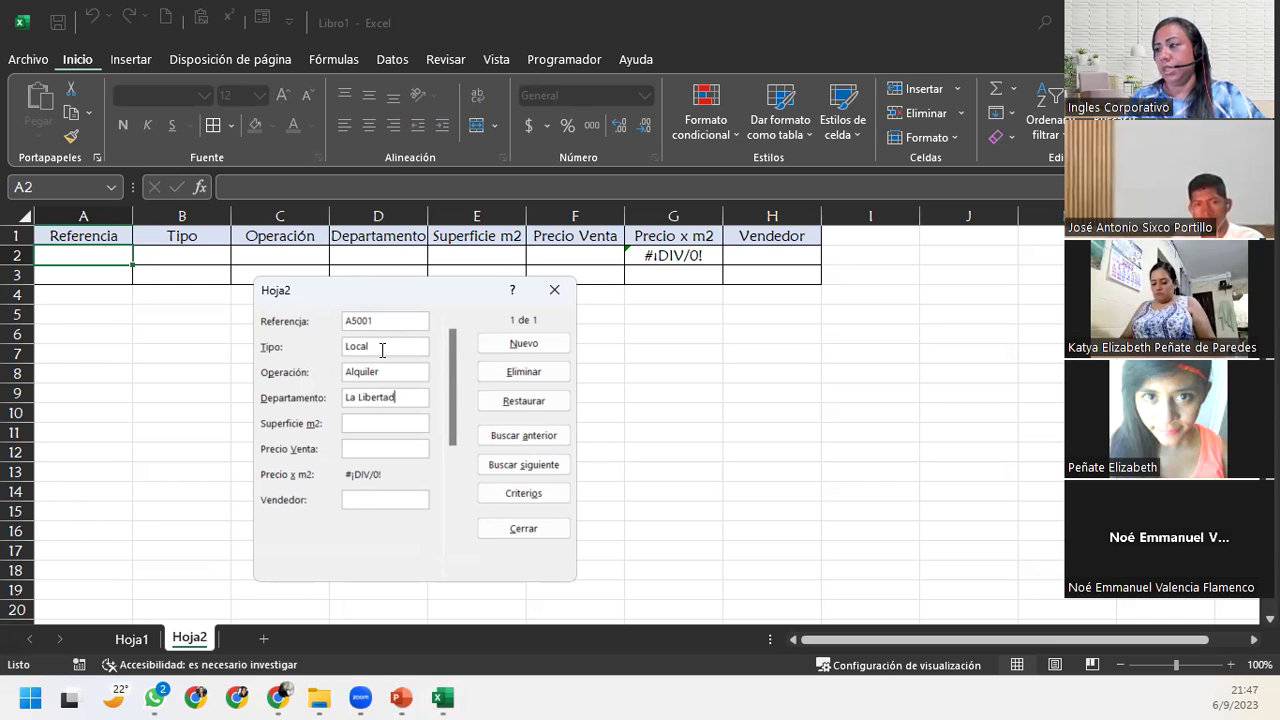
text(250)
key(Tab)
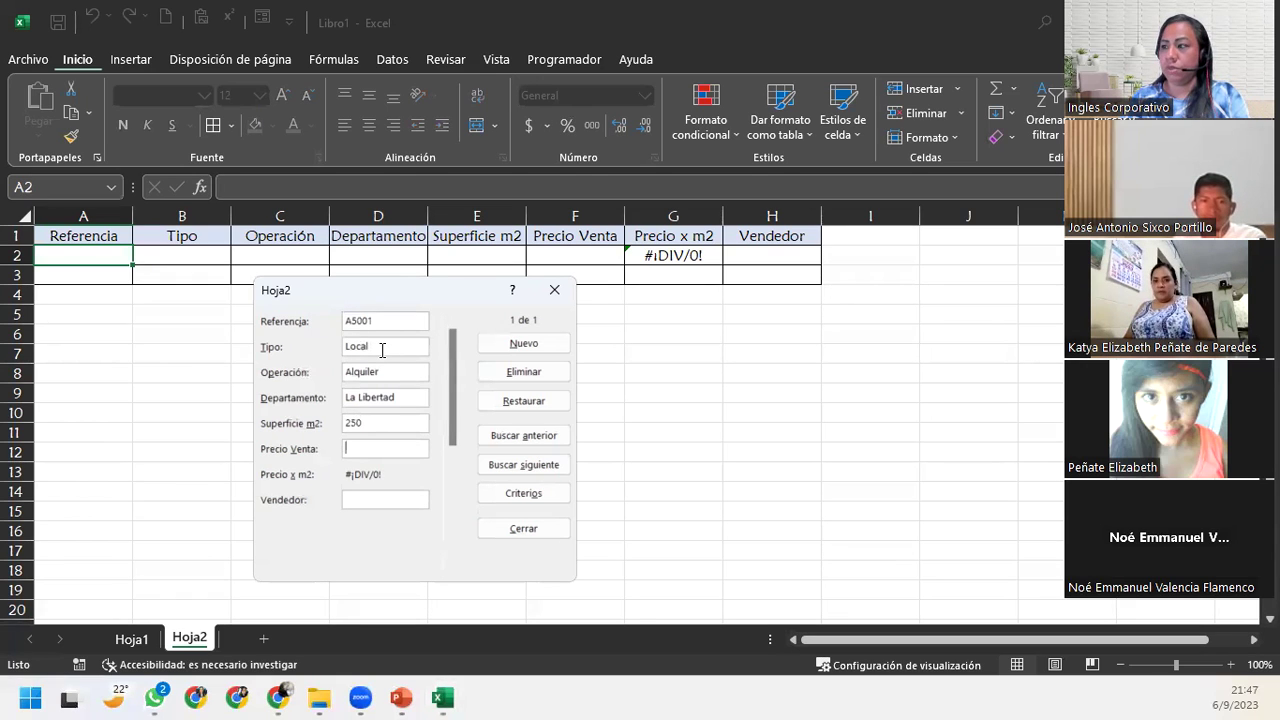
text(5500)
key(Tab)
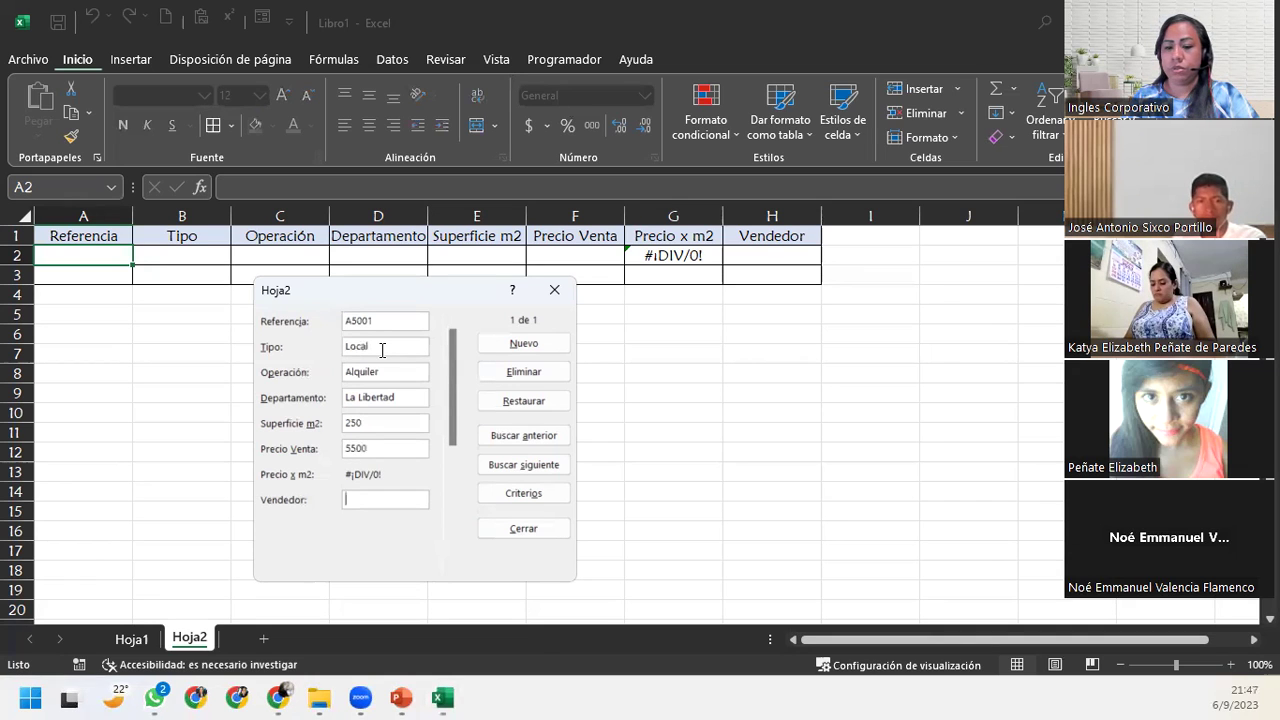
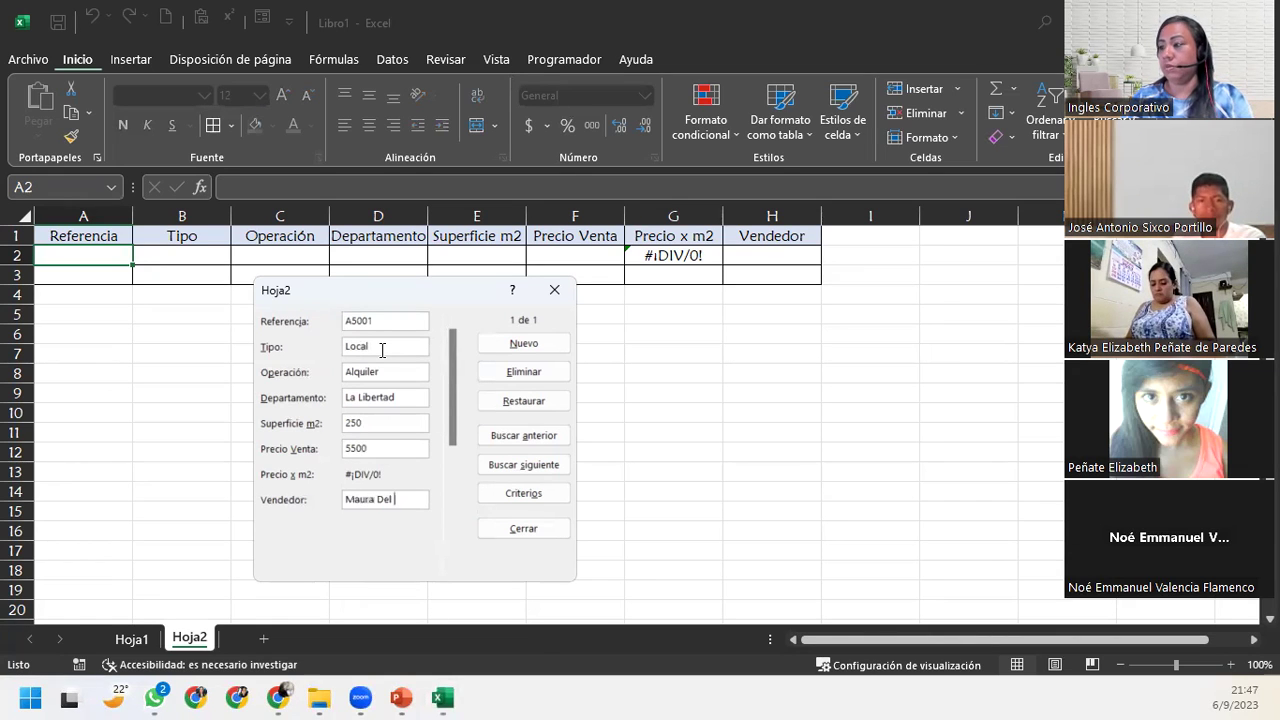
key(Return)
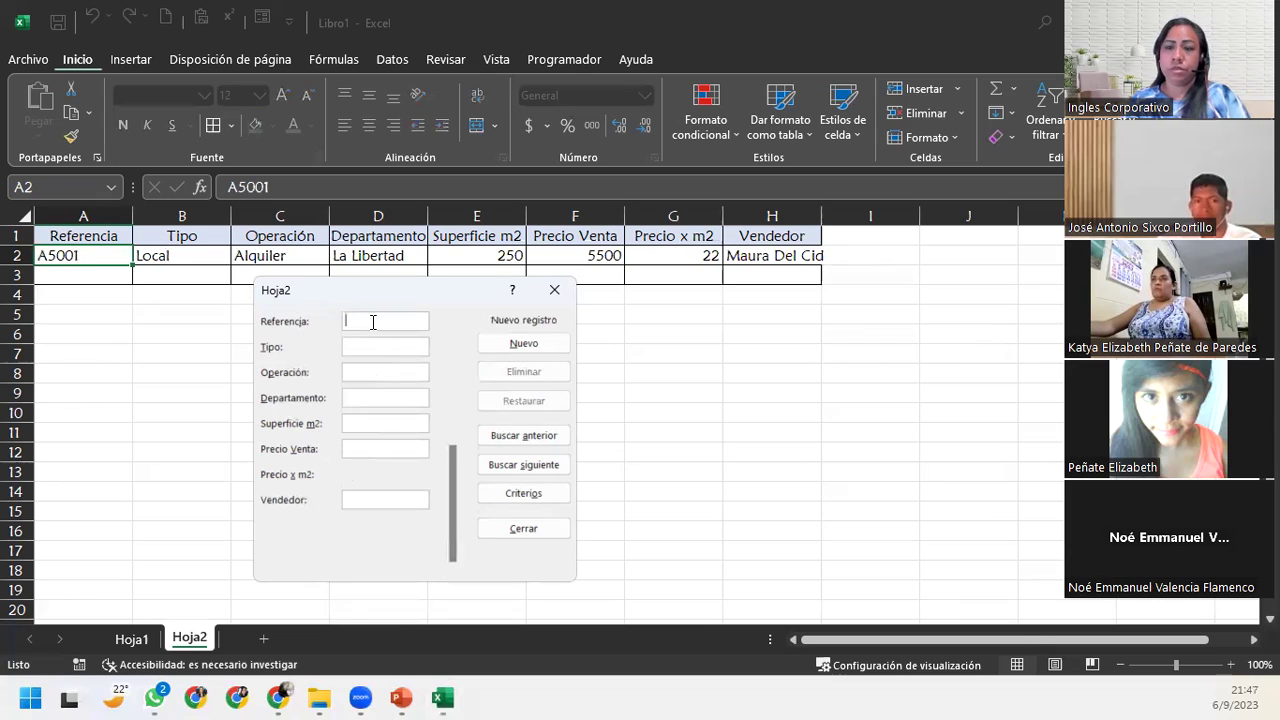
Step: Save record A5002 (Oficina, Venta, San Salvador, 300, 40650) with its seller
text(A5002)
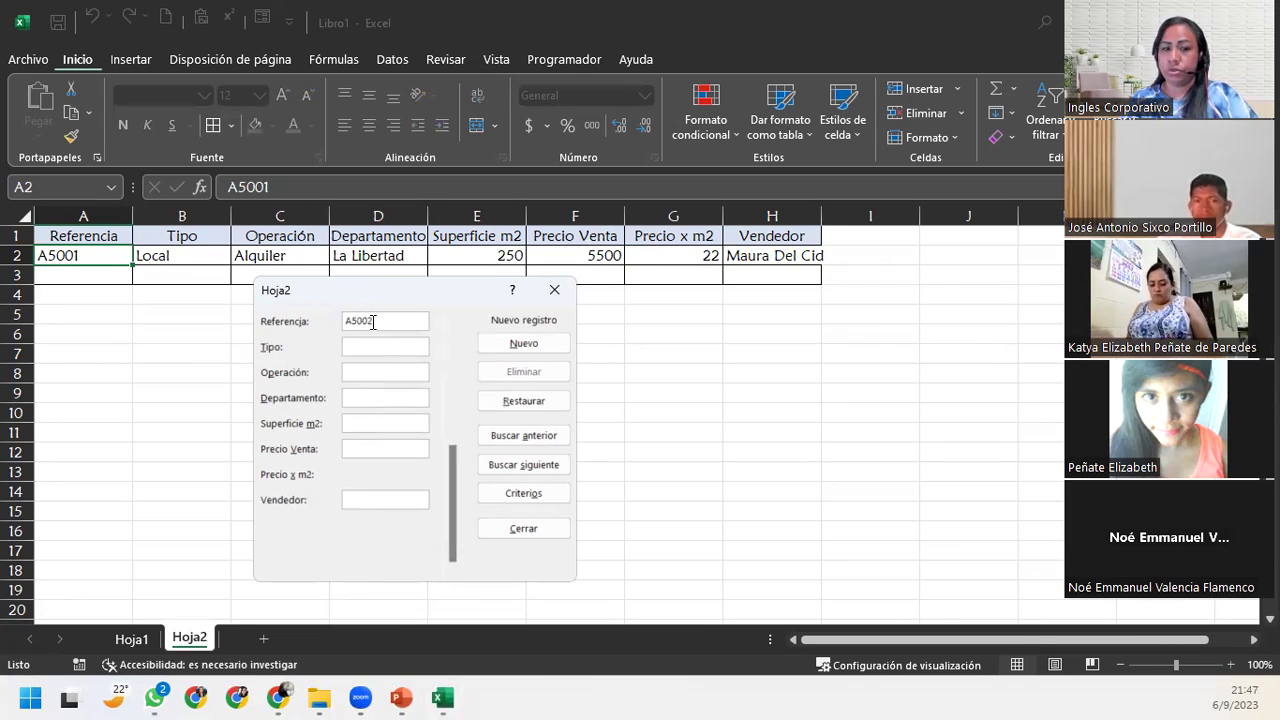
text(Ofic)
key(BackSpace)
key(BackSpace)
key(BackSpace)
key(BackSpace)
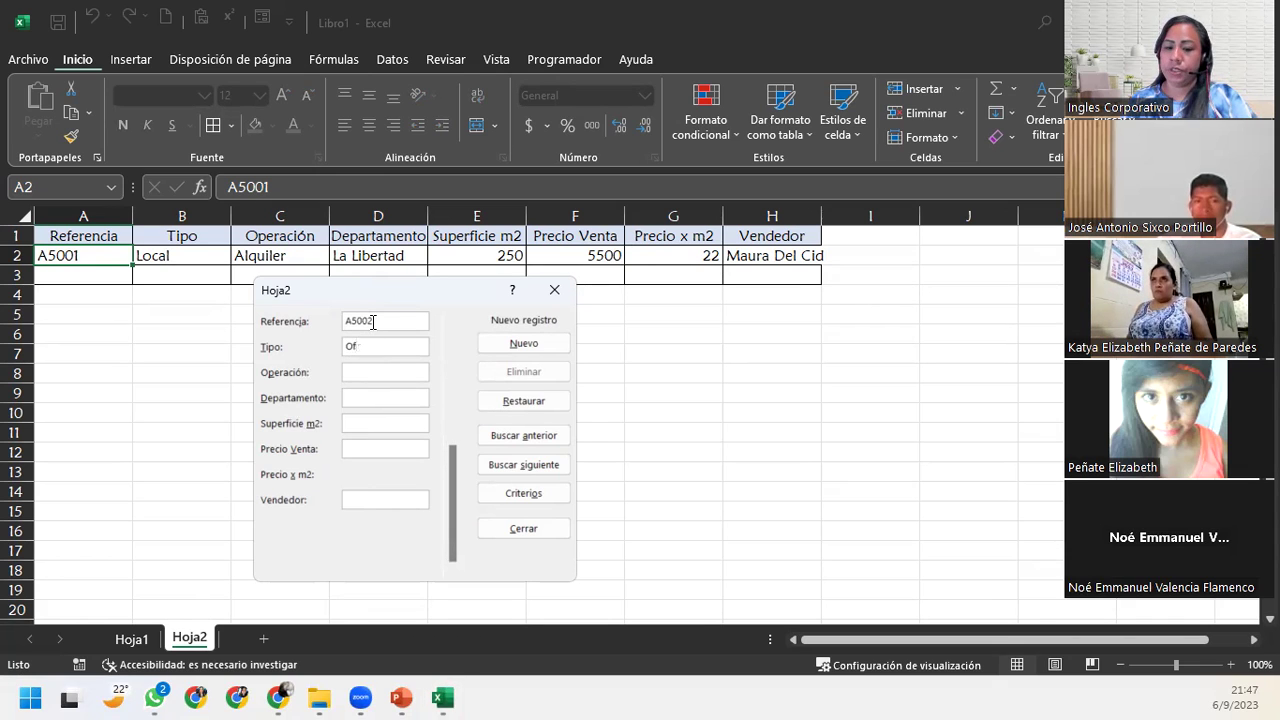
text(icina)
text(enta)
key(Tab)
text(San)
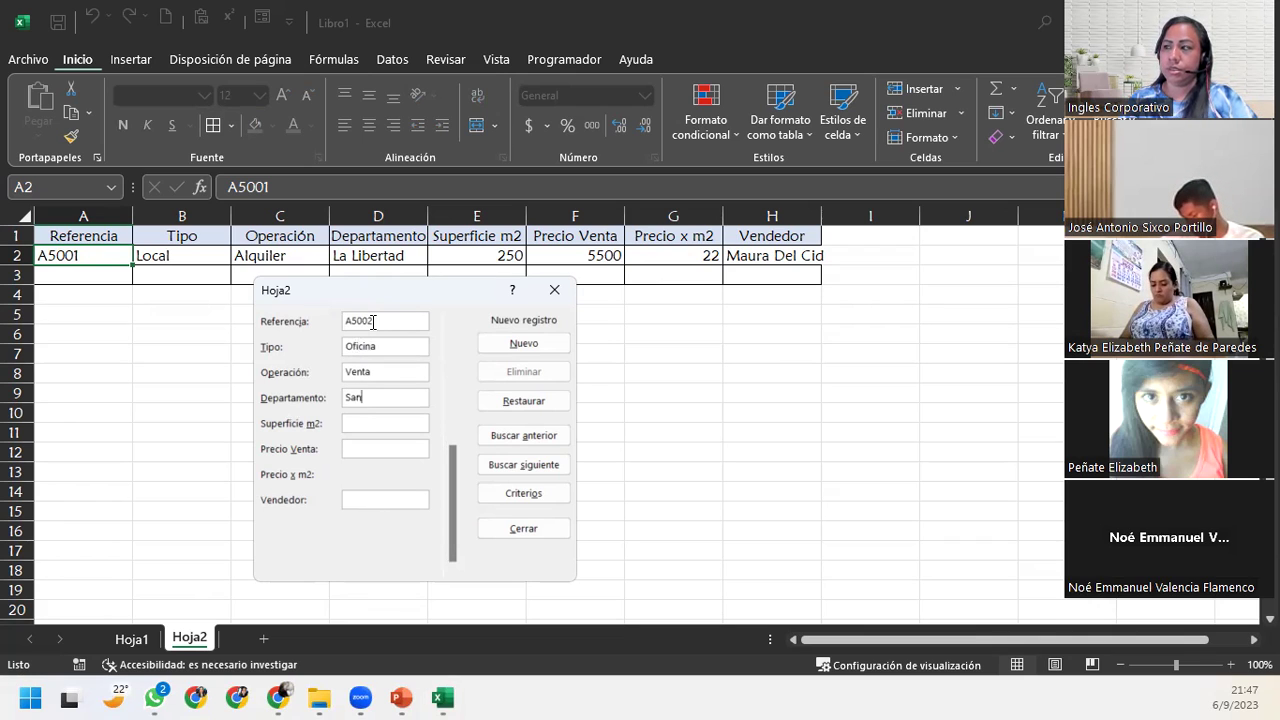
text(alvador)
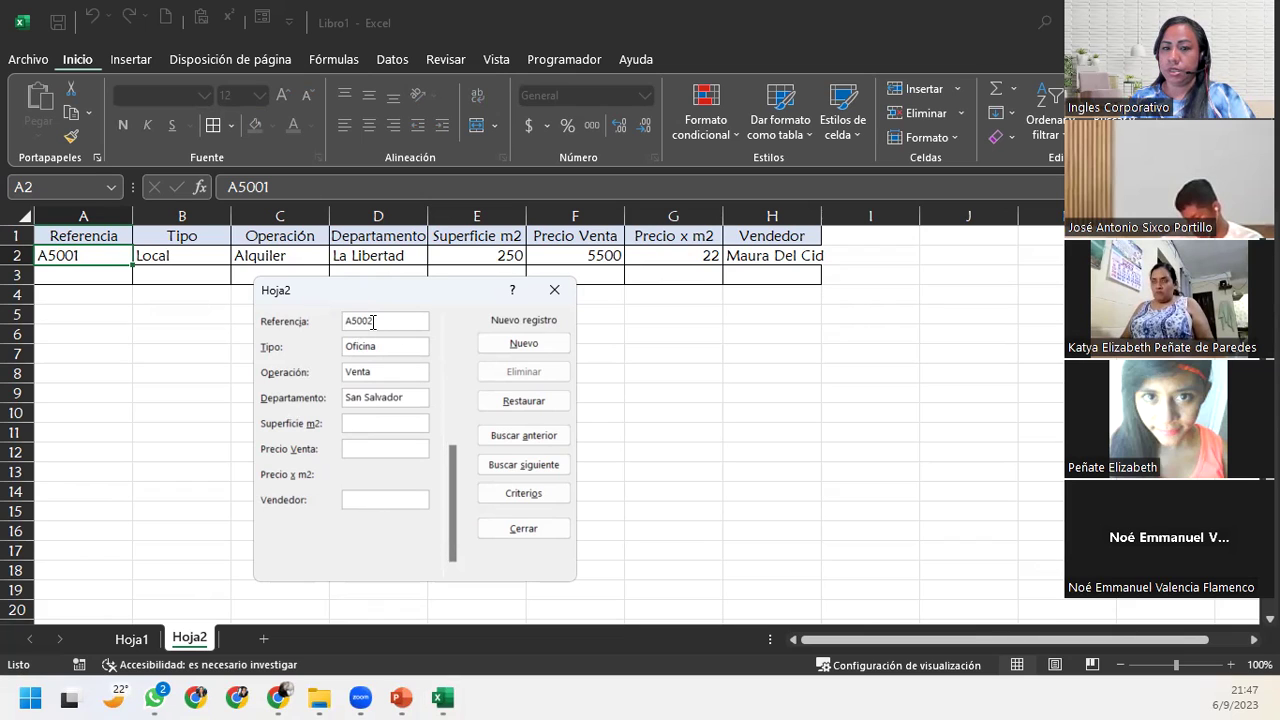
text(300)
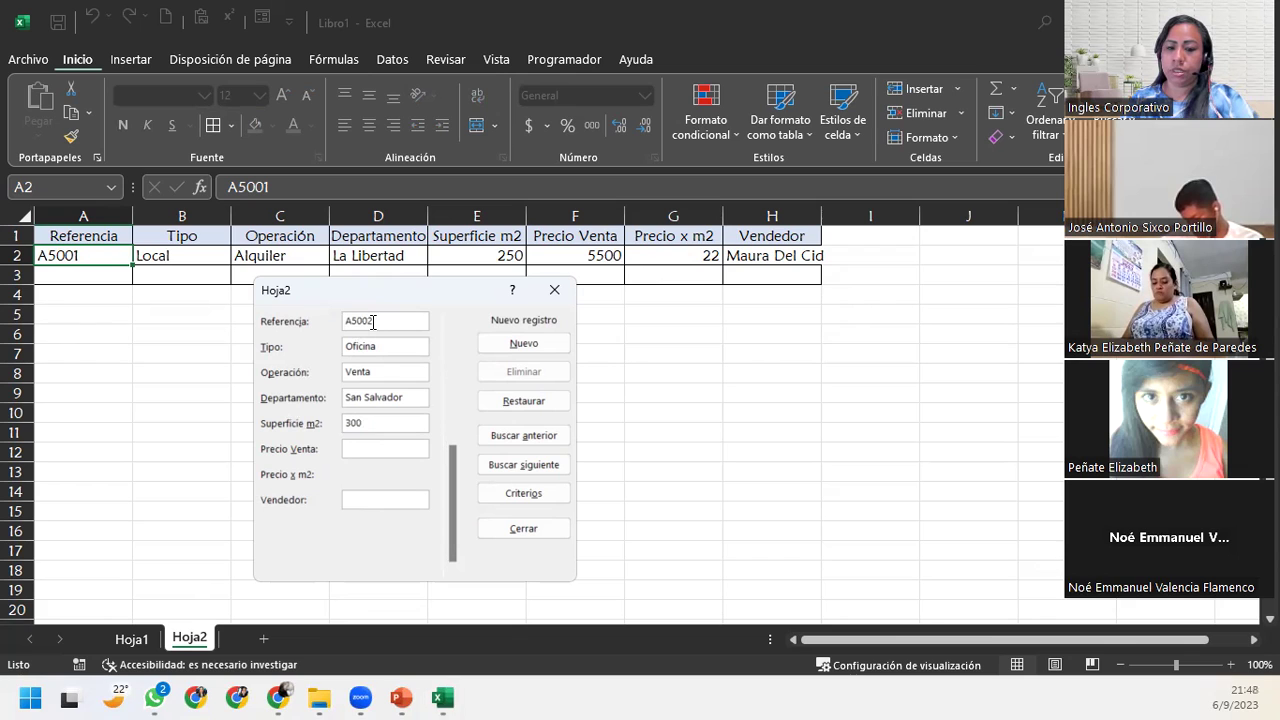
text(650)
key(Tab)
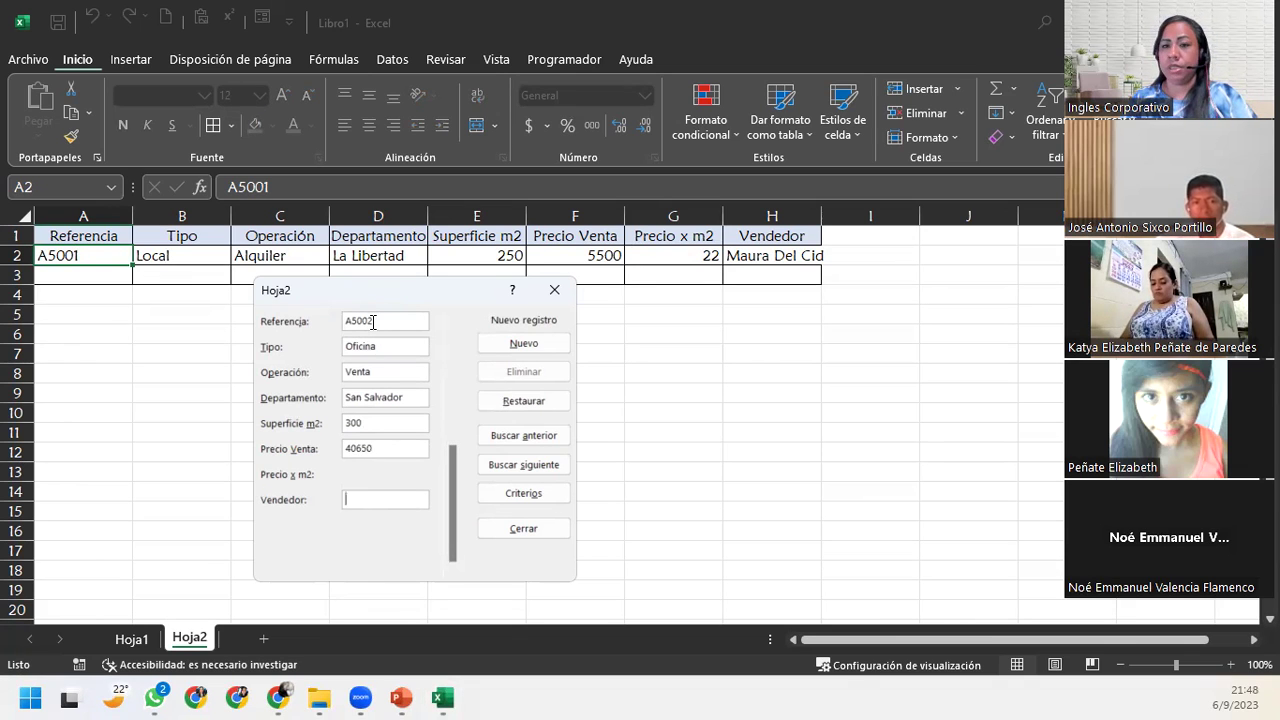
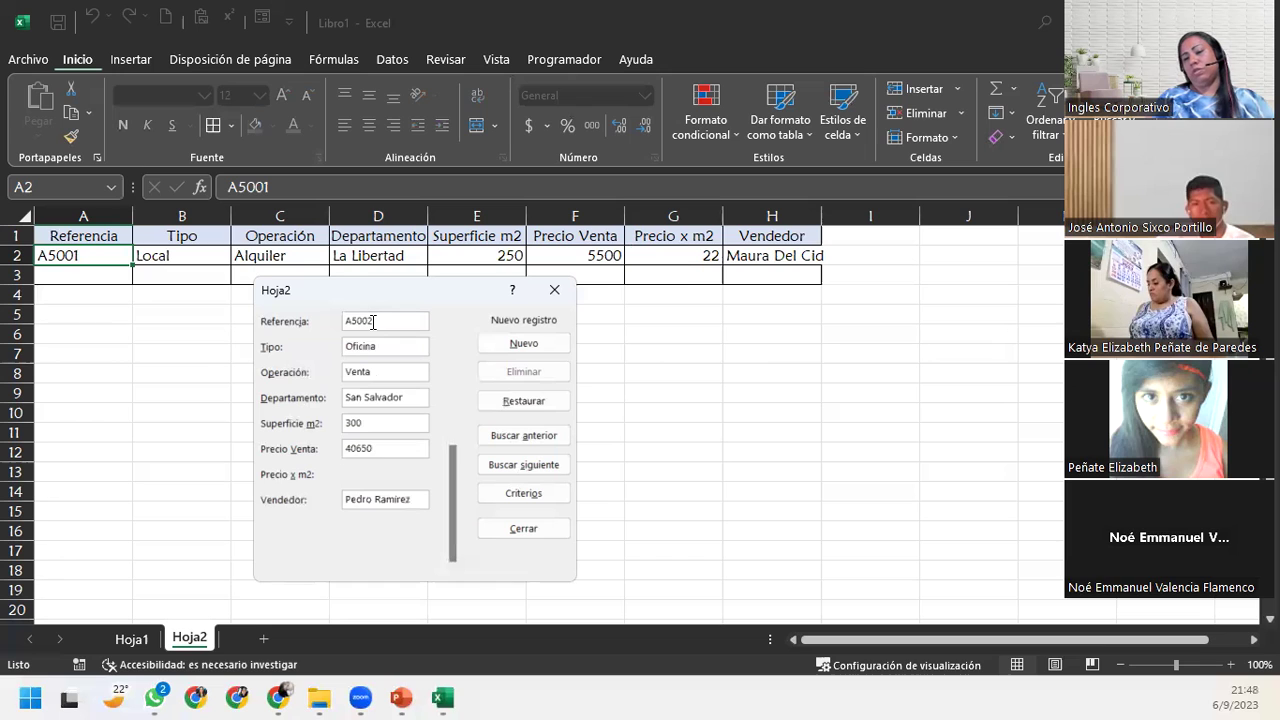
key(Return)
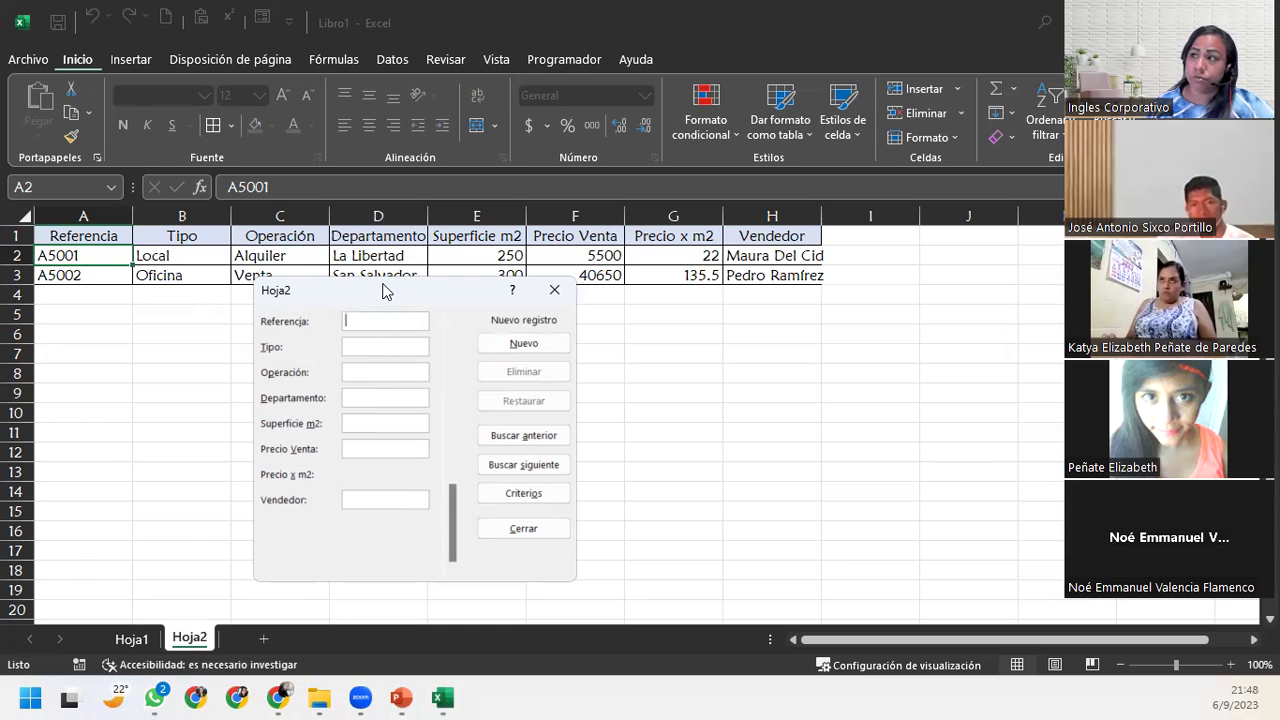
Step: Enter A5003: Industrial, Alquiler, San Salvador, 228 m2, 2290, plus its seller, and save
drag(388, 291, 969, 235)
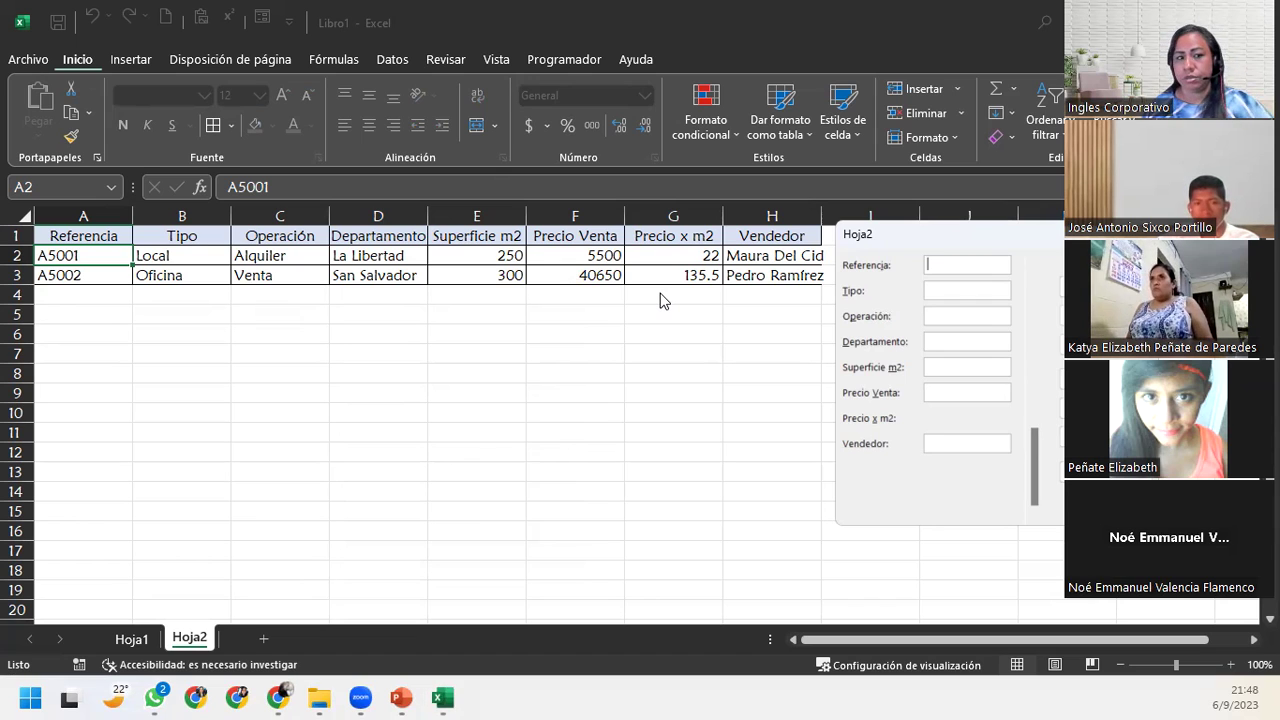
text(A50)
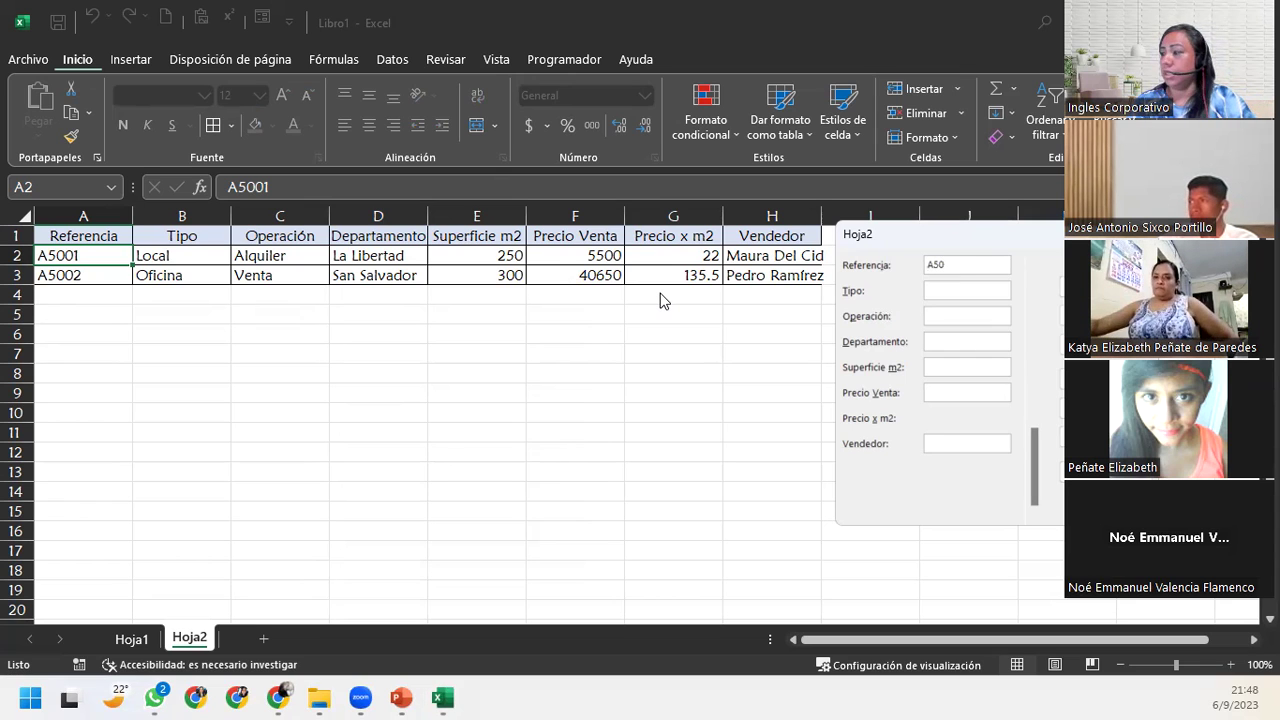
text(03)
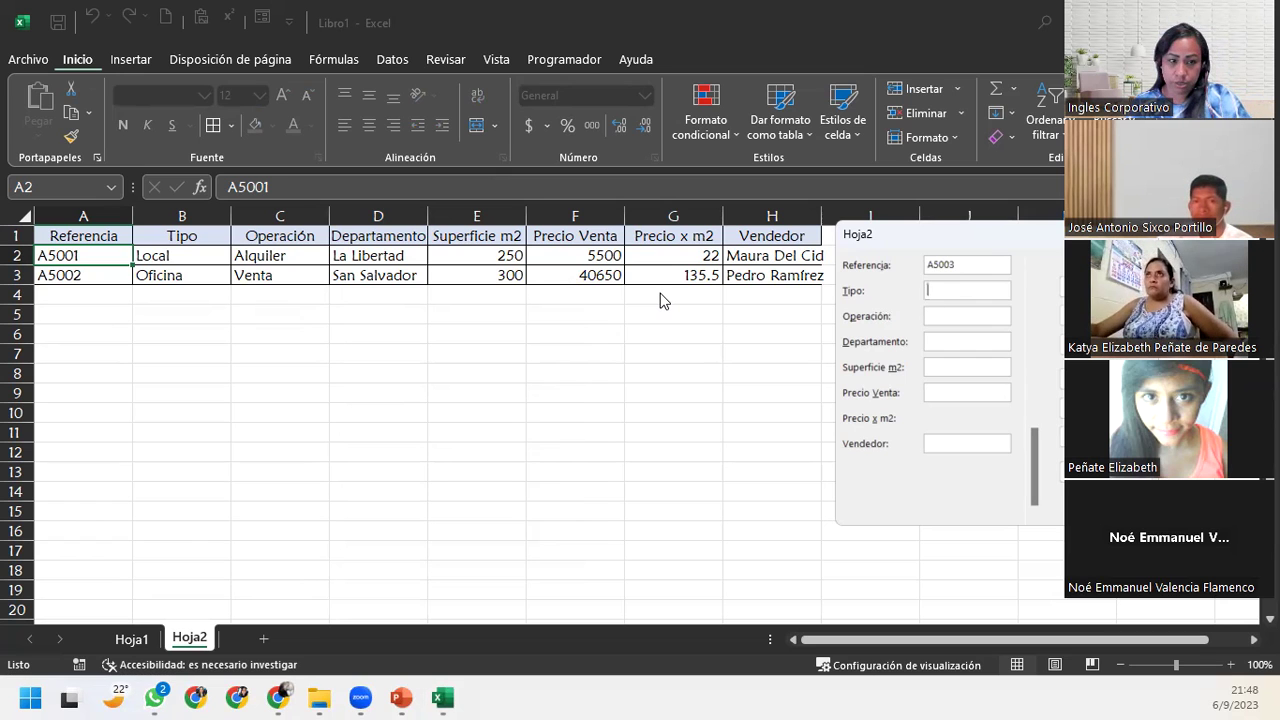
key(Tab)
text(In)
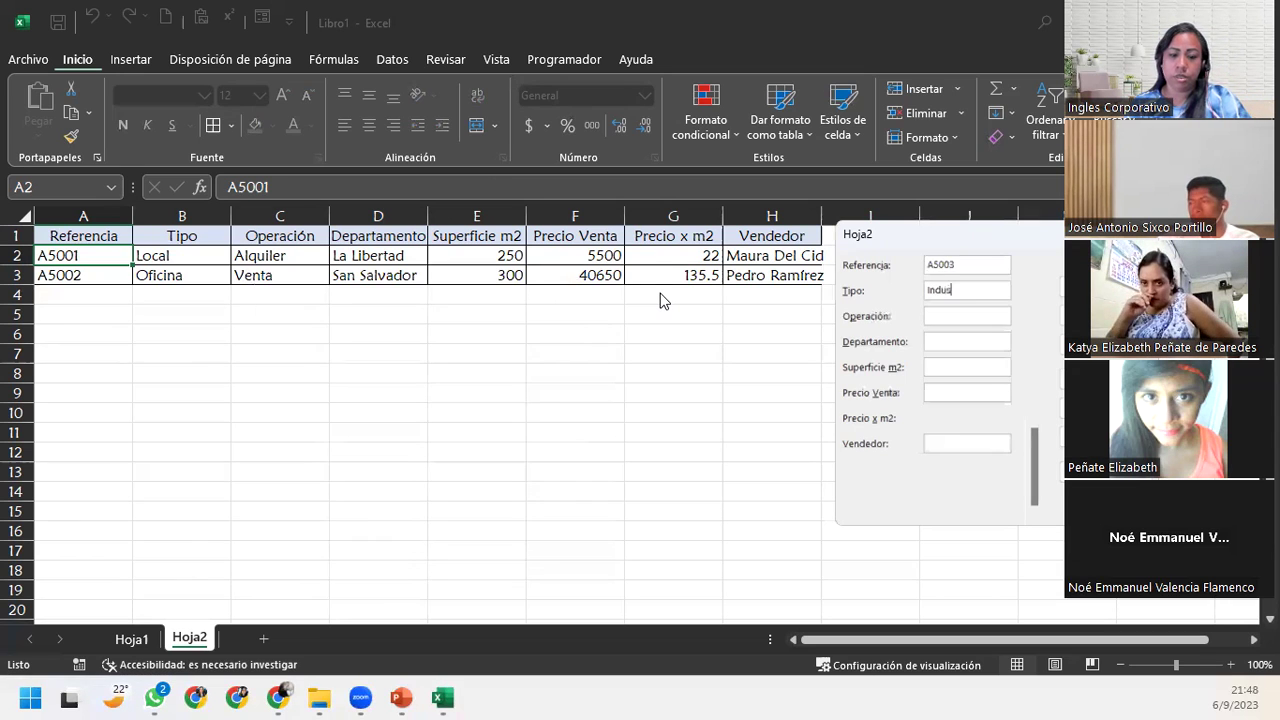
text(al)
key(Tab)
text(quiler)
key(Tab)
text(San Salvador)
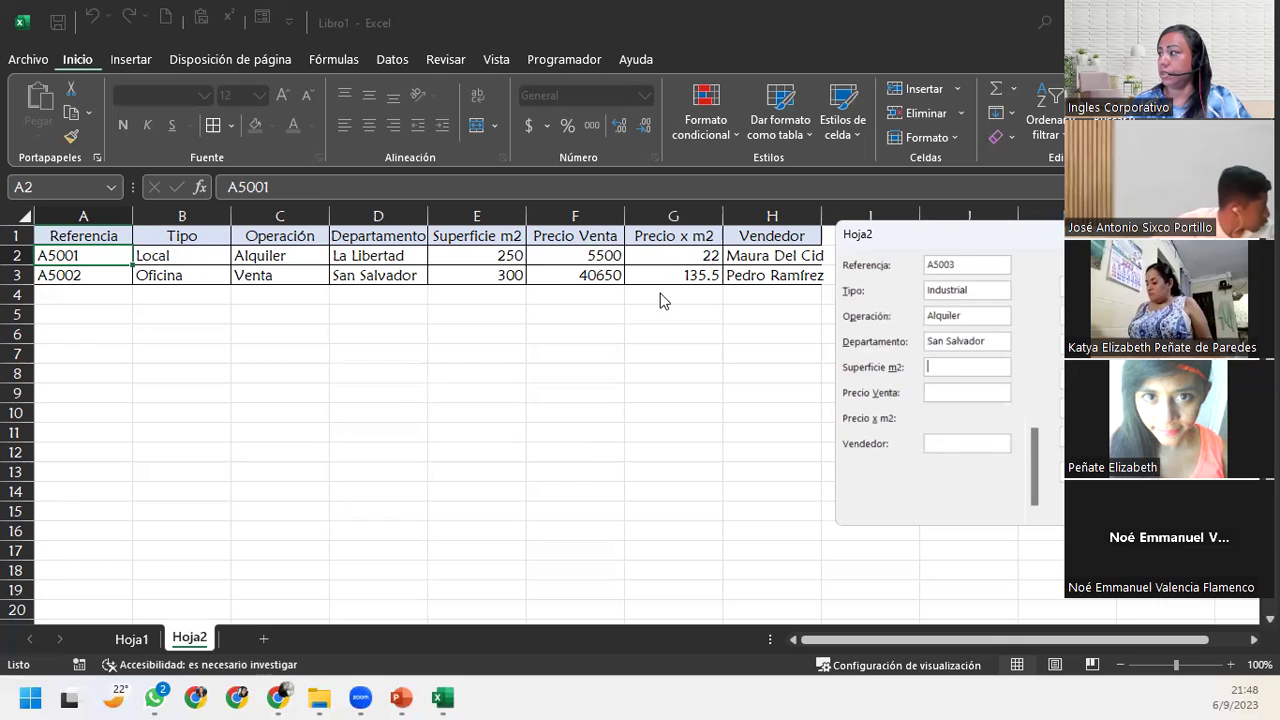
key(Tab)
text(228)
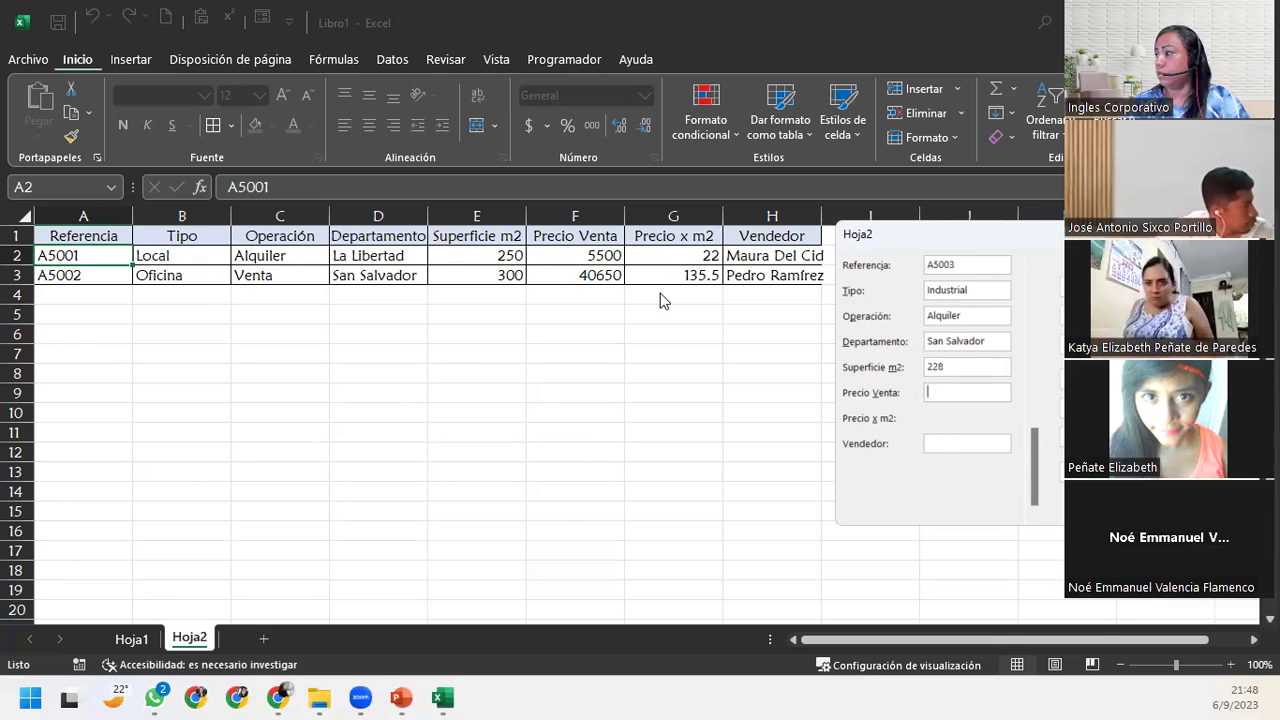
key(Tab)
text(2290)
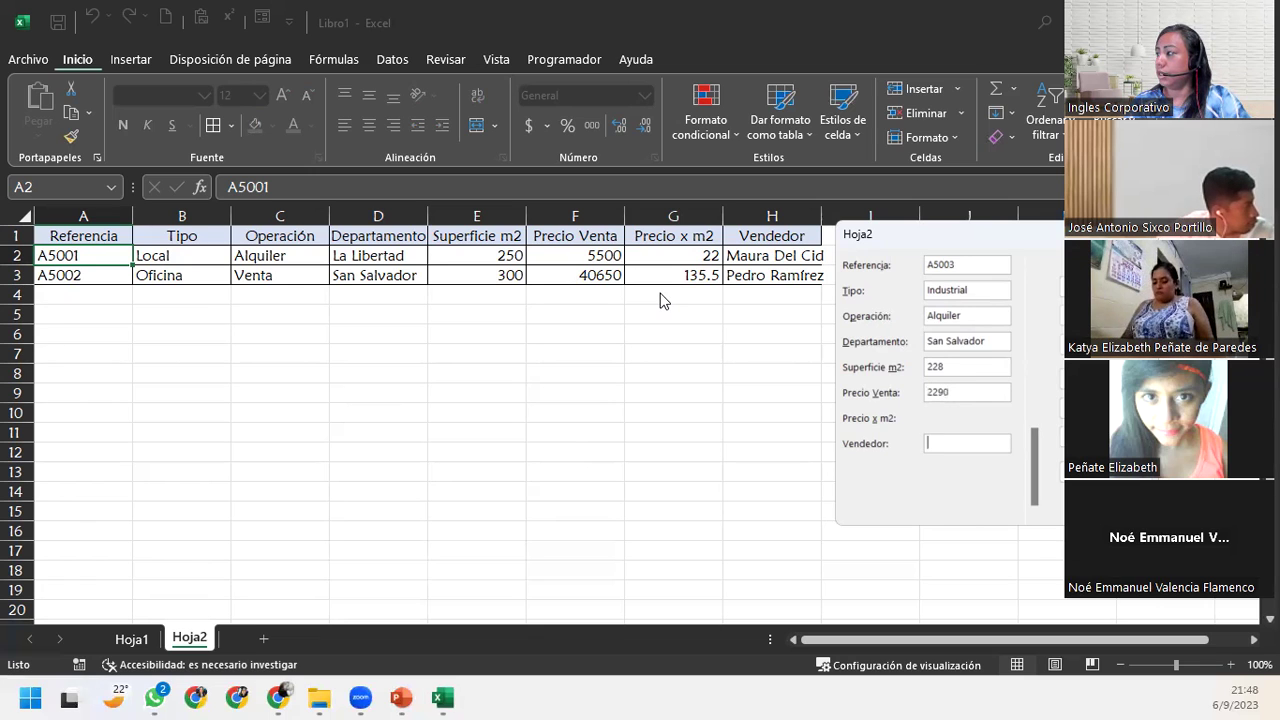
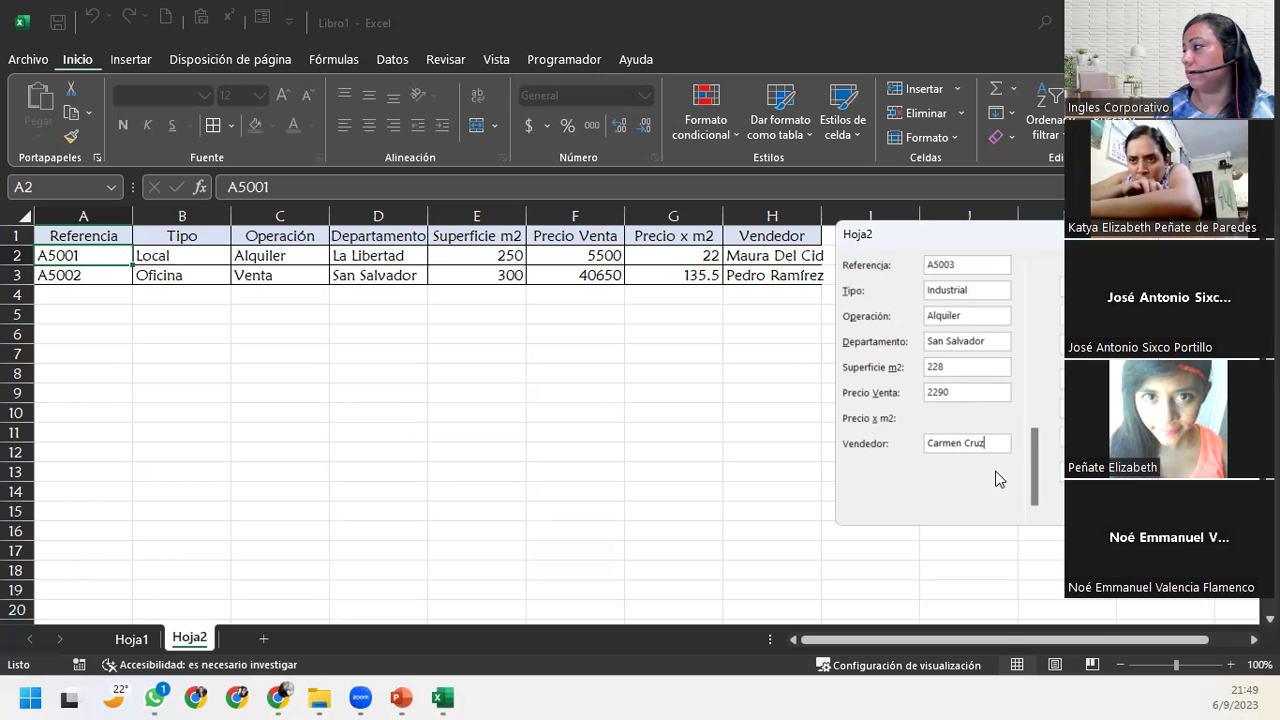
key(Return)
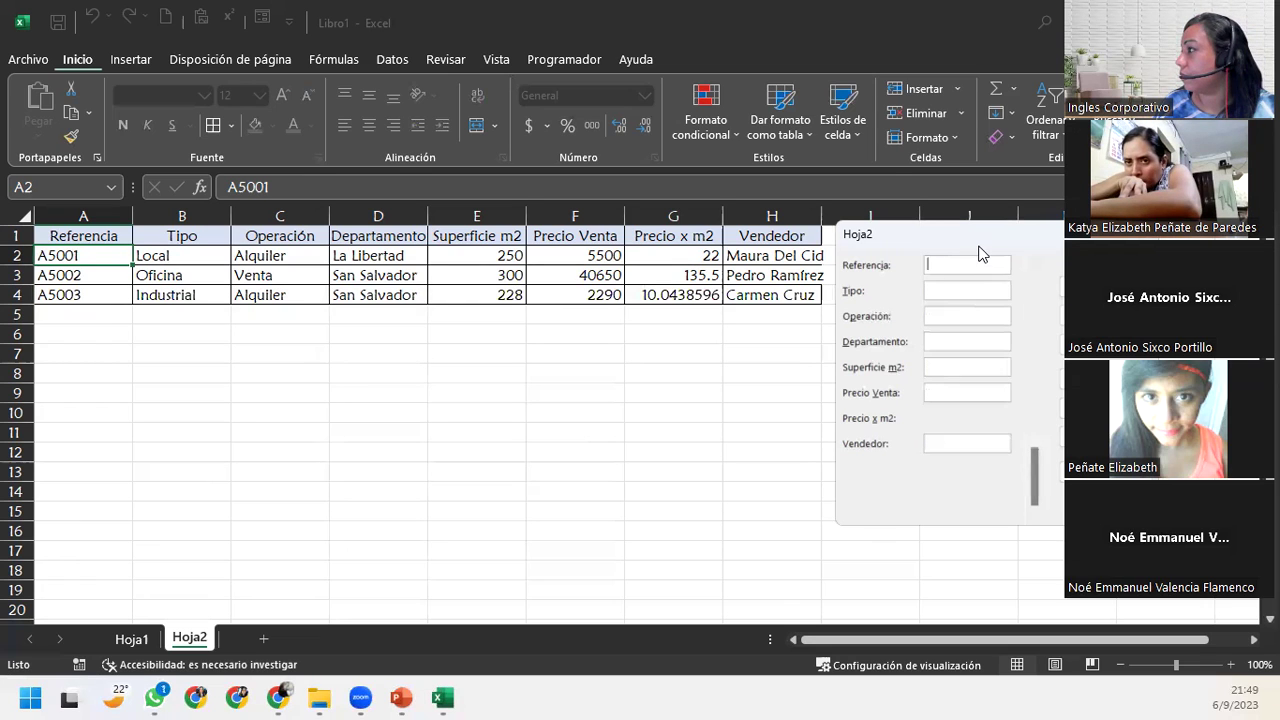
drag(967, 250, 558, 369)
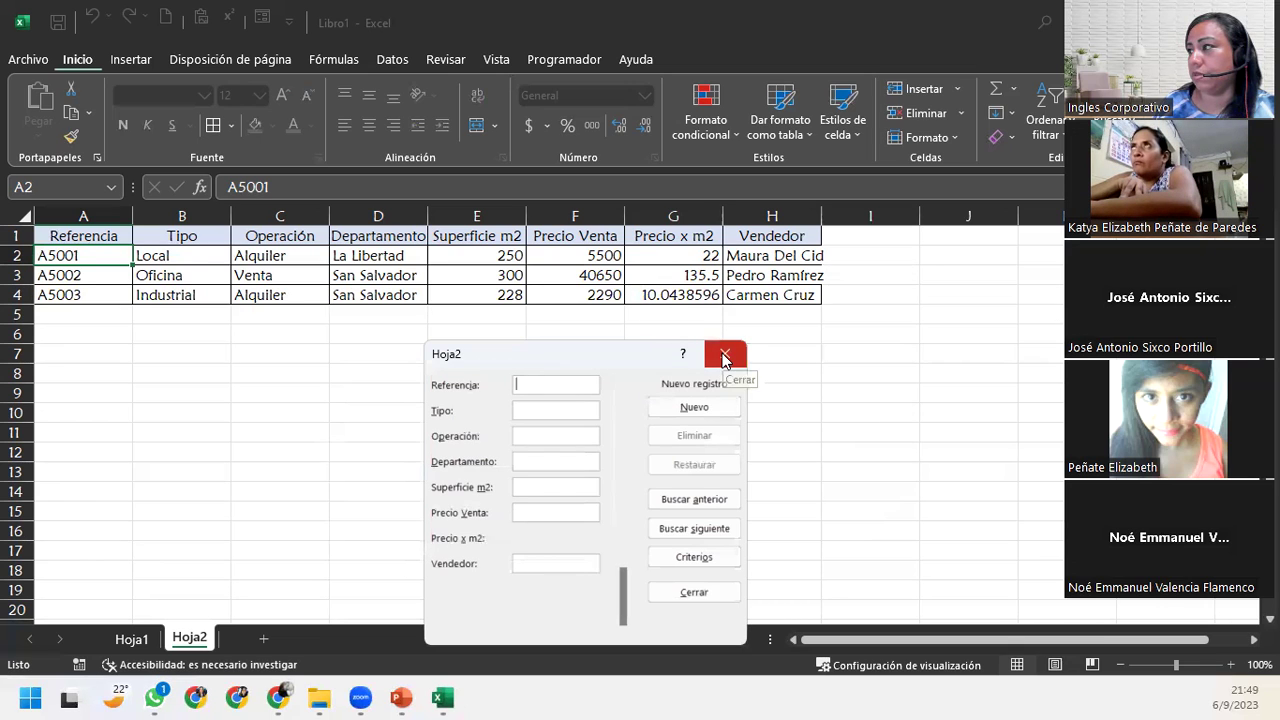
Step: Close the form and give the price cells F2:G4 Contabilidad accounting format
click(725, 356)
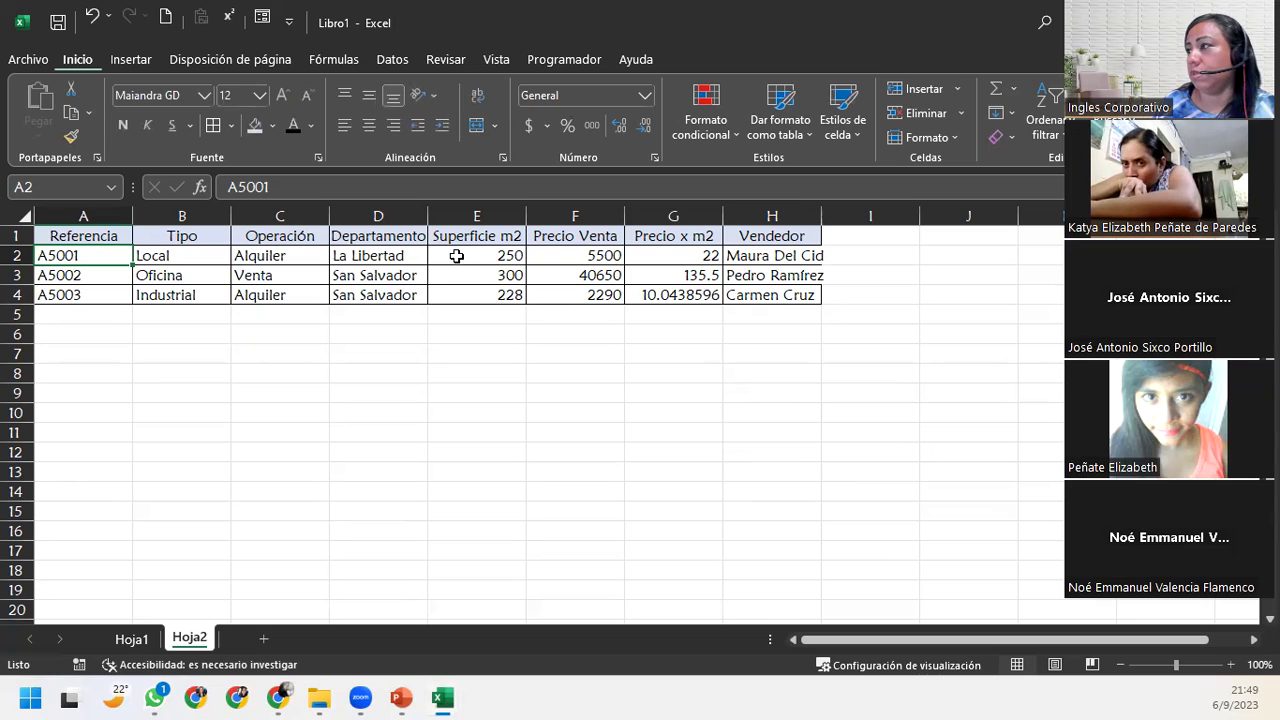
drag(560, 255, 683, 302)
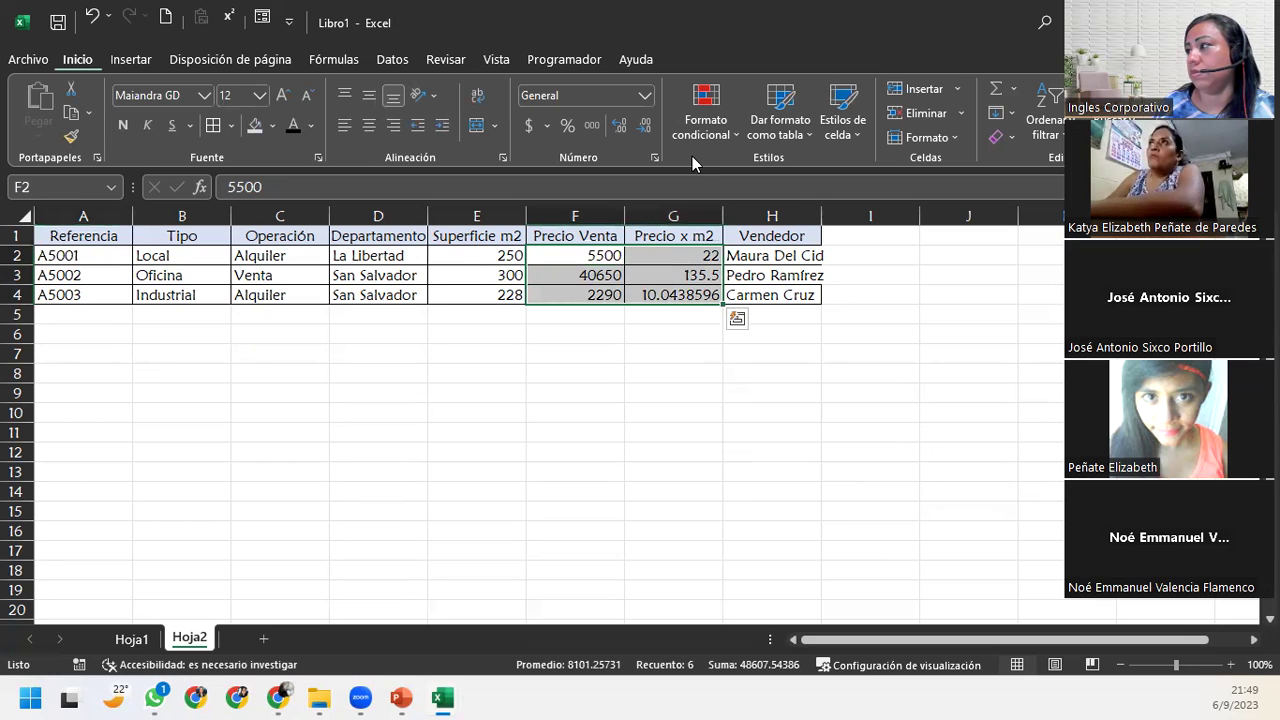
click(644, 100)
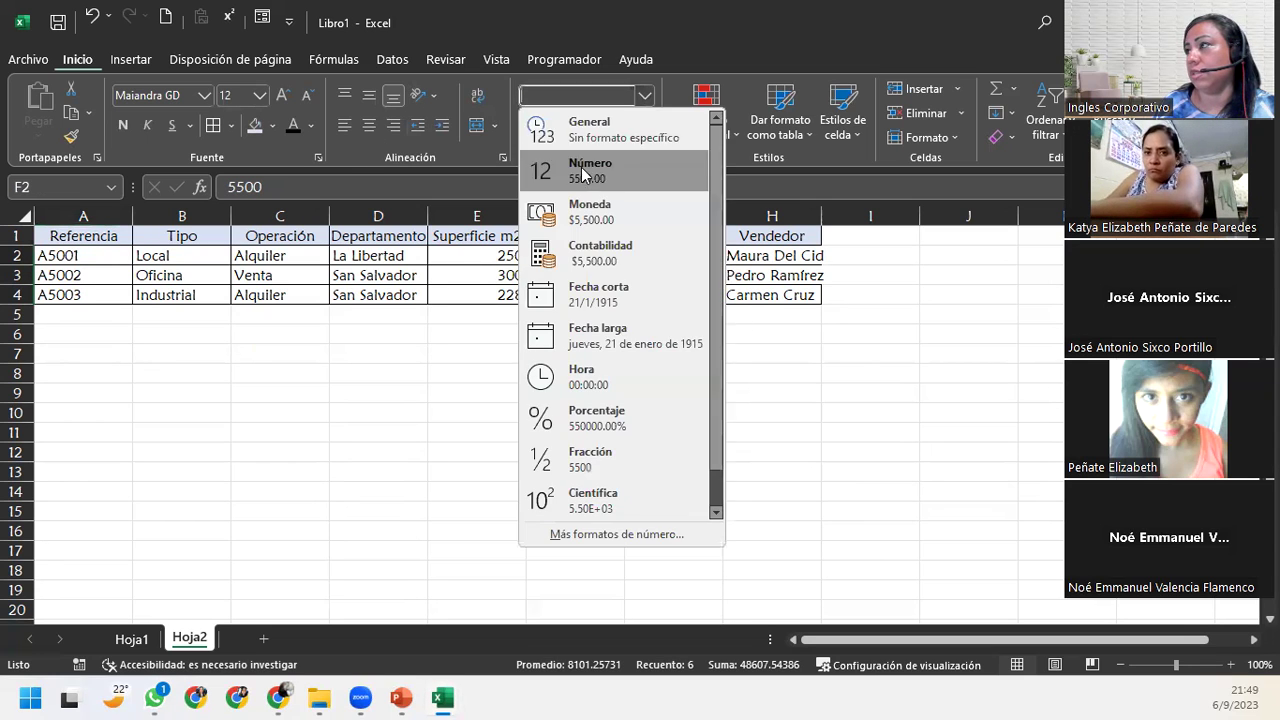
click(590, 254)
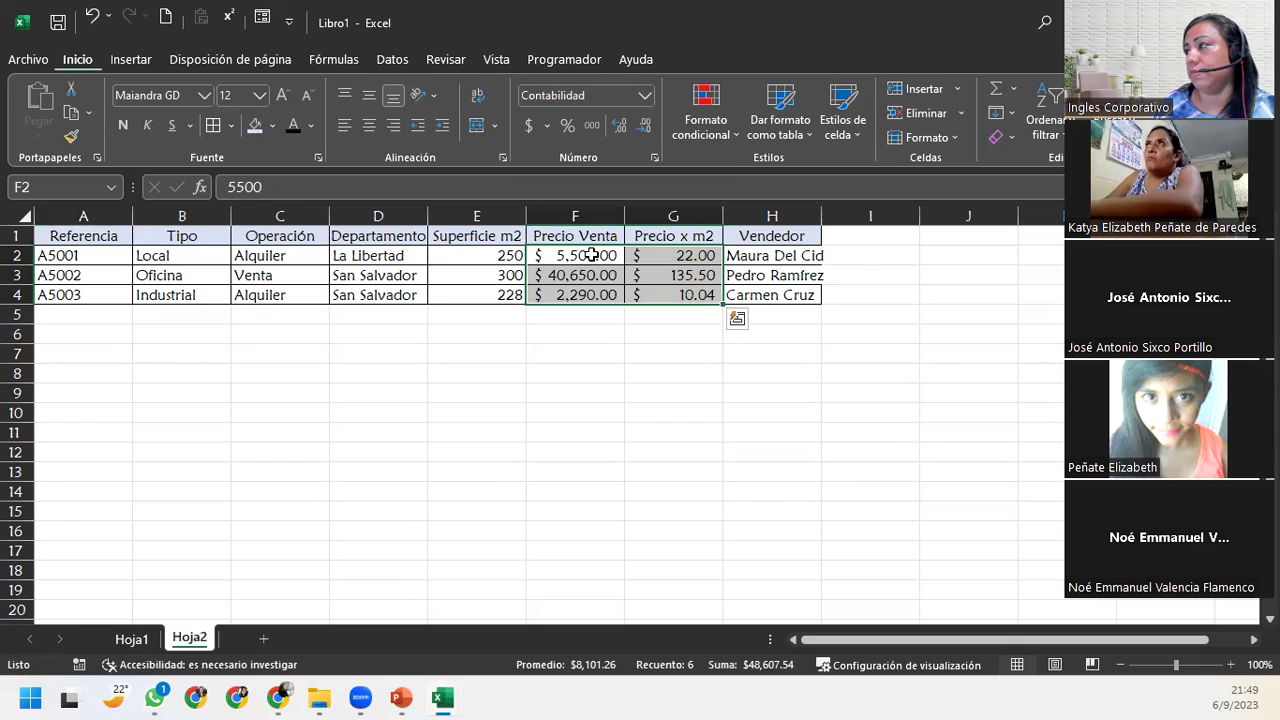
Step: Superscript the 2 in the Superficie m2 and Precio x m2 headers and autofit Vendedor
click(476, 290)
double_click(480, 237)
drag(521, 237, 514, 237)
click(228, 15)
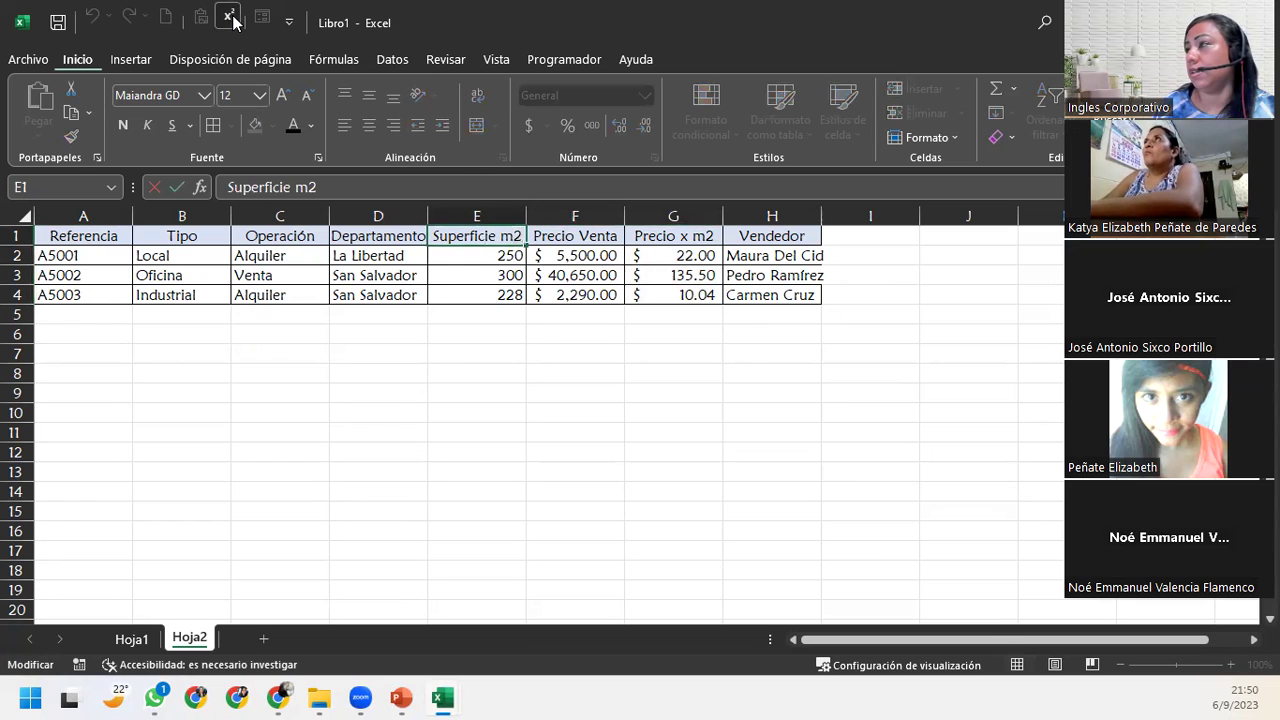
click(700, 236)
double_click(710, 237)
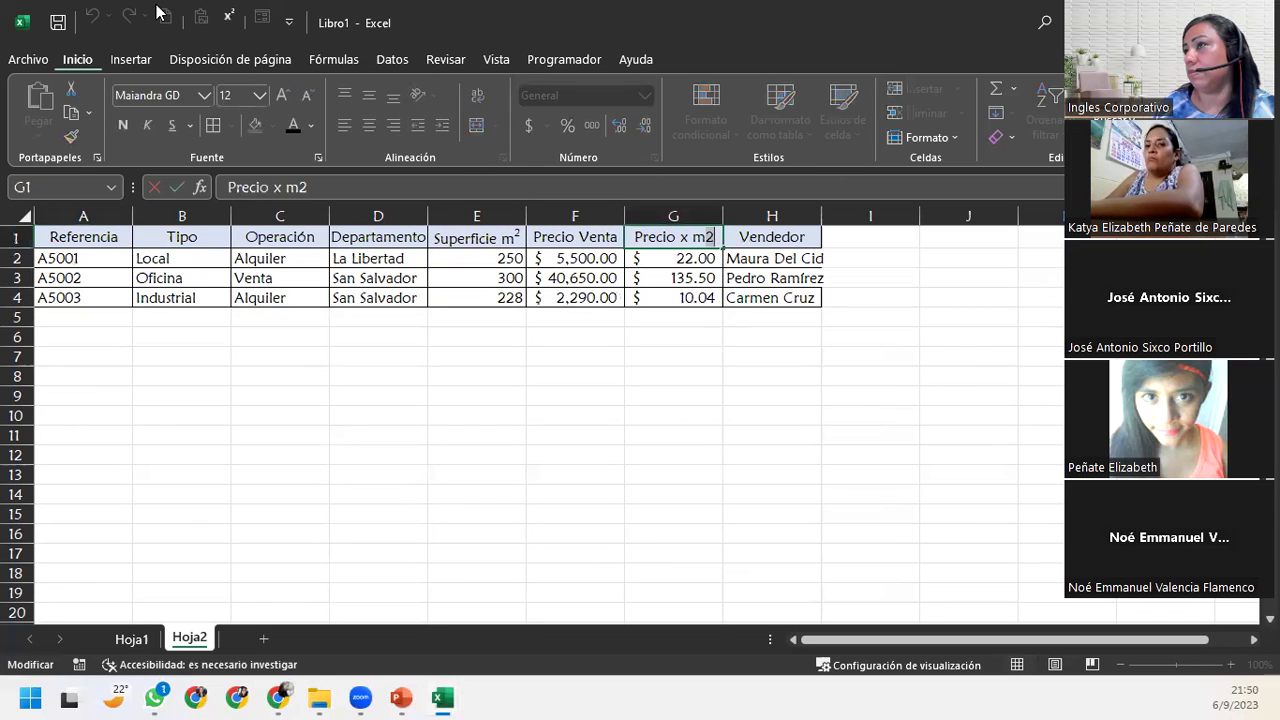
key(shift+Left)
click(228, 15)
click(474, 318)
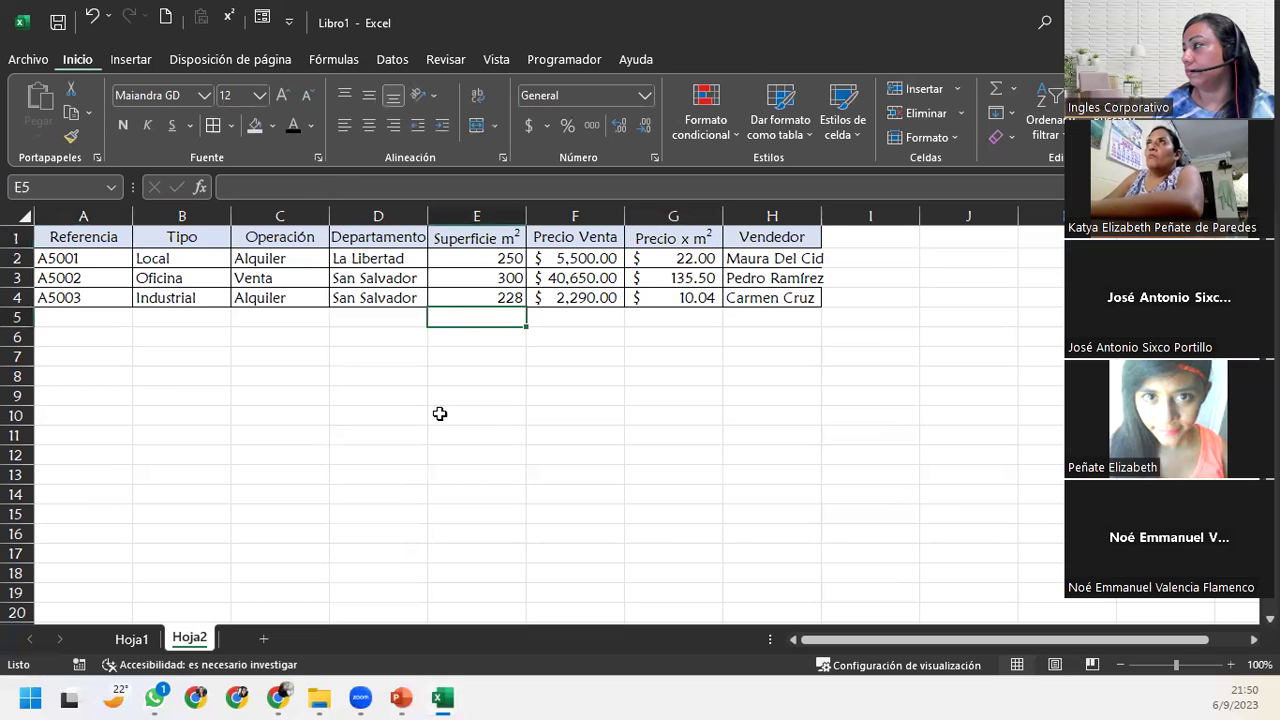
double_click(822, 216)
click(62, 262)
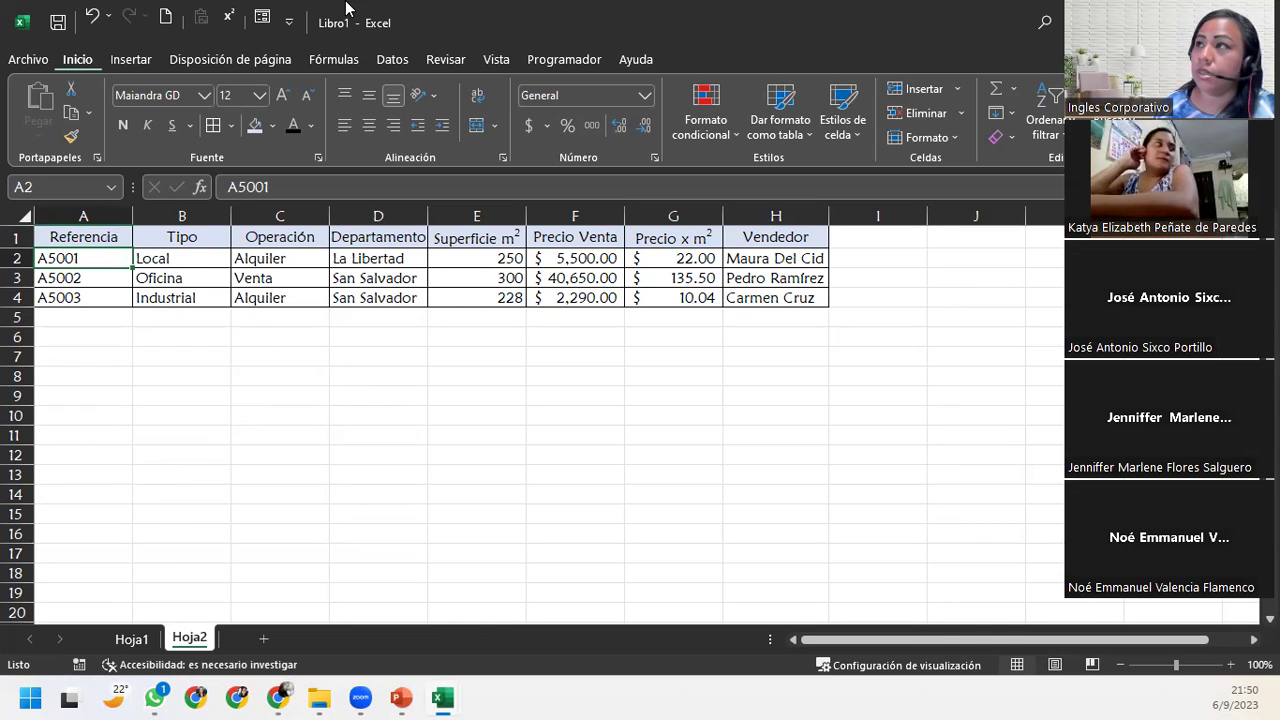
Step: In the data form, find record A5002, replace Venta with Alquiler in Operación, save, and close
click(261, 15)
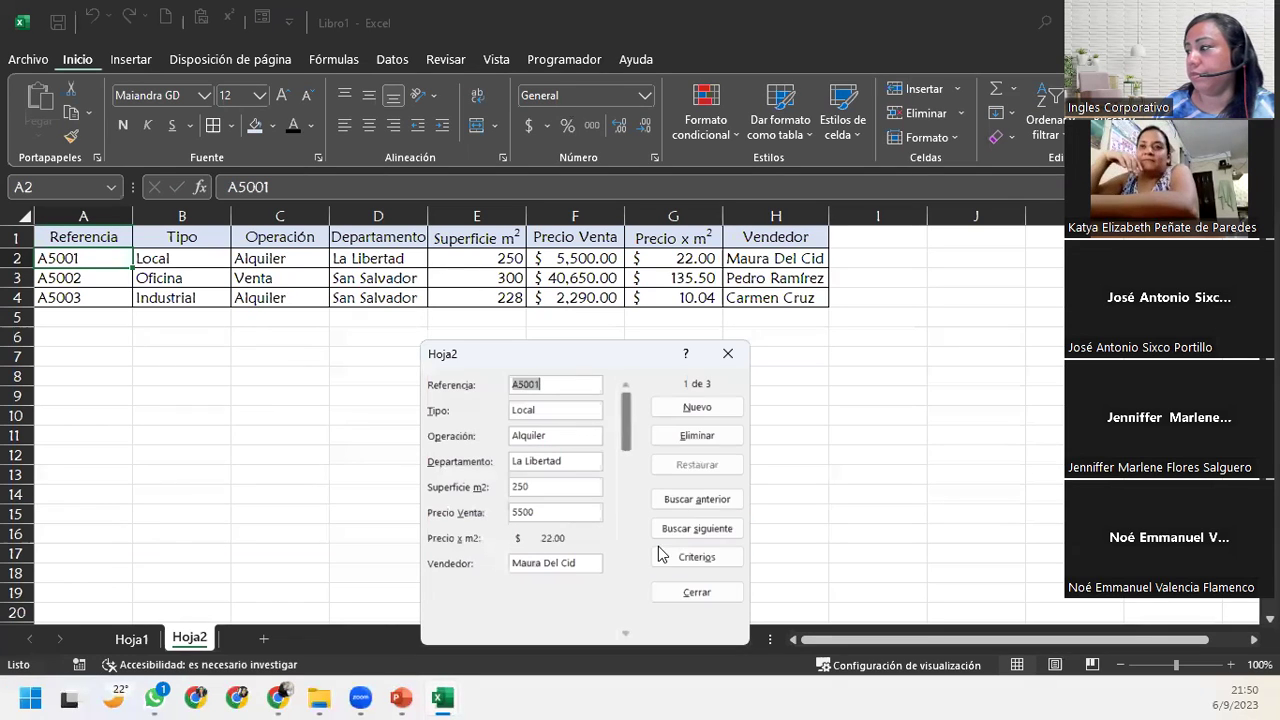
click(715, 535)
click(715, 535)
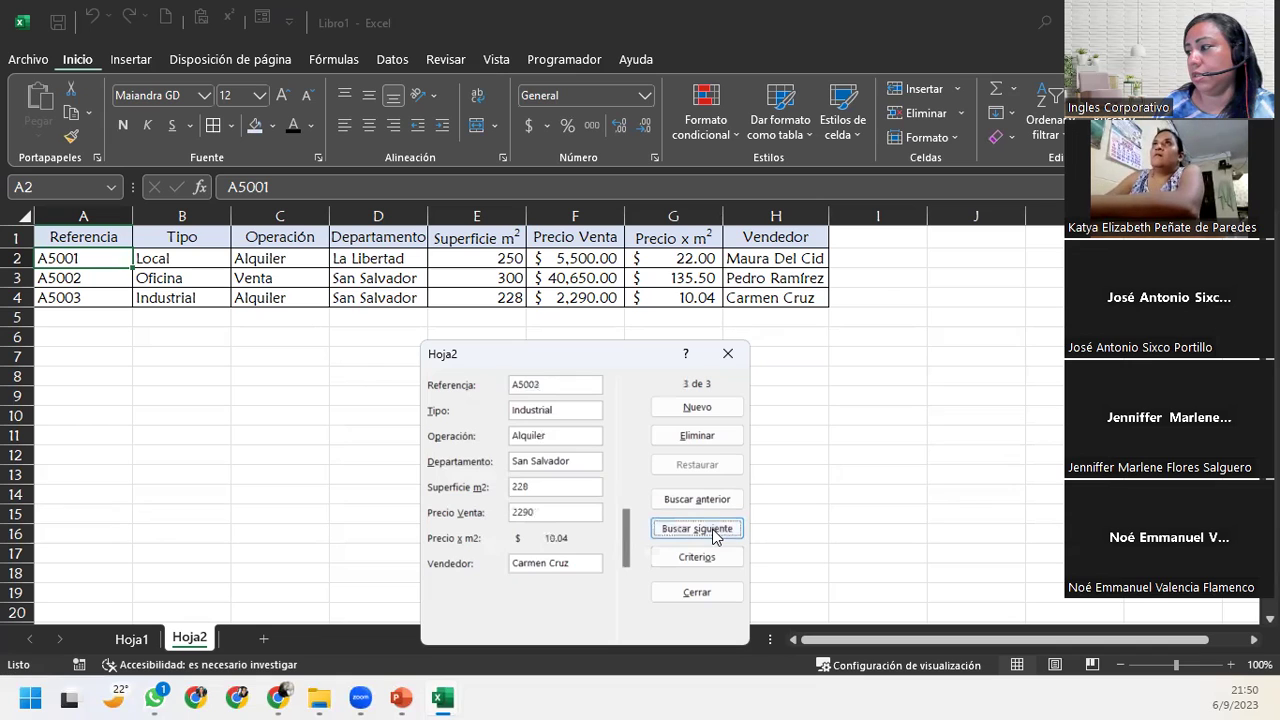
click(712, 500)
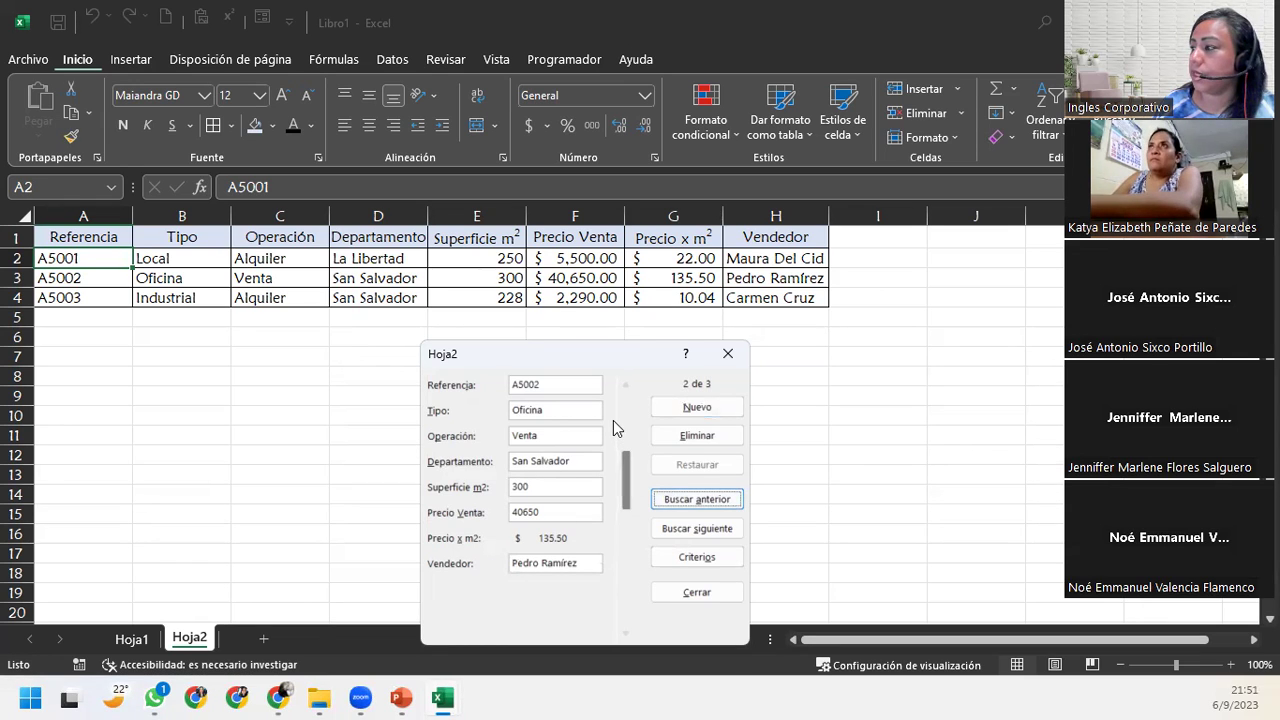
click(555, 437)
drag(555, 437, 486, 443)
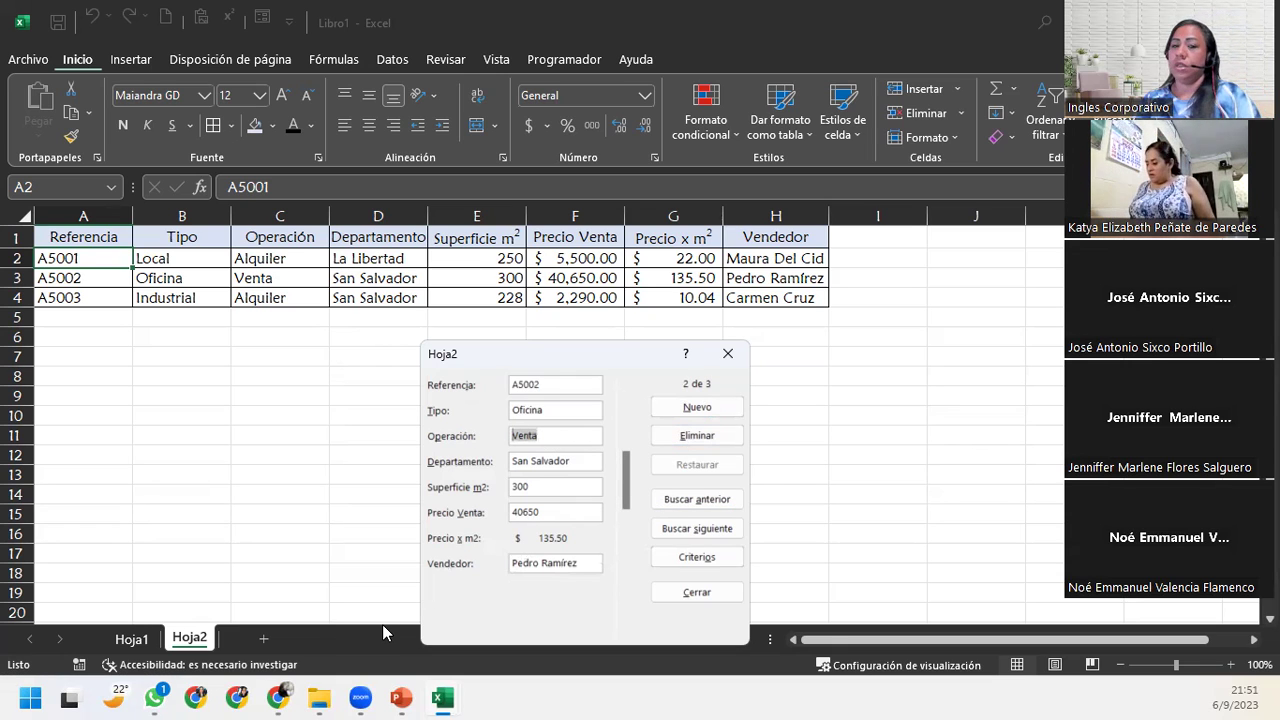
text(Alquiler)
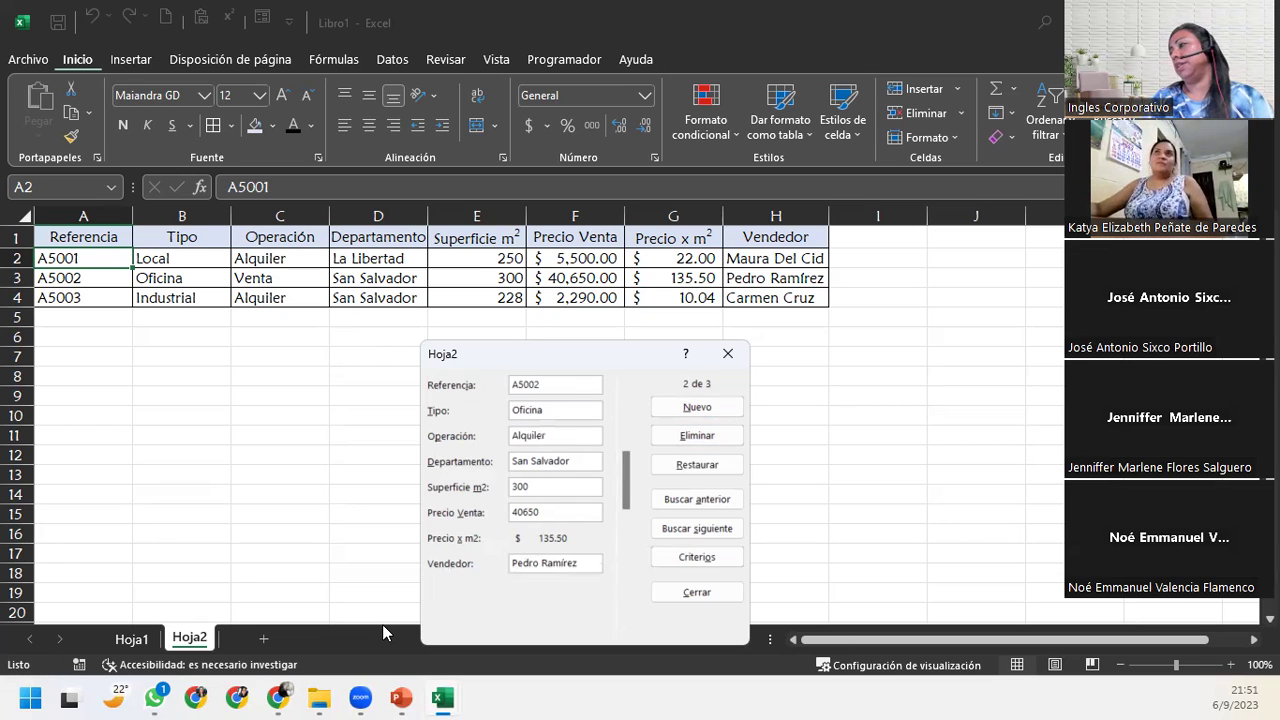
key(Return)
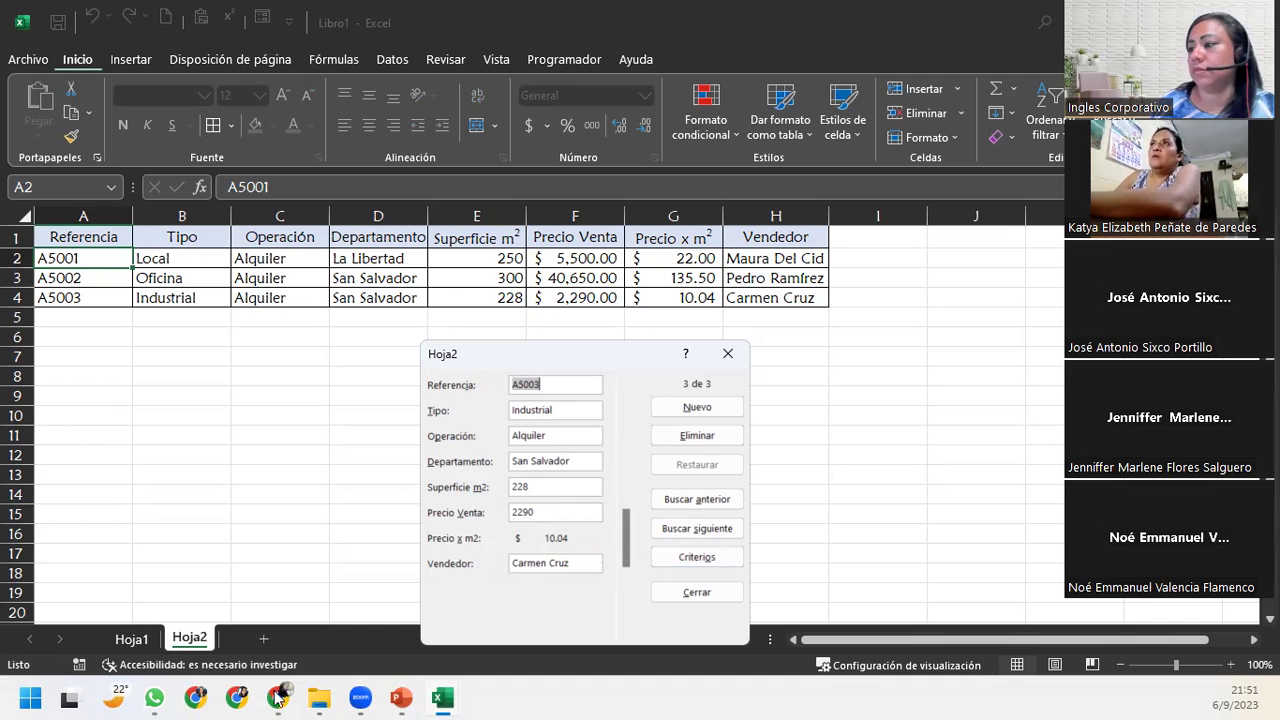
click(680, 592)
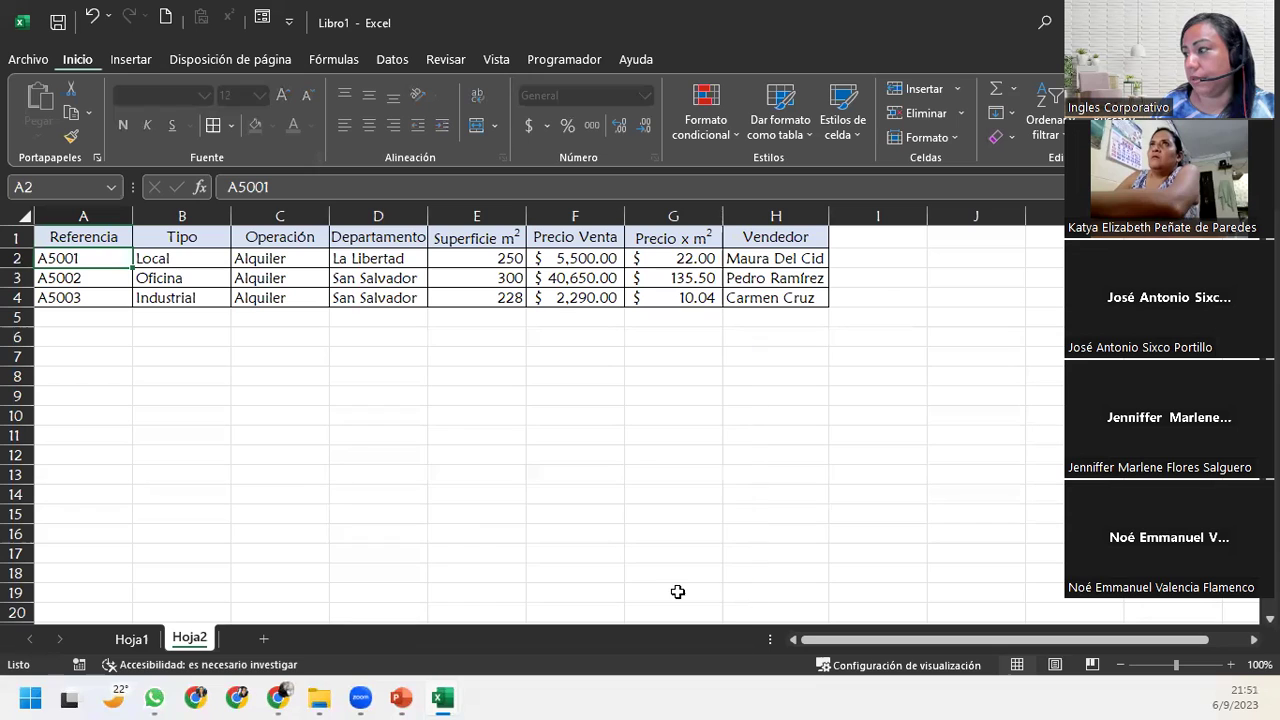
Step: Add a new sheet and rename it Directorio
click(264, 639)
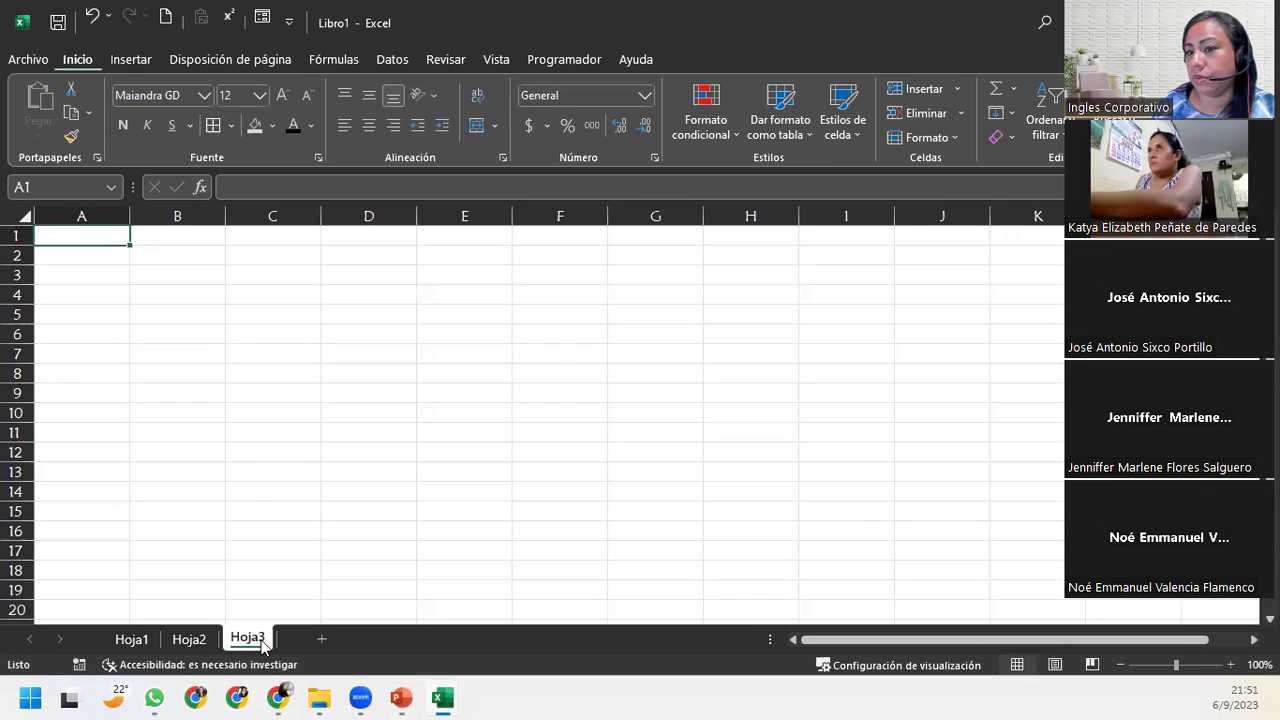
double_click(247, 638)
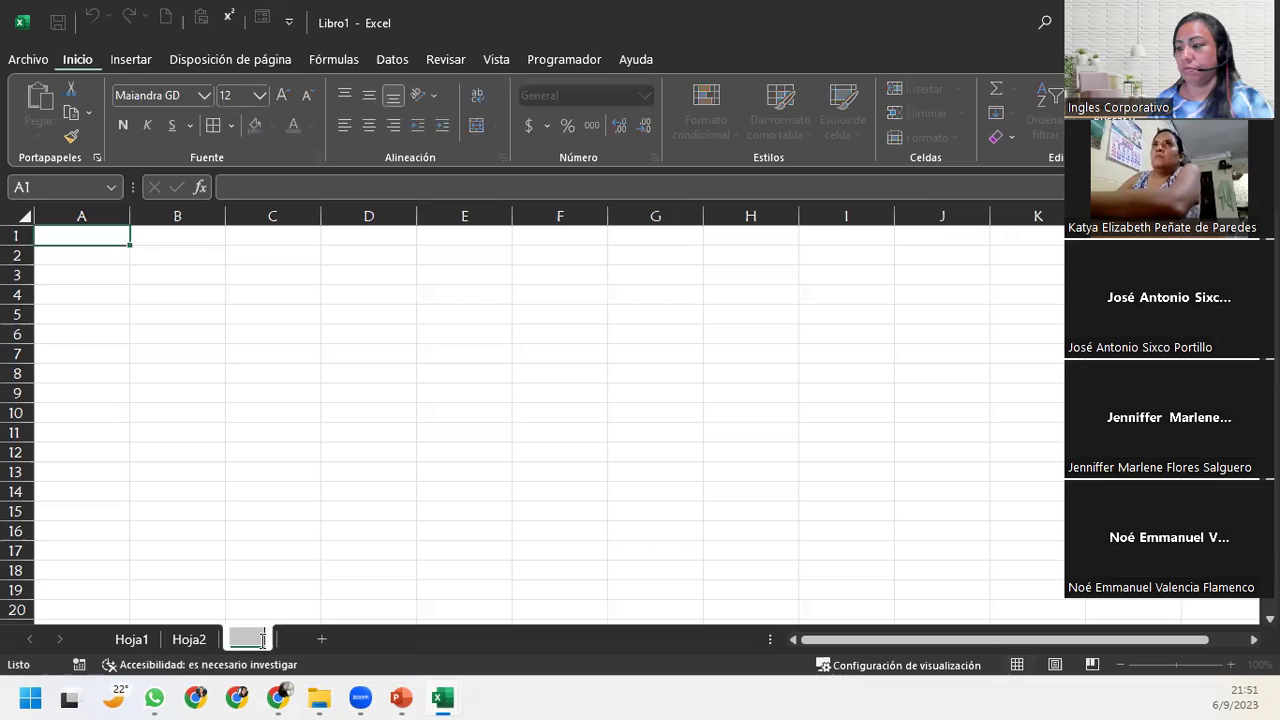
key(BackSpace)
text(Directorio)
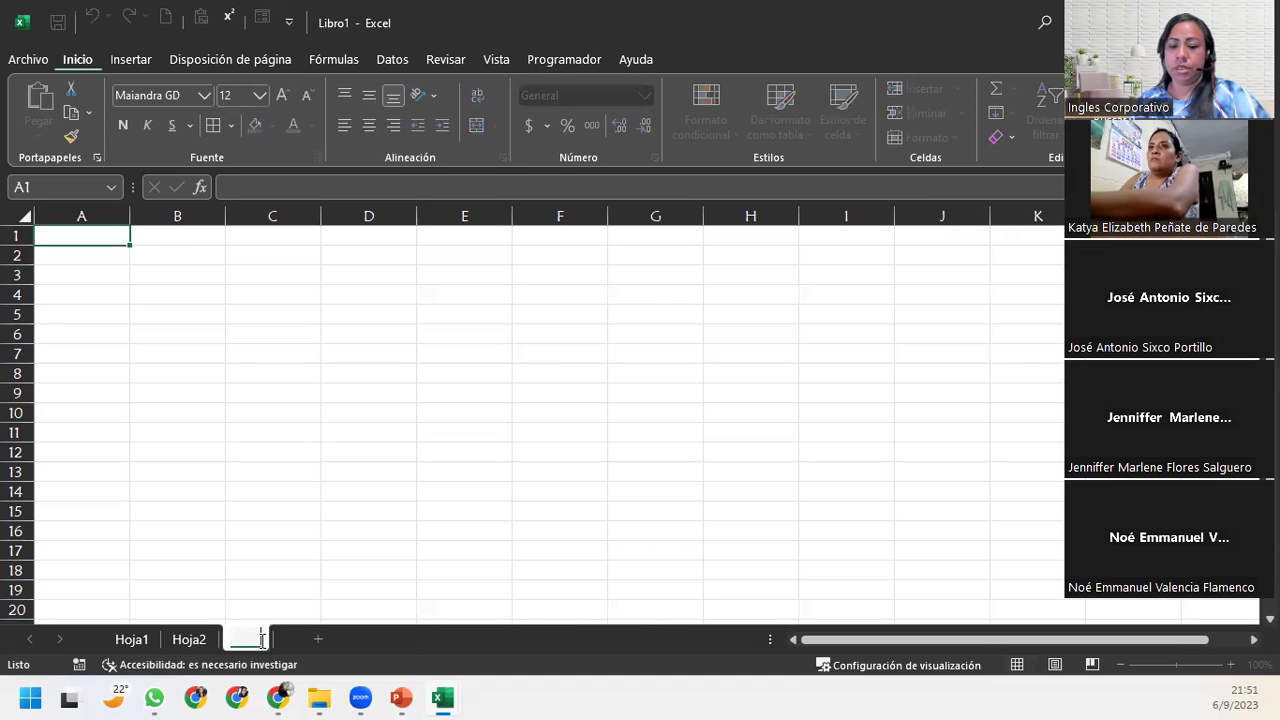
key(Return)
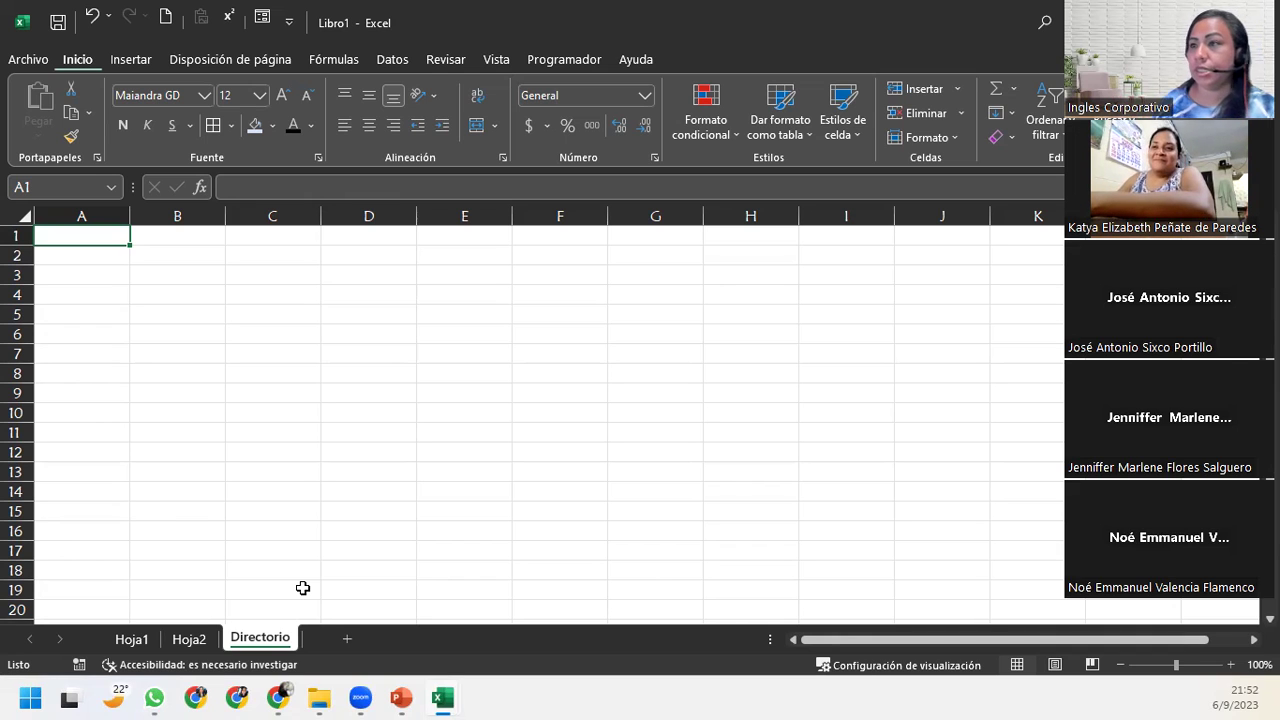
Step: Enter the heading Código Cliente in cell A1
text(ódigo >Cli)
key(BackSpace)
key(BackSpace)
key(BackSpace)
key(BackSpace)
text(Cliente)
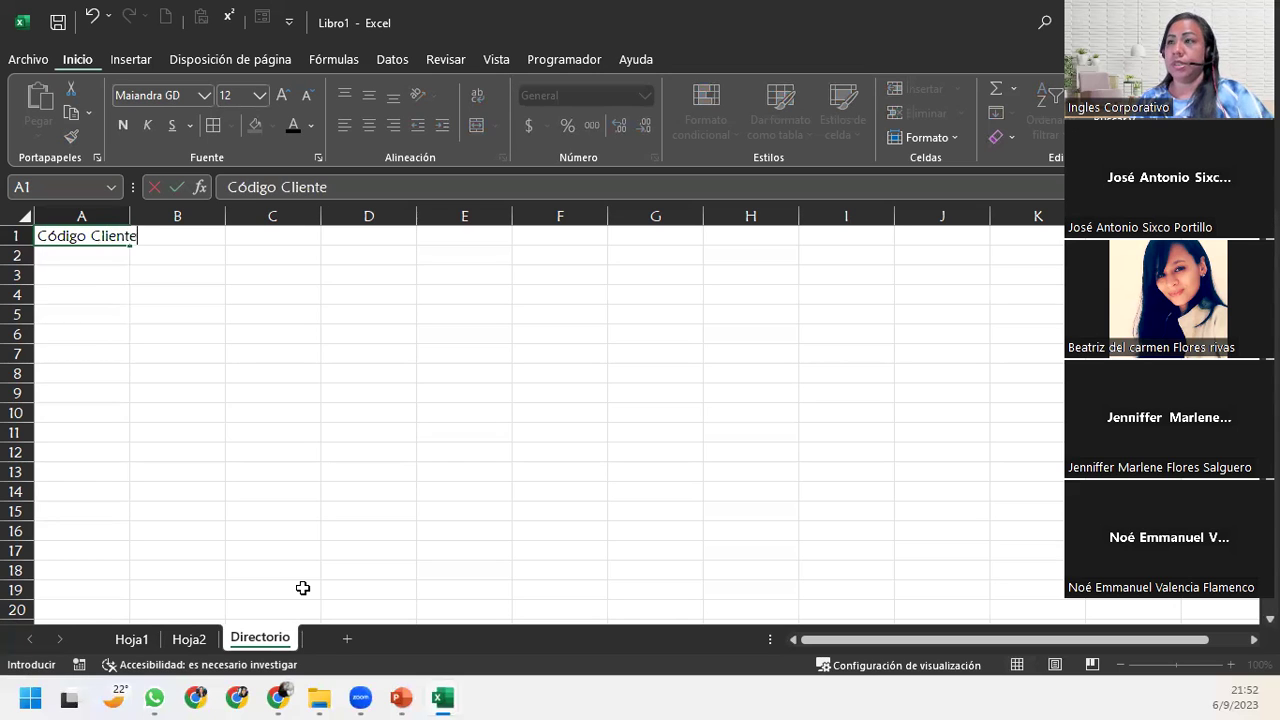
key(Tab)
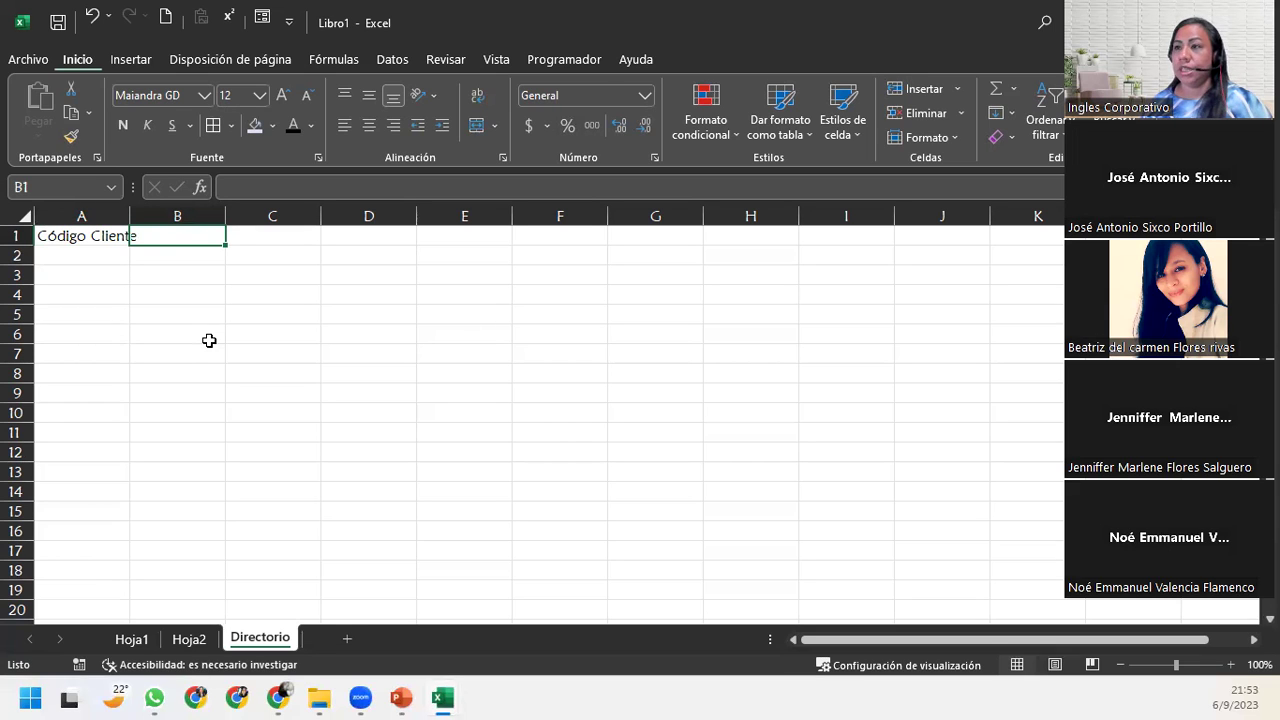
Step: On Hoja1, view the first property record in the data form, then close it
click(132, 640)
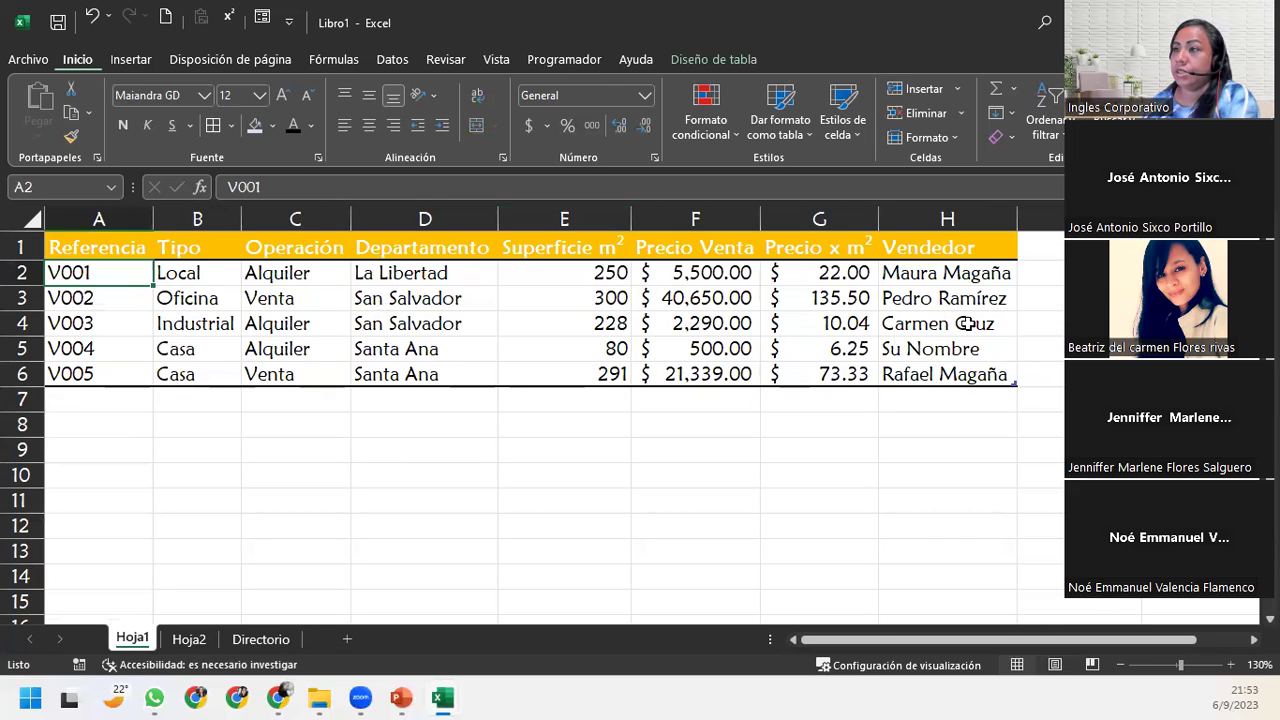
click(125, 249)
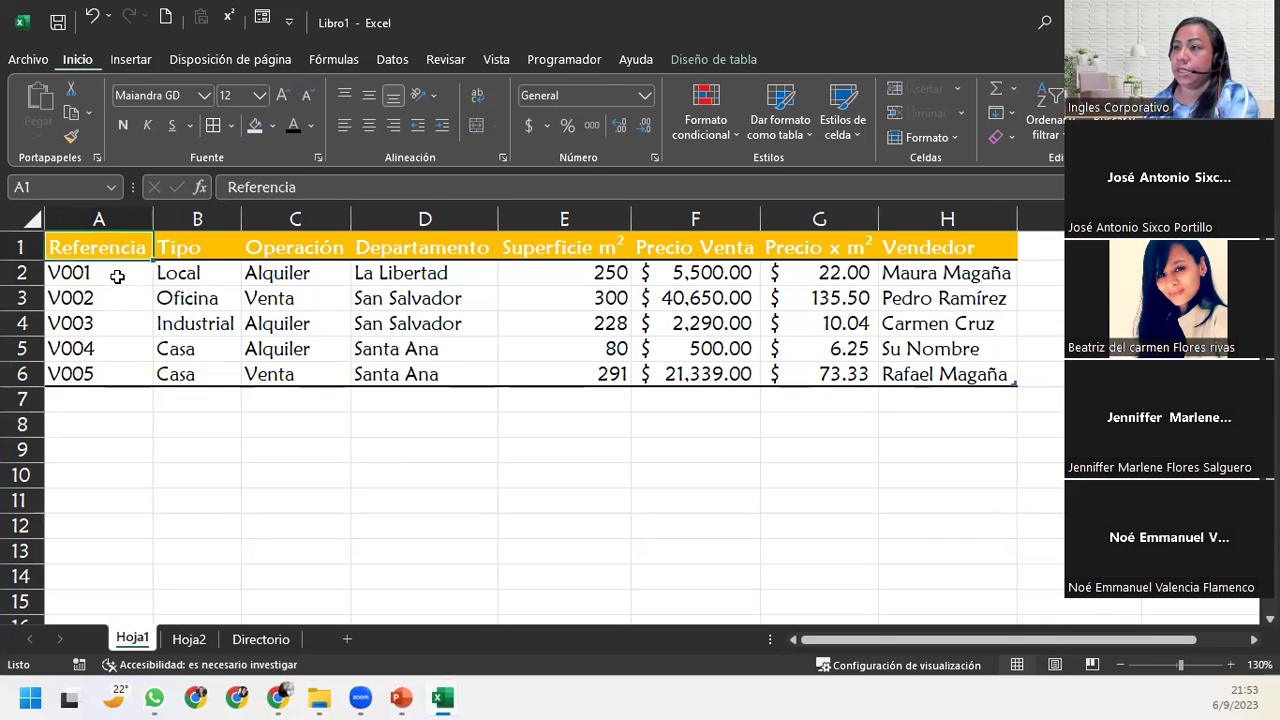
click(117, 276)
click(262, 18)
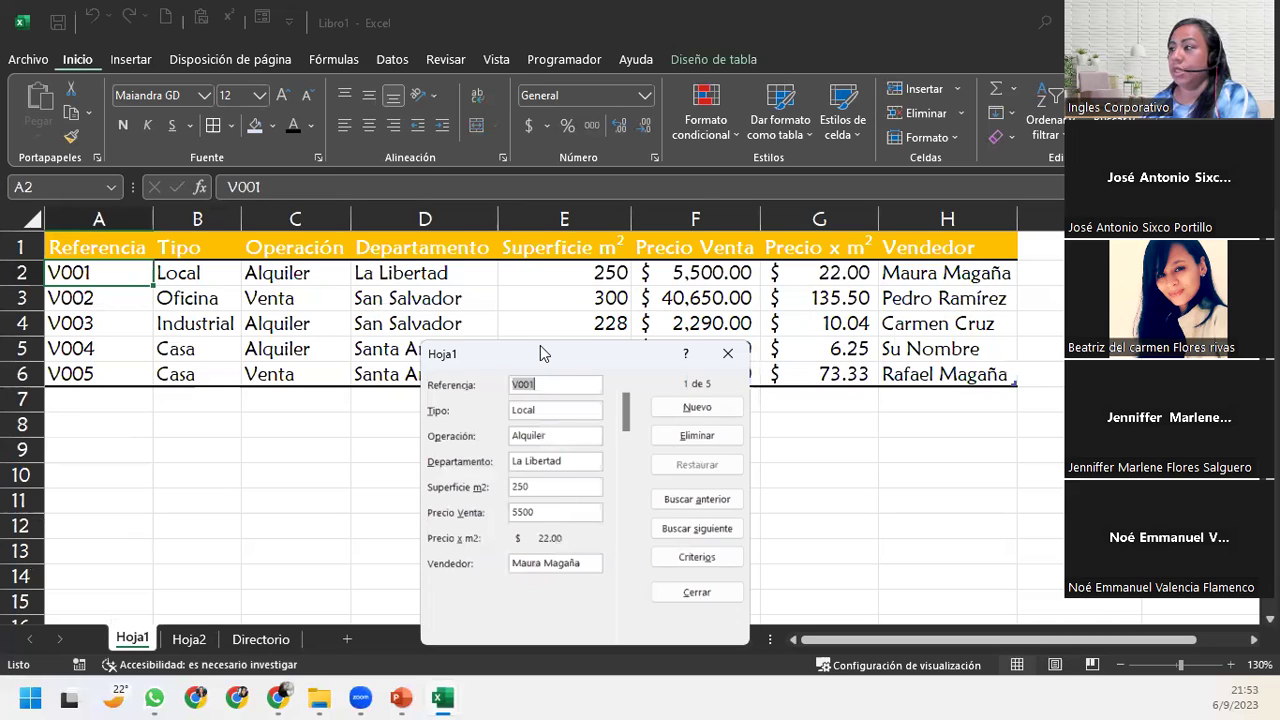
drag(541, 354, 534, 287)
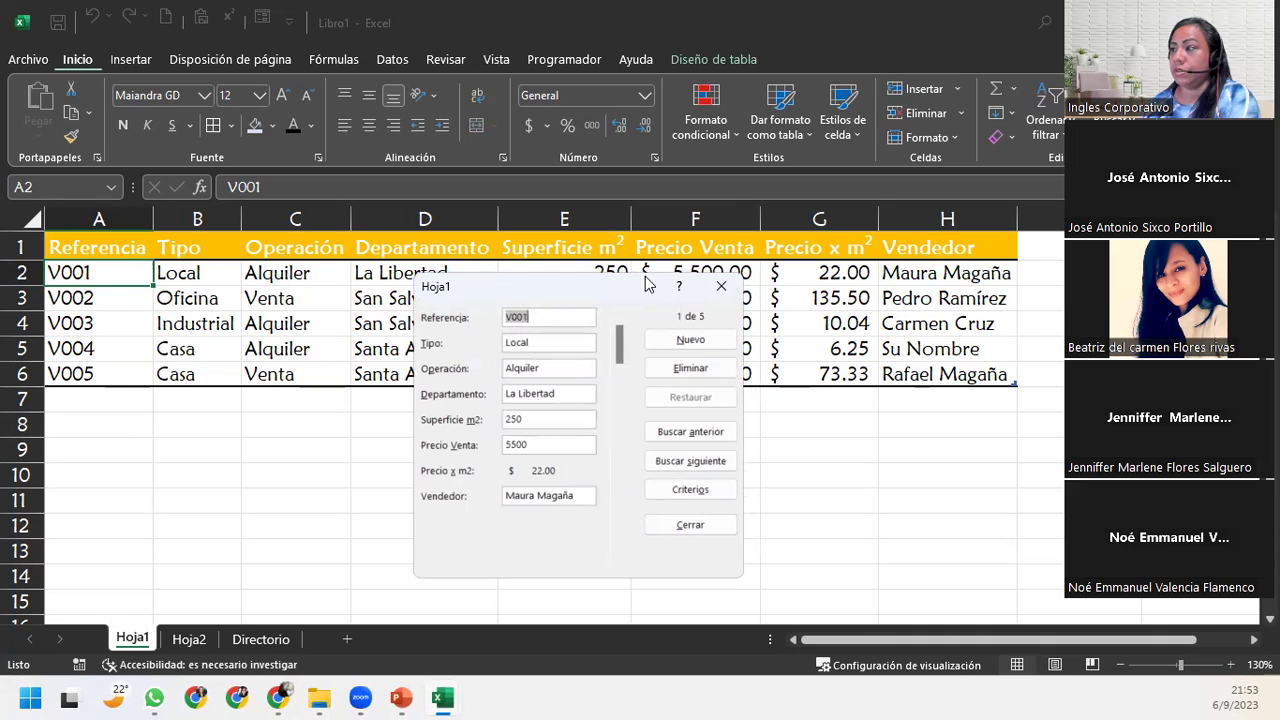
drag(527, 295, 474, 265)
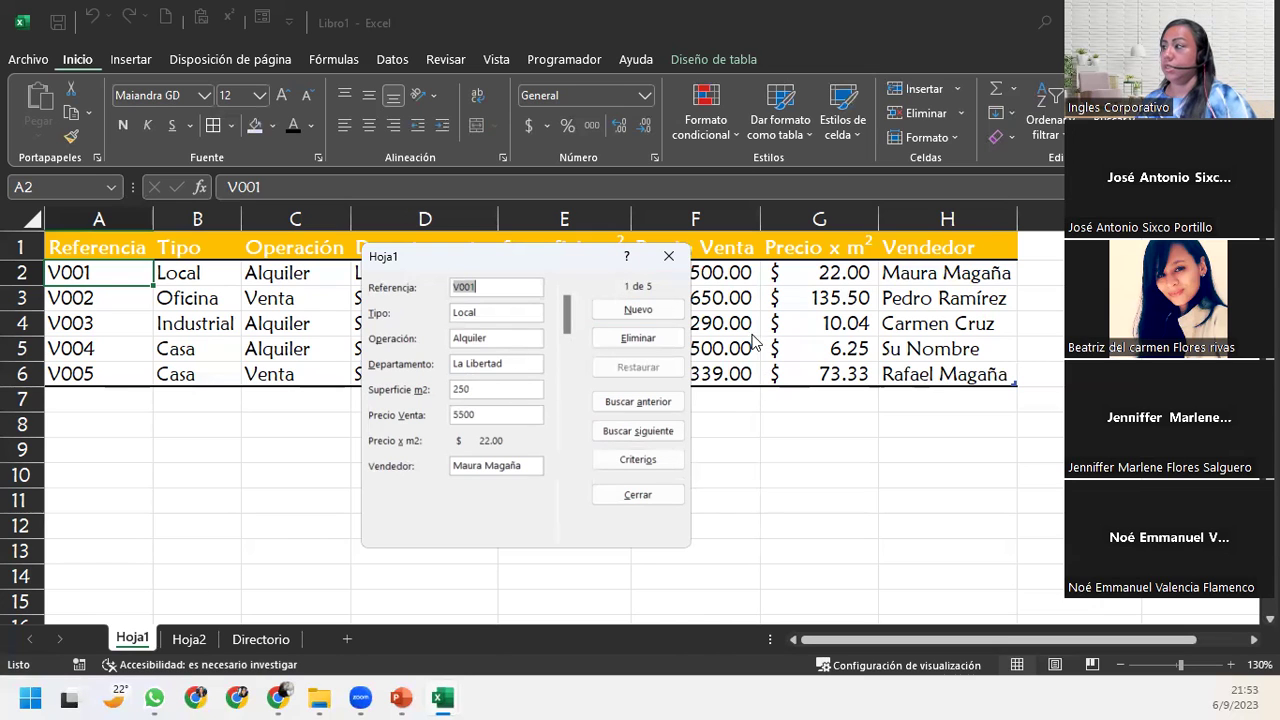
click(662, 256)
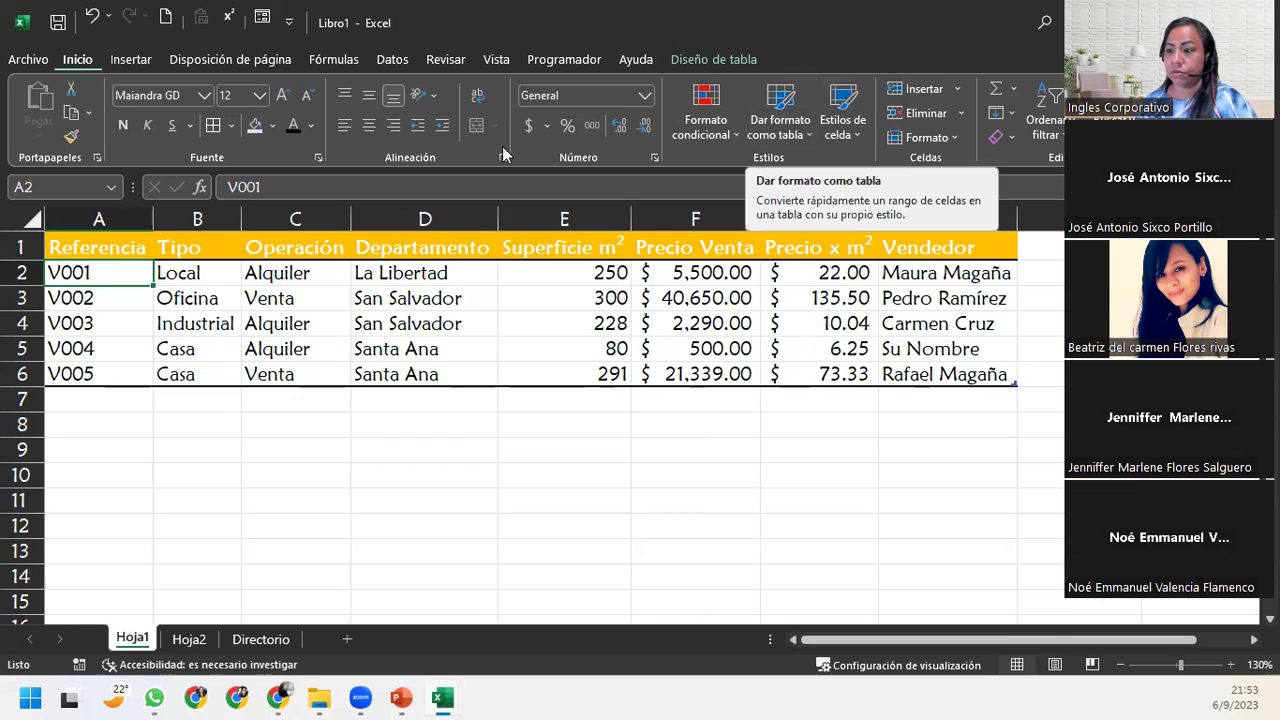
Step: Look over the Hoja2 sheet, then return to the Directorio sheet
click(189, 639)
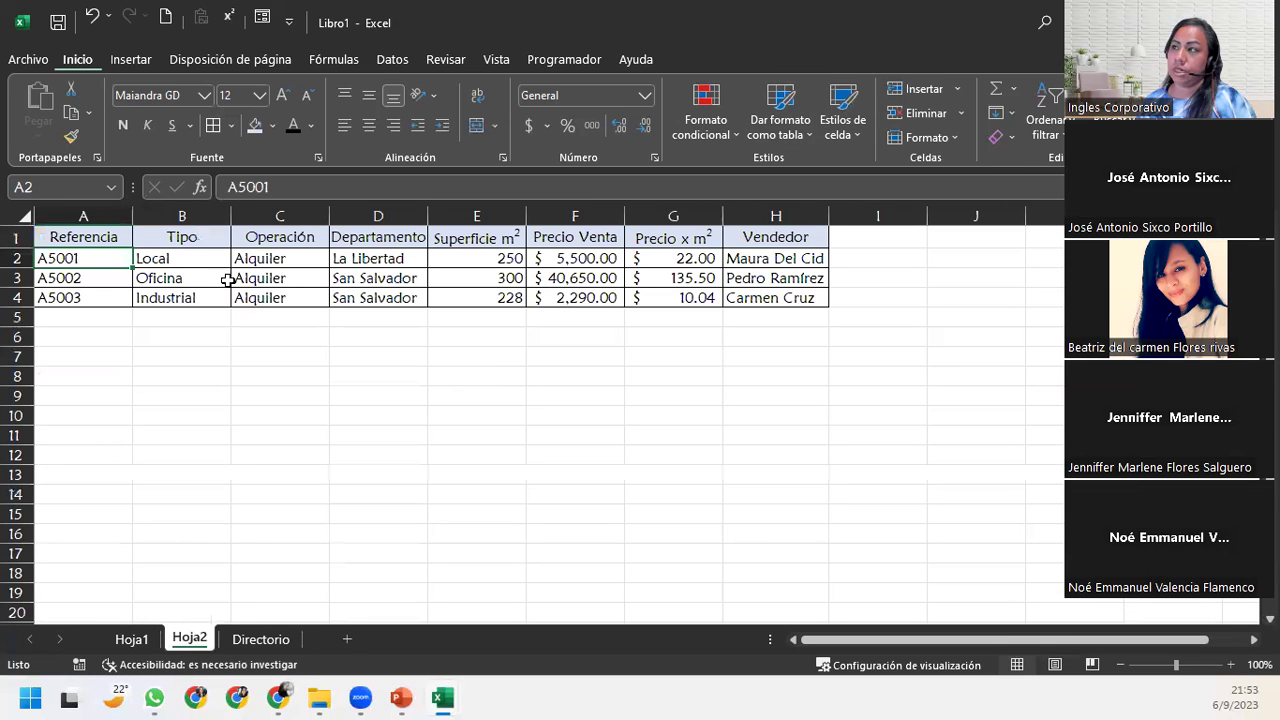
click(272, 648)
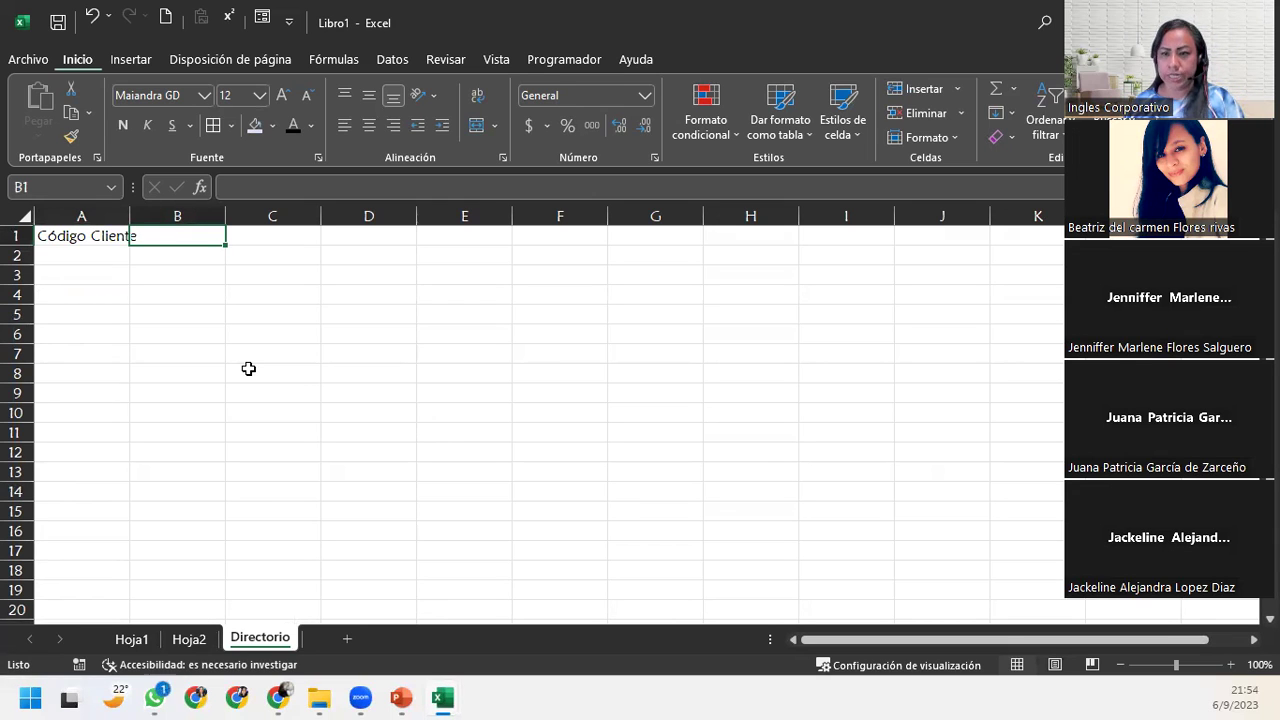
Step: Autofit column A to Código Cliente and enter Nombre Completo and Dirección in B1 and C1
double_click(130, 216)
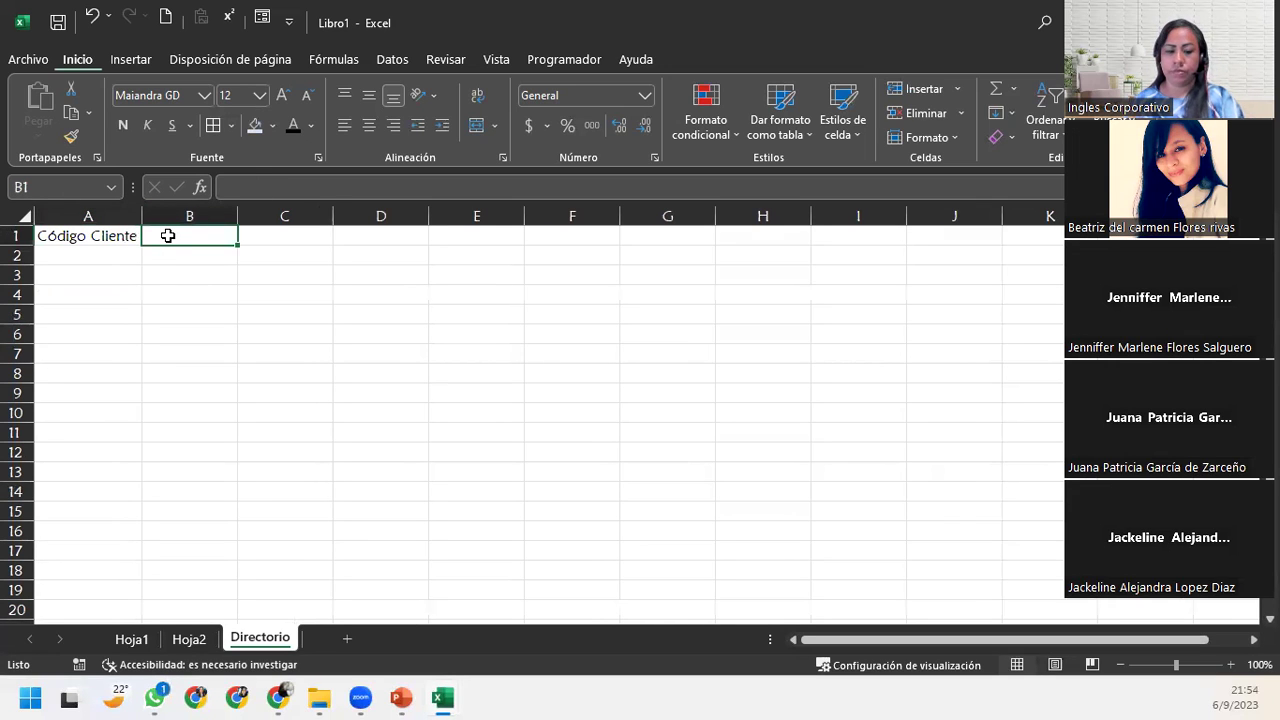
text(Nombre)
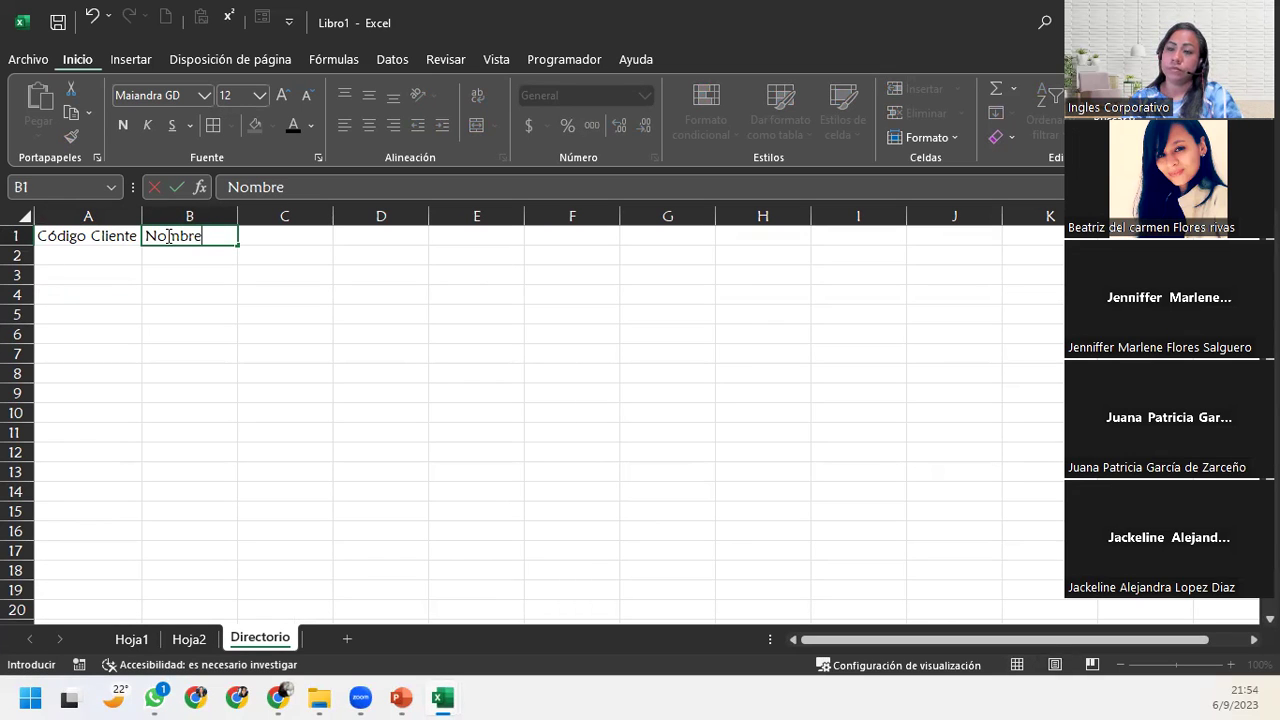
text( C)
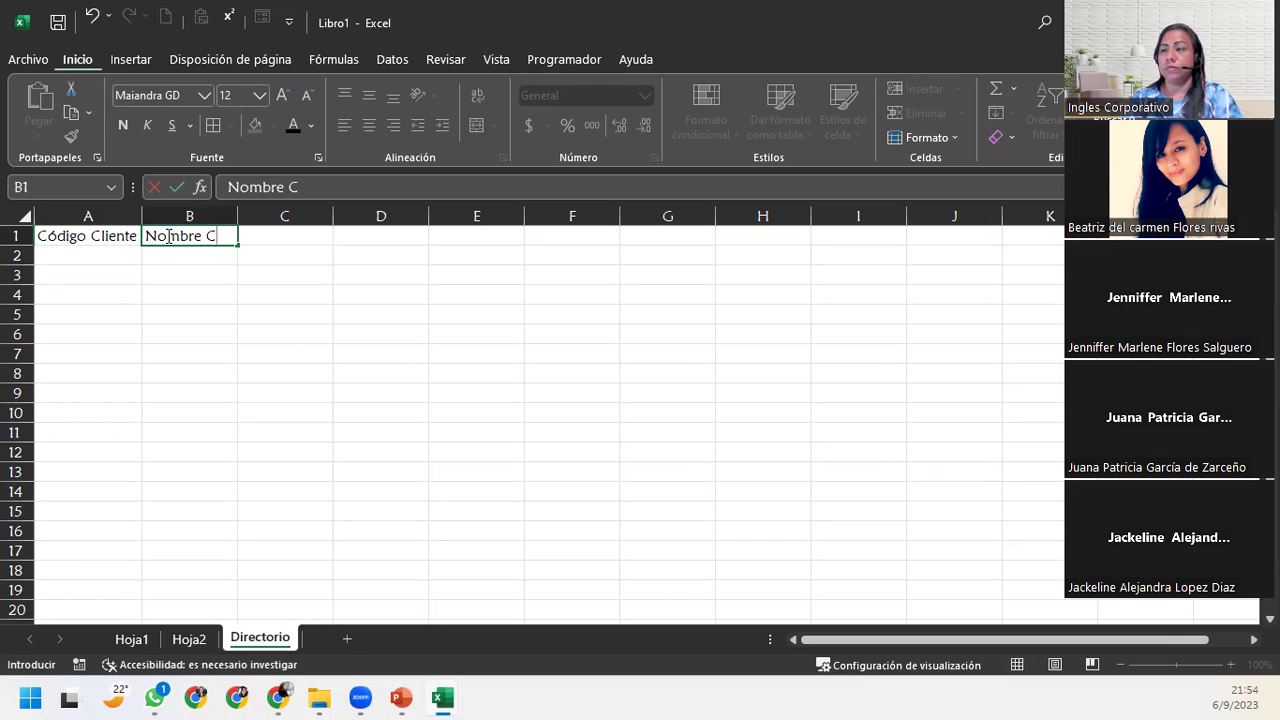
text(ompleto)
key(Tab)
text(Dirección)
key(Tab)
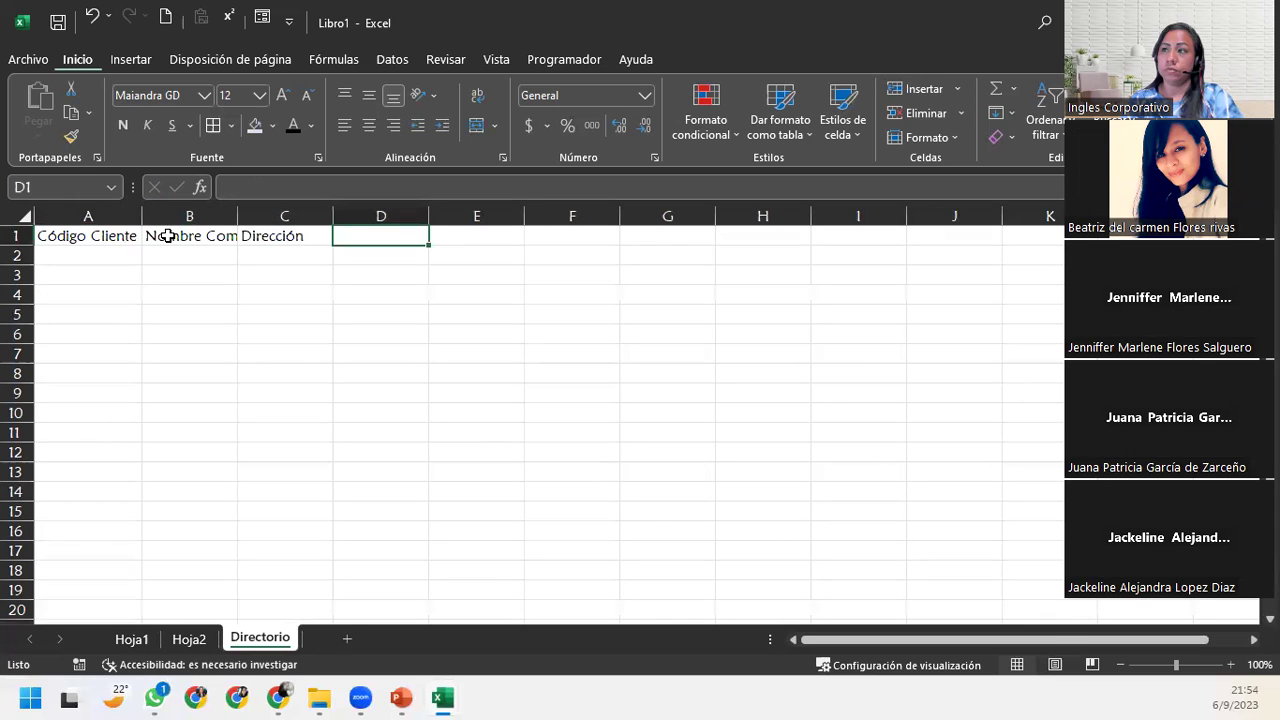
Step: Replace the C1 entry with the Teléfono header
key(Left)
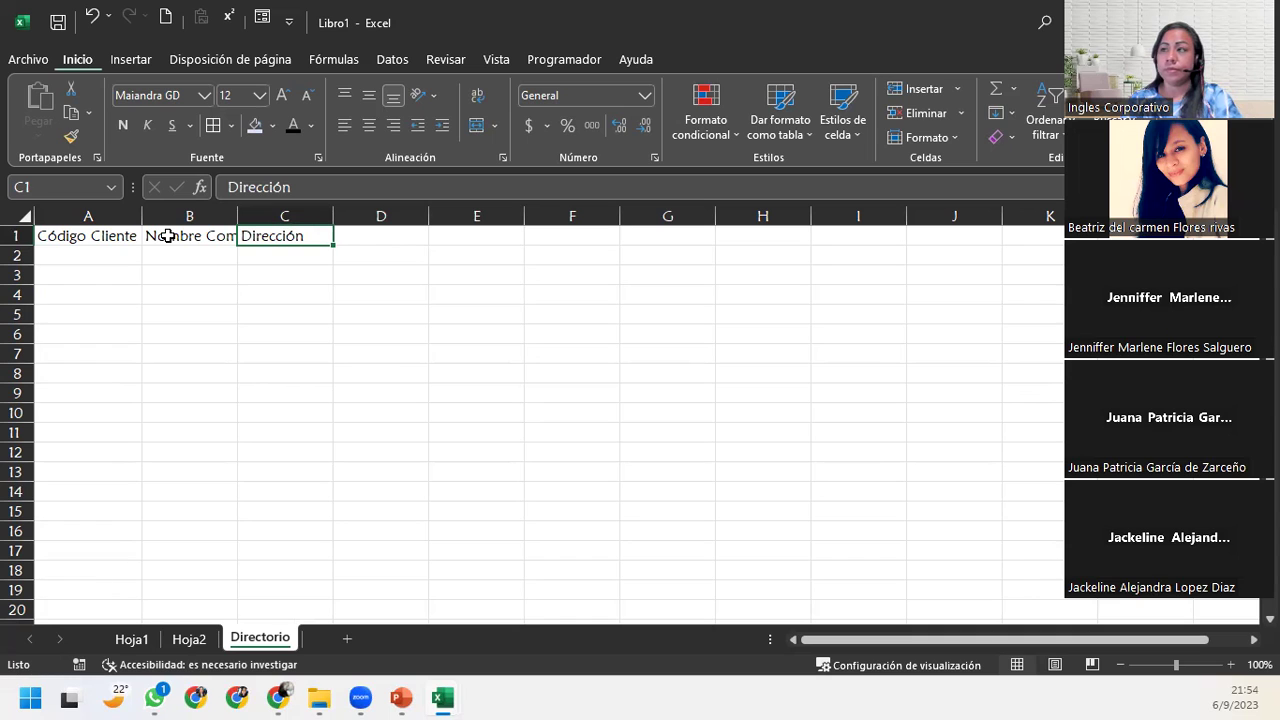
key(BackSpace)
text(Empresa)
key(Tab)
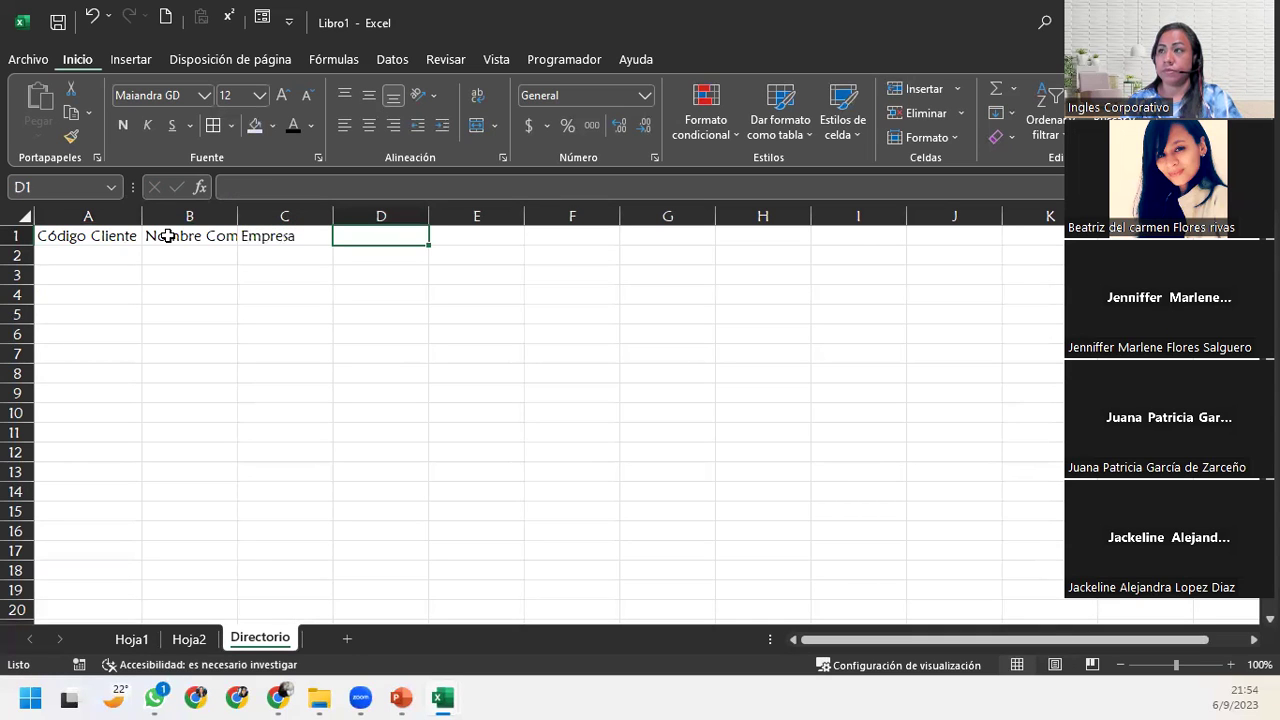
key(Left)
key(Right)
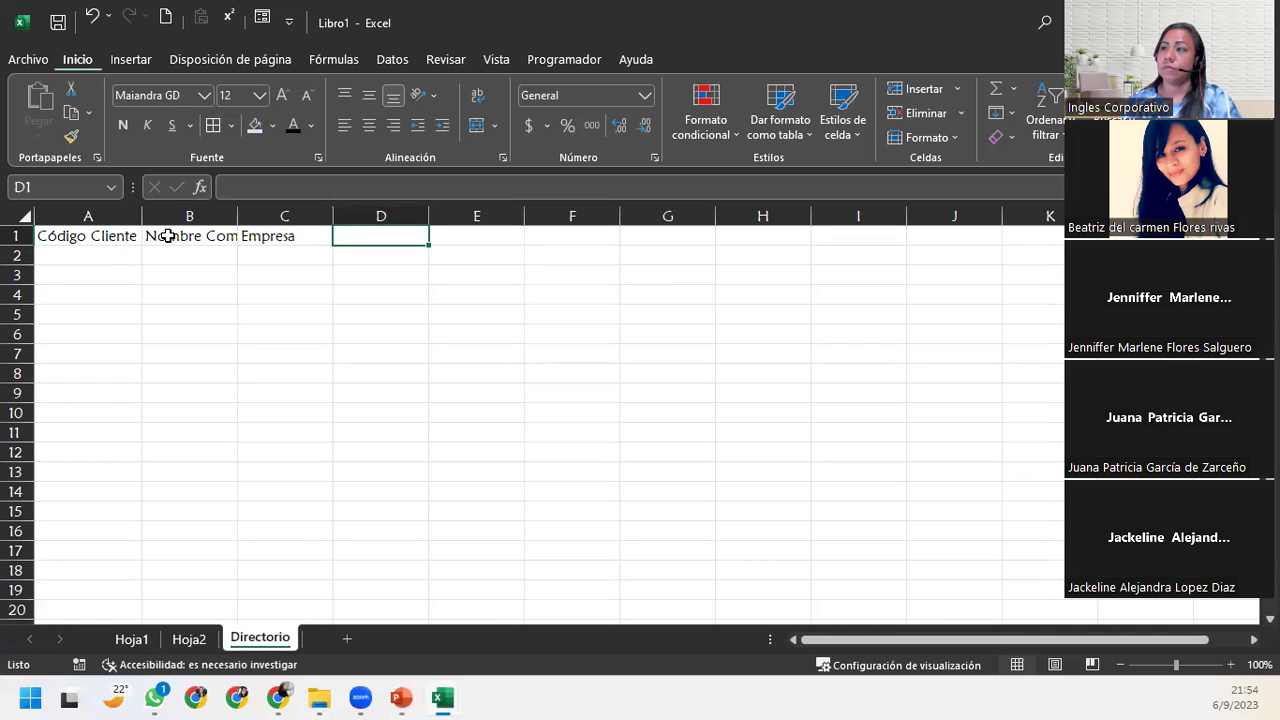
text(Direcc)
key(BackSpace)
key(BackSpace)
key(BackSpace)
key(BackSpace)
key(BackSpace)
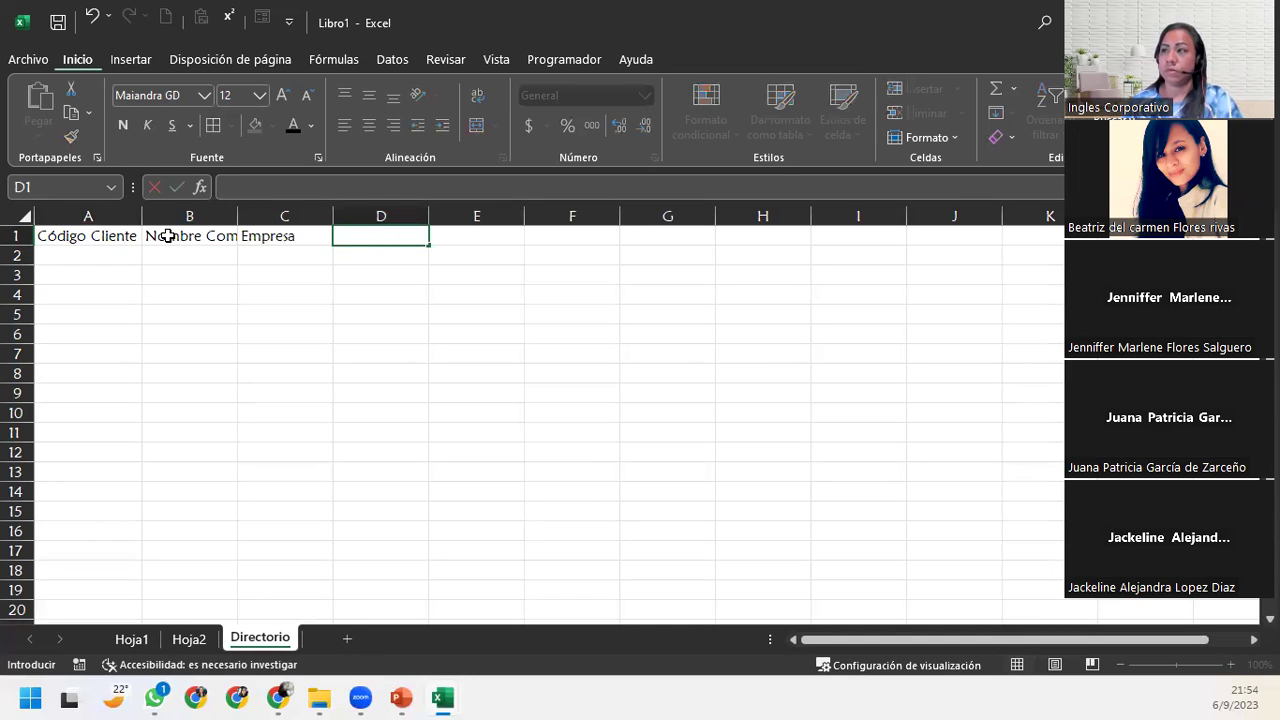
key(Left)
text(Tele)
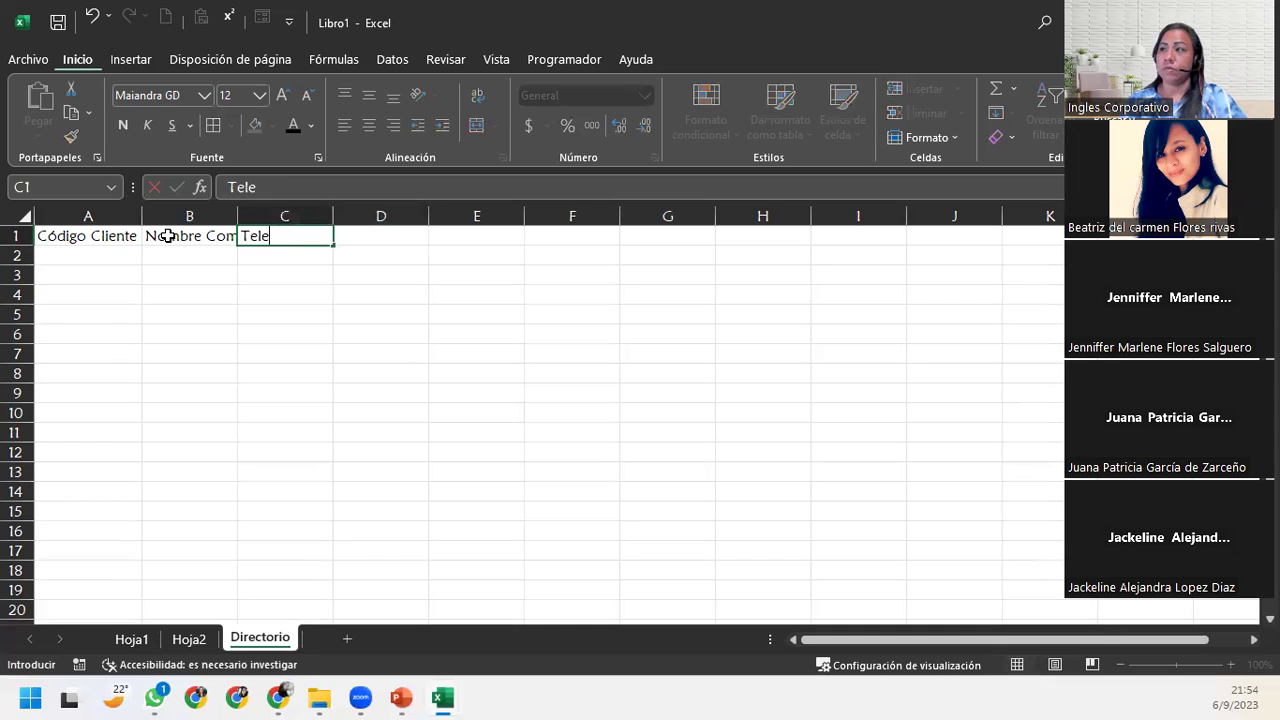
key(BackSpace)
text(éfon)
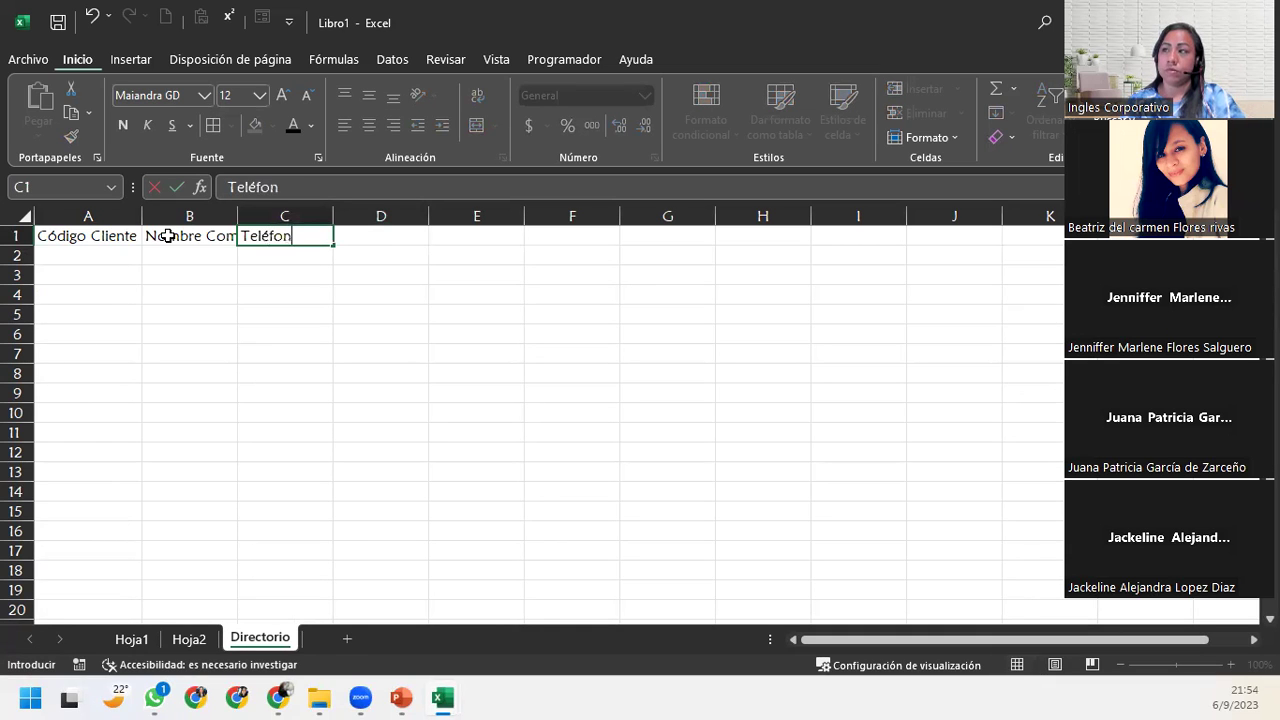
text(o)
key(Right)
Step: Enter the Dirección, Empresa and e-mail headers in D1:F1
text(DIrección)
key(Right)
text(Empresa)
key(Right)
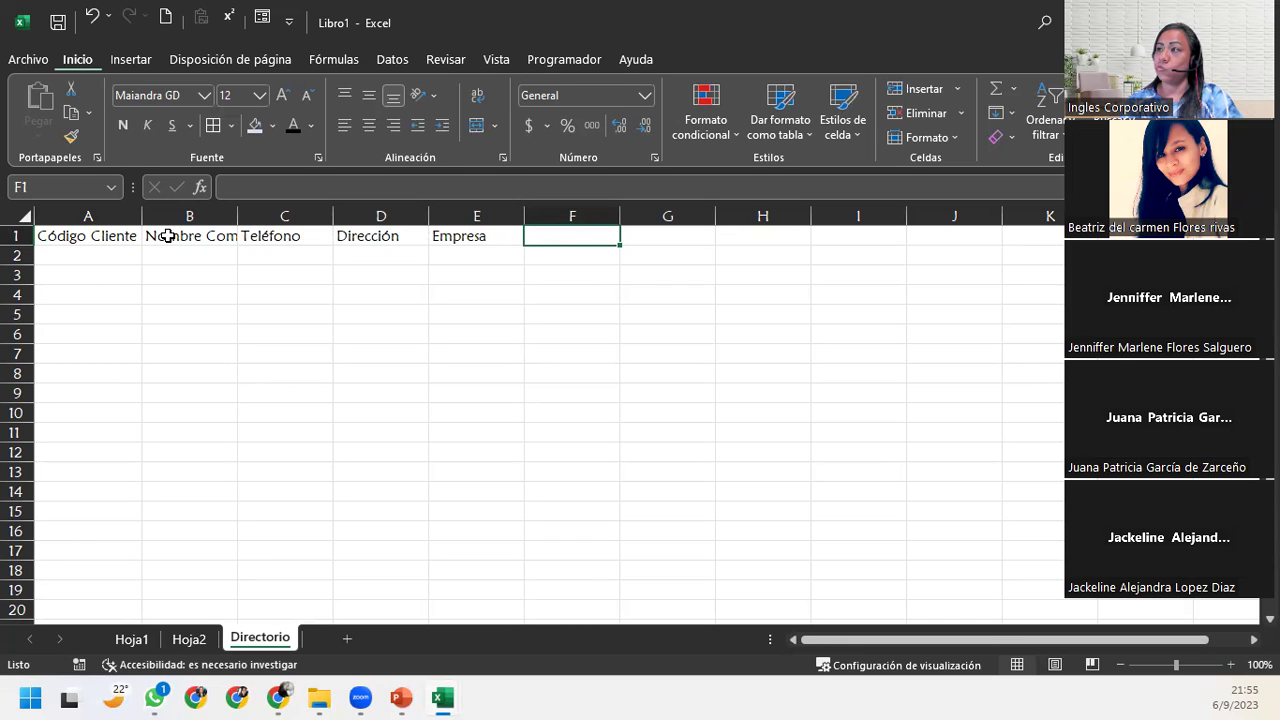
text(e-mail)
key(Right)
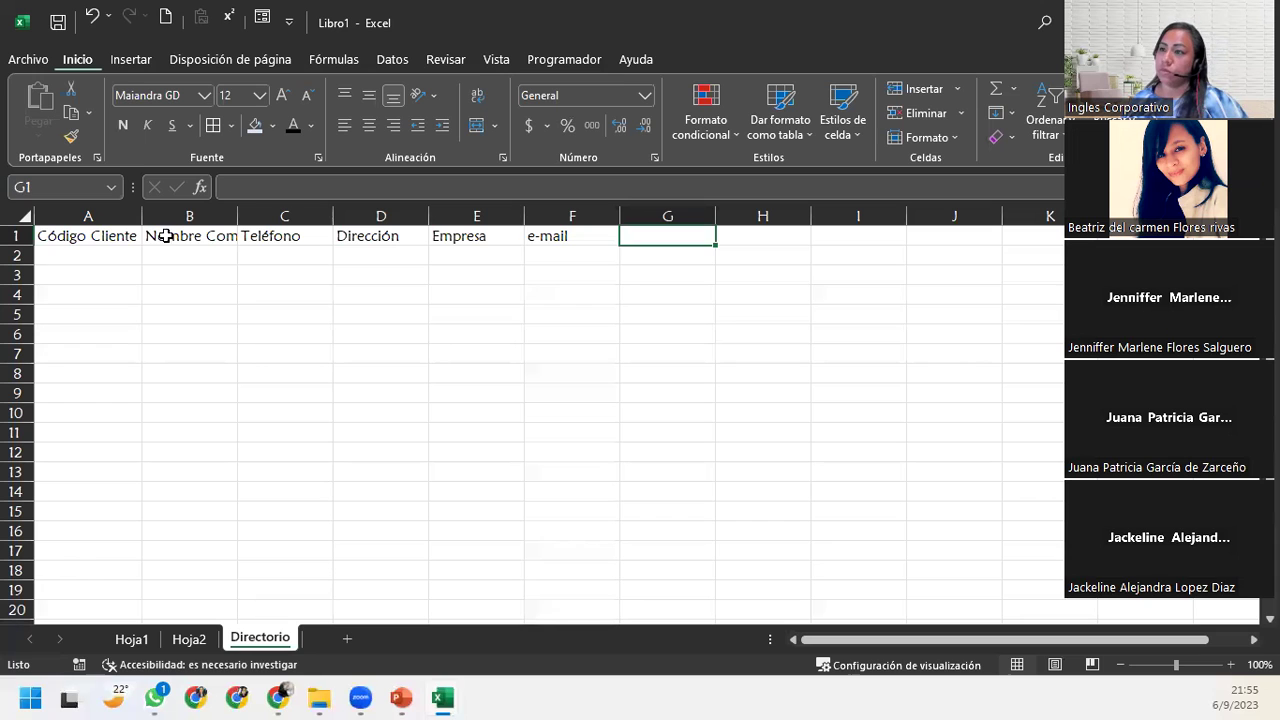
Step: Format A1:F2 as a green-styled table with the first row as headers
drag(114, 232, 611, 258)
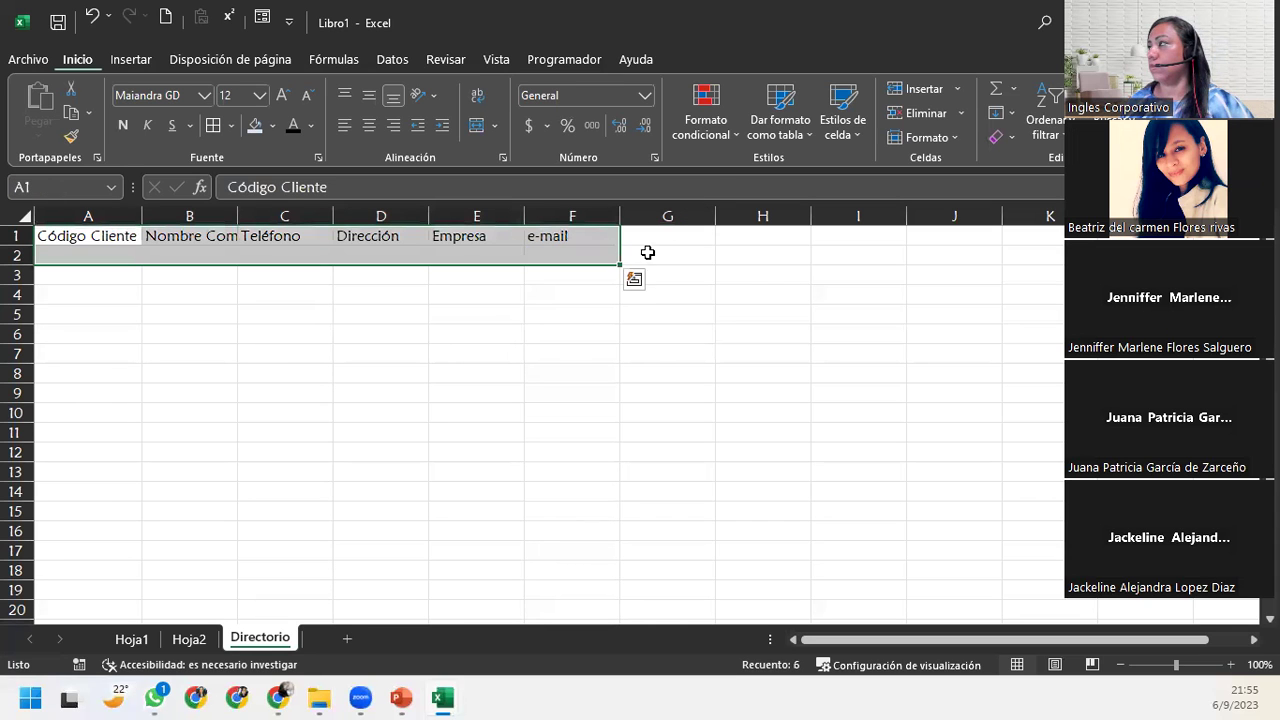
click(779, 118)
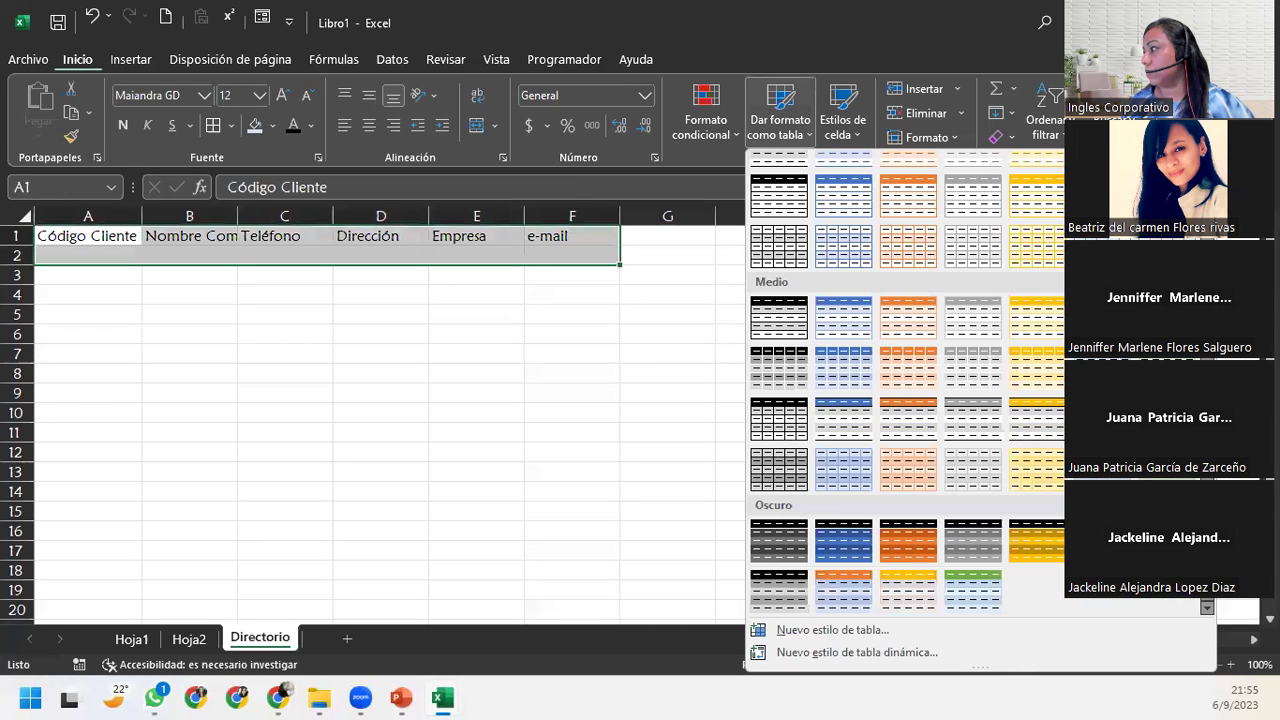
scroll(905, 385, up, 1)
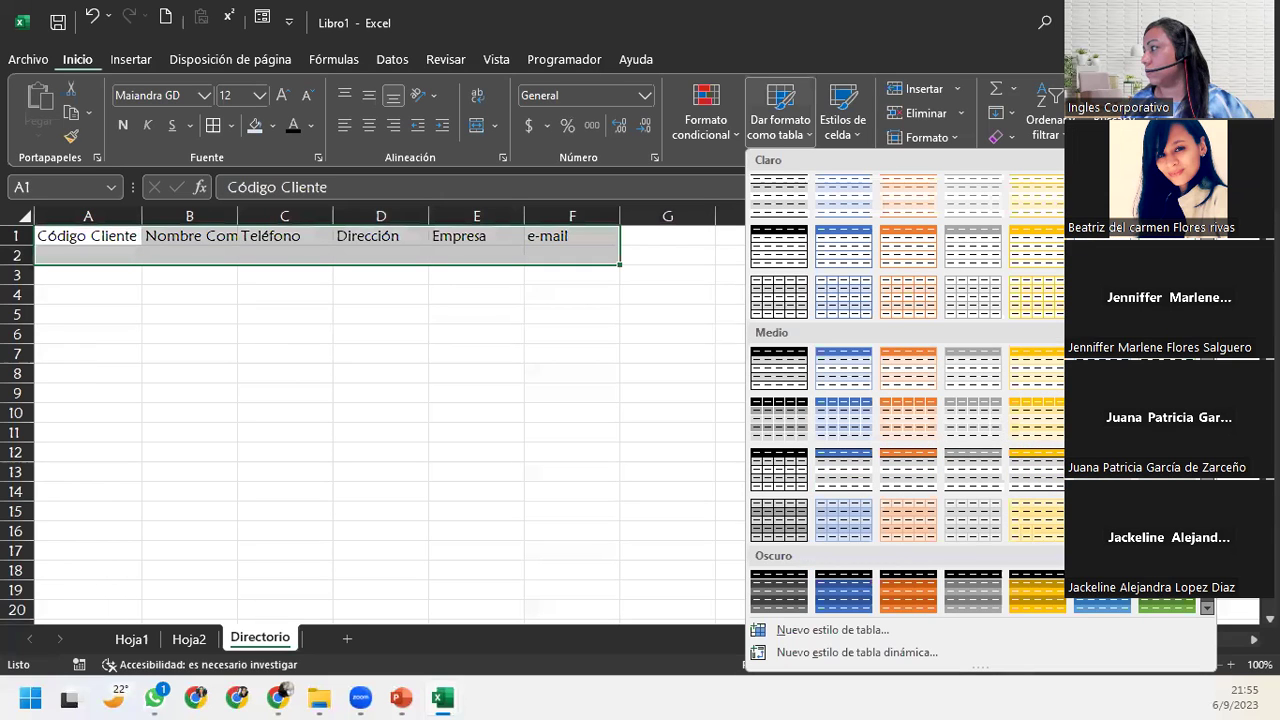
click(905, 380)
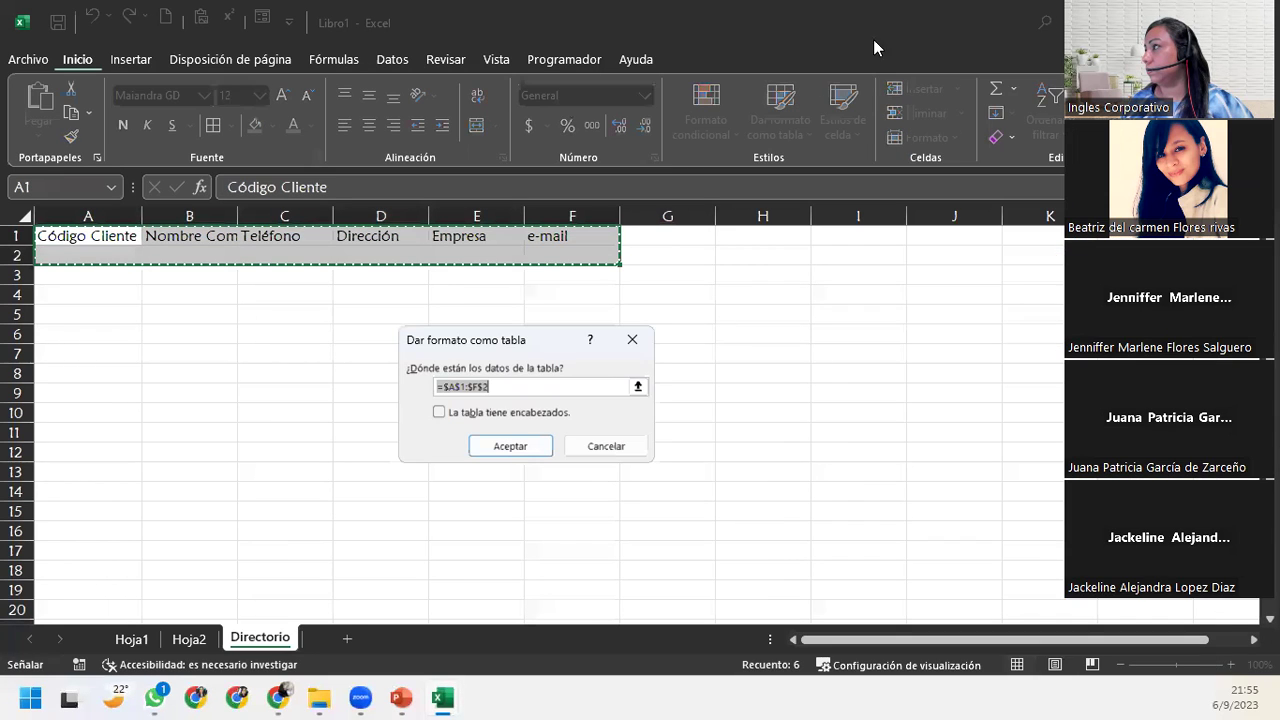
click(495, 414)
click(508, 446)
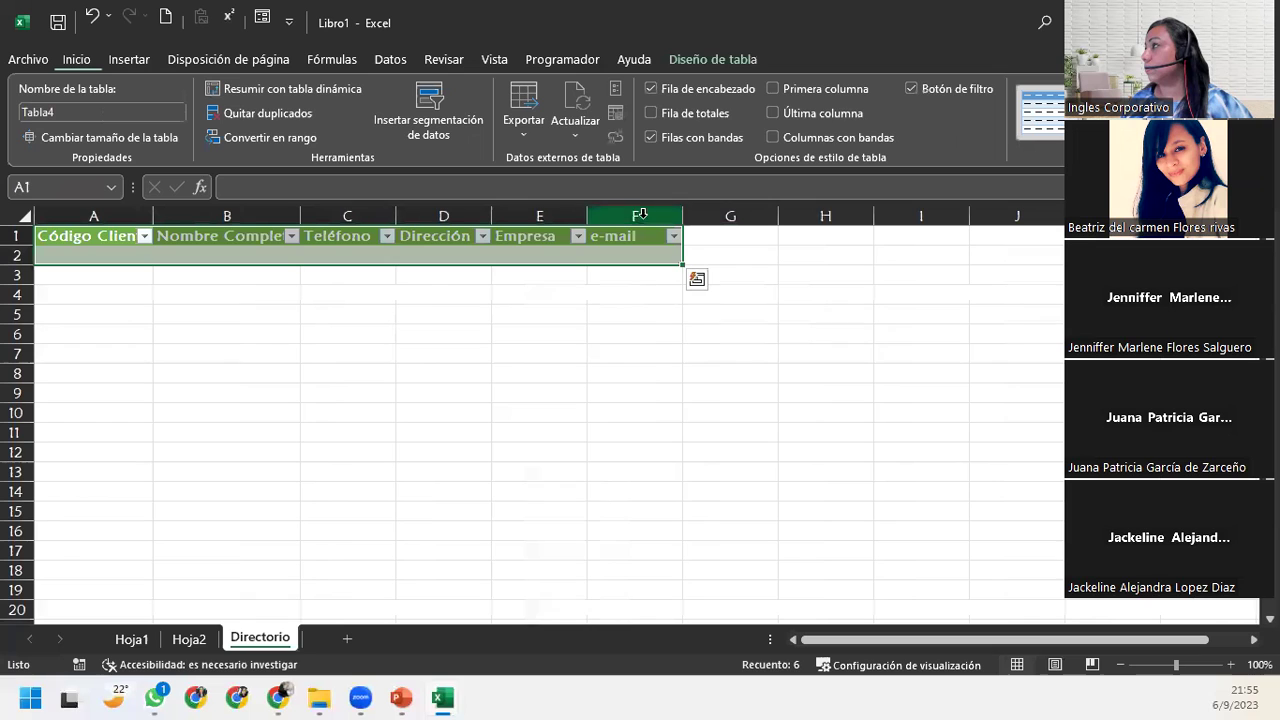
Step: Turn off the table's header filter buttons and banded rows
click(913, 88)
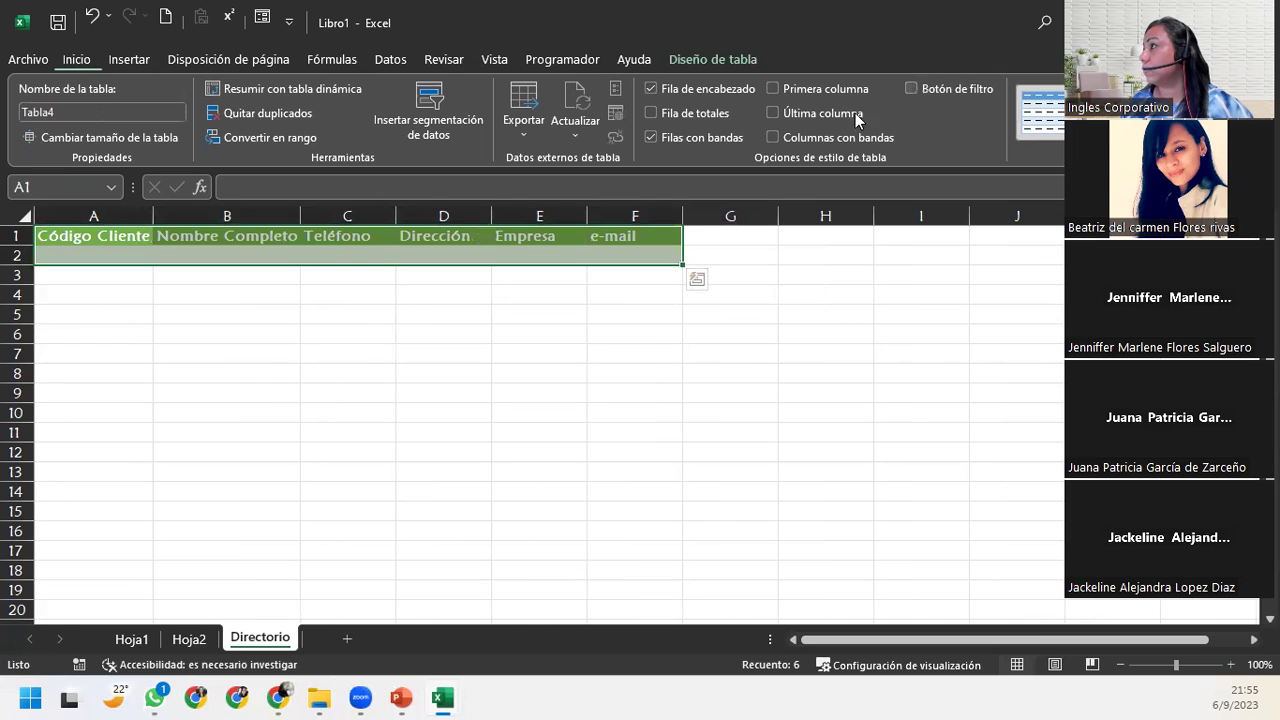
click(660, 138)
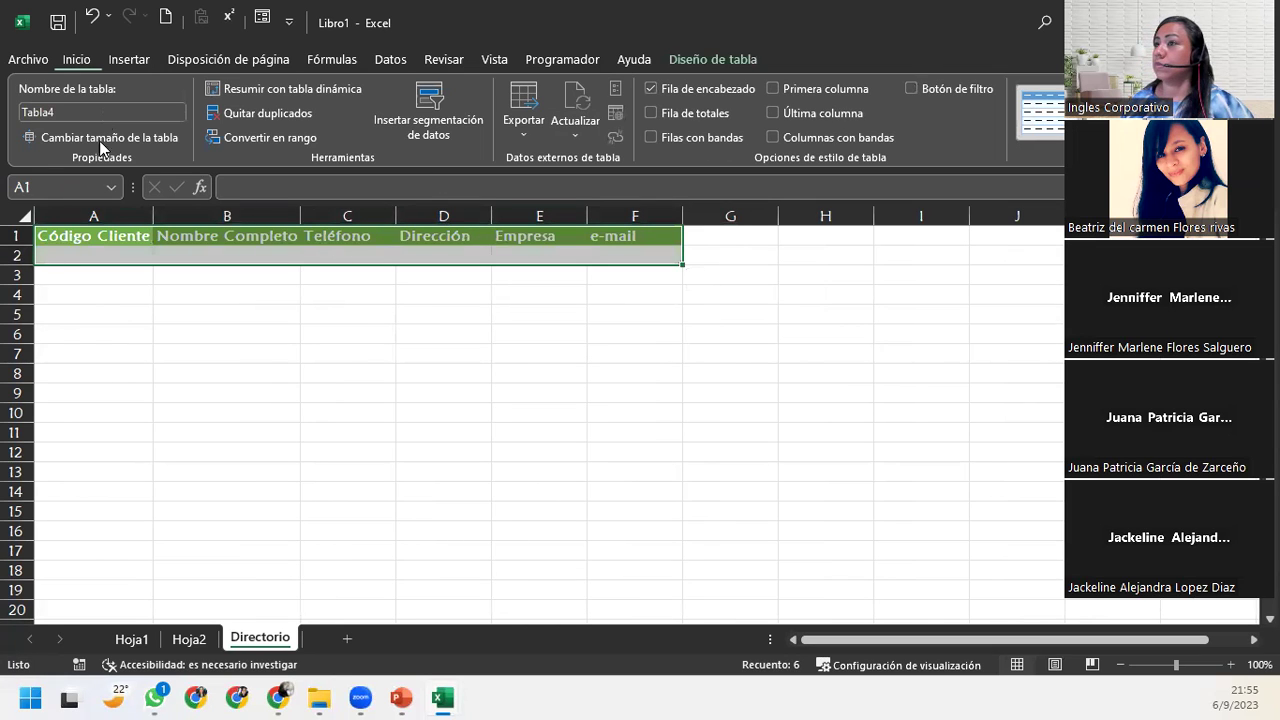
click(80, 60)
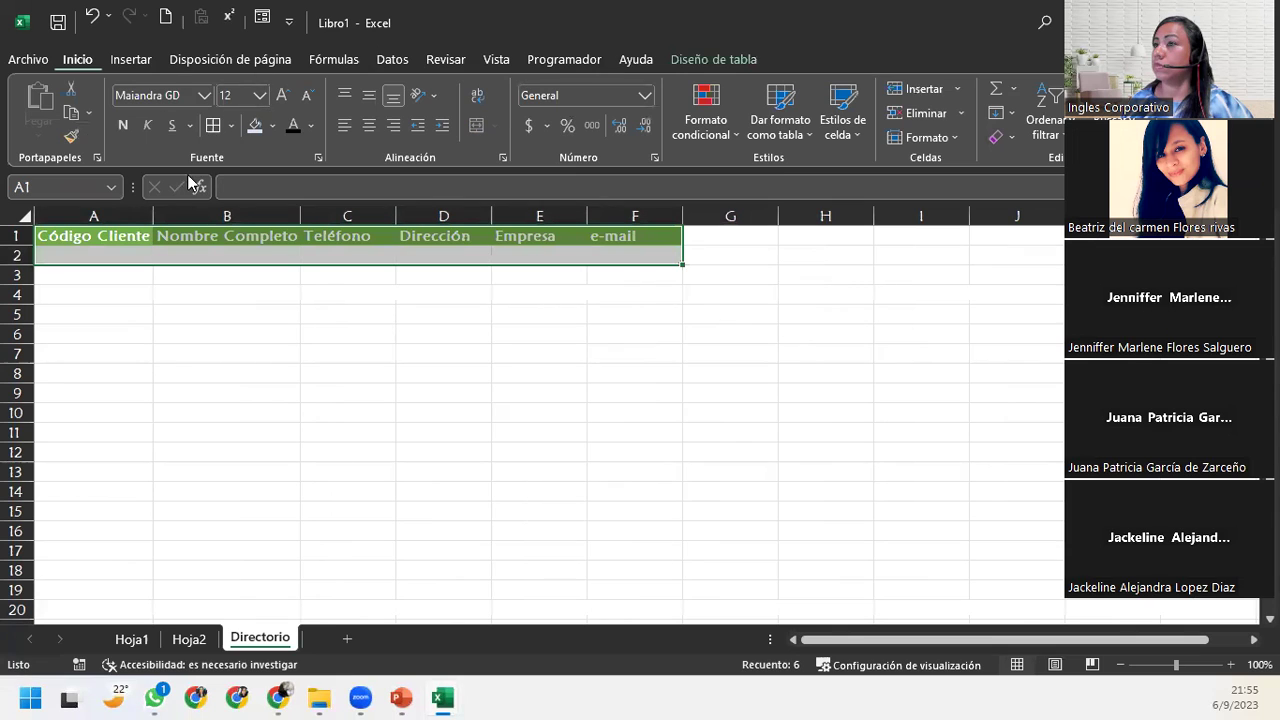
Step: Set the header row font to Candara and center the header text
click(203, 96)
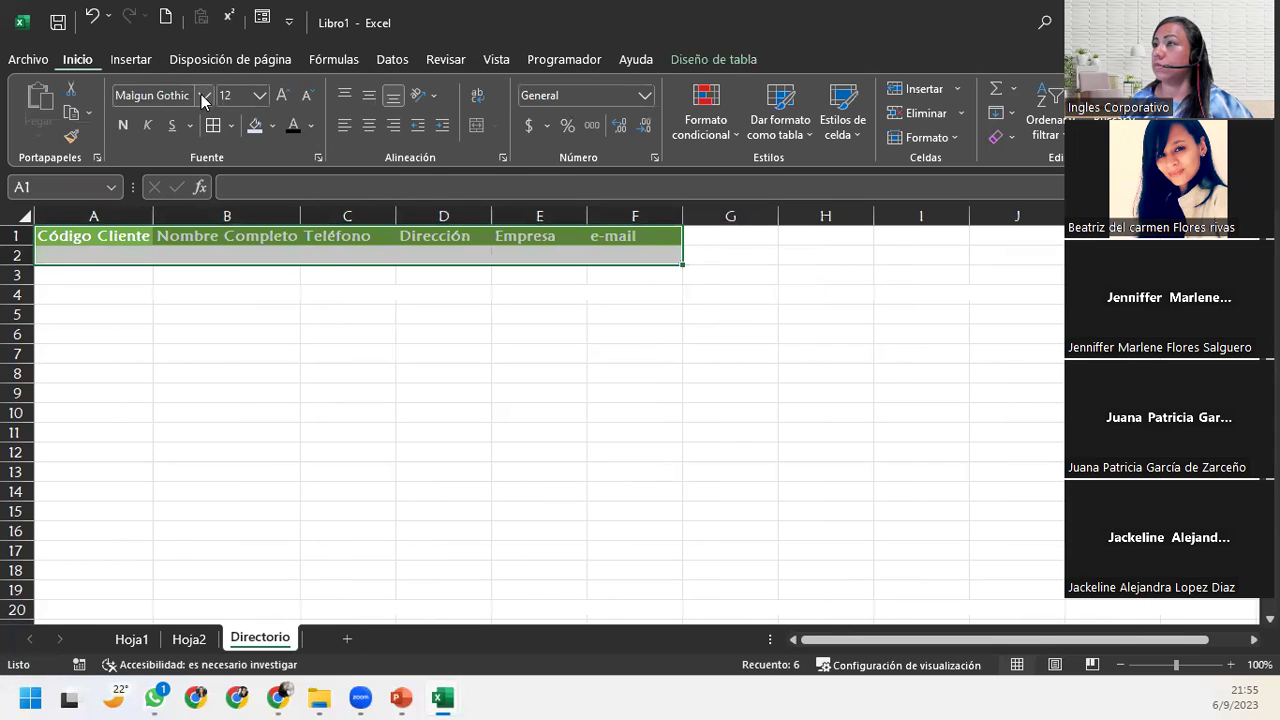
text(Candara)
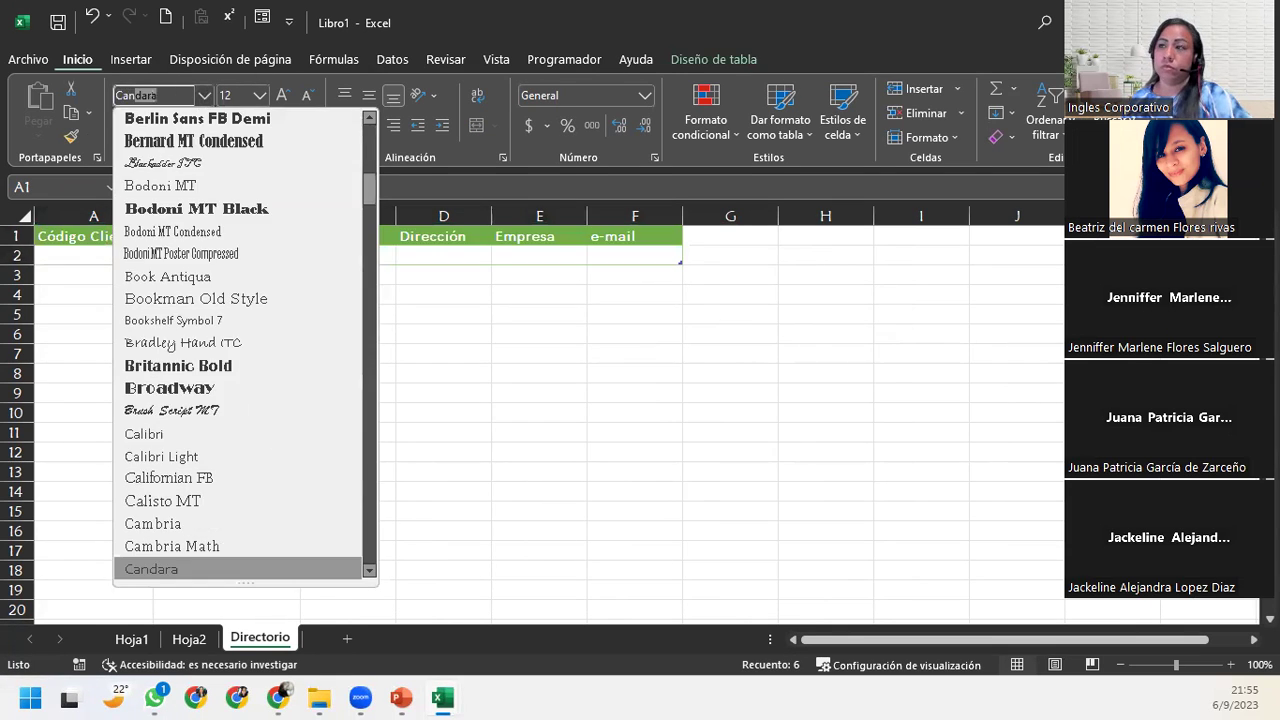
key(Return)
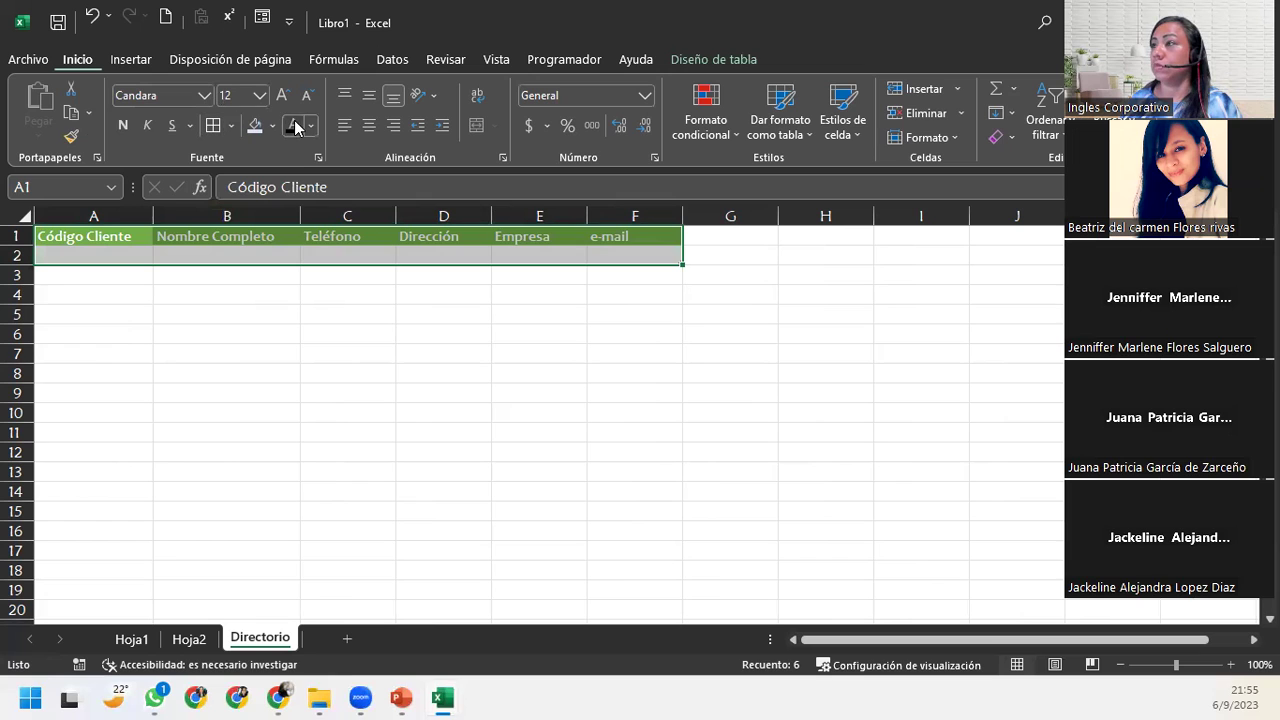
click(218, 254)
drag(100, 234, 600, 236)
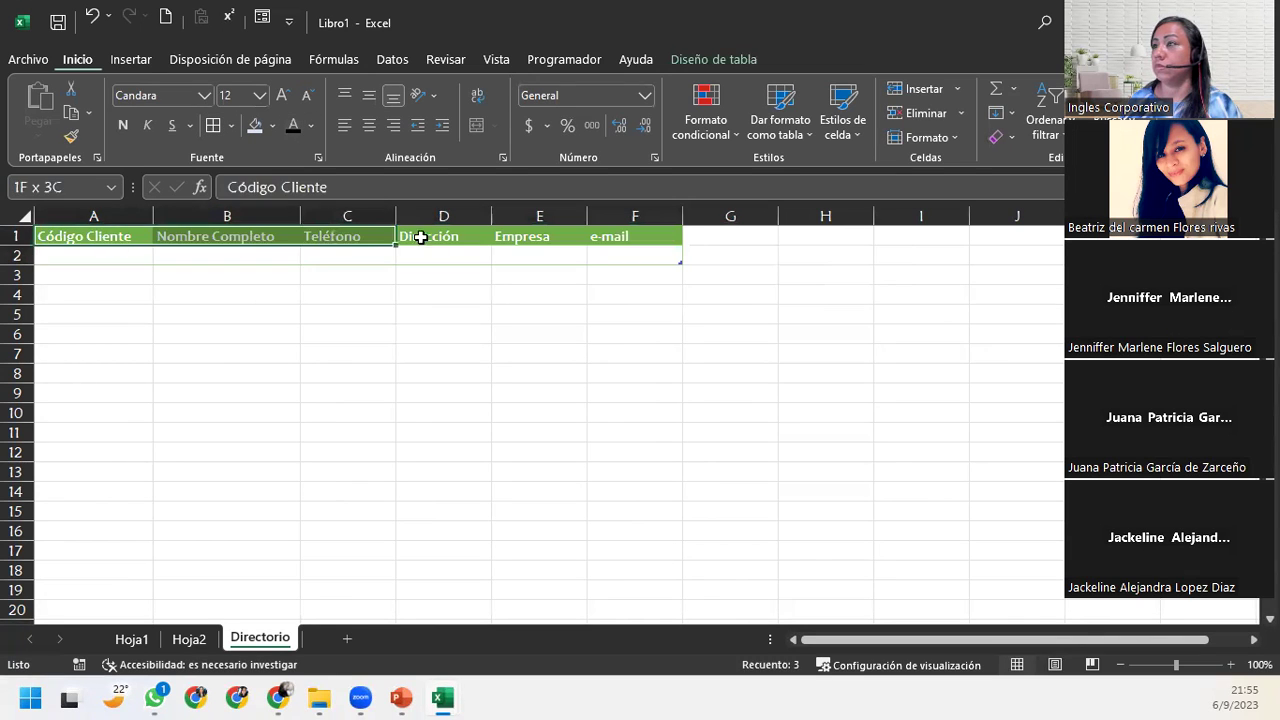
click(376, 124)
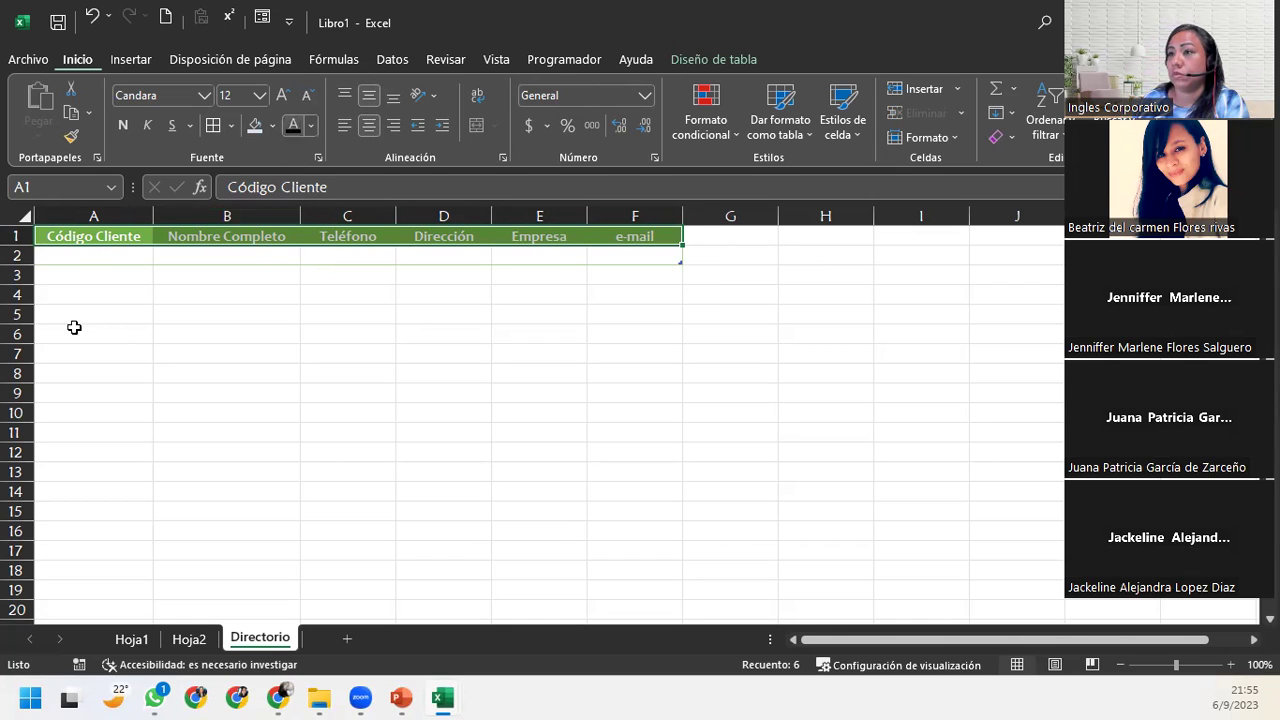
Step: Clear the header formatting, then give the headers dark blue font at size 11
click(997, 136)
click(1015, 181)
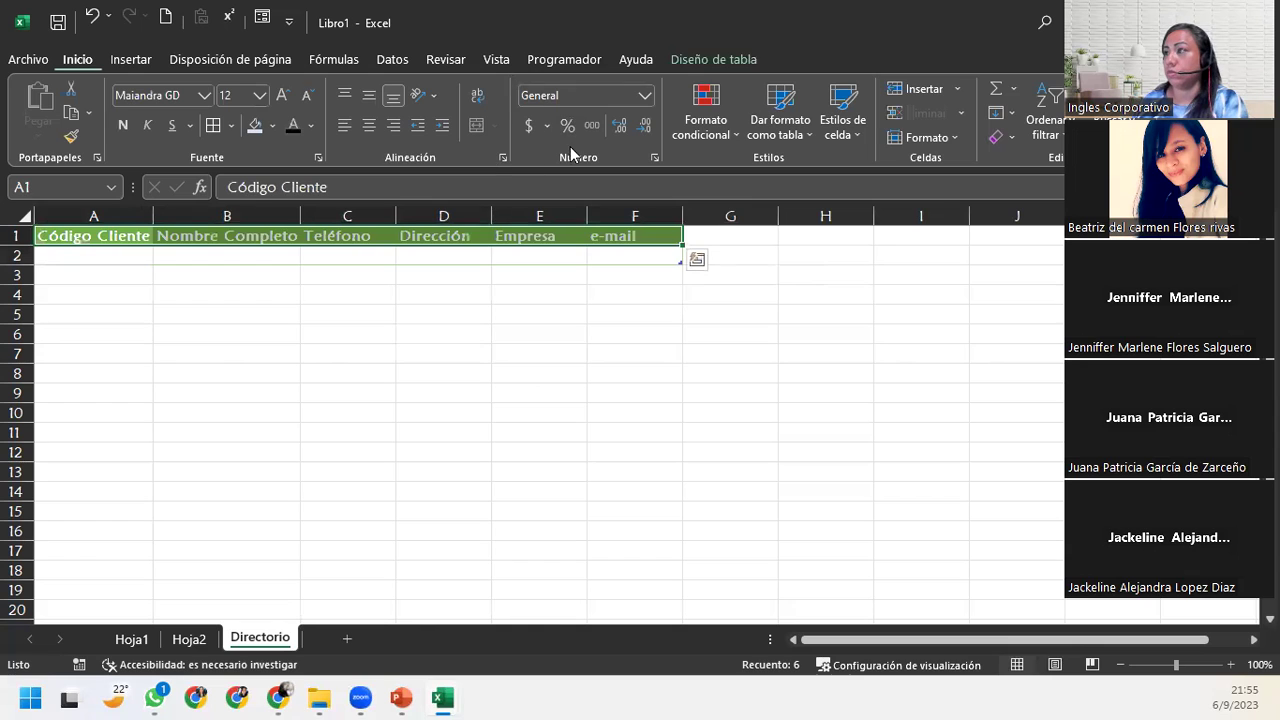
click(311, 126)
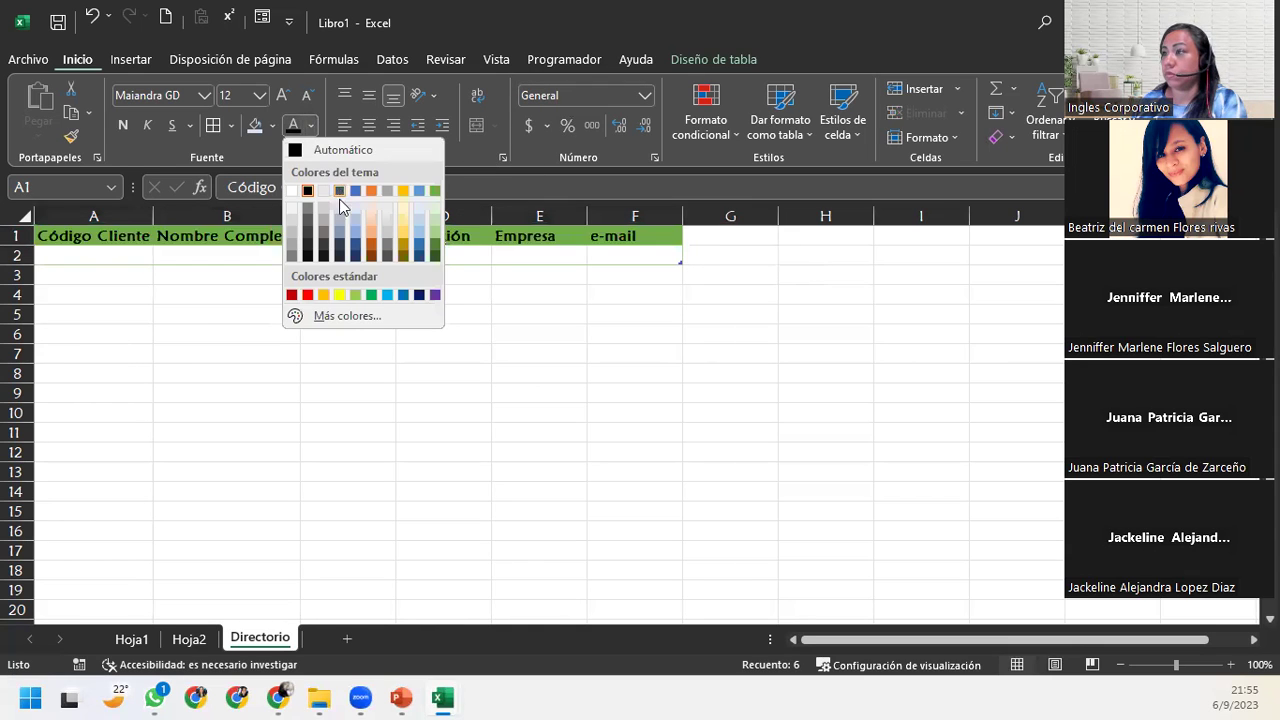
click(419, 295)
click(307, 97)
Step: Make all rows slightly taller, widen all columns, and autofit column B to Nombre Completo
click(18, 217)
drag(26, 245, 26, 251)
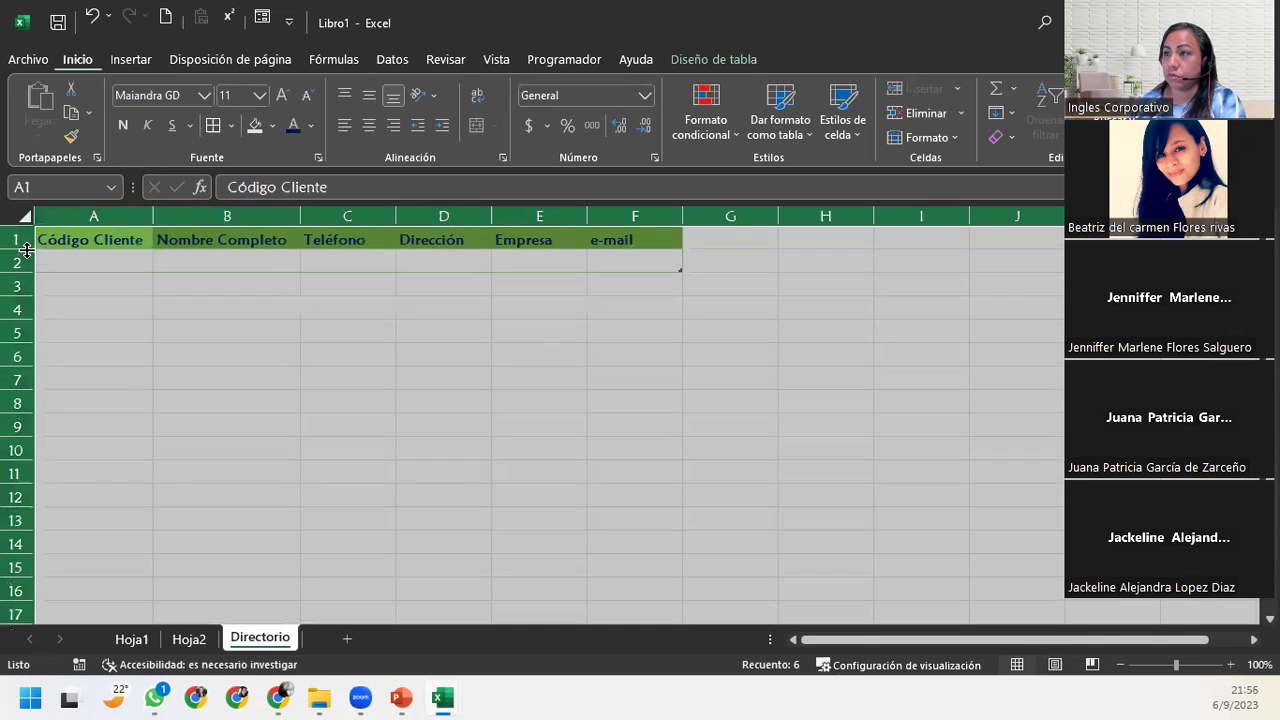
double_click(157, 215)
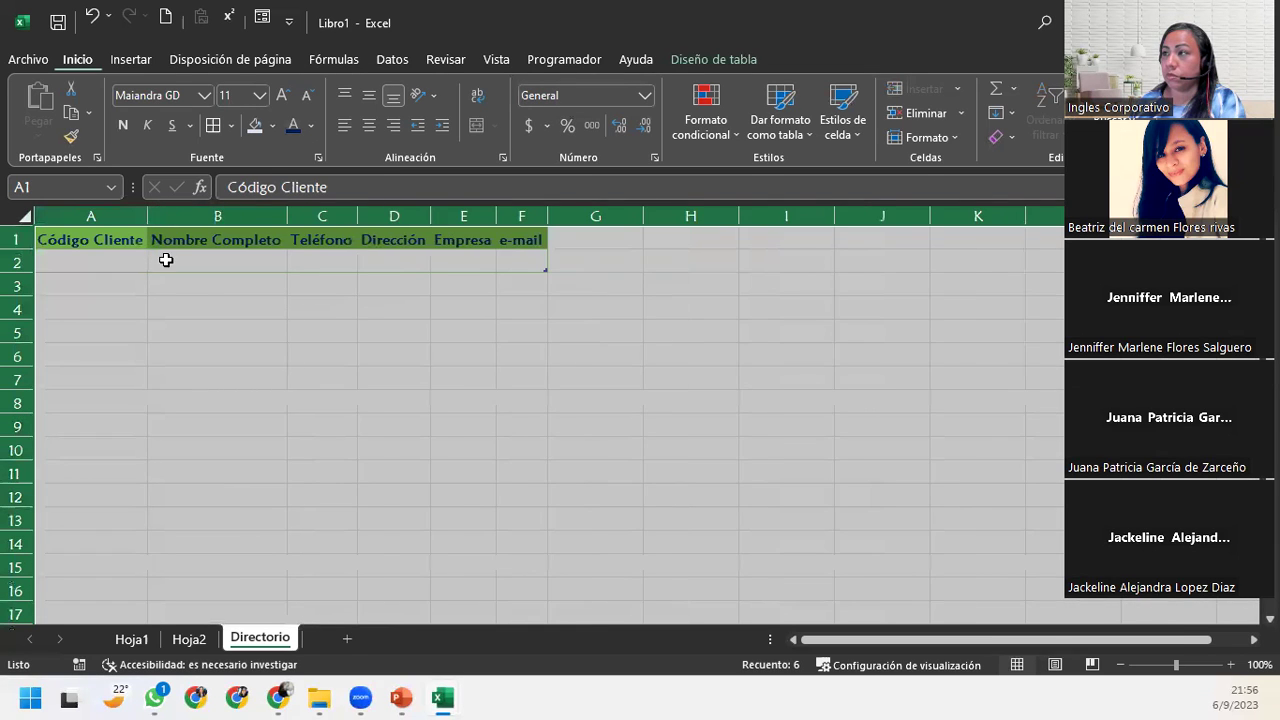
click(166, 257)
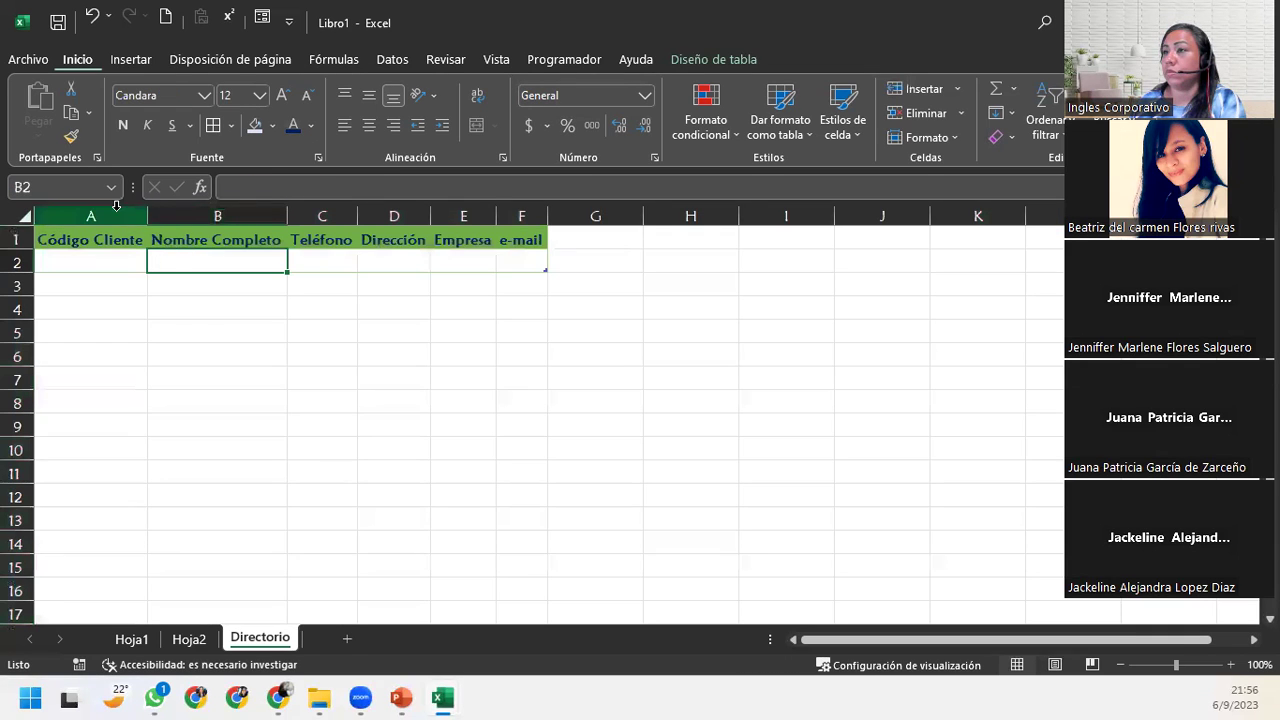
click(22, 214)
drag(148, 216, 158, 216)
click(728, 246)
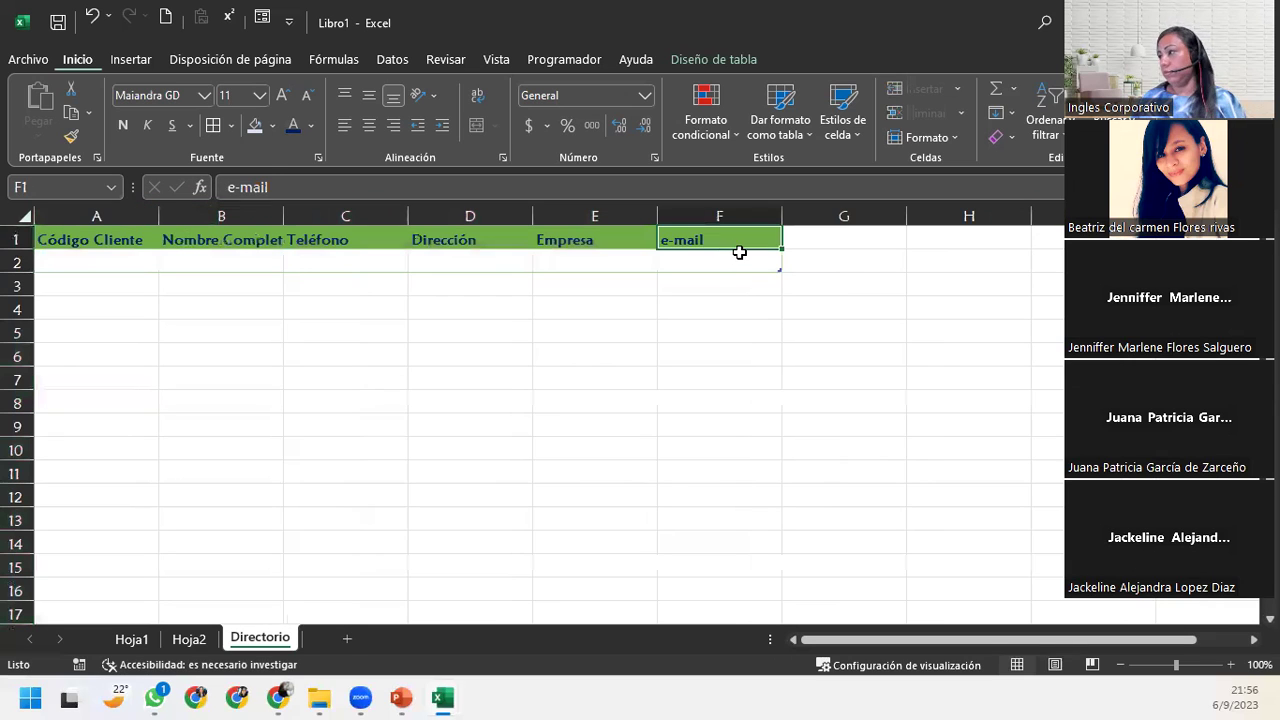
click(737, 255)
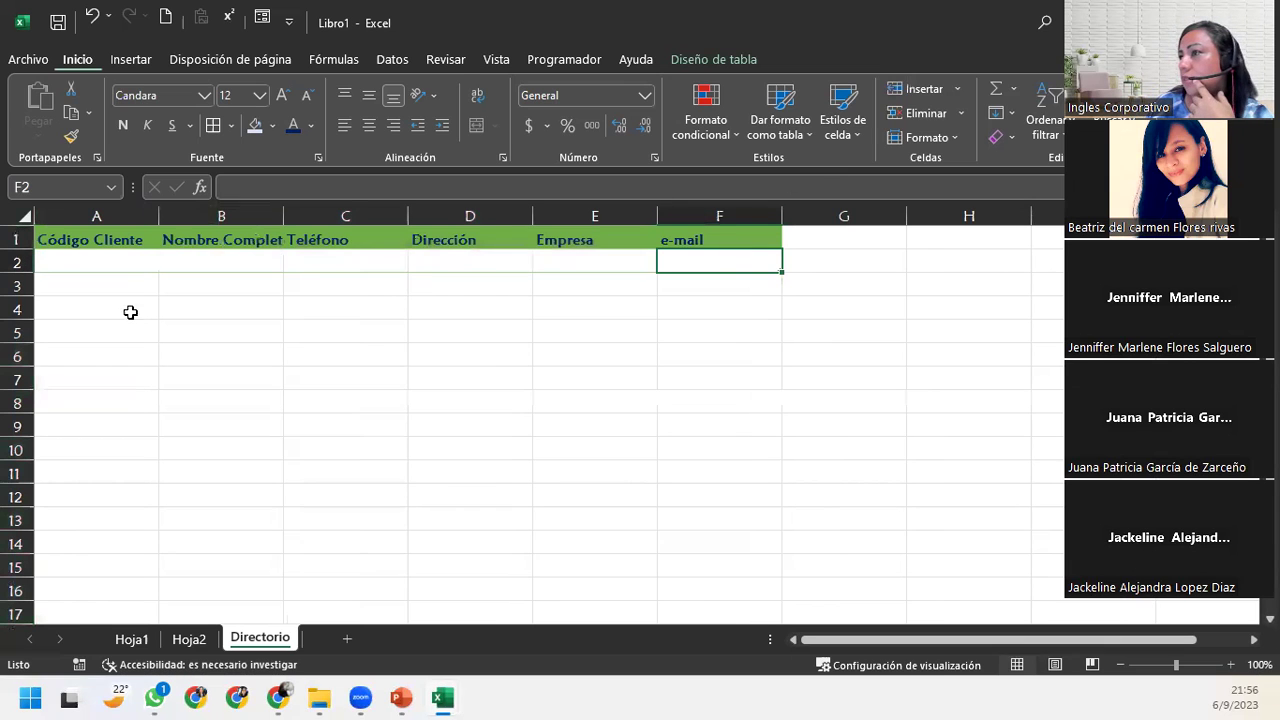
double_click(283, 216)
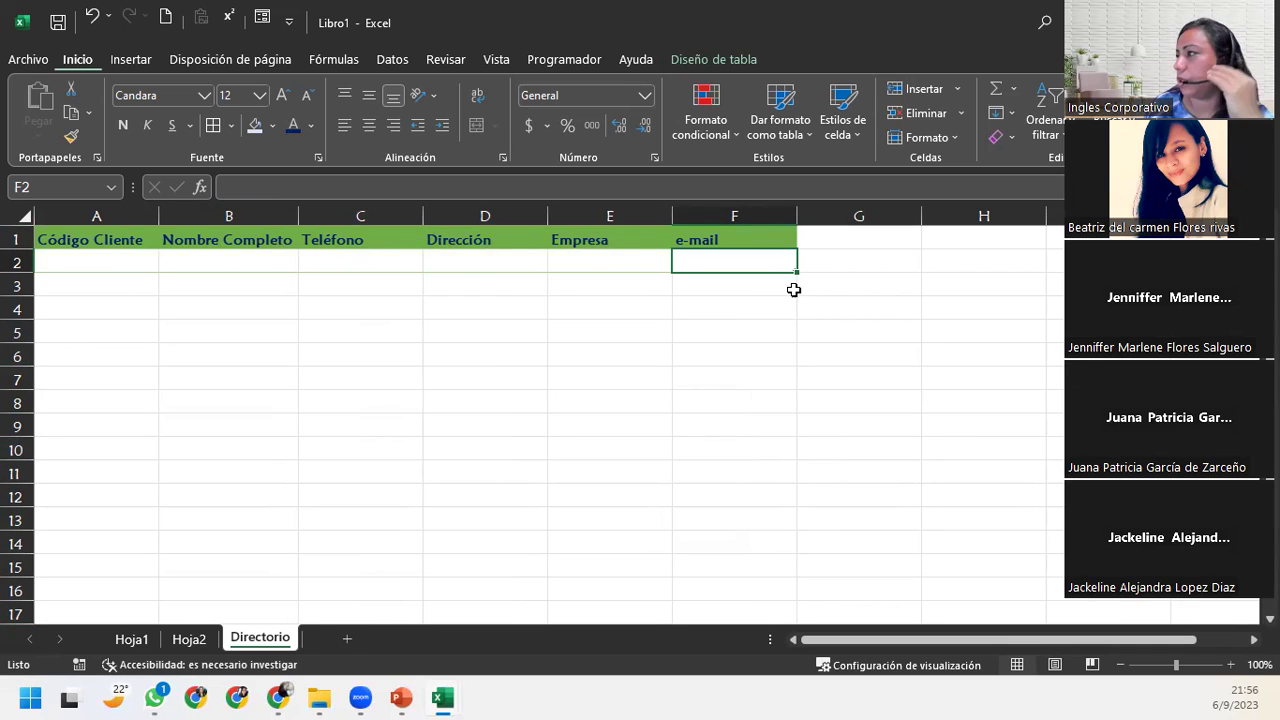
click(362, 258)
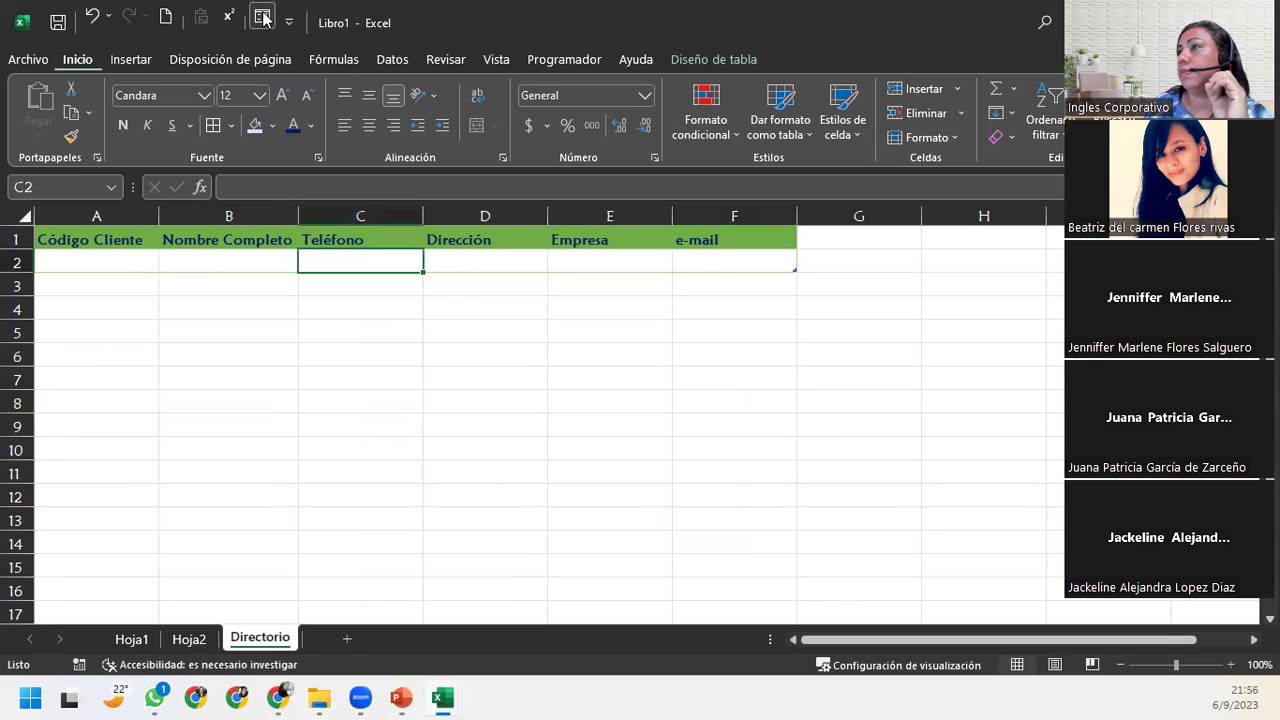
Step: Add client Cl001 with name, phone, address, company and e-mail through the data form
click(263, 17)
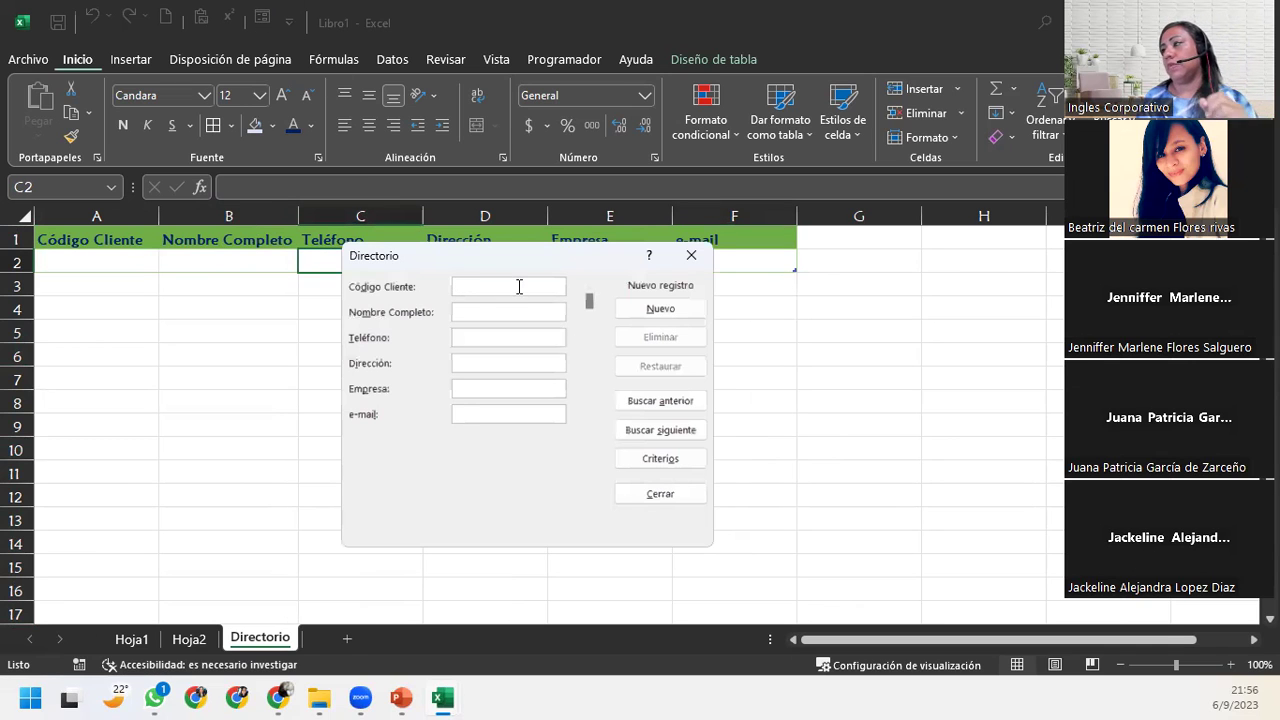
text(Cl)
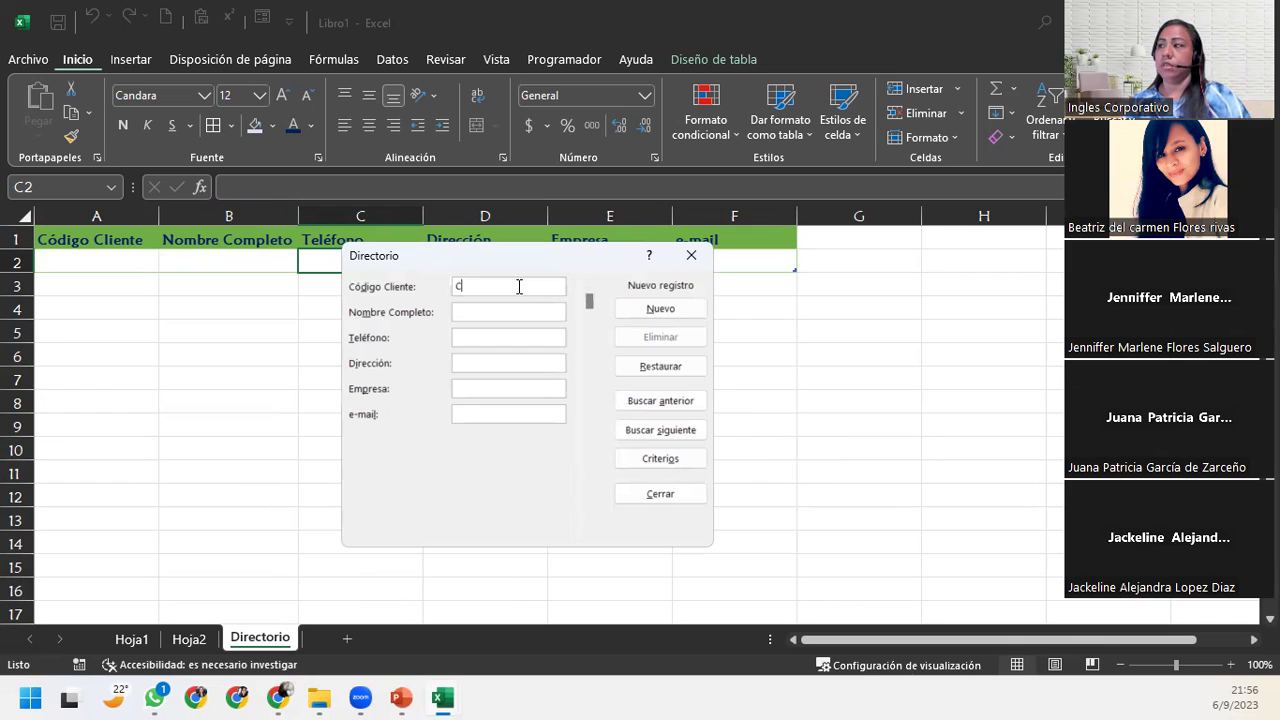
text(001)
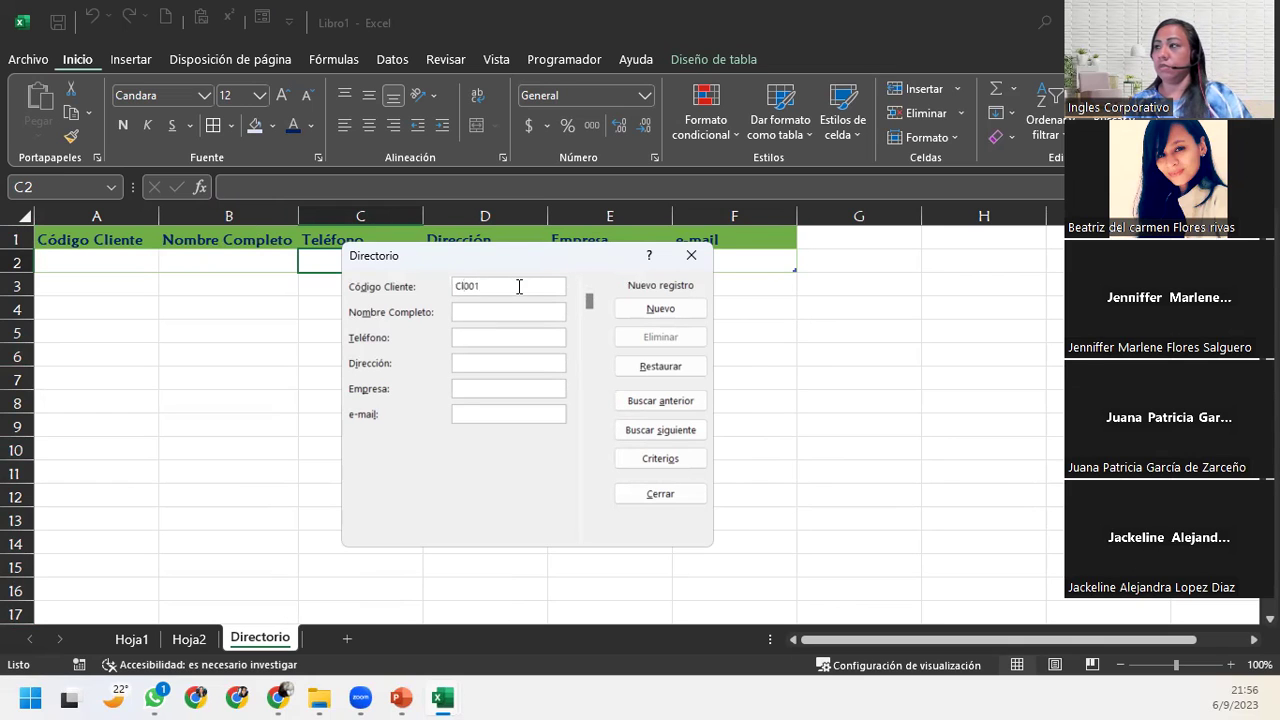
key(Tab)
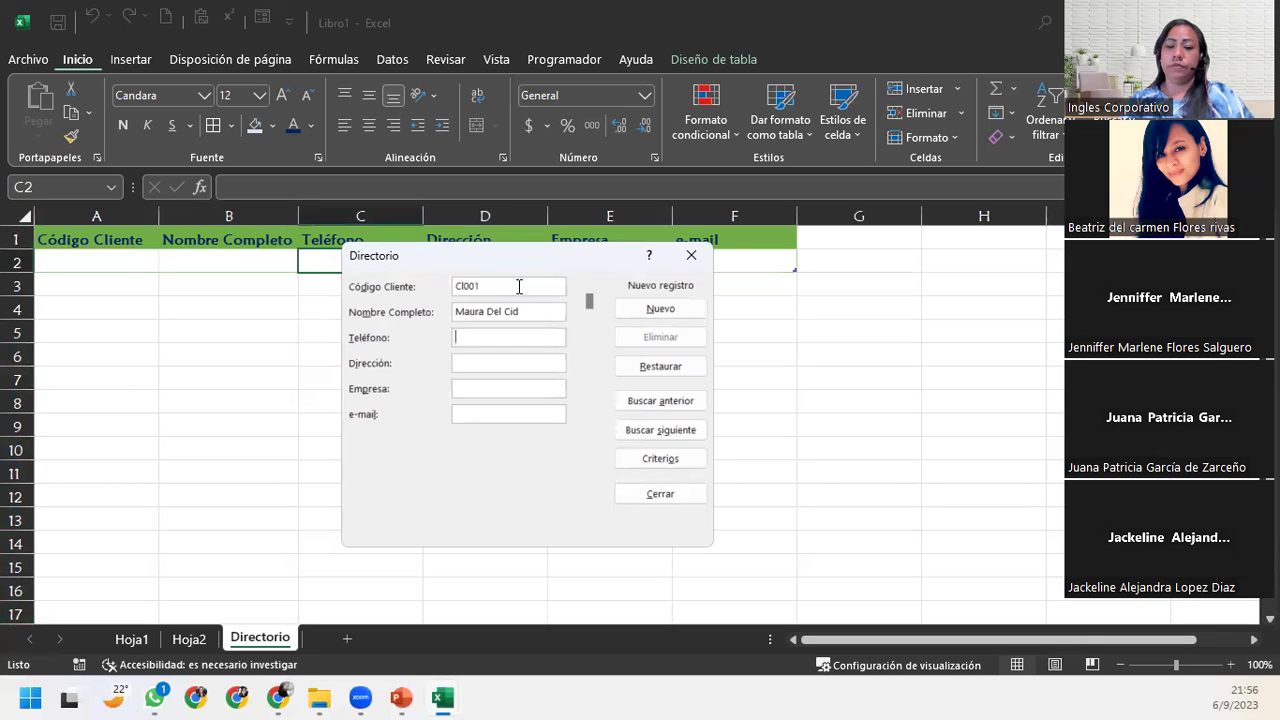
text(195036)
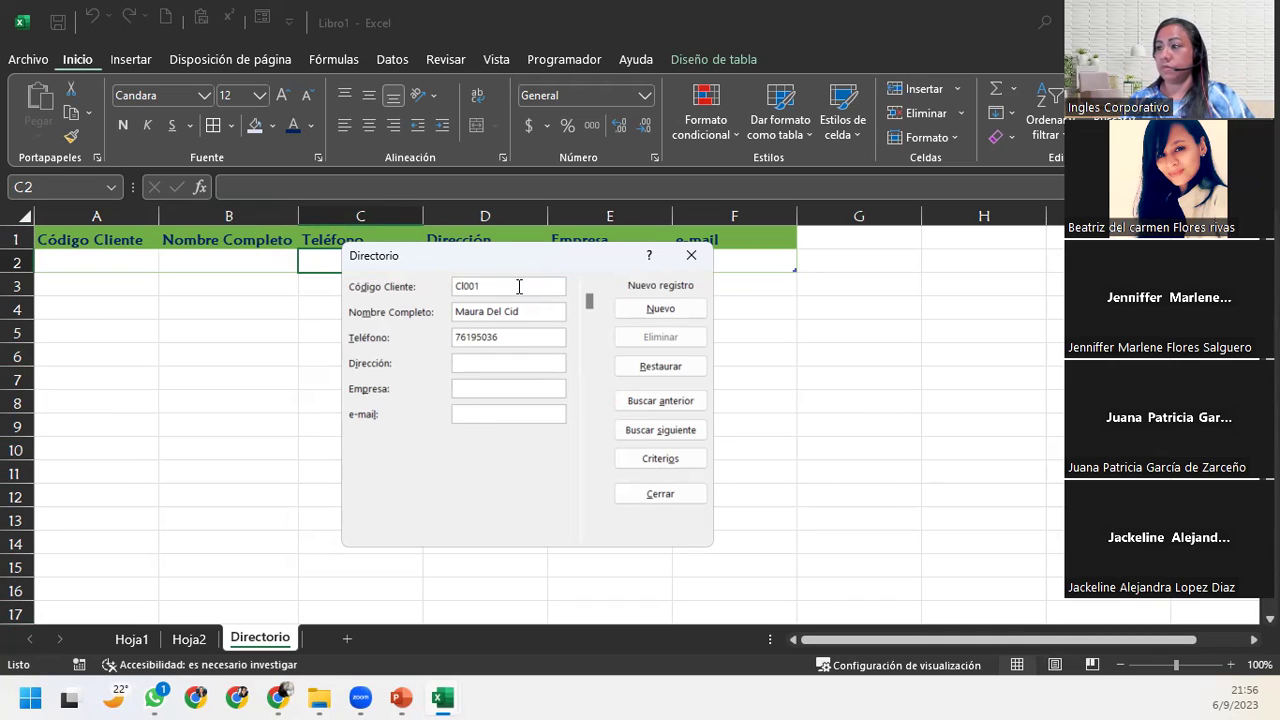
text(anta Tecla)
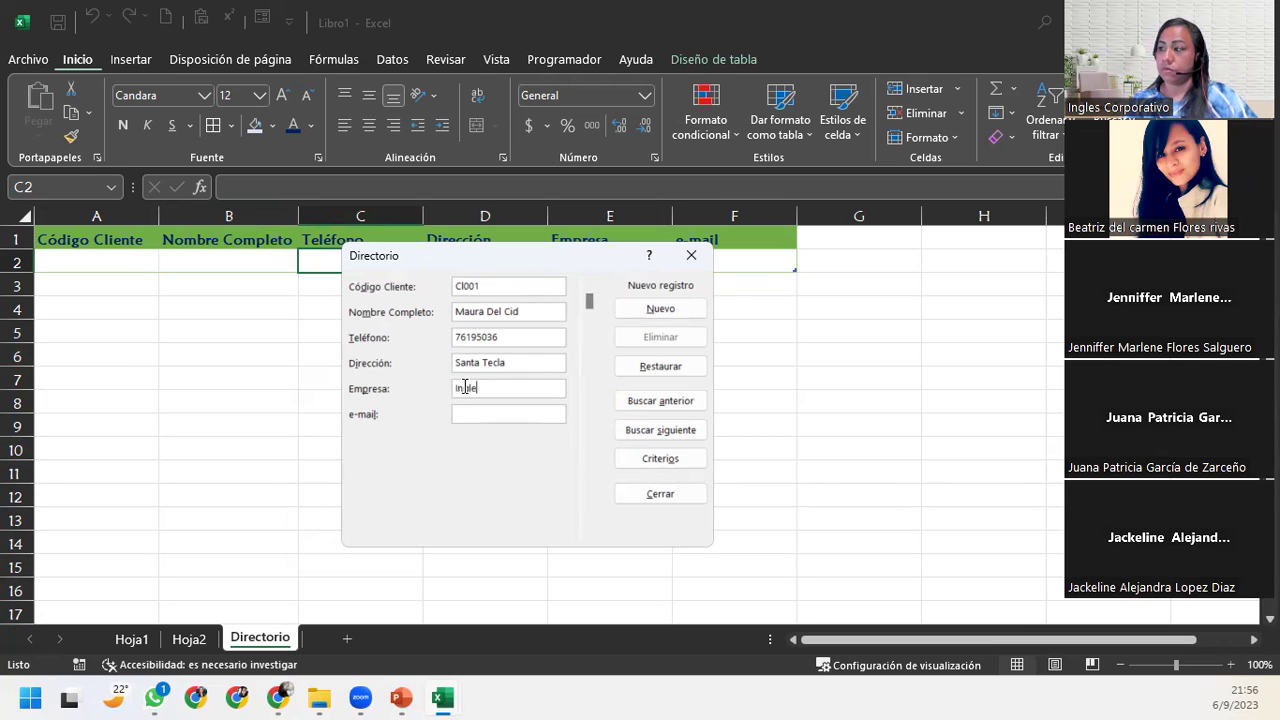
text(Corporativo)
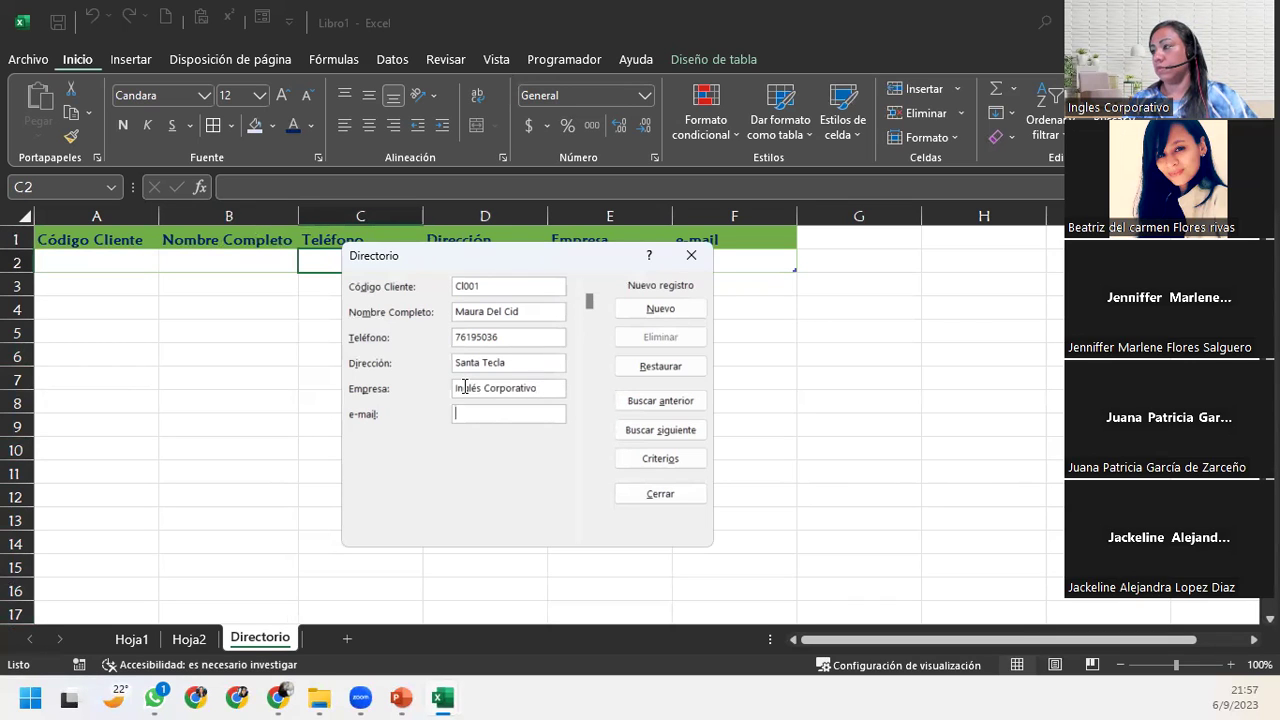
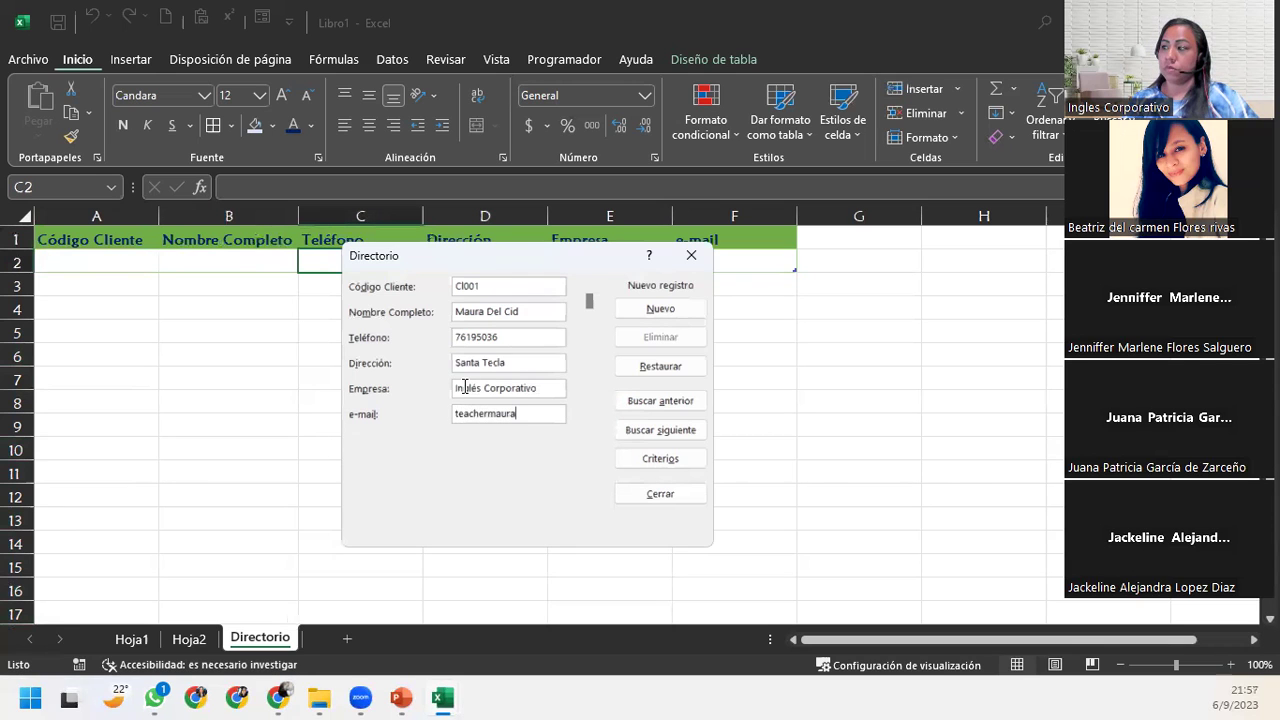
key(Return)
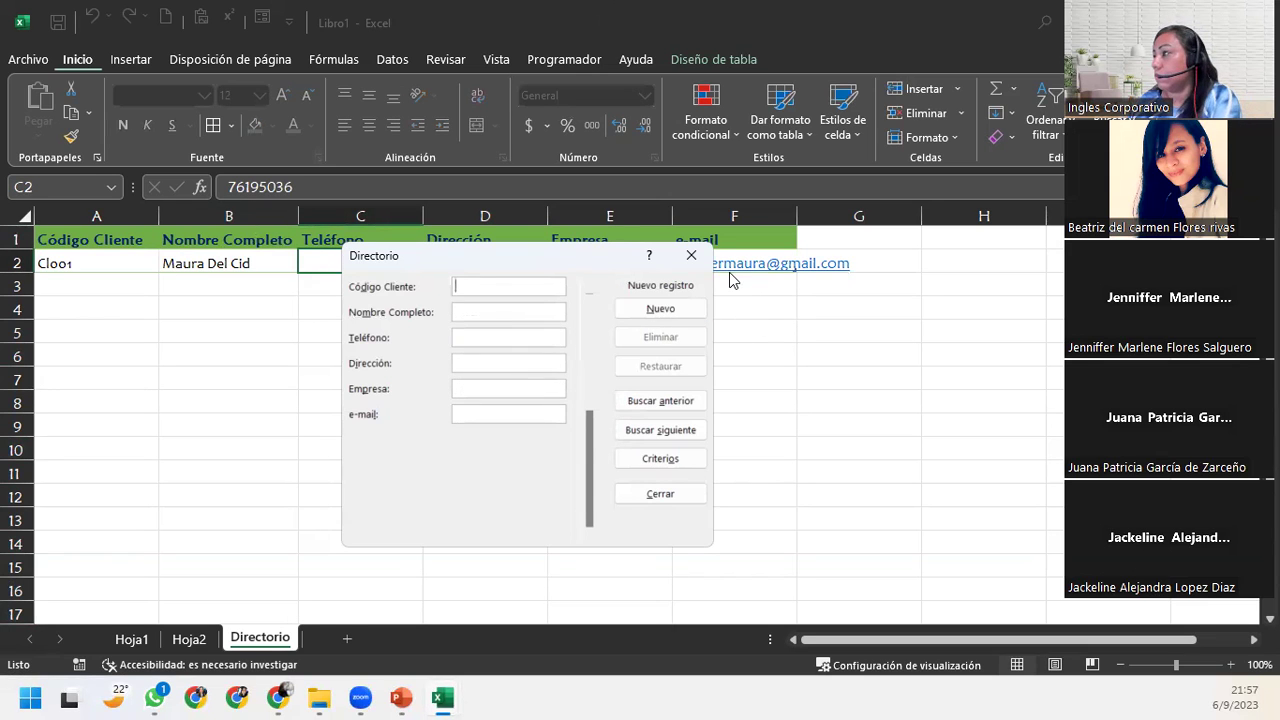
Step: Close the form and give C2 the custom number format #### - ####
click(691, 256)
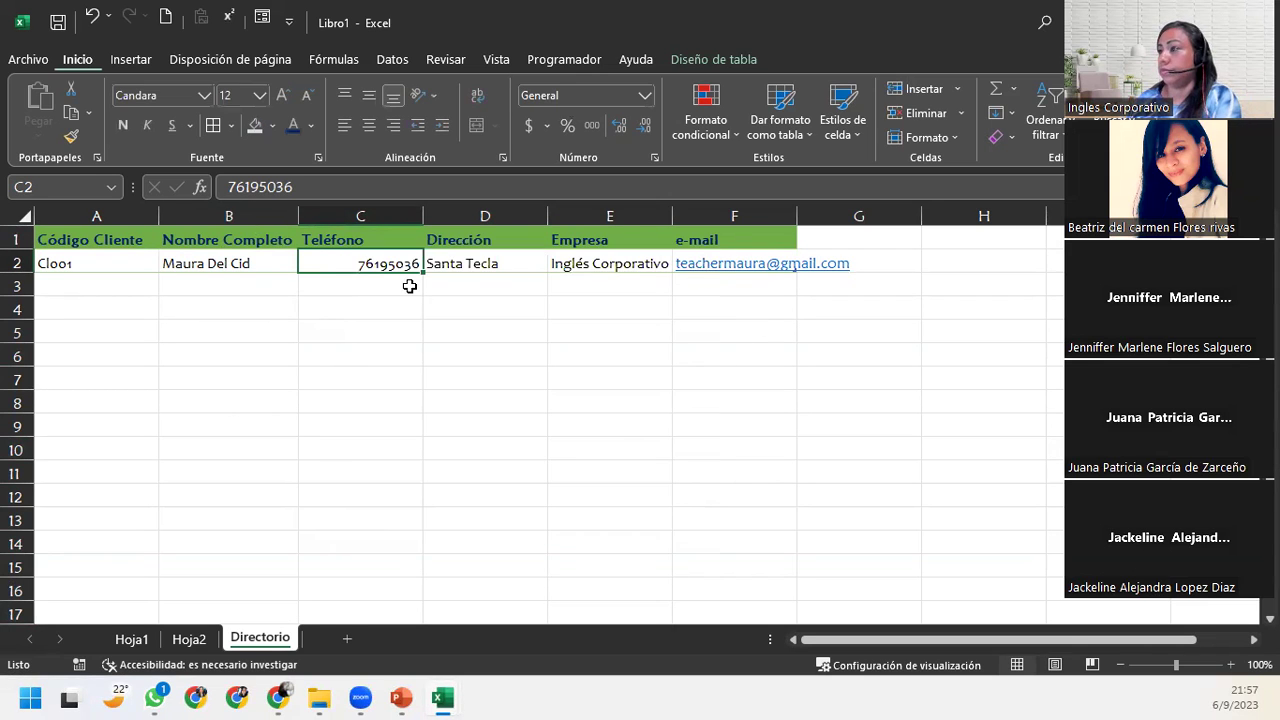
click(654, 158)
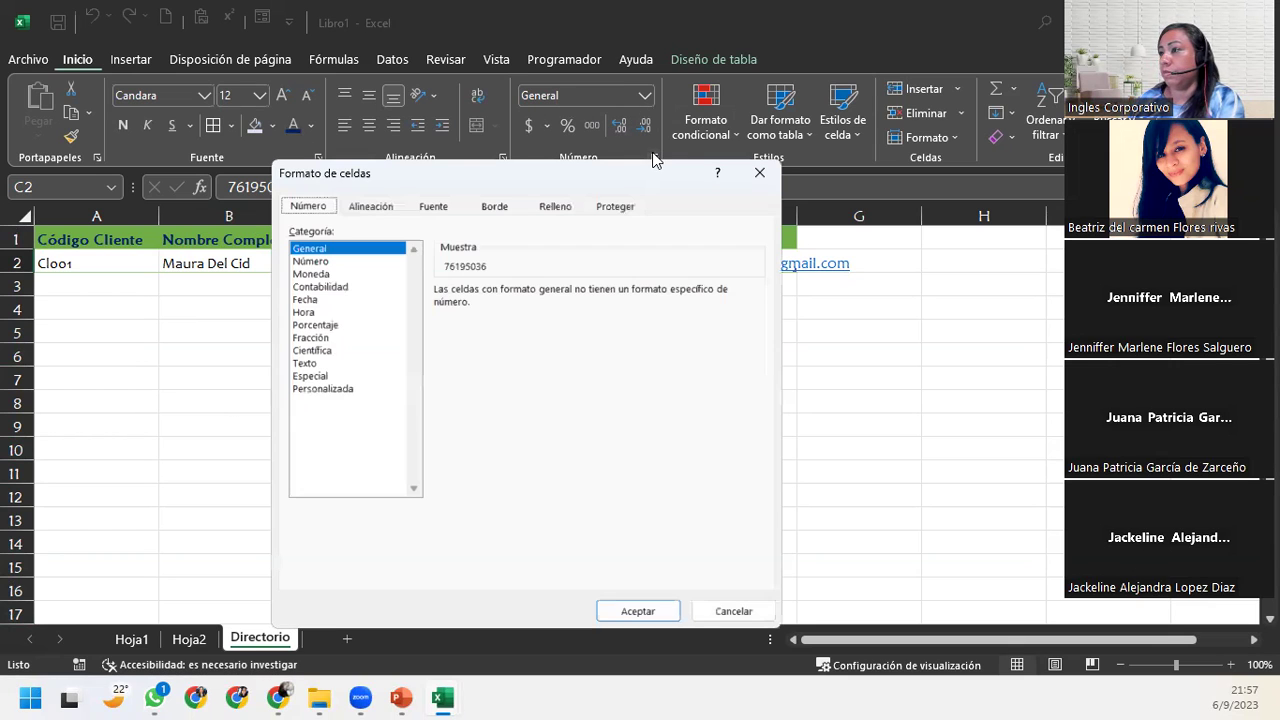
click(343, 390)
drag(472, 307, 435, 307)
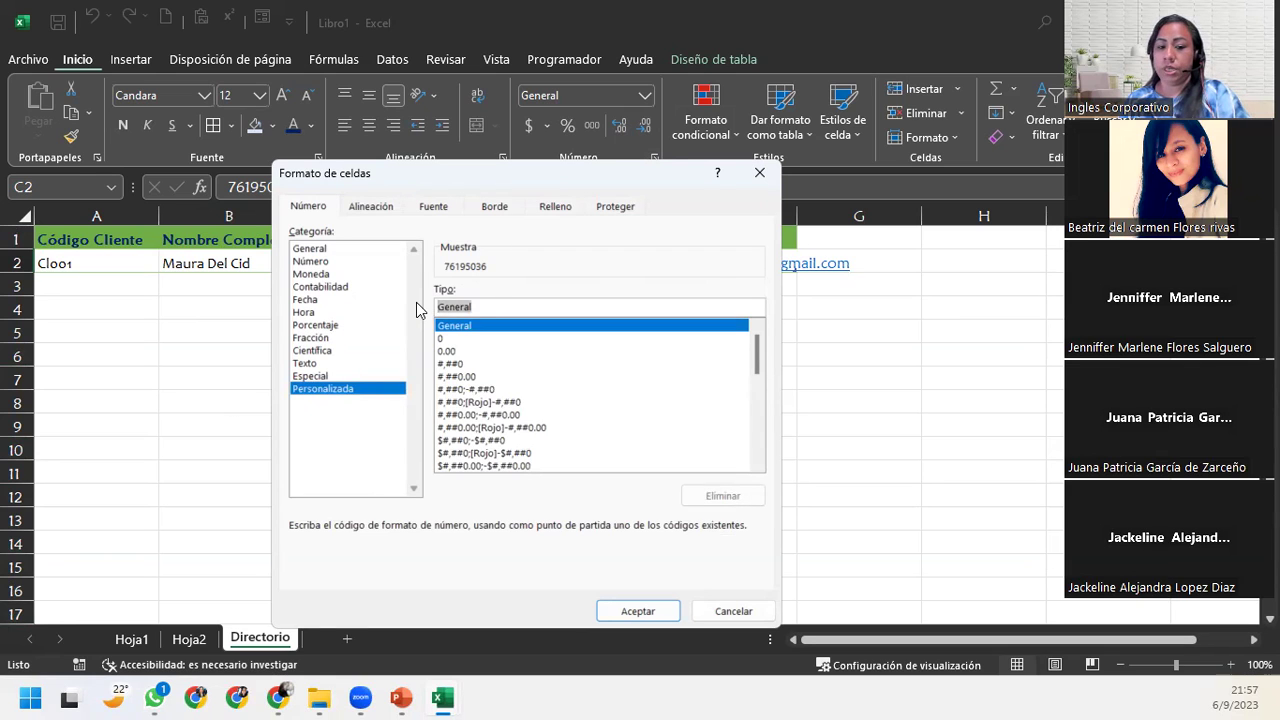
text(#### - )
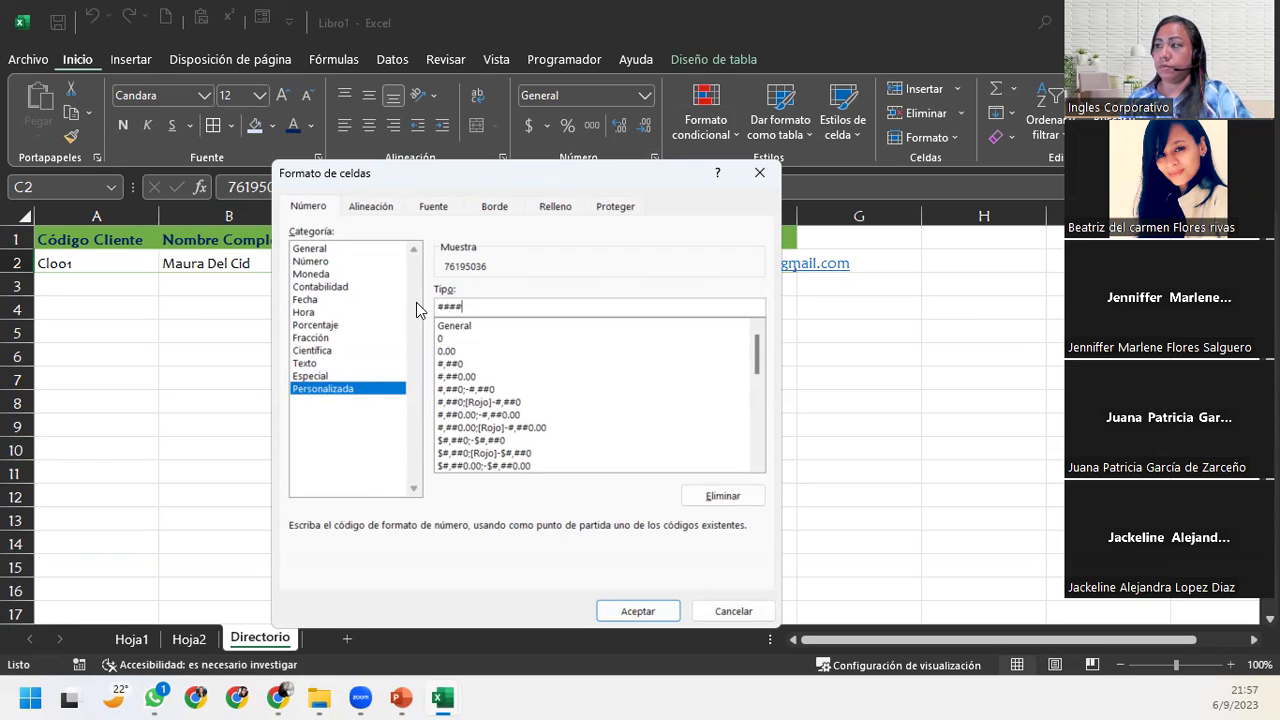
text(####)
key(Return)
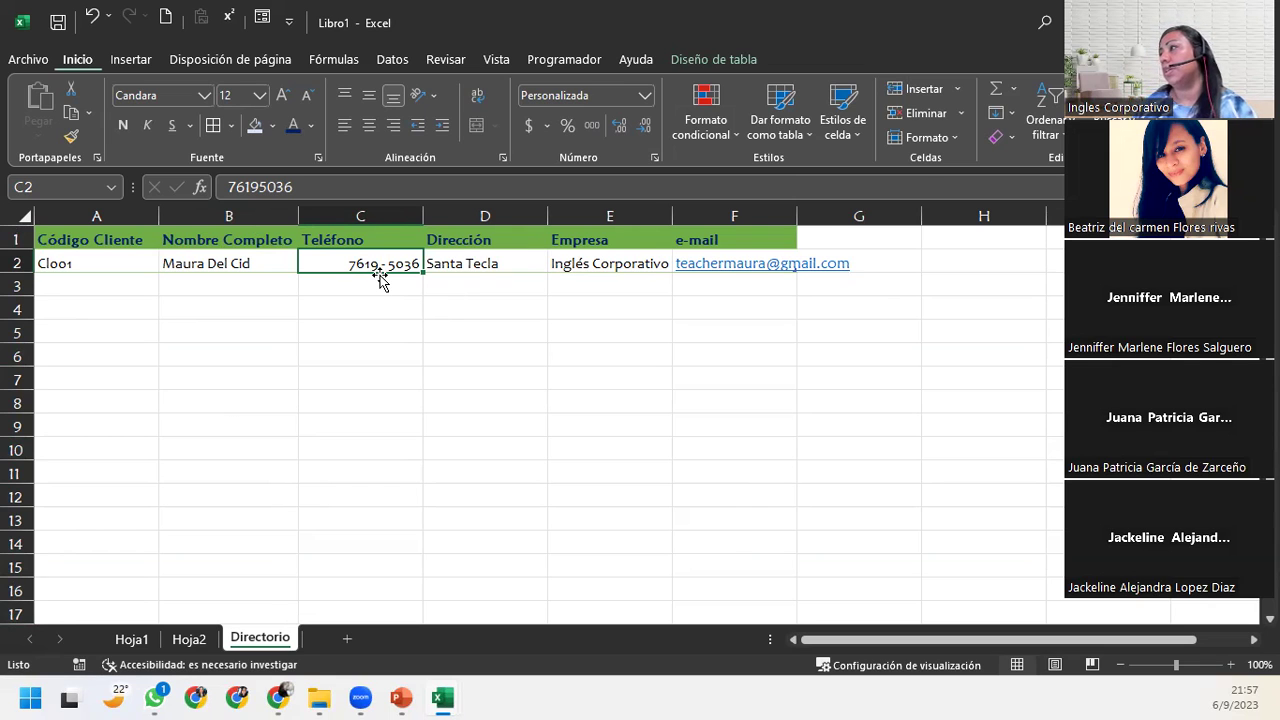
Step: Autofit column F, insert a column before Empresa, and head it Departamento
double_click(797, 218)
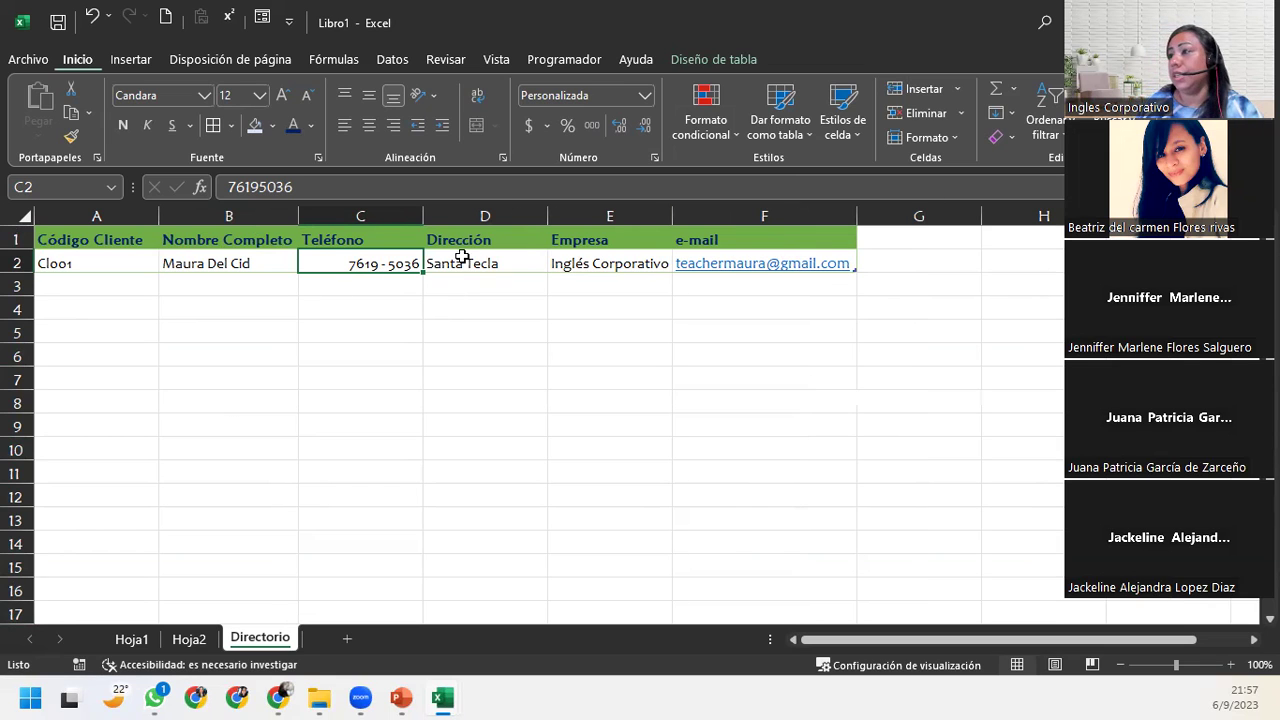
right_click(578, 218)
click(626, 344)
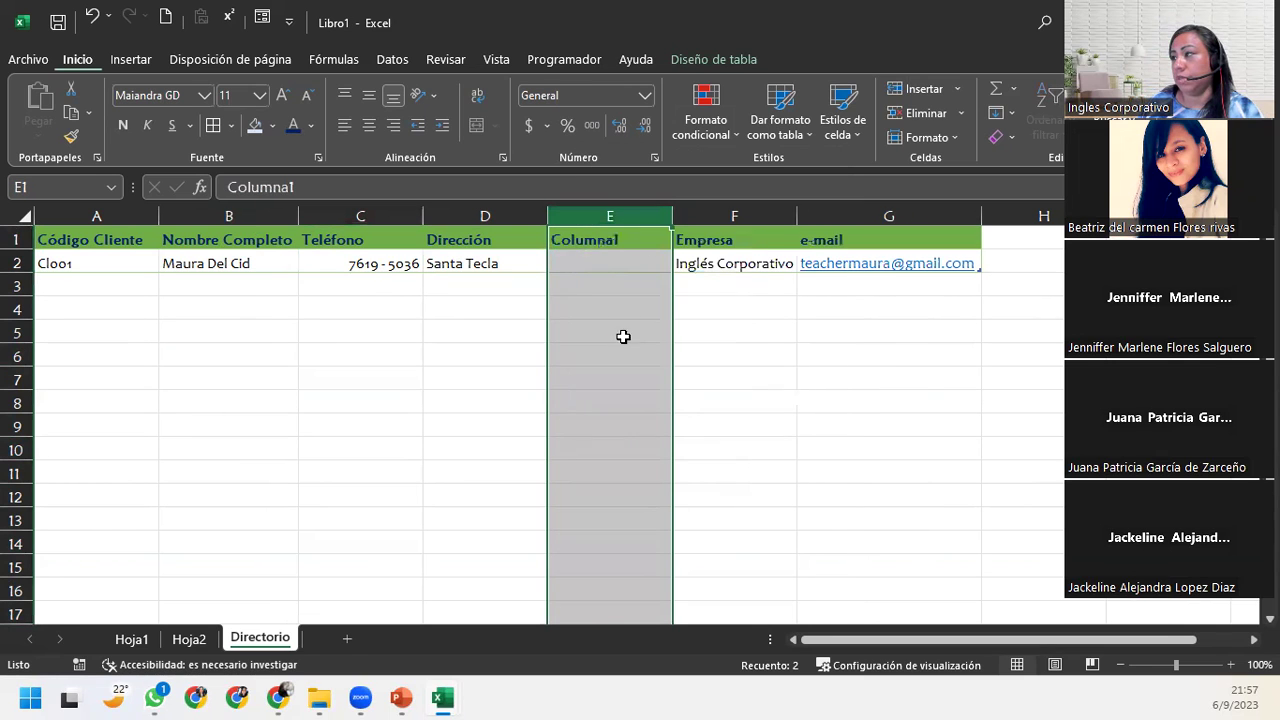
click(600, 240)
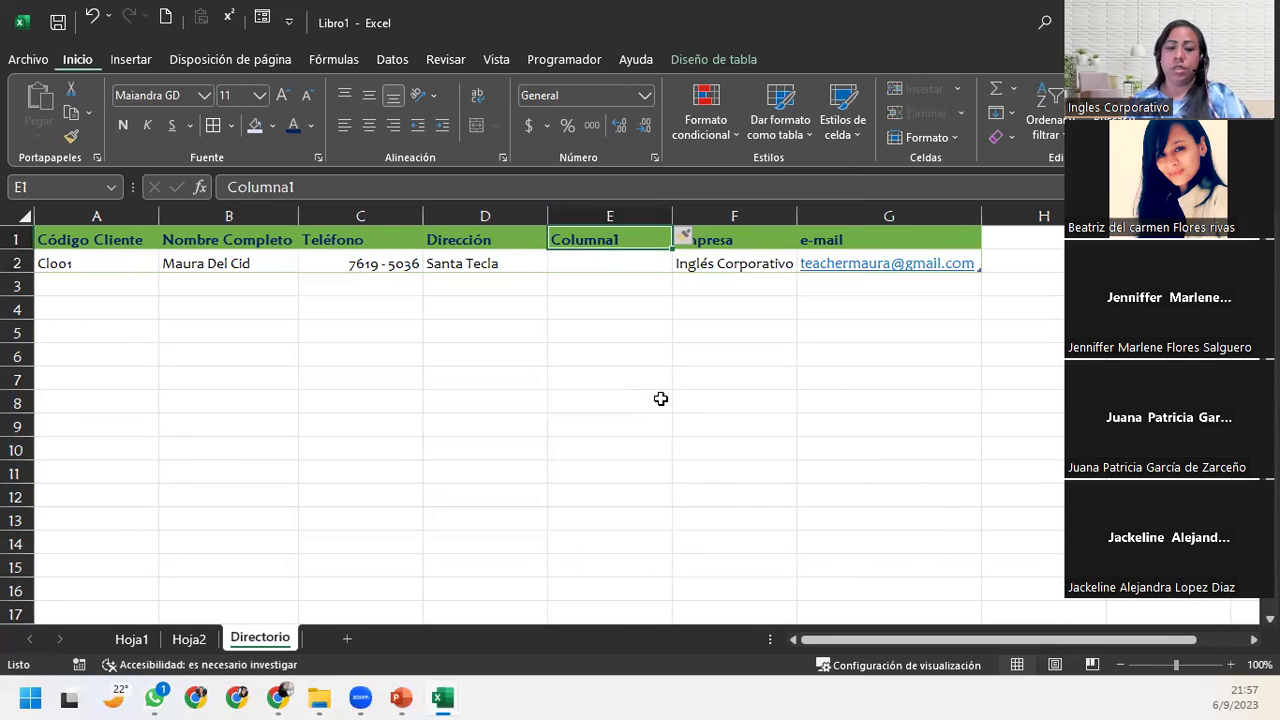
text(Departamento+)
key(BackSpace)
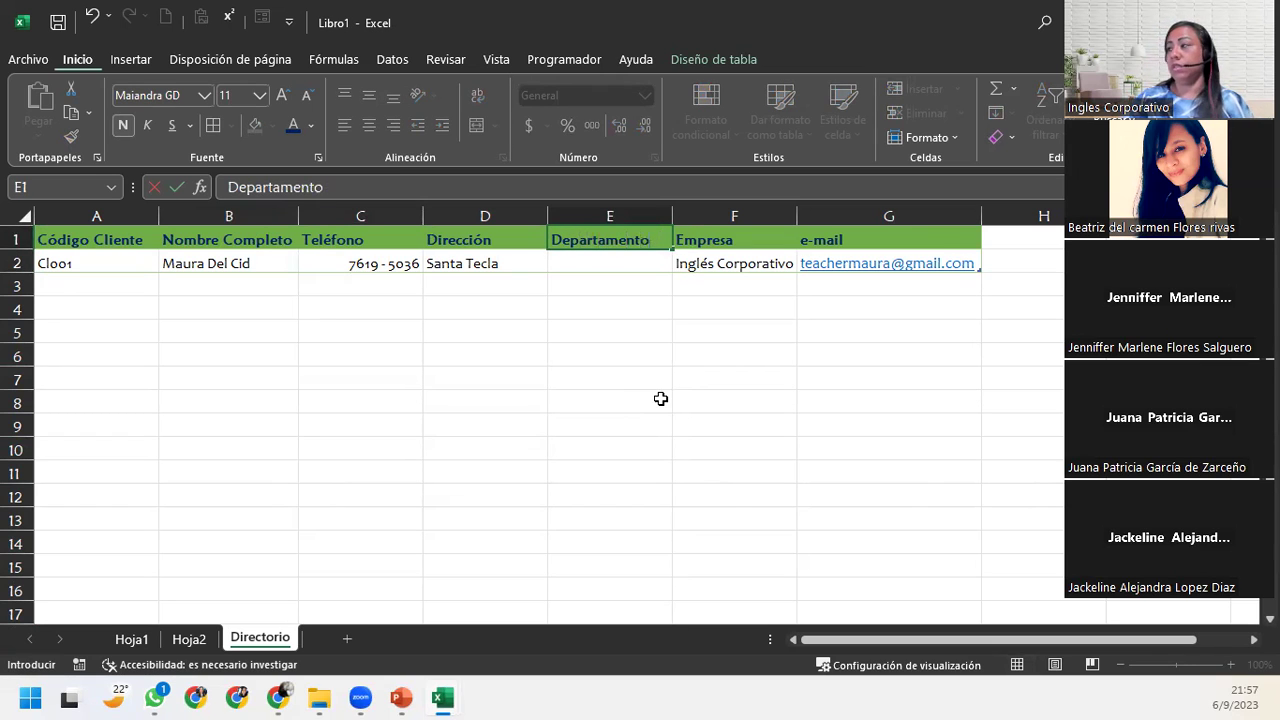
key(Return)
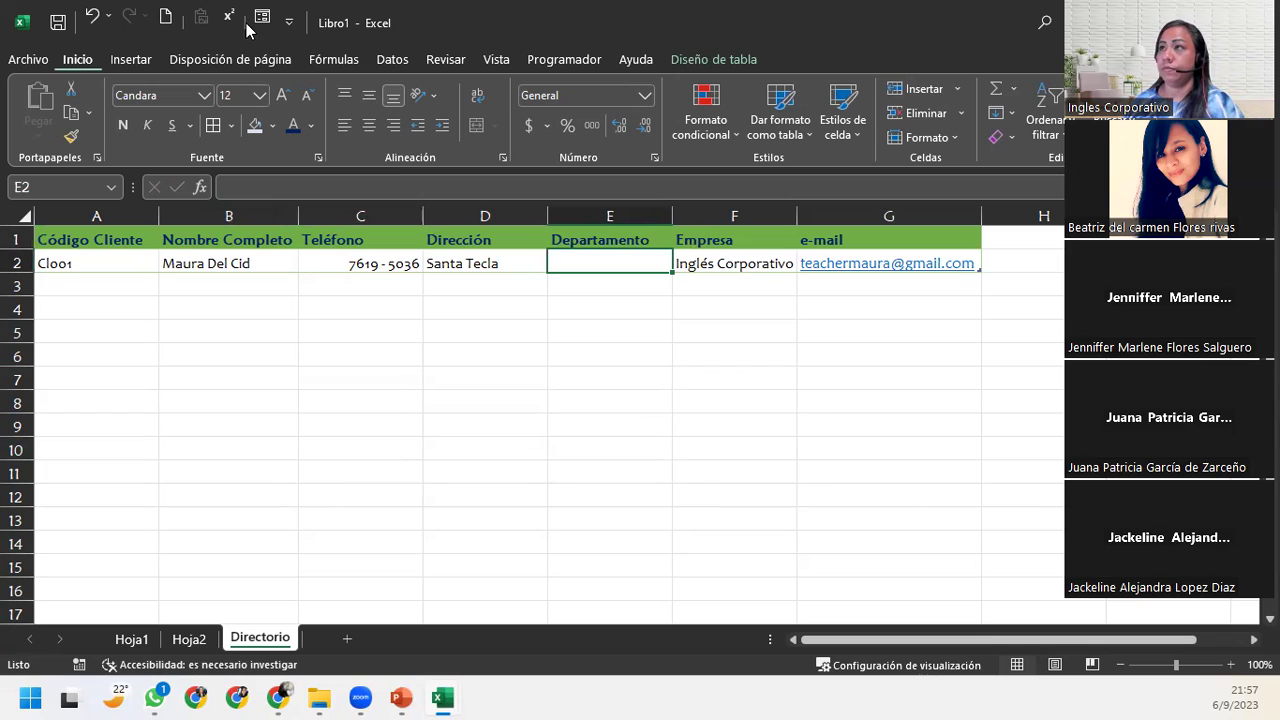
Step: Fill the first client's Departamento field with La Libertad in the data form
click(262, 17)
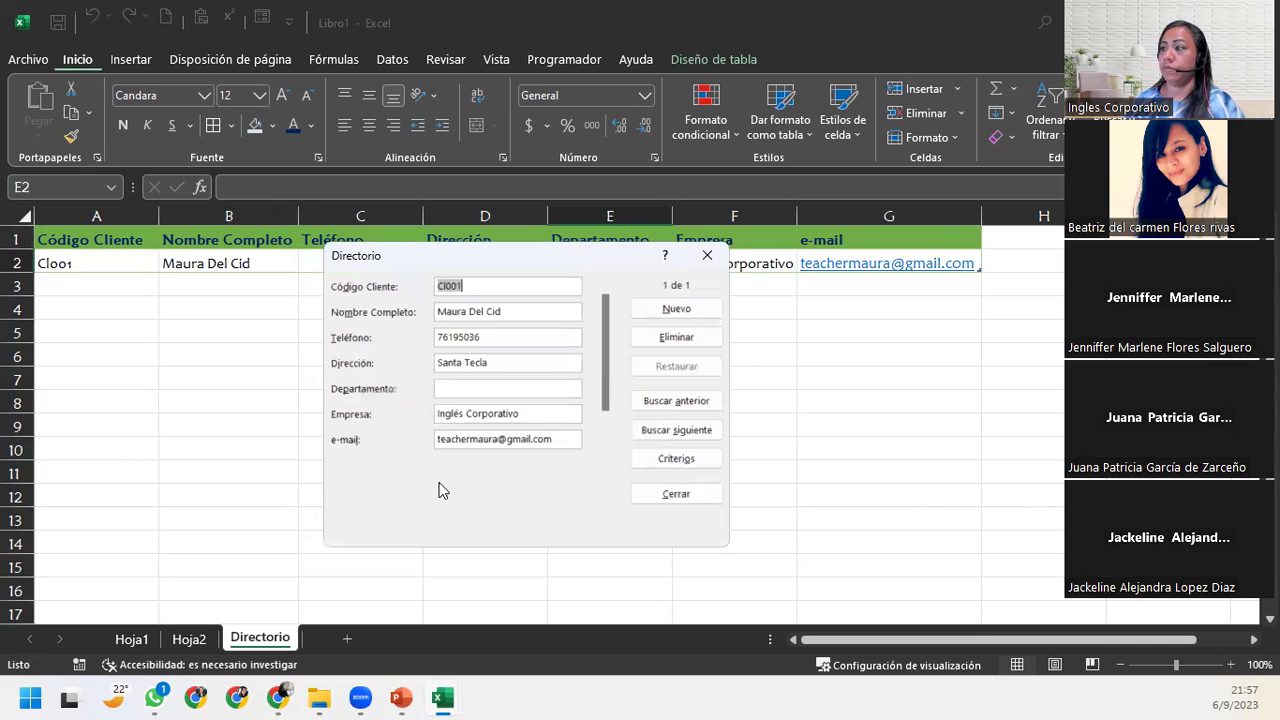
click(500, 389)
text(La Li)
key(BackSpace)
text(ertad)
key(Return)
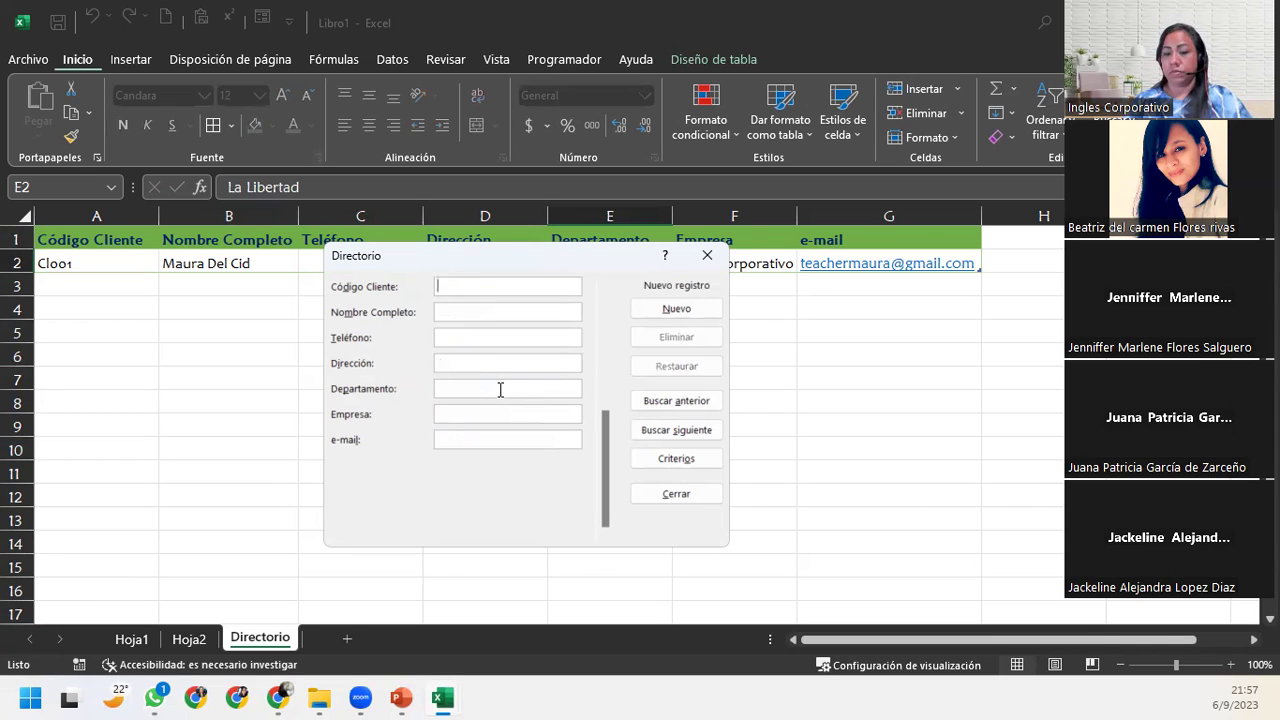
Step: Add client Cl002 with address, department La Libertad, company CSSC and e-mail, then close the form
text(Cl002)
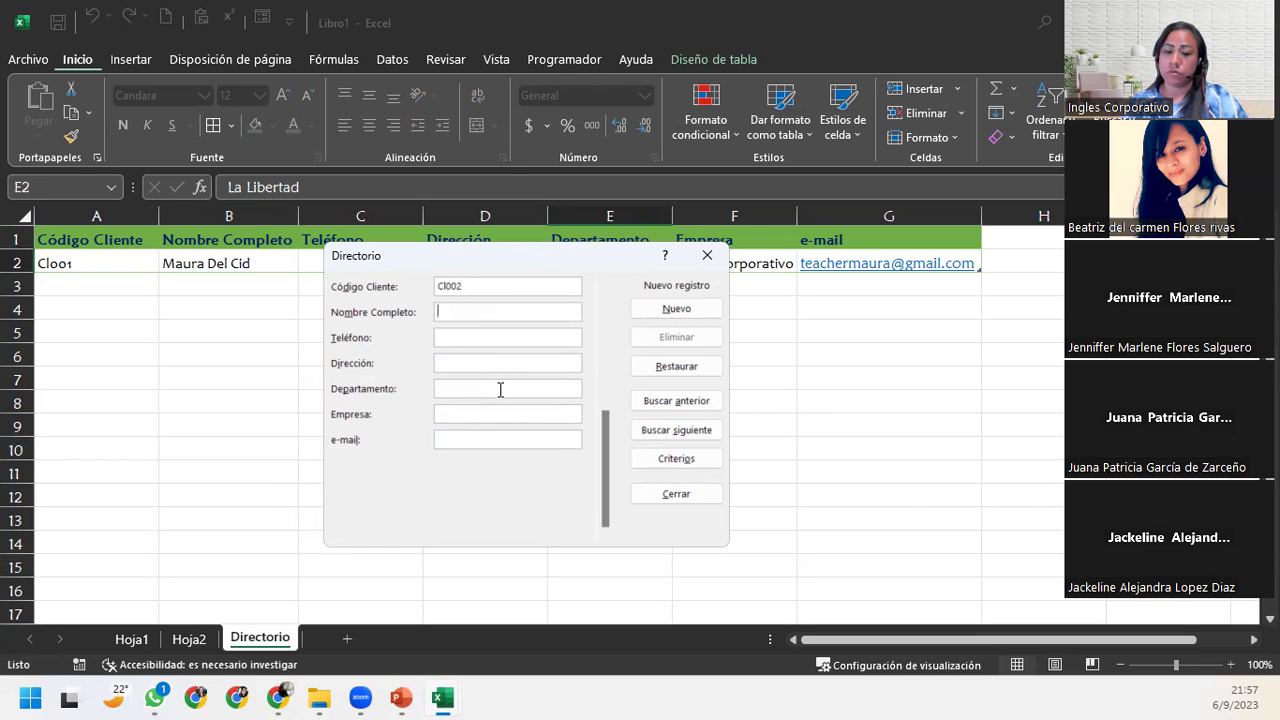
text( Magaña)
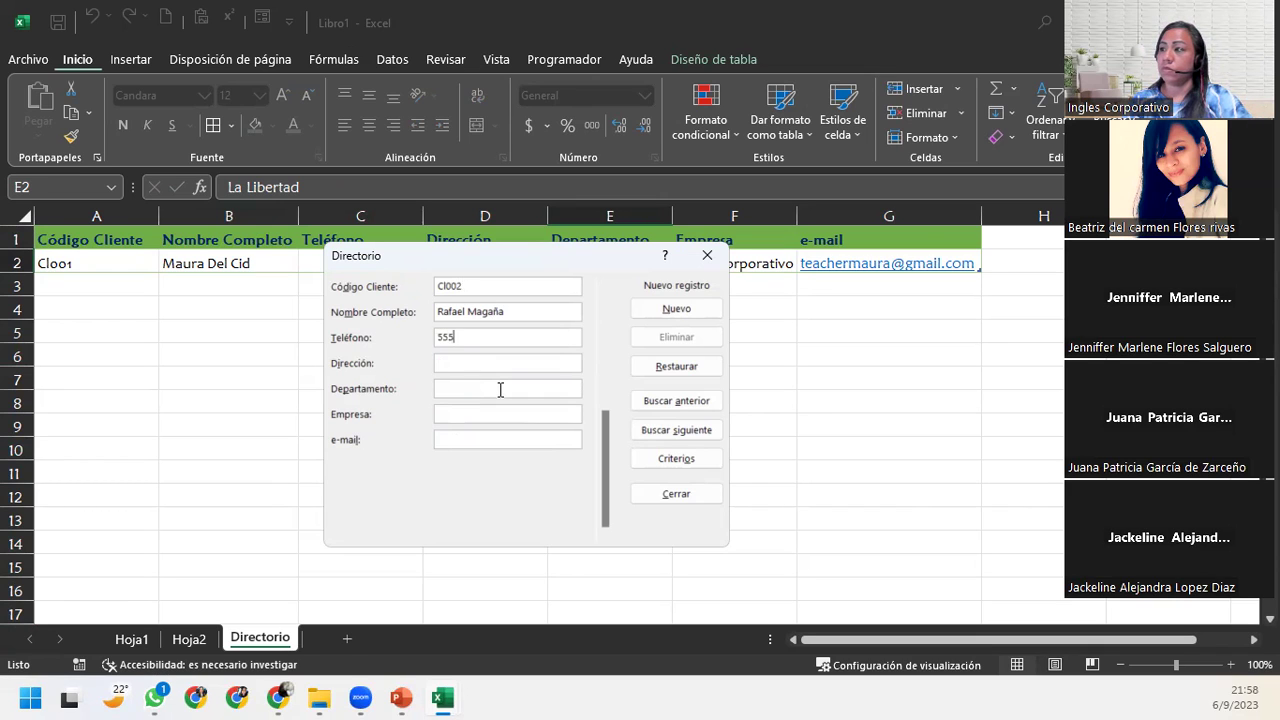
text(55555)
key(Tab)
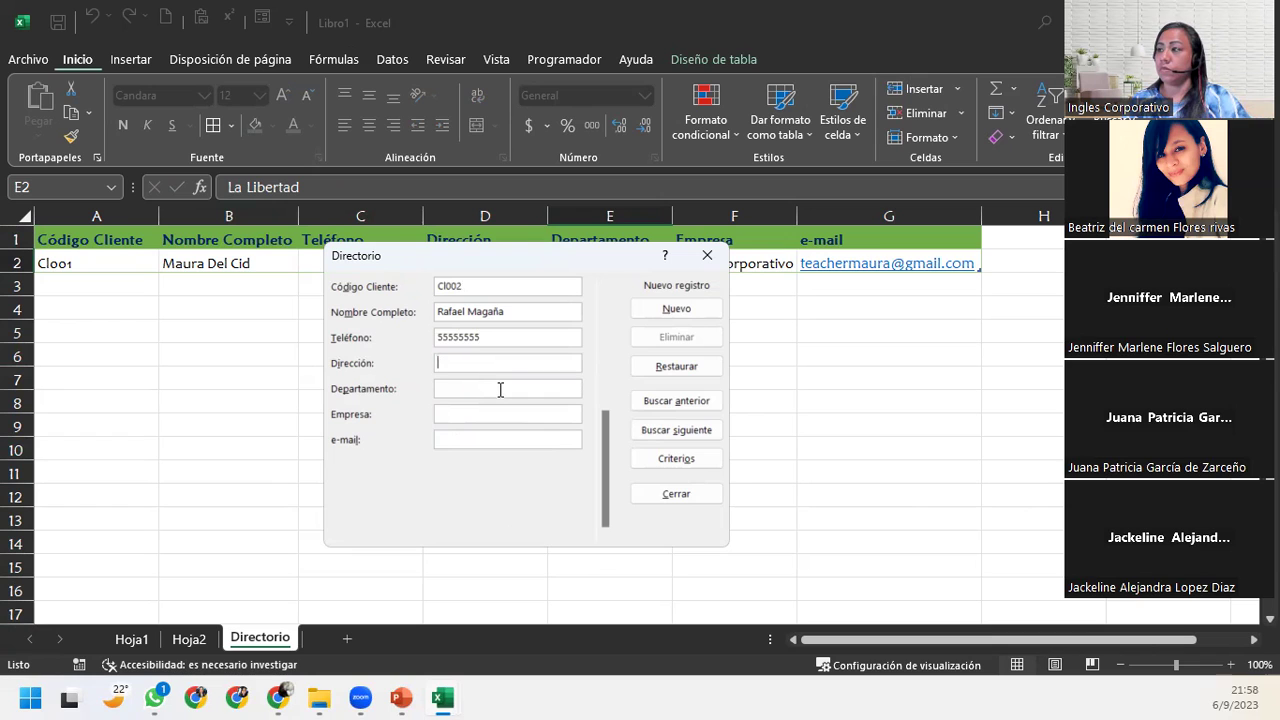
text(Santa Tel)
key(BackSpace)
text(cla)
key(Tab)
text(La Libertad)
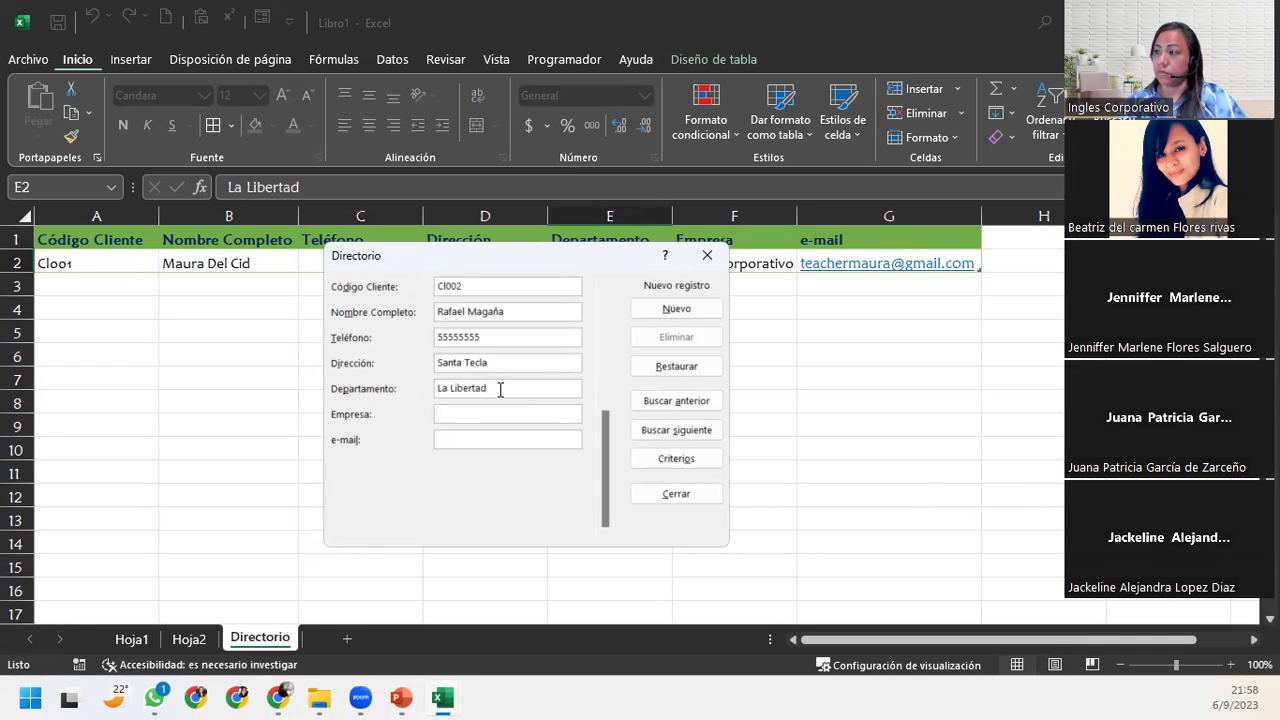
text(SC)
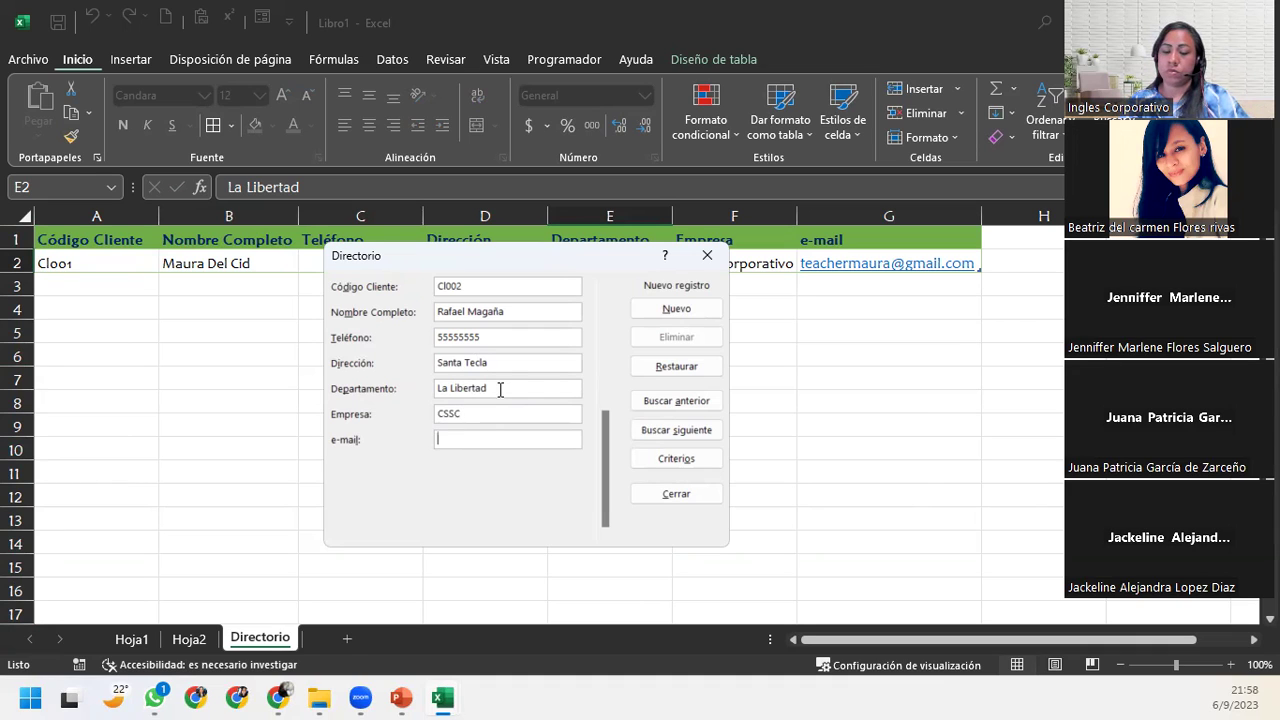
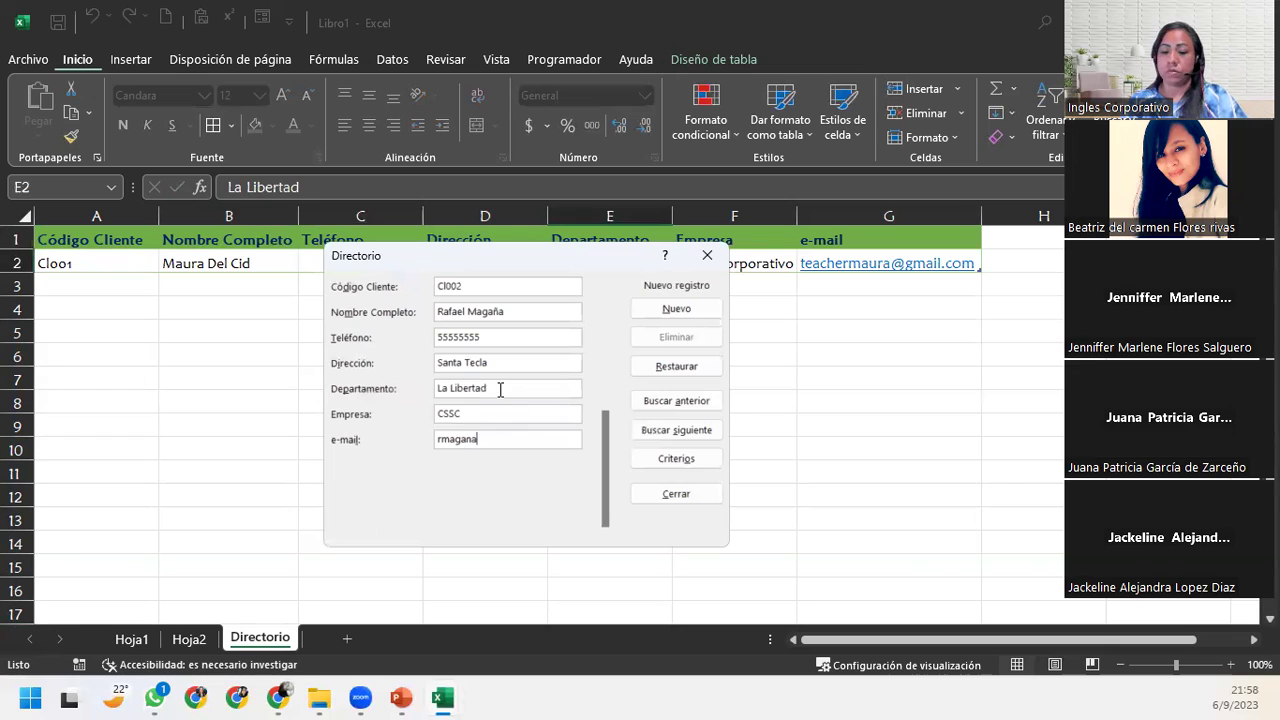
key(Return)
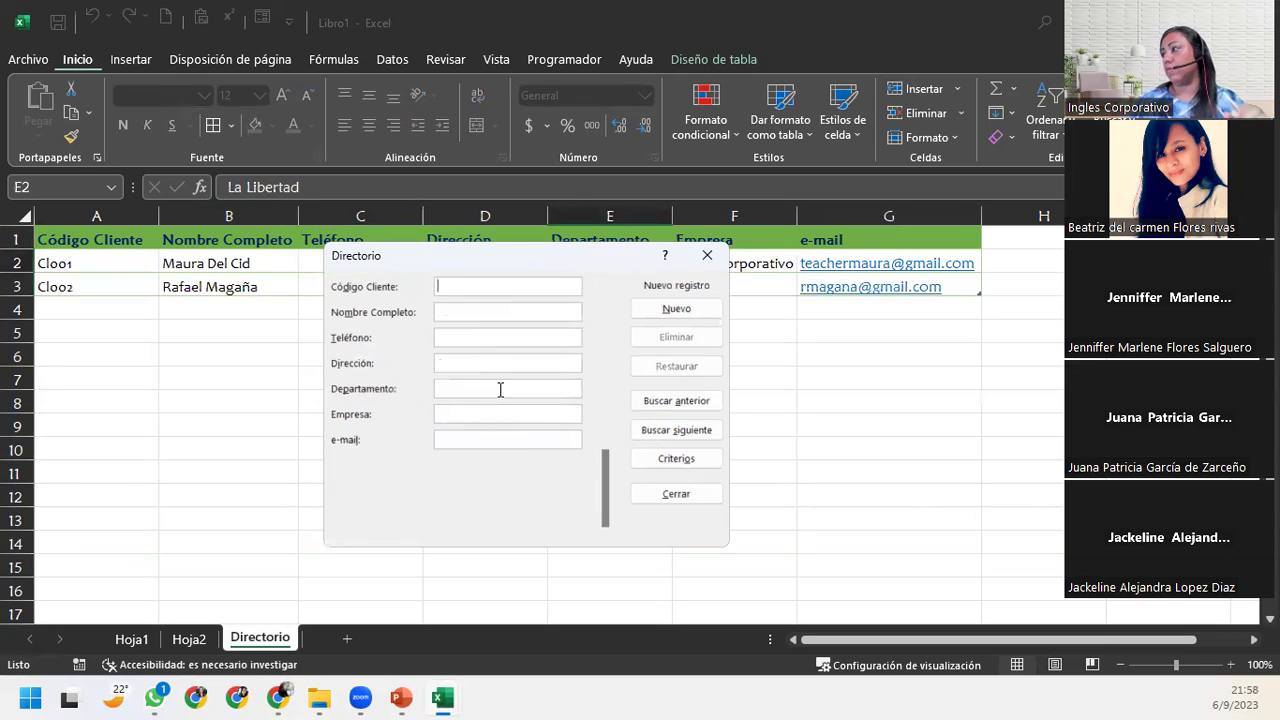
click(712, 258)
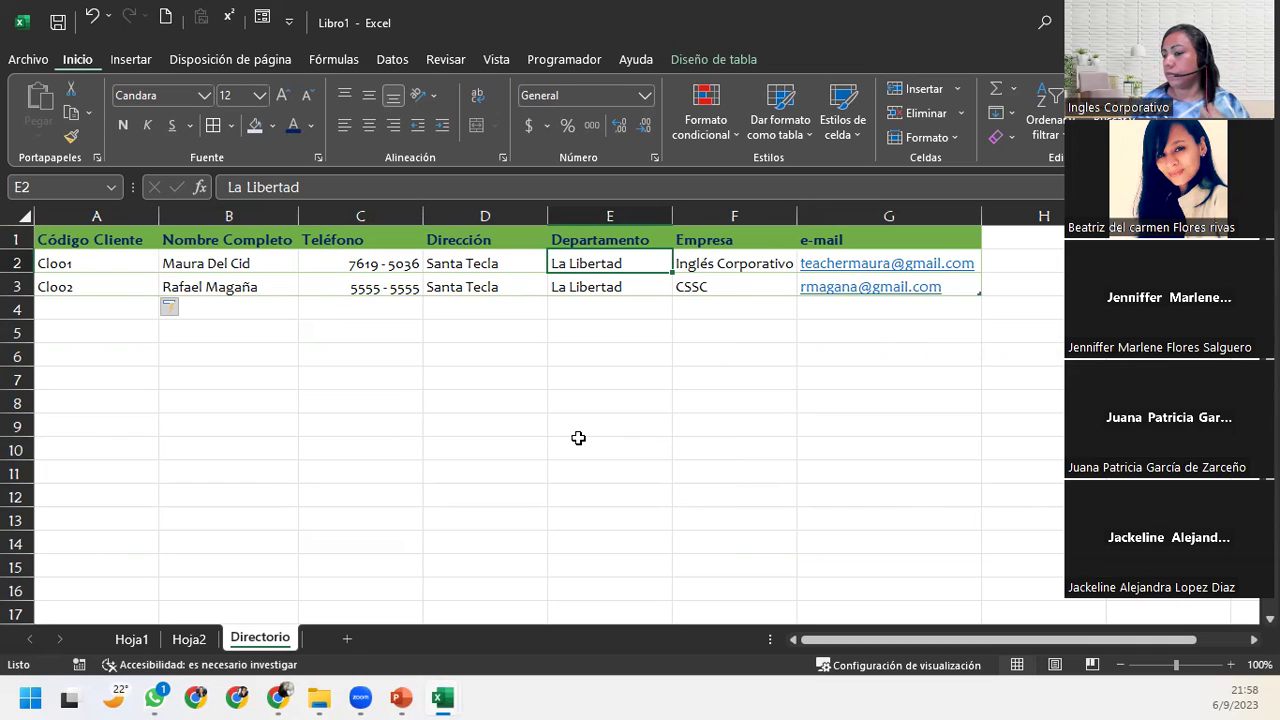
Step: Select C3 and reopen the data form, moving it down to reveal the table rows
click(134, 357)
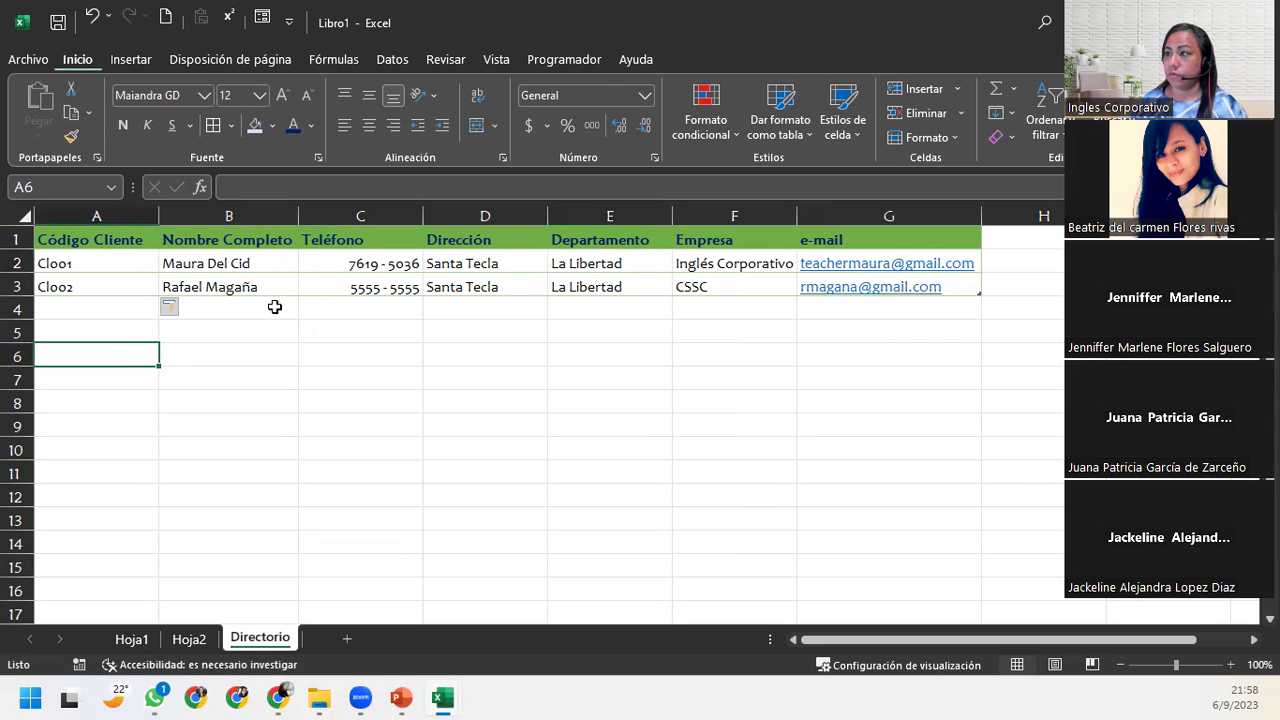
click(316, 280)
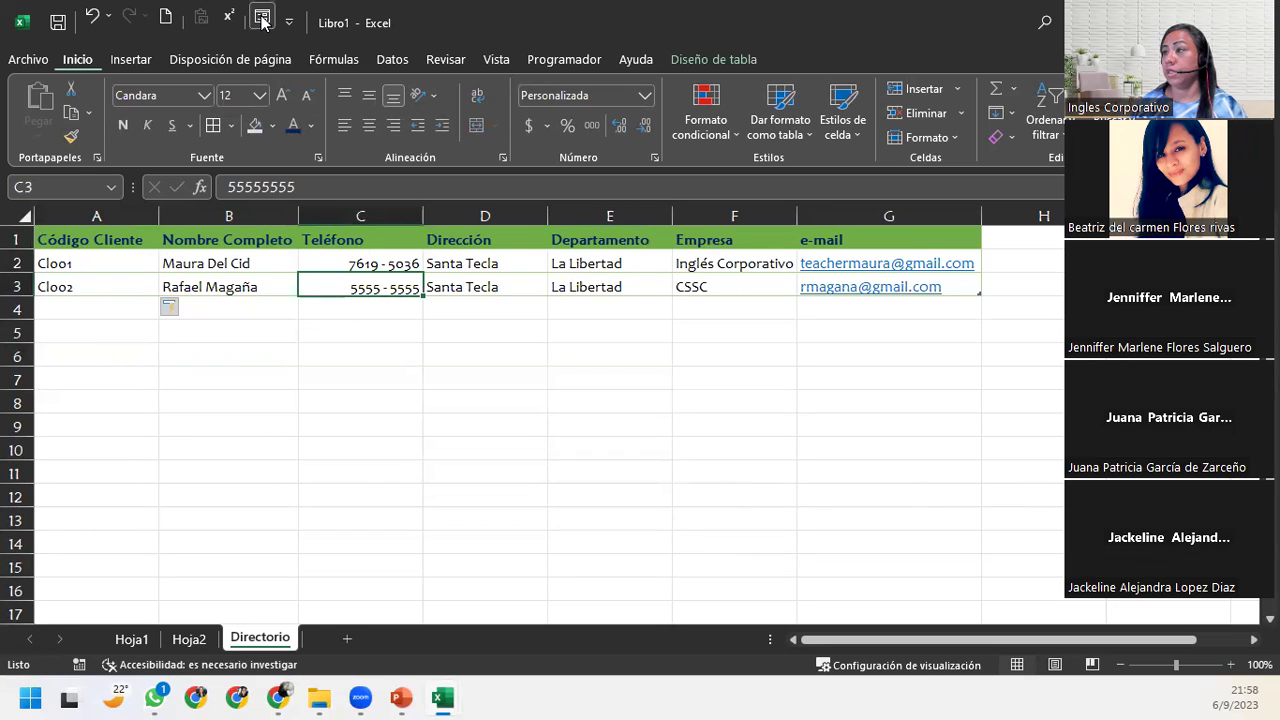
click(263, 19)
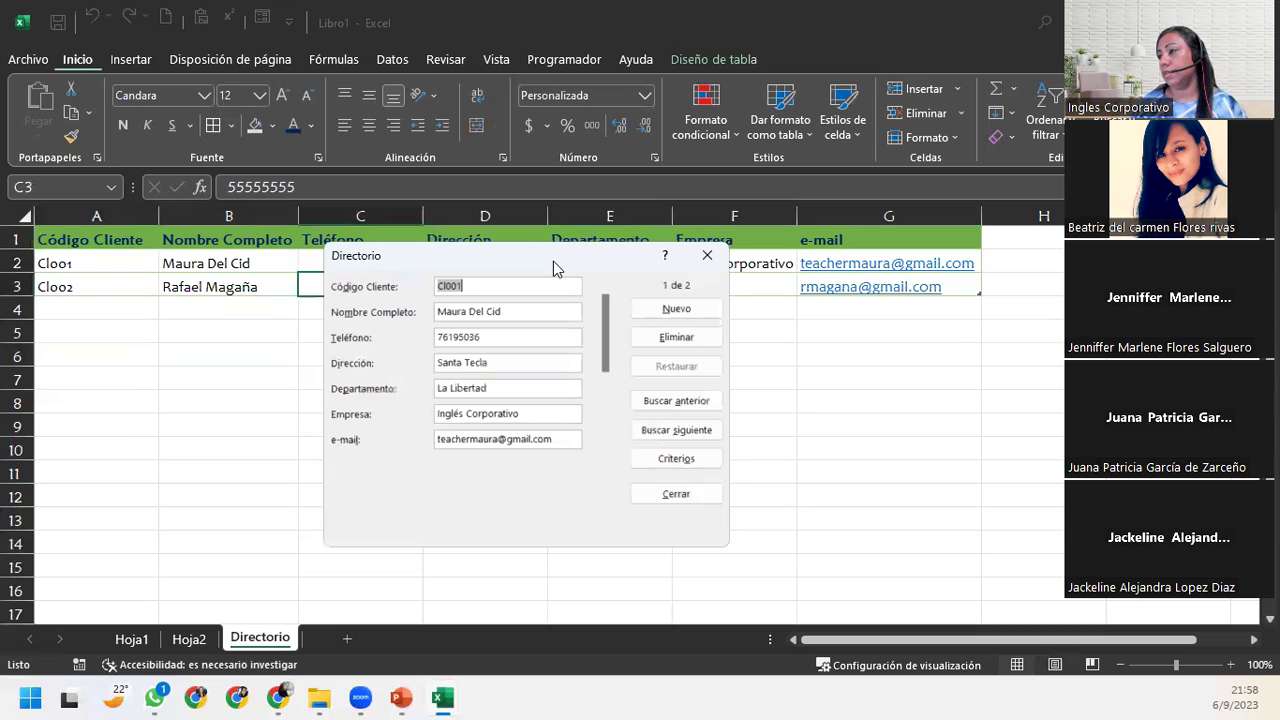
drag(555, 268, 528, 330)
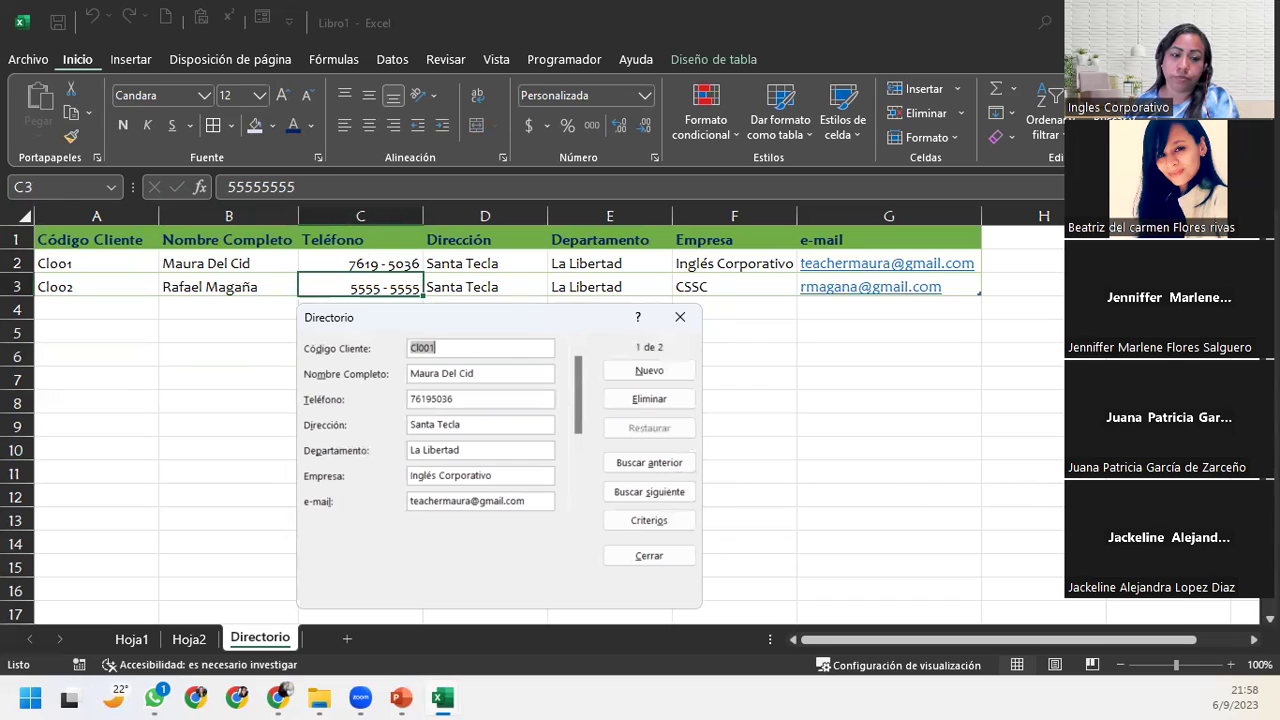
key(alt+Tab)
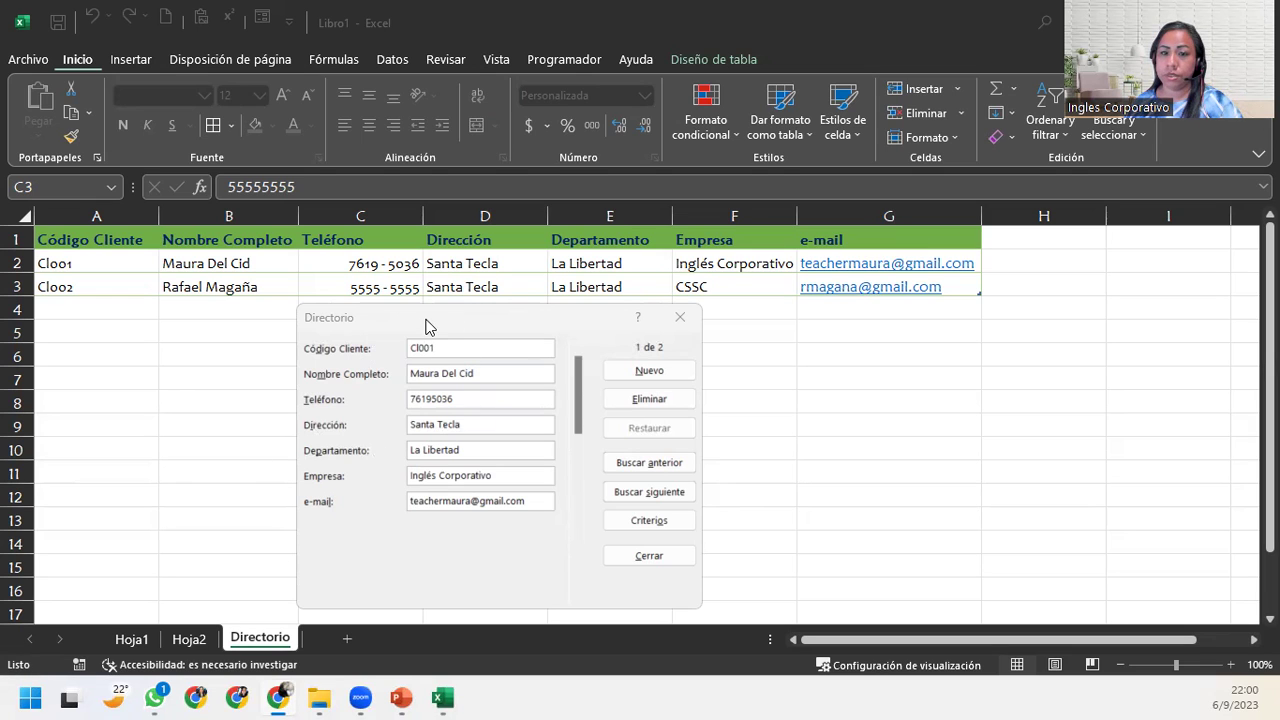
Step: Close the data form, reopen and reposition it, then close it again
key(Escape)
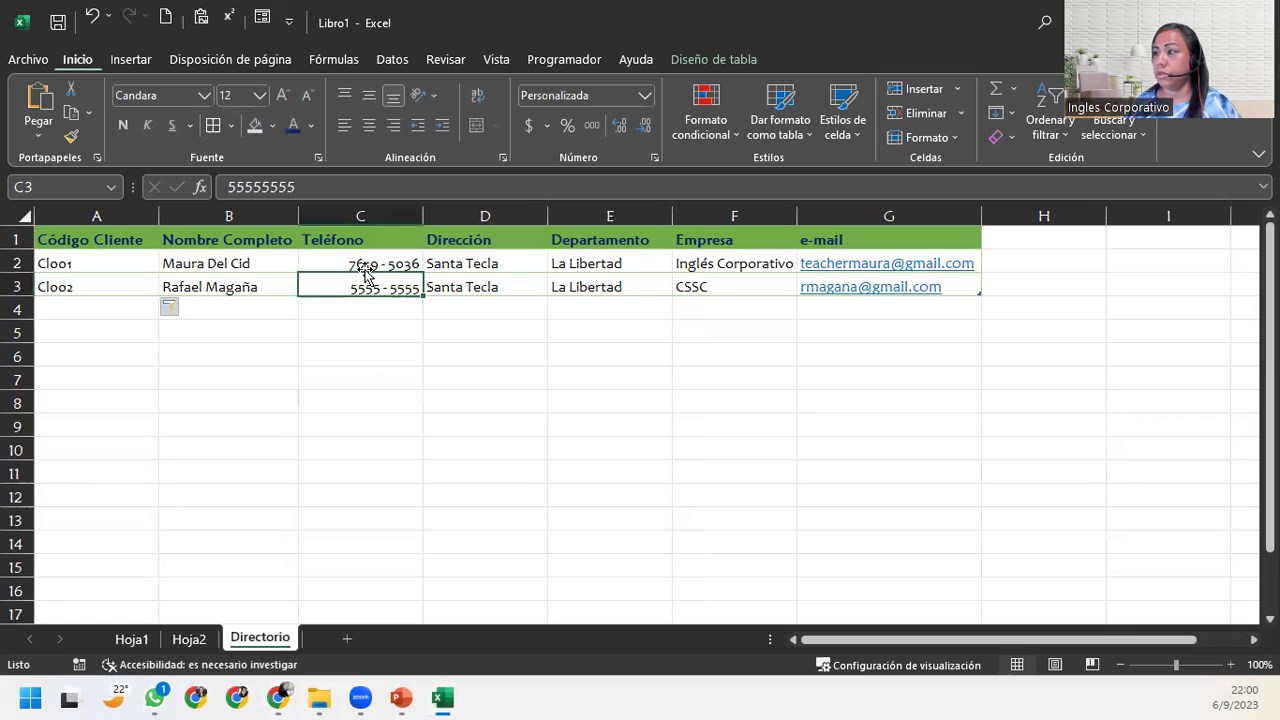
click(262, 17)
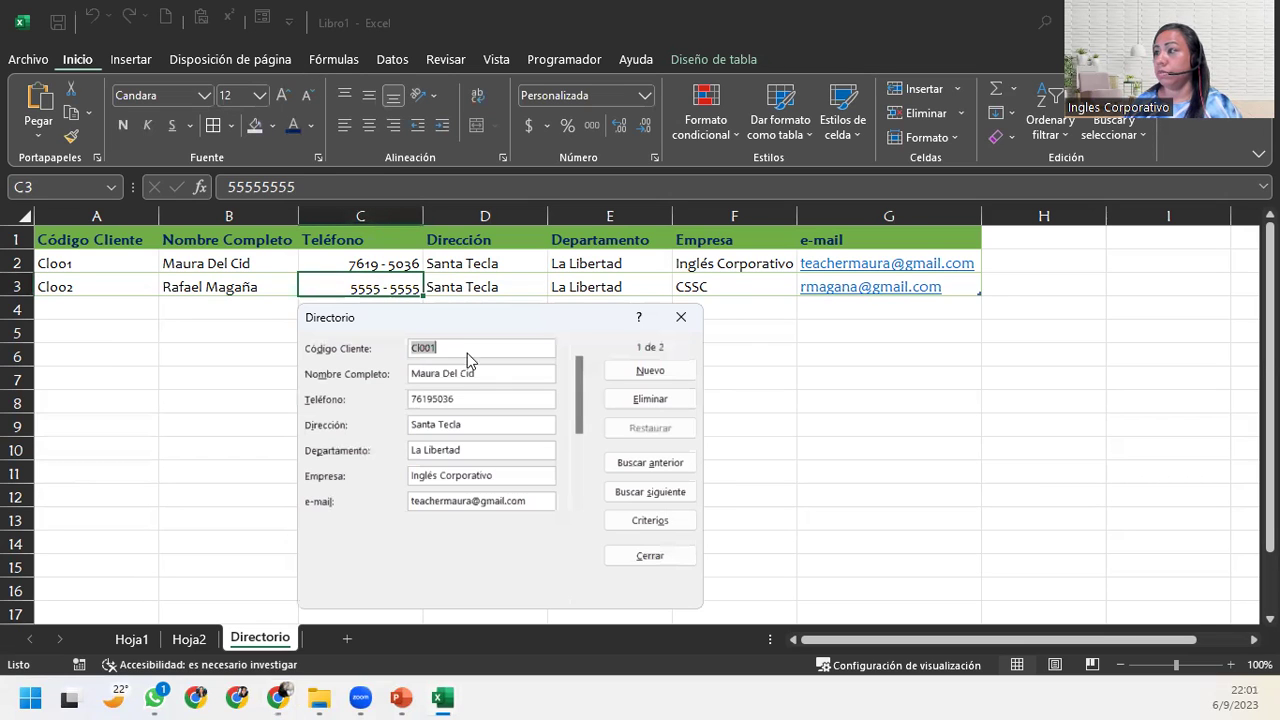
drag(507, 326, 533, 300)
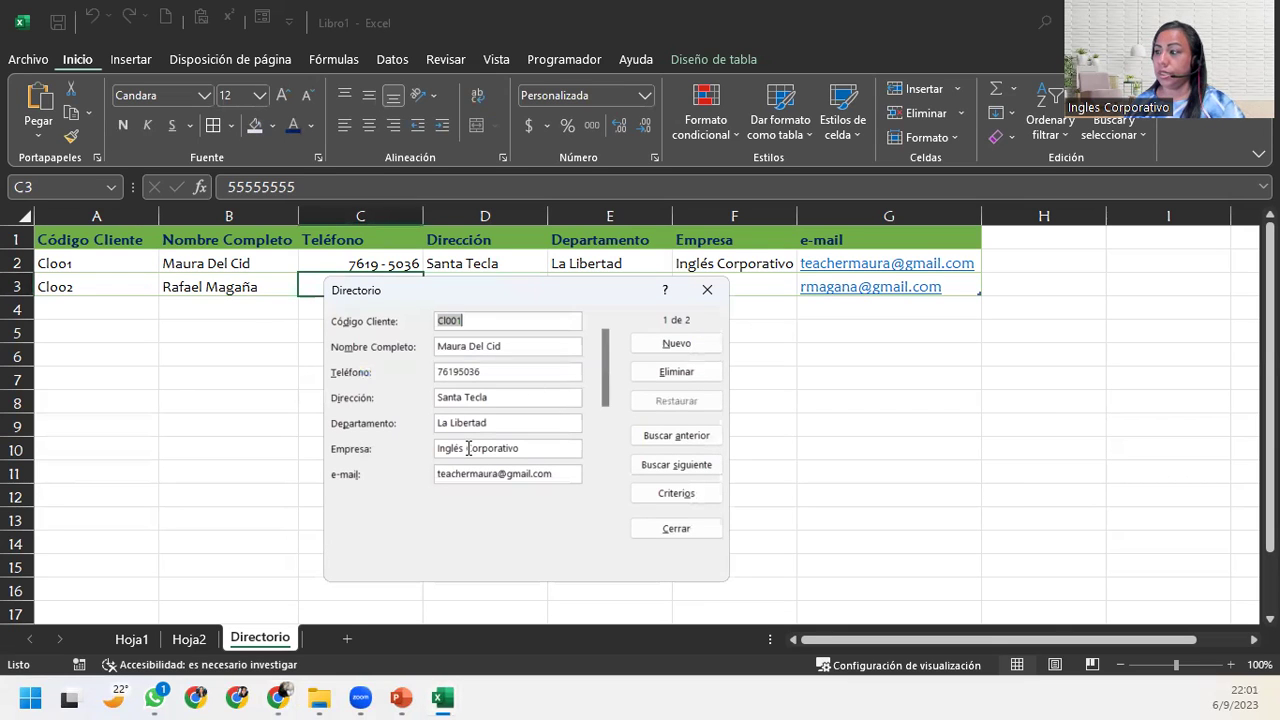
key(Escape)
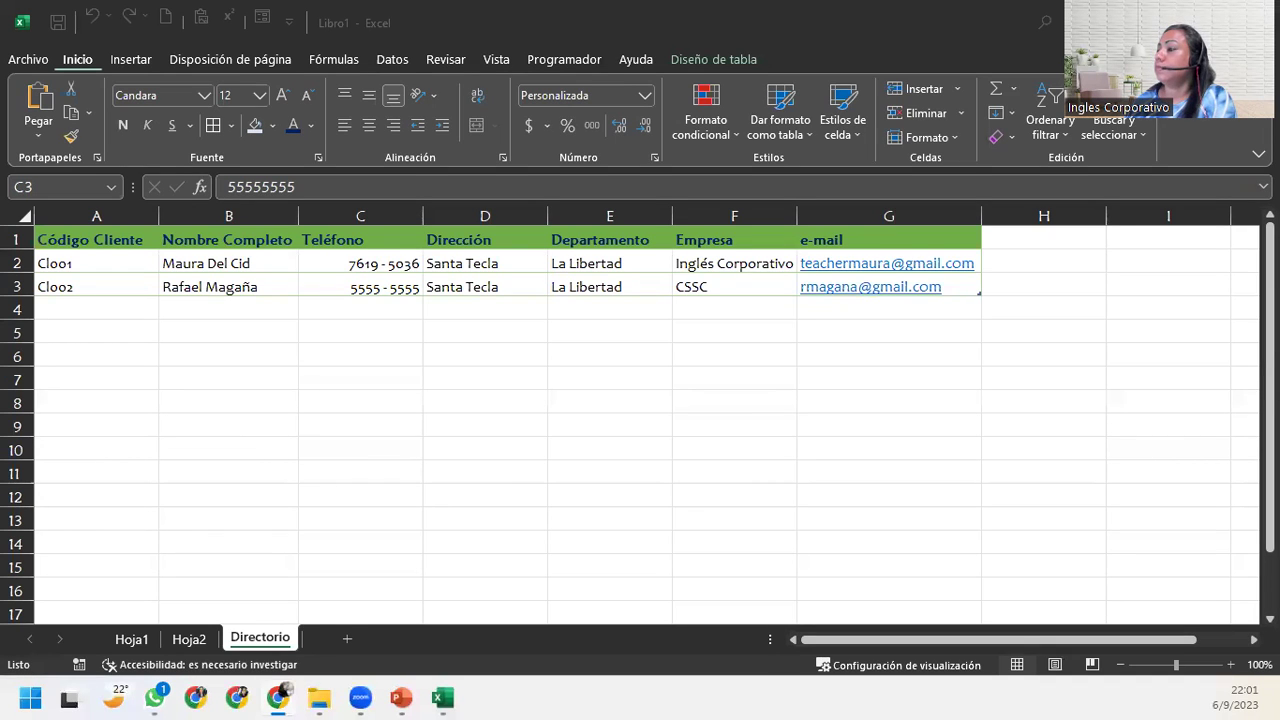
Step: Select D2, then advance the presentation to the Cierre y Conclusiones slide
click(503, 260)
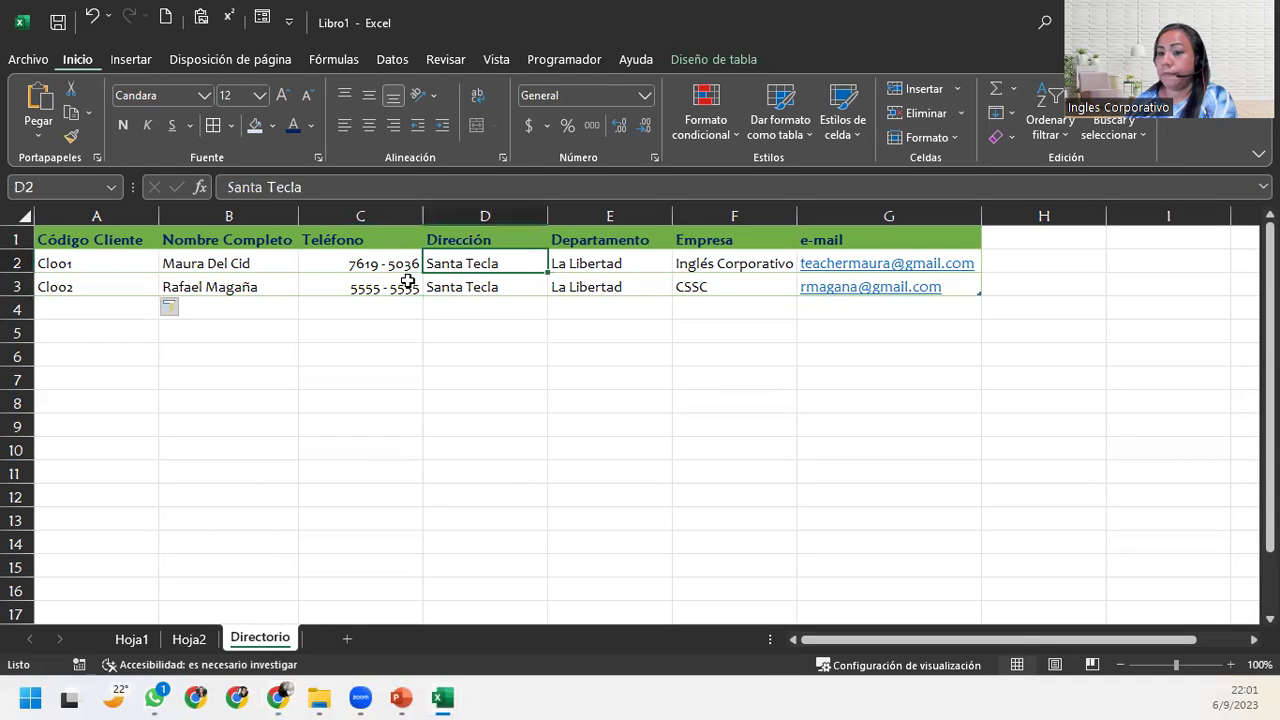
key(alt+Tab)
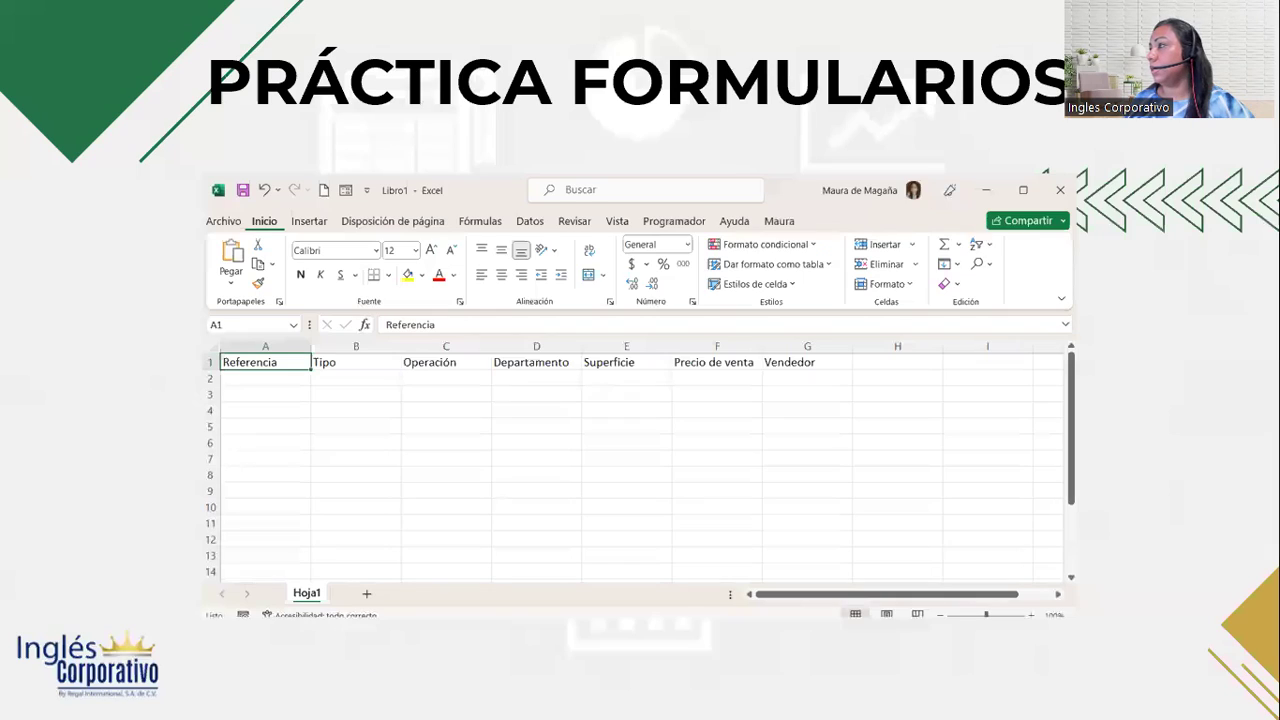
key(Right)
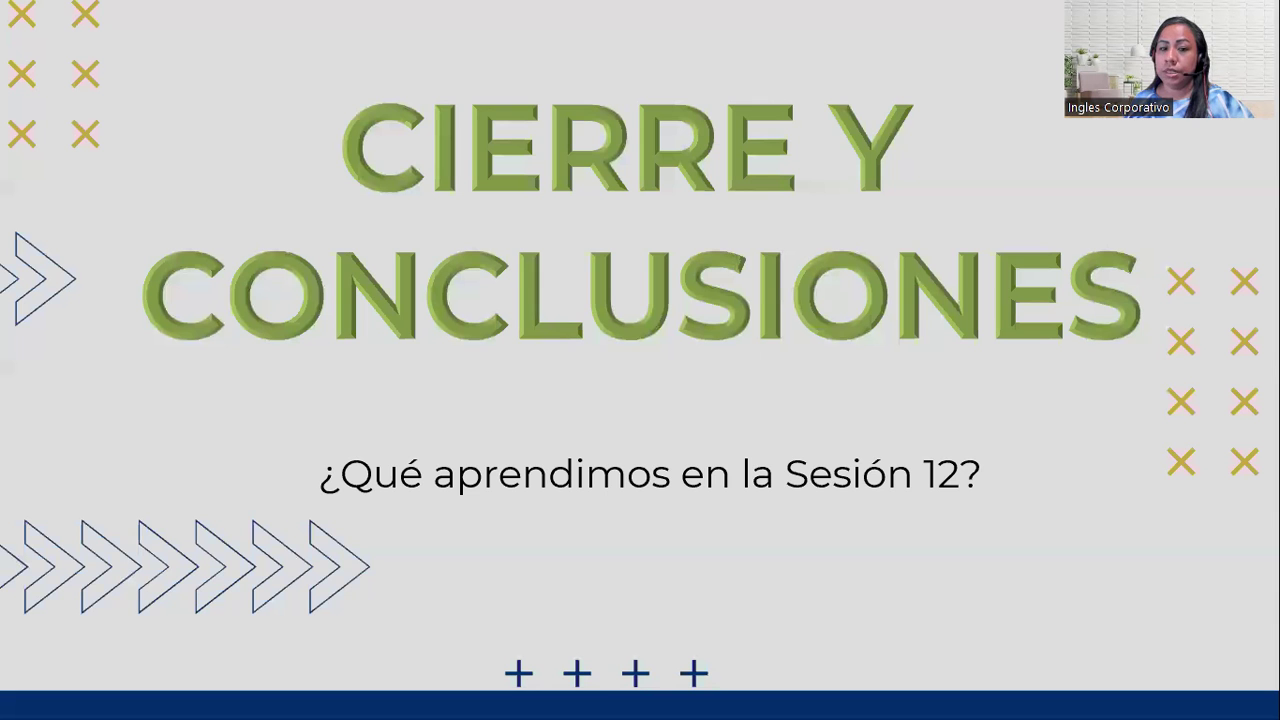